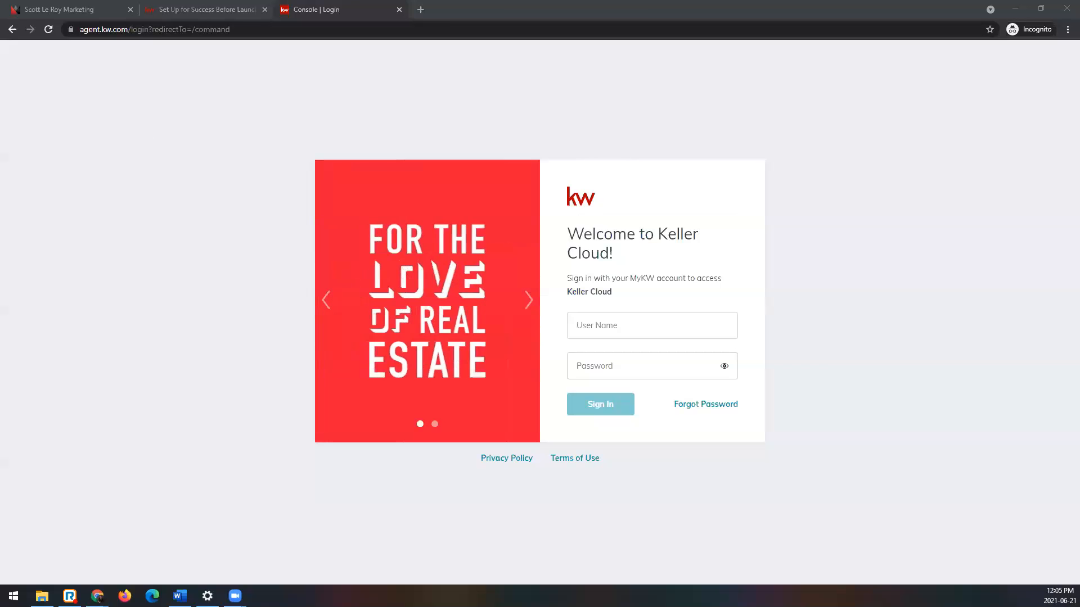
Step: Load the Keller Cloud login page at agent.kw.com
{"action": "left_click", "coordinate": [1054, 31]}
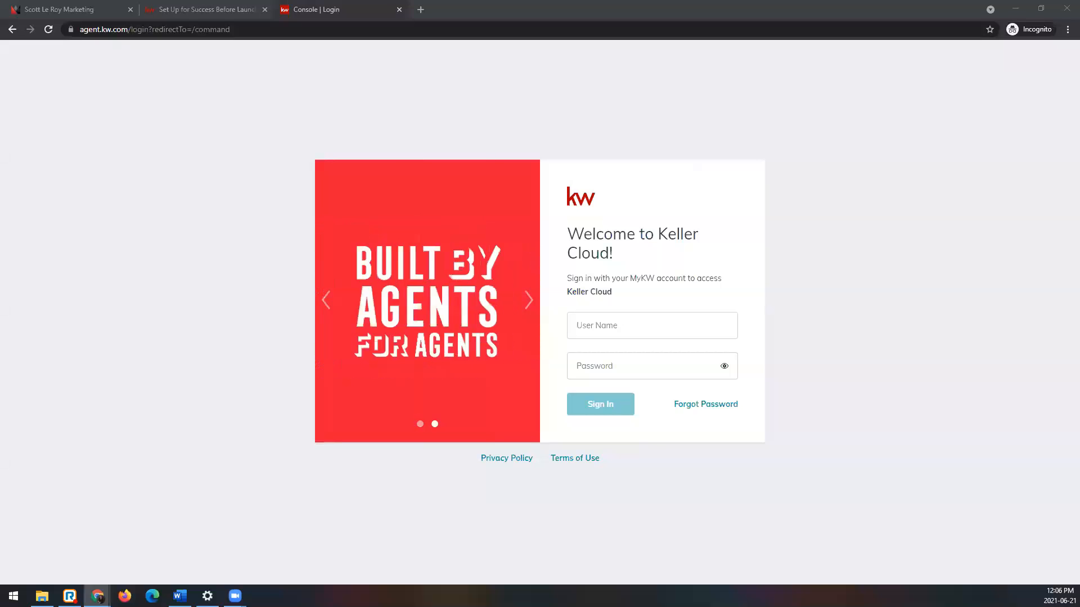
{"action": "left_click", "coordinate": [424, 33]}
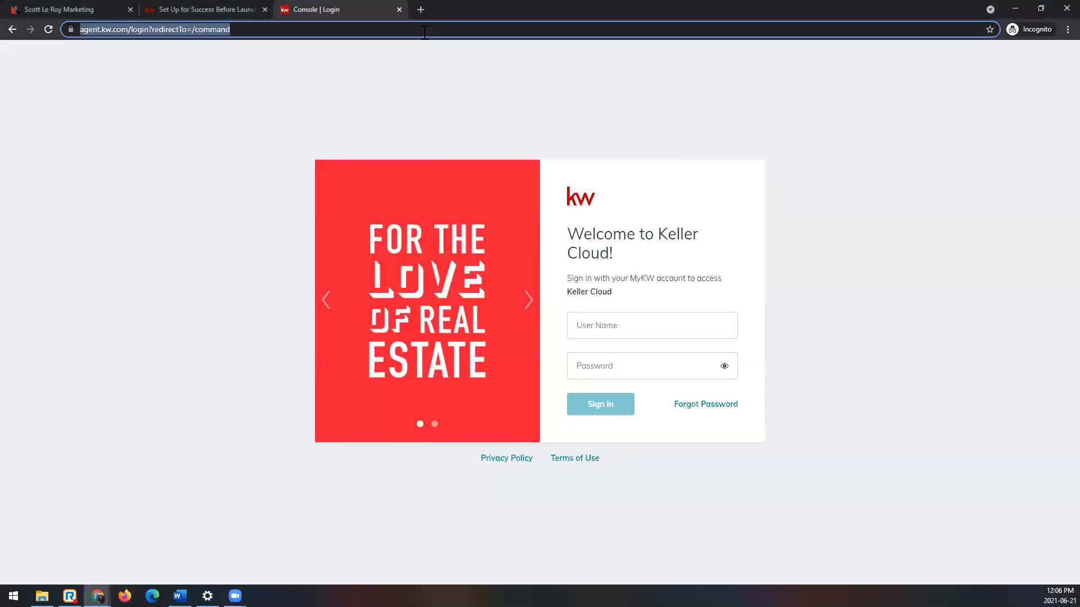
{"action": "type", "text": "agent.kw"}
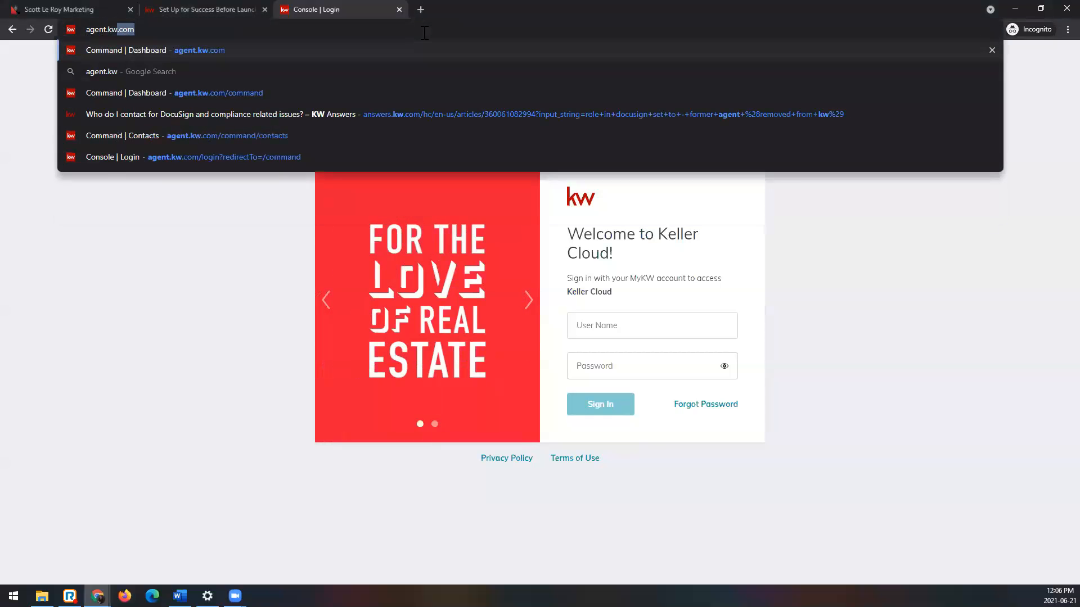
{"action": "type", "text": ".com"}
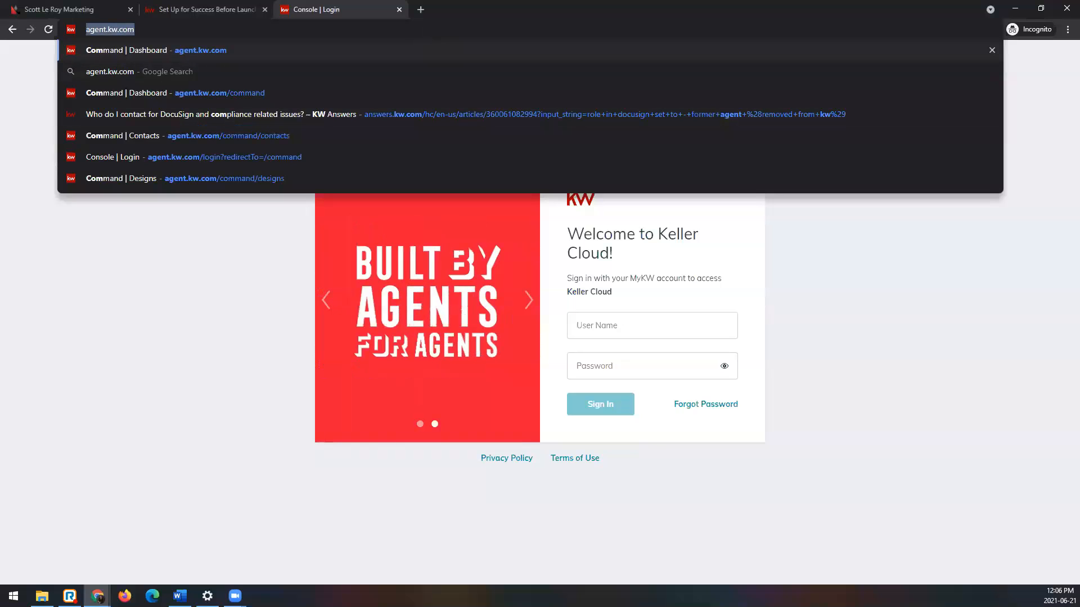
{"action": "key", "text": "Return"}
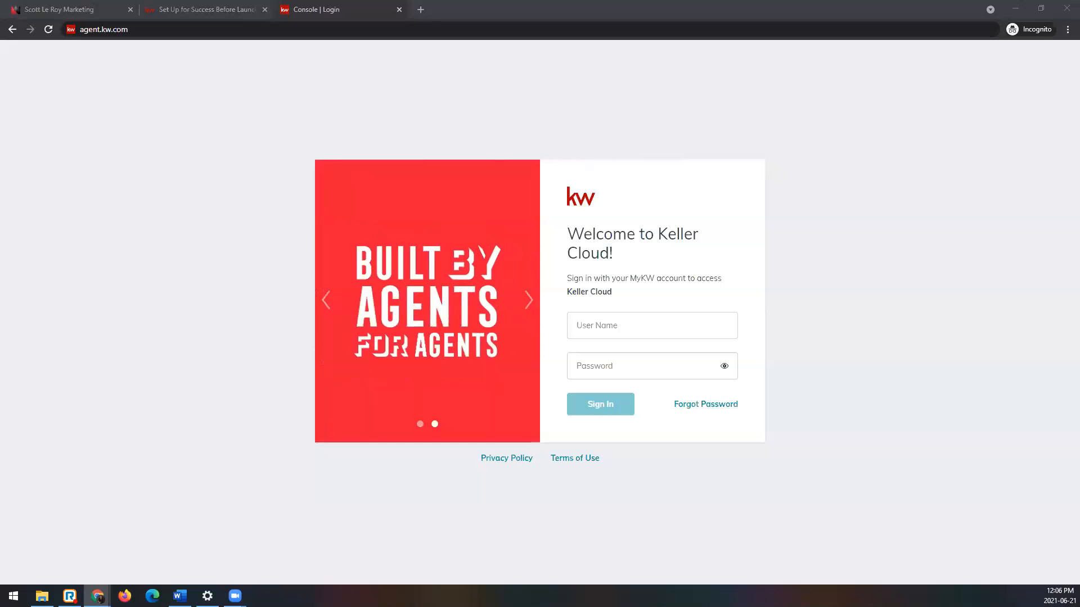
Step: Sign in to Keller Cloud with the account's user name and password
{"action": "left_click", "coordinate": [694, 328]}
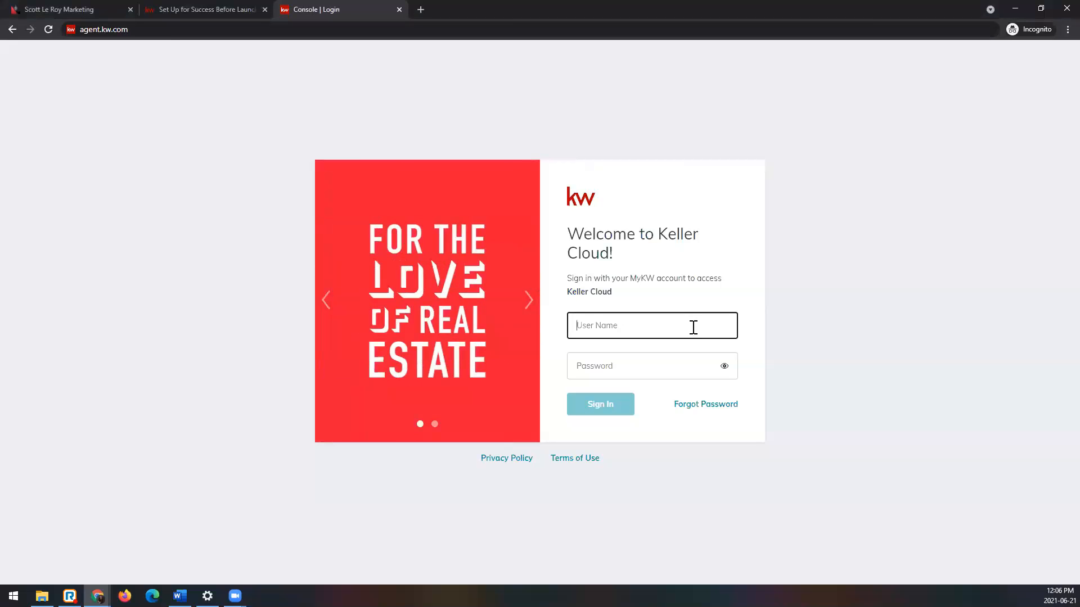
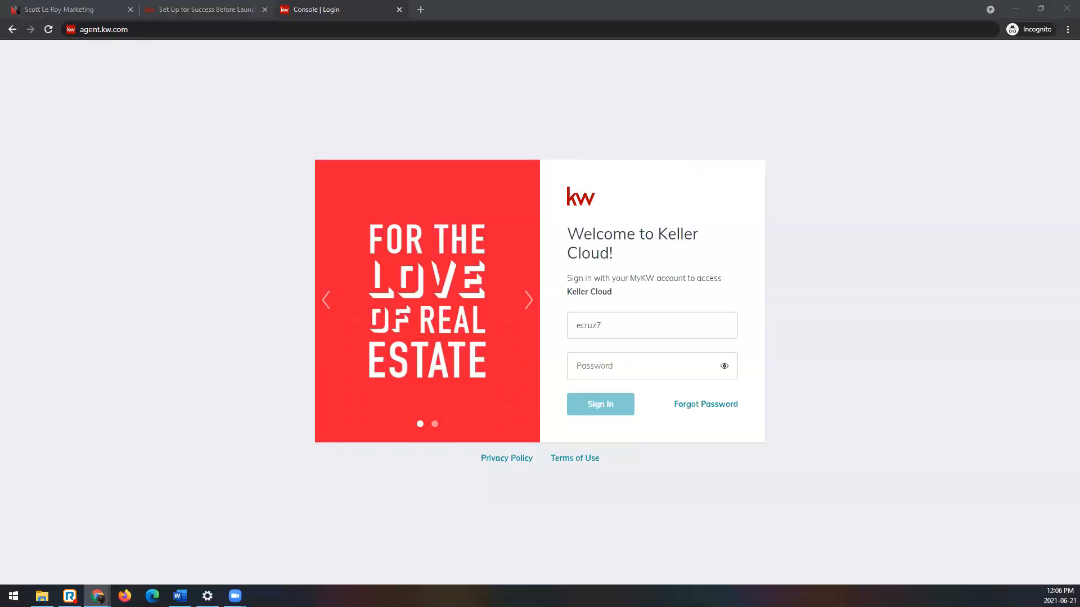
{"action": "left_click", "coordinate": [622, 327]}
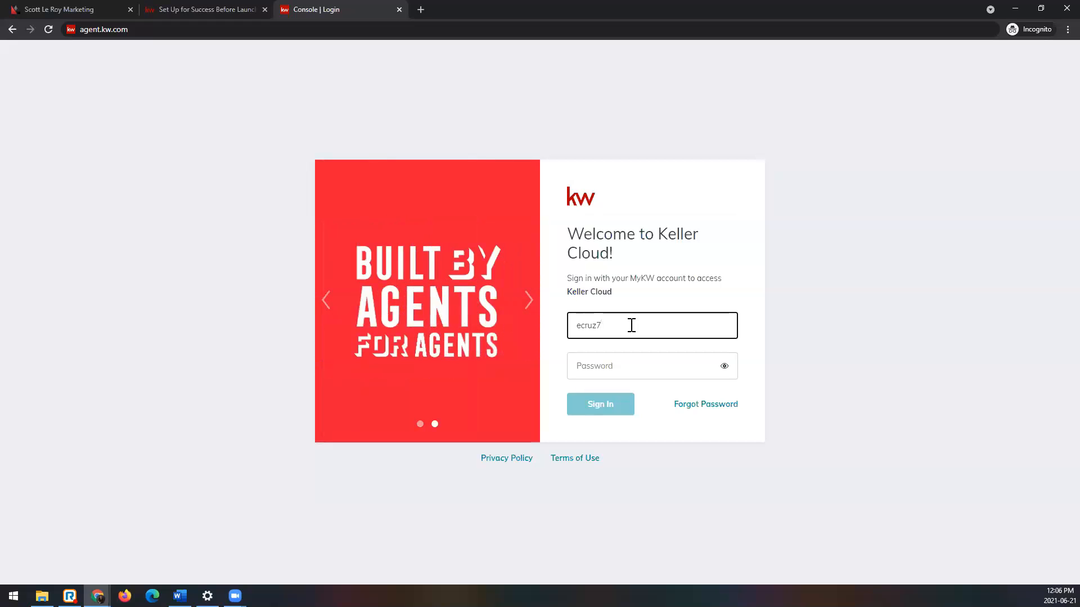
{"action": "left_click", "coordinate": [632, 366]}
{"action": "type", "text": "•••••••"}
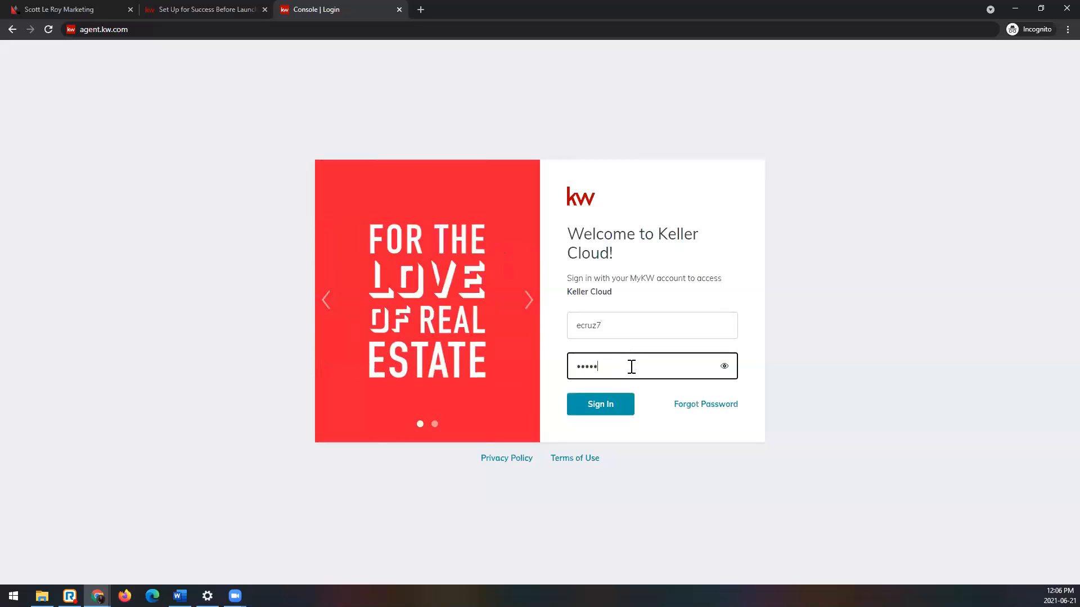
{"action": "type", "text": "•••"}
{"action": "left_click", "coordinate": [617, 410]}
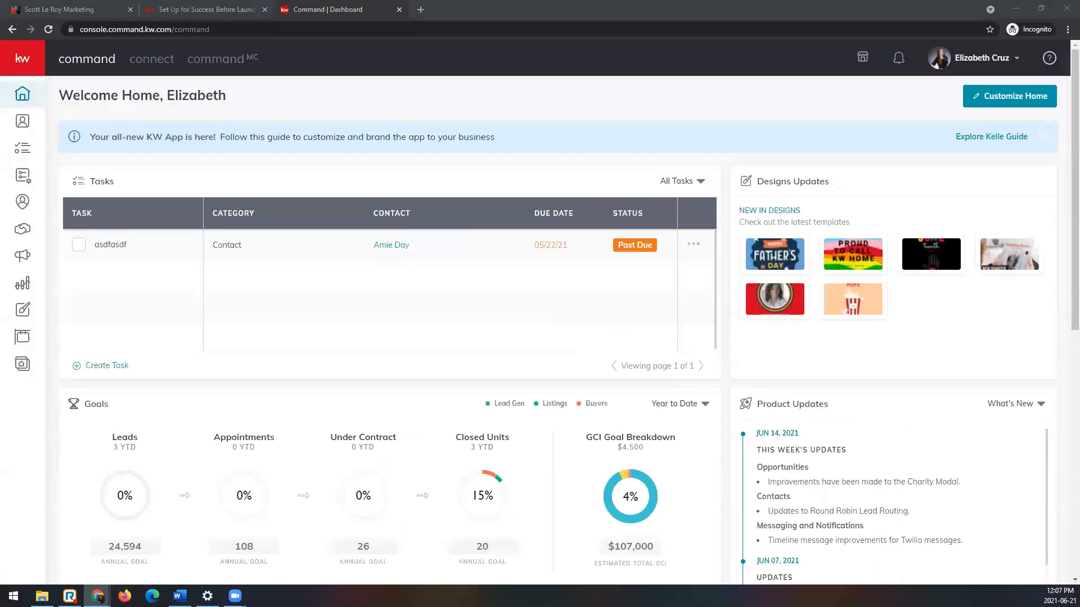
Step: Open the account's settings and look through the connected applications as far as Facebook (Ads Manager)
{"action": "left_click", "coordinate": [989, 63]}
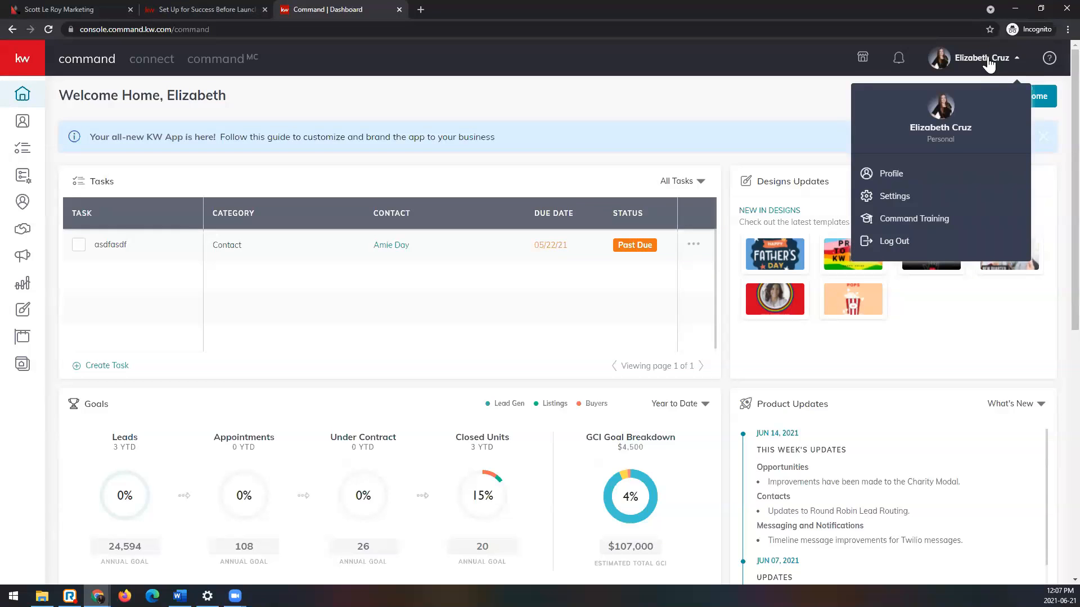
{"action": "left_click", "coordinate": [931, 198]}
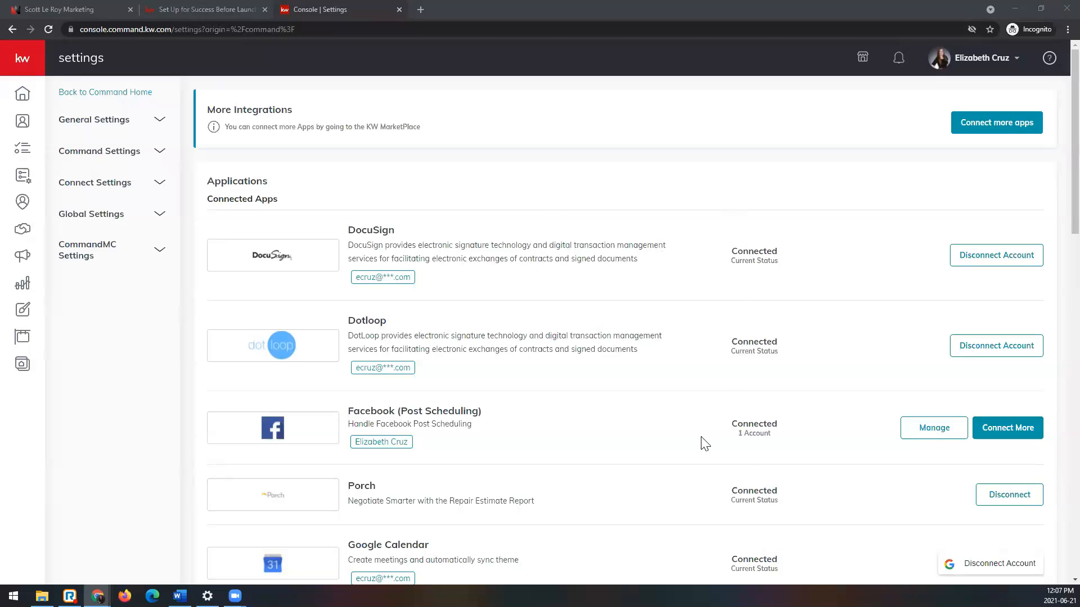
{"action": "scroll", "coordinate": [699, 441], "scroll_direction": "down", "scroll_amount": 4}
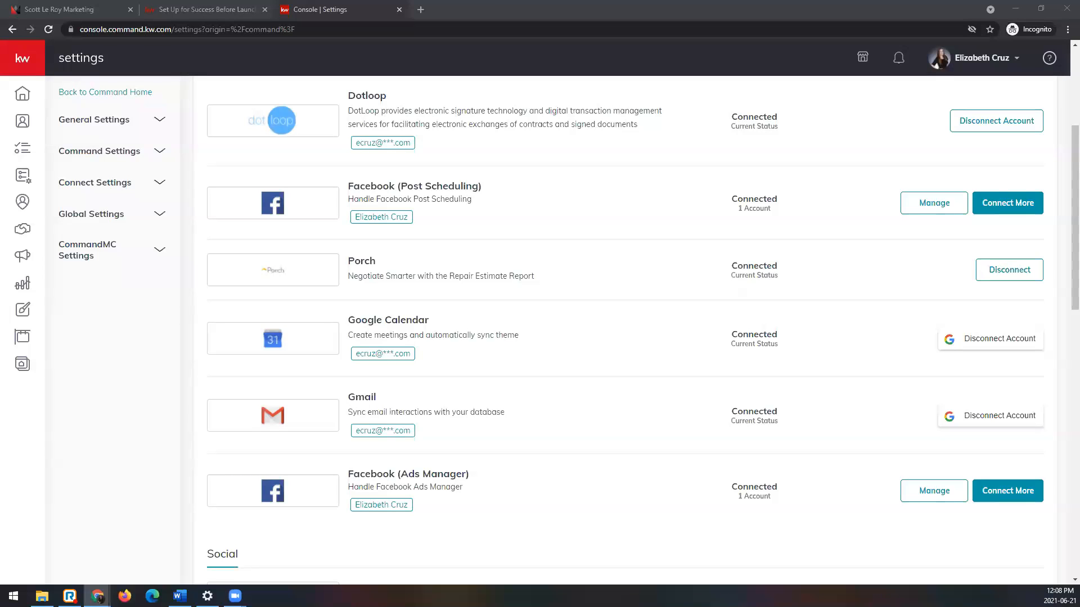
{"action": "scroll", "coordinate": [403, 486], "scroll_direction": "down", "scroll_amount": 1}
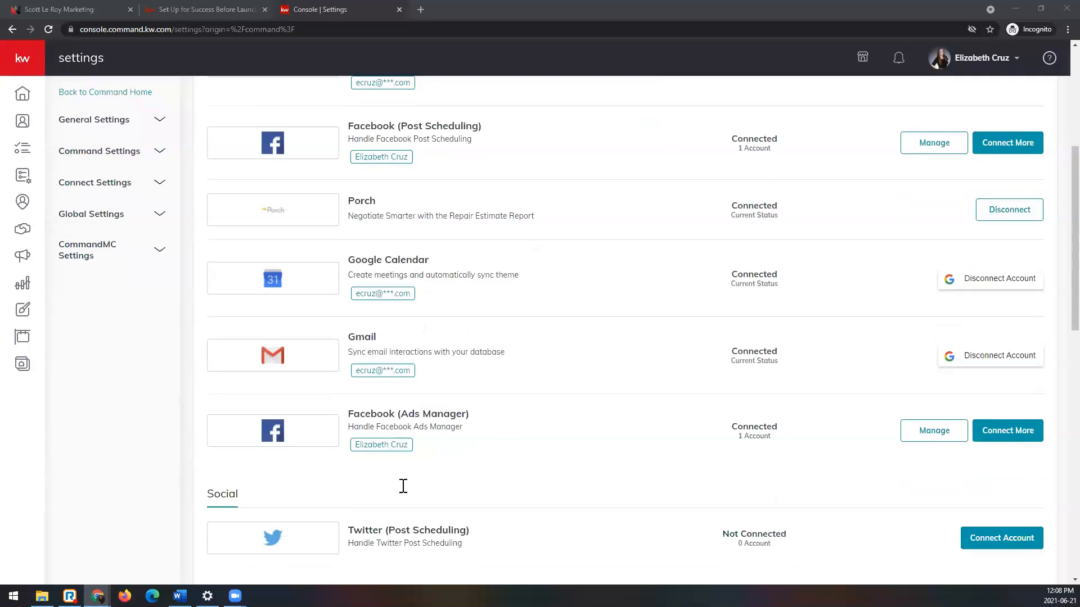
{"action": "scroll", "coordinate": [403, 485], "scroll_direction": "down", "scroll_amount": 1}
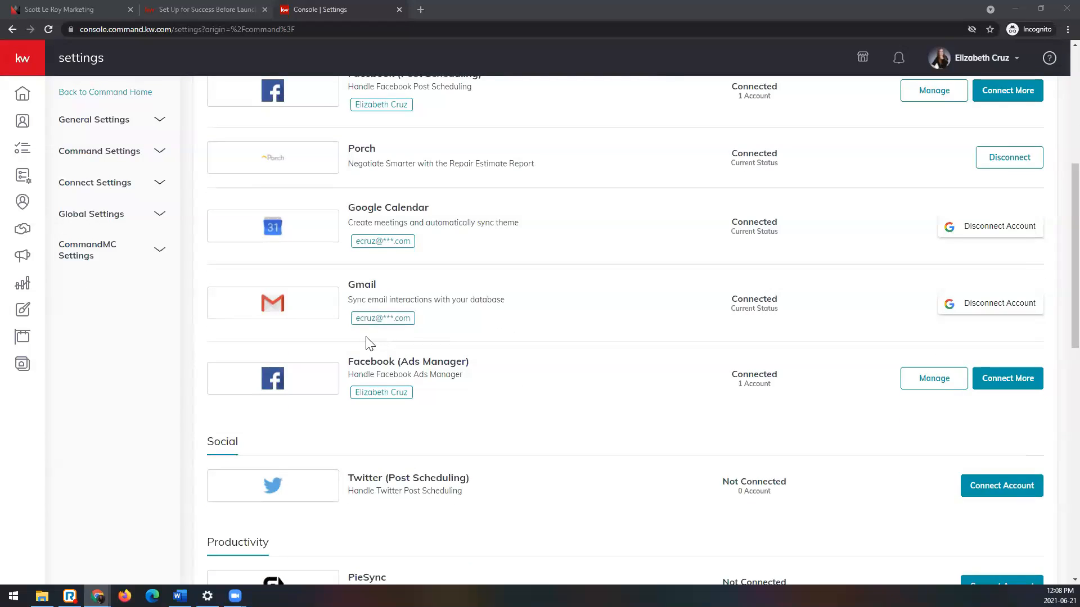
Step: Switch to the KW Answers article on setting up before launching a Facebook Ad Campaign and highlight its title
{"action": "left_click", "coordinate": [228, 11]}
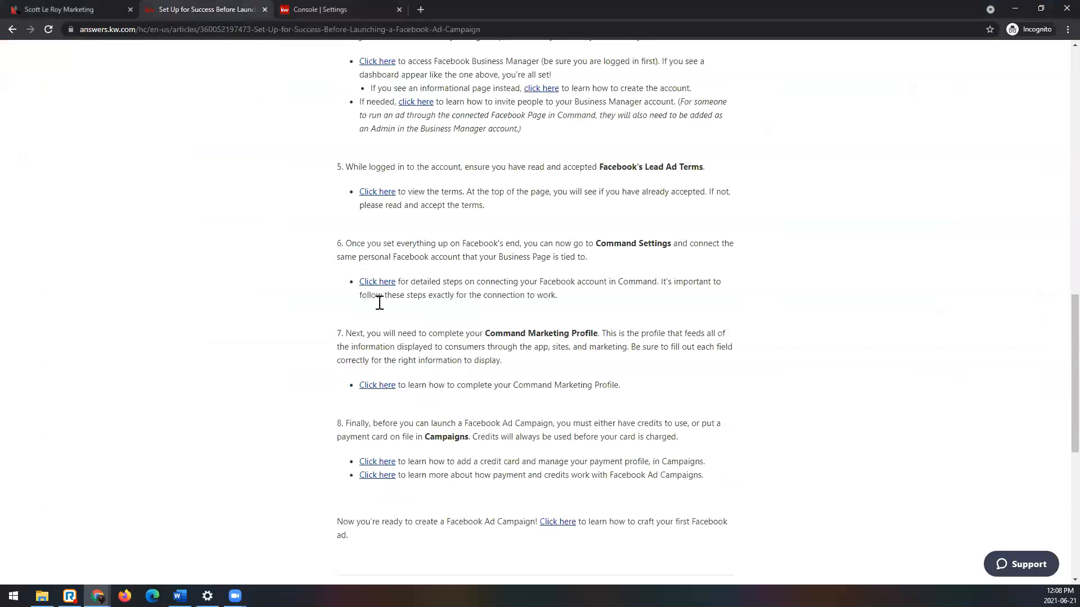
{"action": "scroll", "coordinate": [380, 302], "scroll_direction": "up", "scroll_amount": 15}
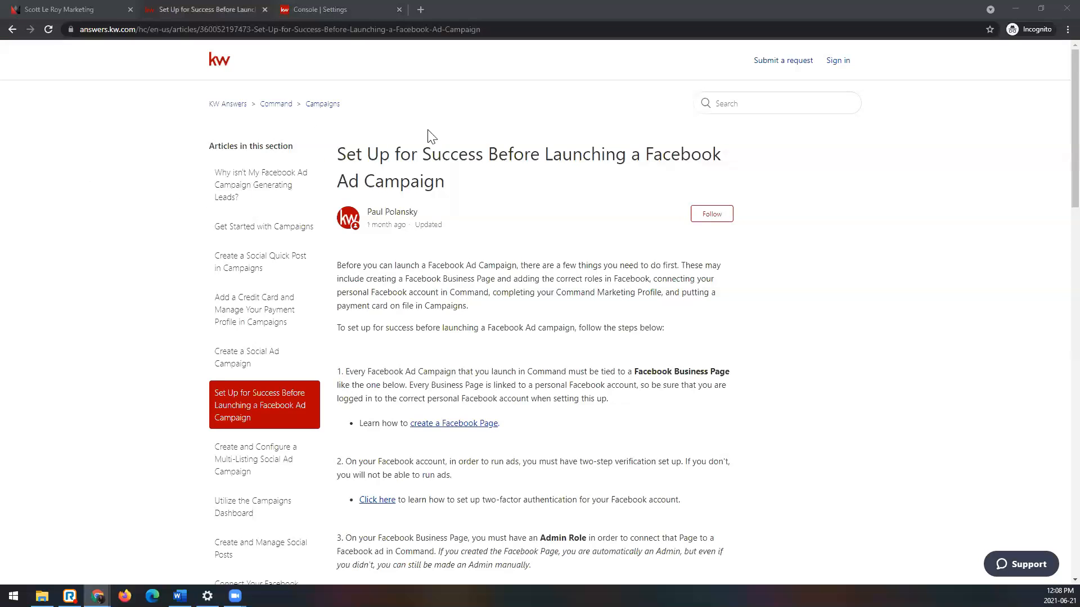
{"action": "left_click_drag", "start_coordinate": [338, 152], "coordinate": [449, 186]}
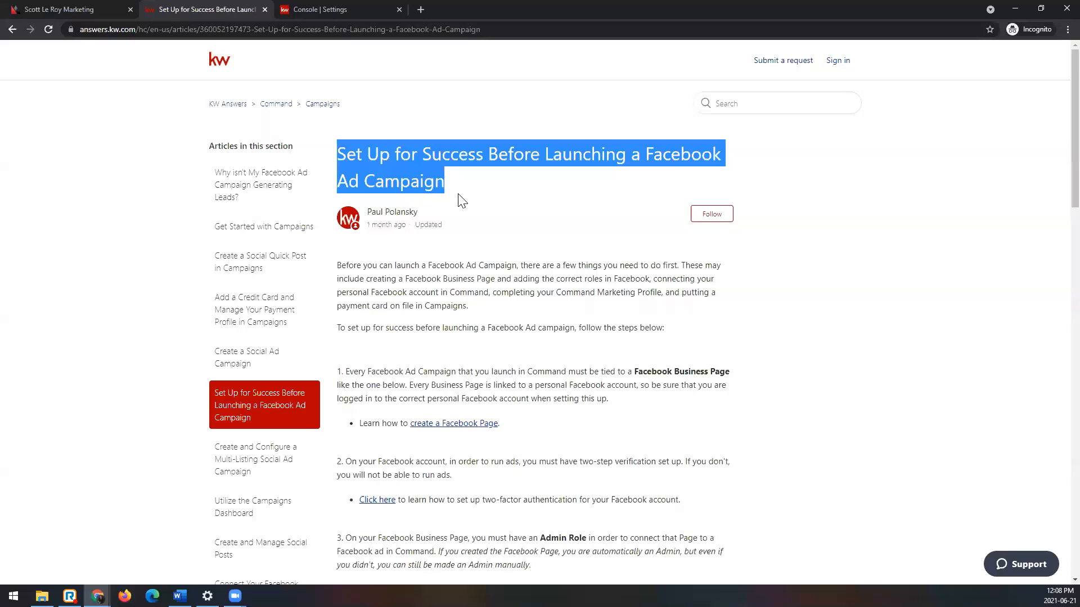
{"action": "left_click", "coordinate": [505, 29]}
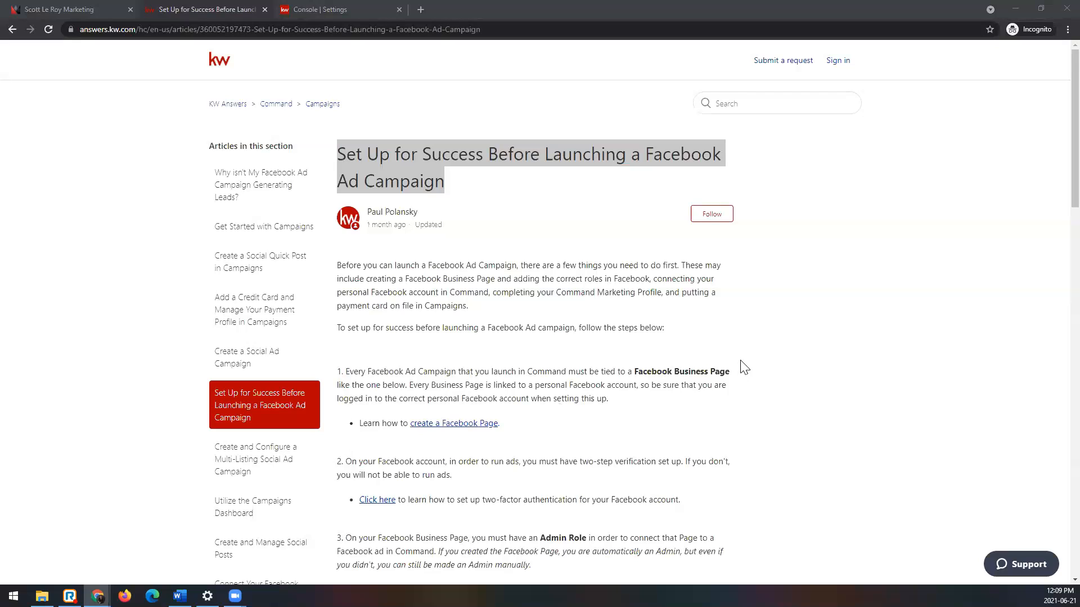
Step: Review the article's requirements on the Facebook Business Page and two-step verification, highlighting the whole first requirement
{"action": "scroll", "coordinate": [744, 367], "scroll_direction": "down", "scroll_amount": 2}
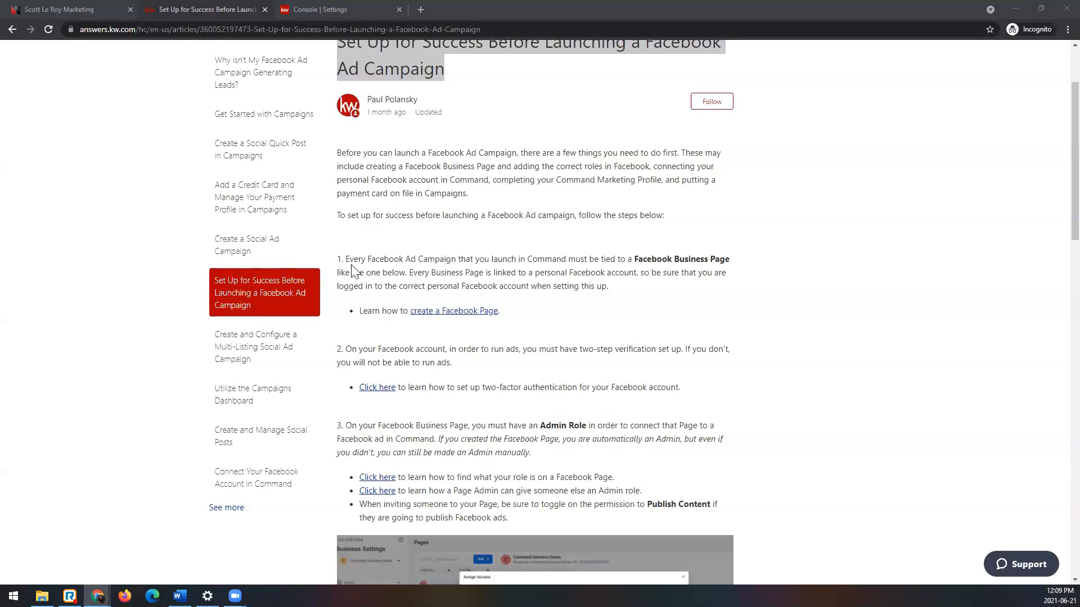
{"action": "left_click_drag", "start_coordinate": [346, 260], "coordinate": [539, 313]}
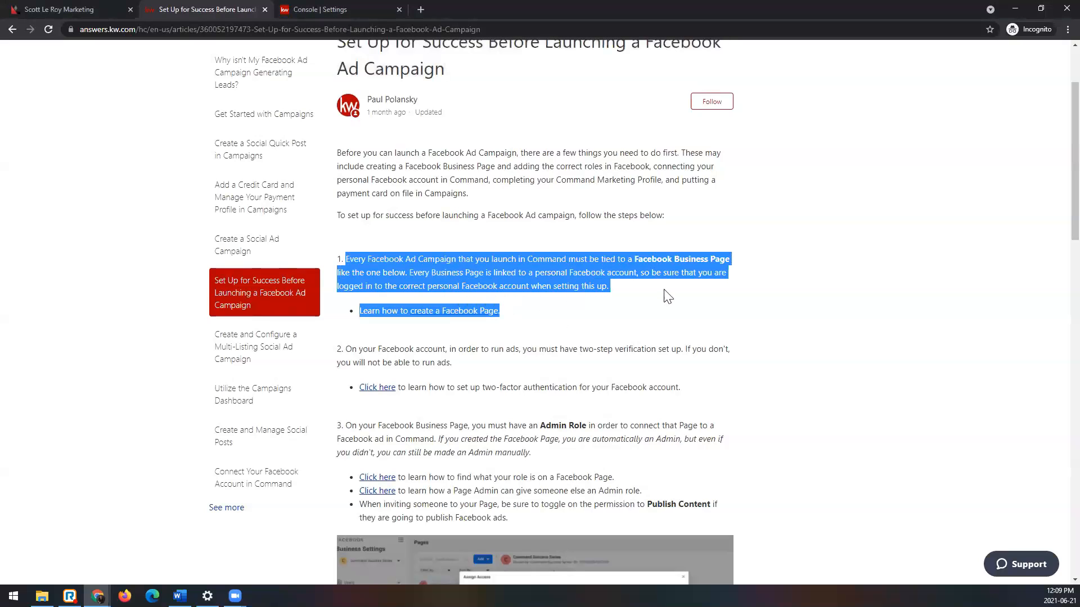
{"action": "left_click", "coordinate": [618, 332]}
{"action": "scroll", "coordinate": [618, 328], "scroll_direction": "down", "scroll_amount": 1}
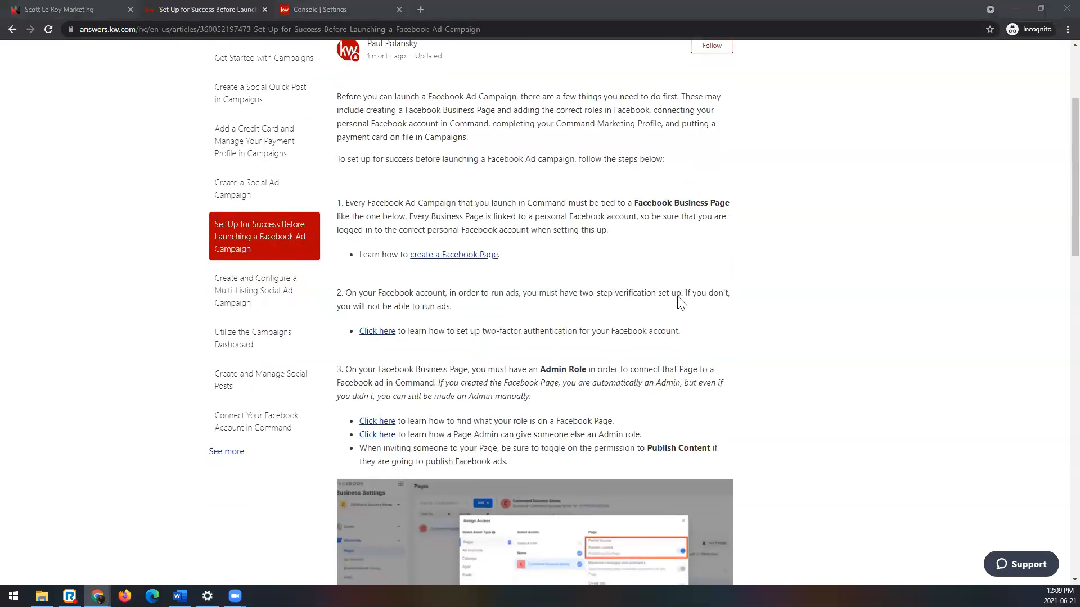
{"action": "scroll", "coordinate": [677, 298], "scroll_direction": "down", "scroll_amount": 1}
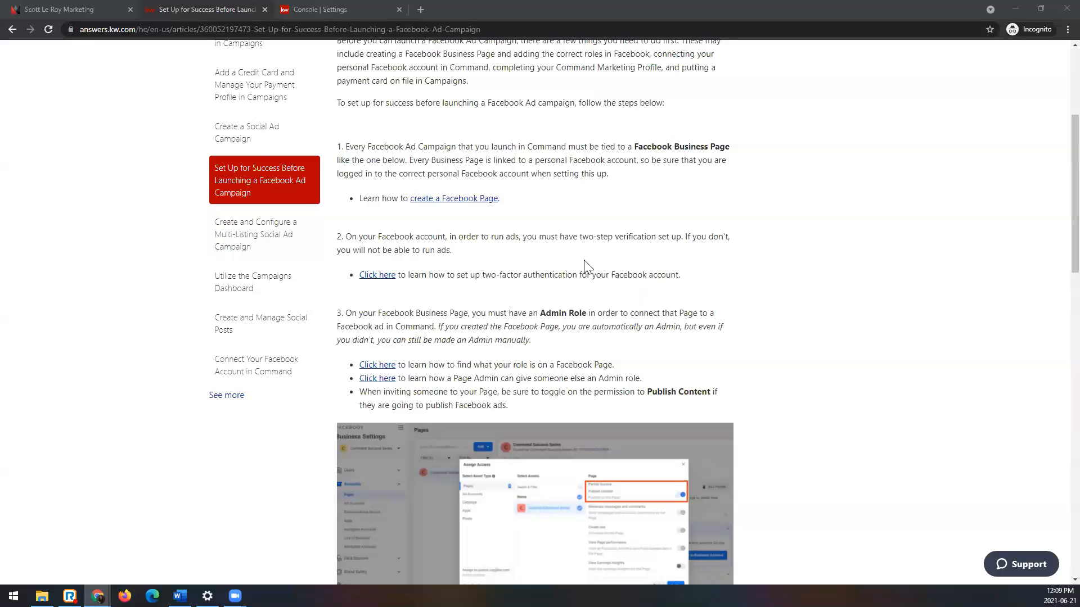
Step: Read the article's requirements on Admin Role, Facebook Business Manager, Lead Ad Terms and Command Settings, and close the article
{"action": "scroll", "coordinate": [571, 267], "scroll_direction": "down", "scroll_amount": 2}
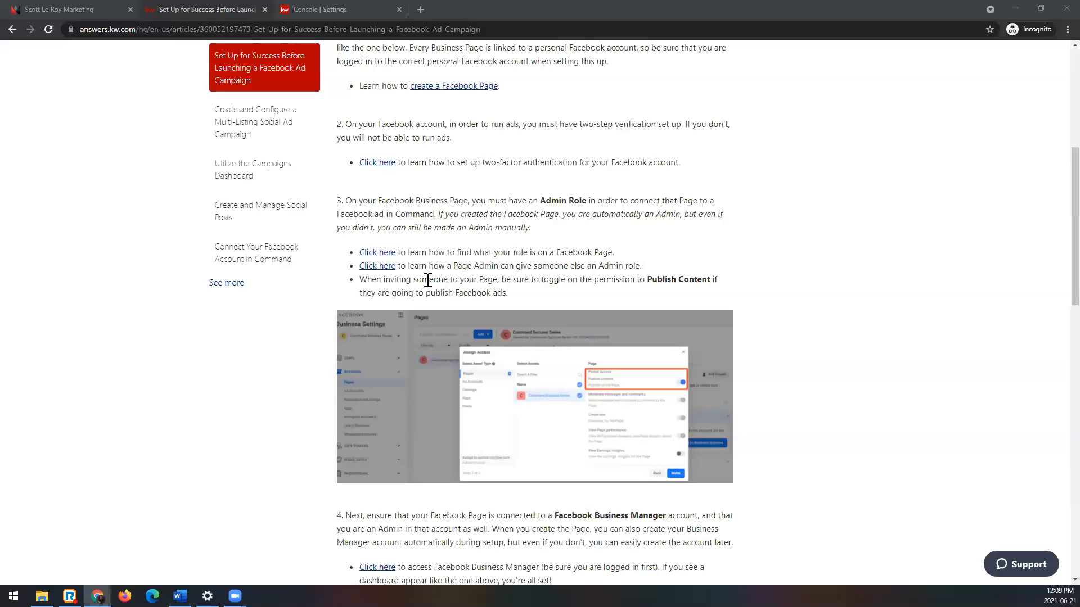
{"action": "scroll", "coordinate": [431, 270], "scroll_direction": "down", "scroll_amount": 1}
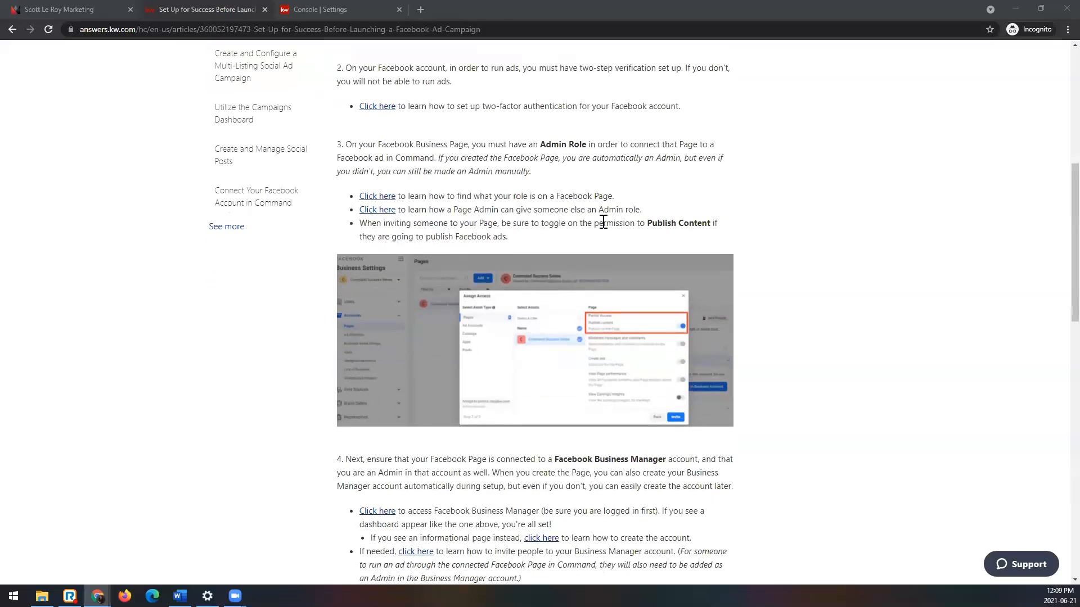
{"action": "scroll", "coordinate": [427, 253], "scroll_direction": "down", "scroll_amount": 2}
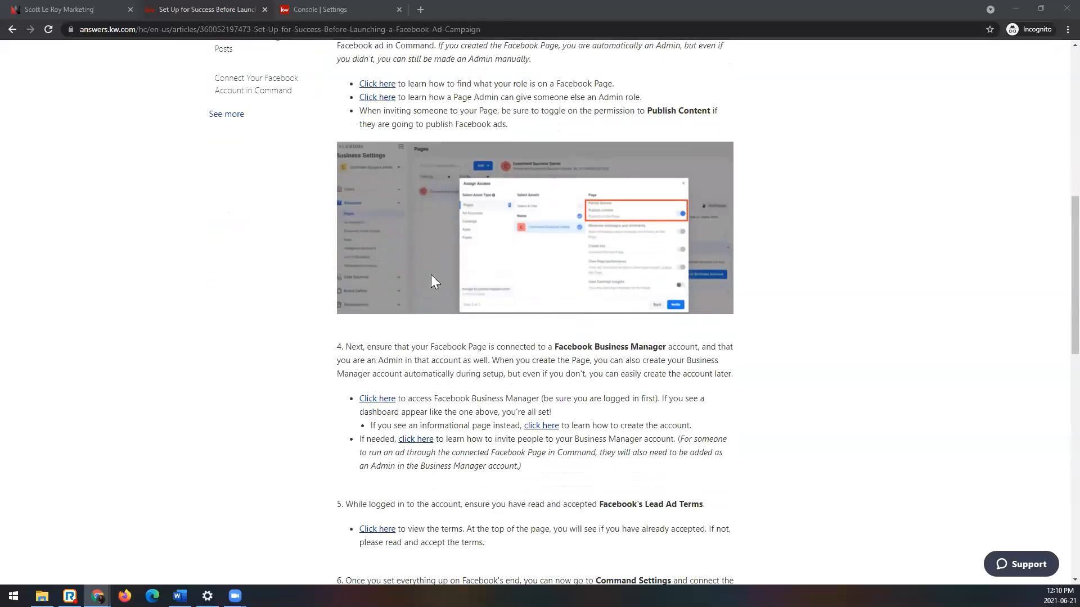
{"action": "scroll", "coordinate": [430, 280], "scroll_direction": "down", "scroll_amount": 3}
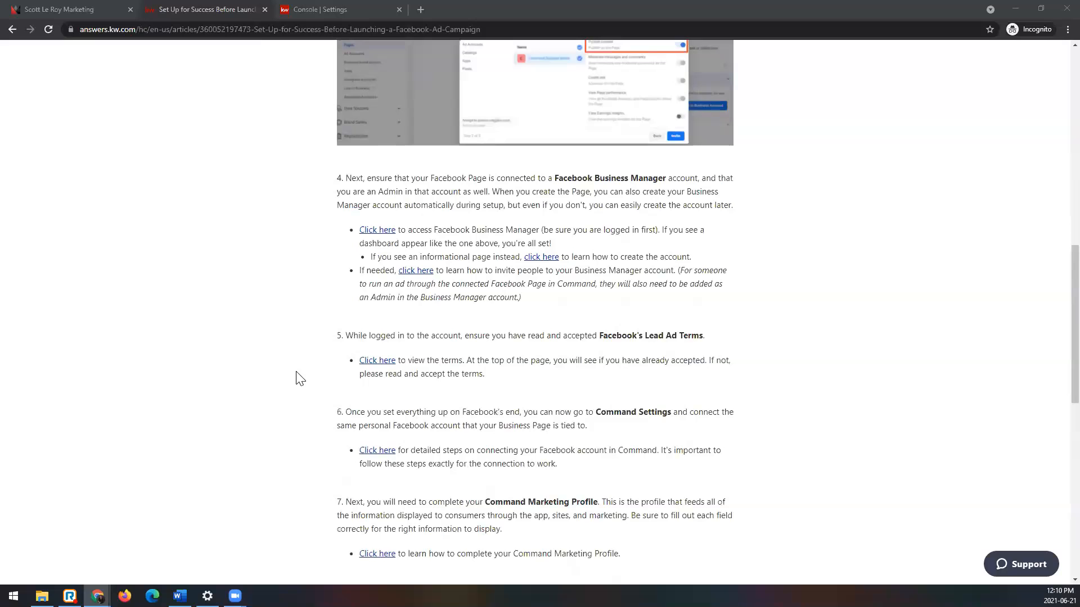
{"action": "scroll", "coordinate": [298, 378], "scroll_direction": "down", "scroll_amount": 1}
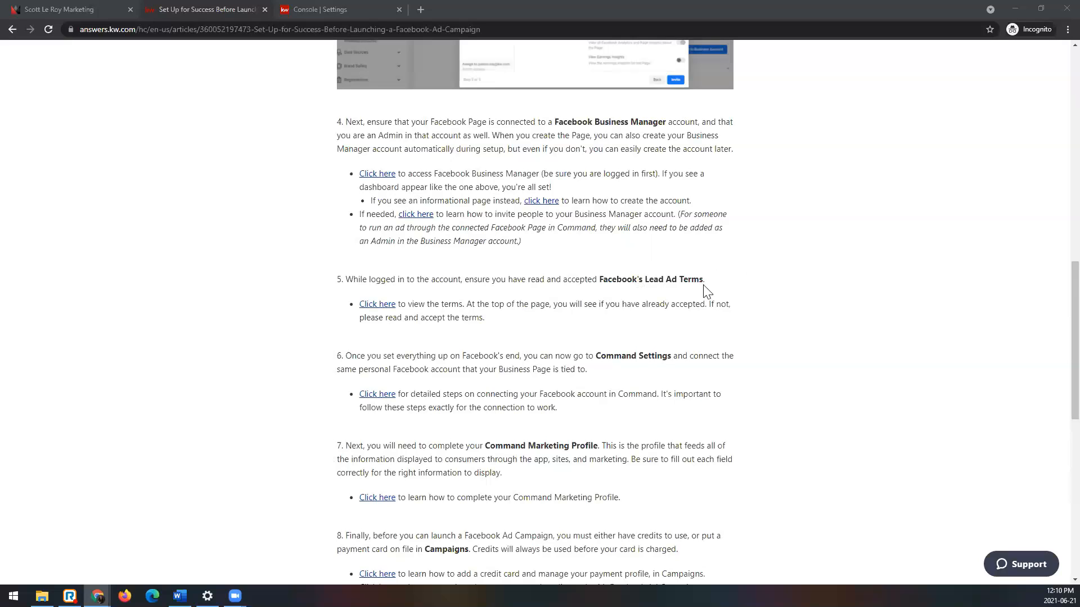
{"action": "scroll", "coordinate": [700, 295], "scroll_direction": "up", "scroll_amount": 1}
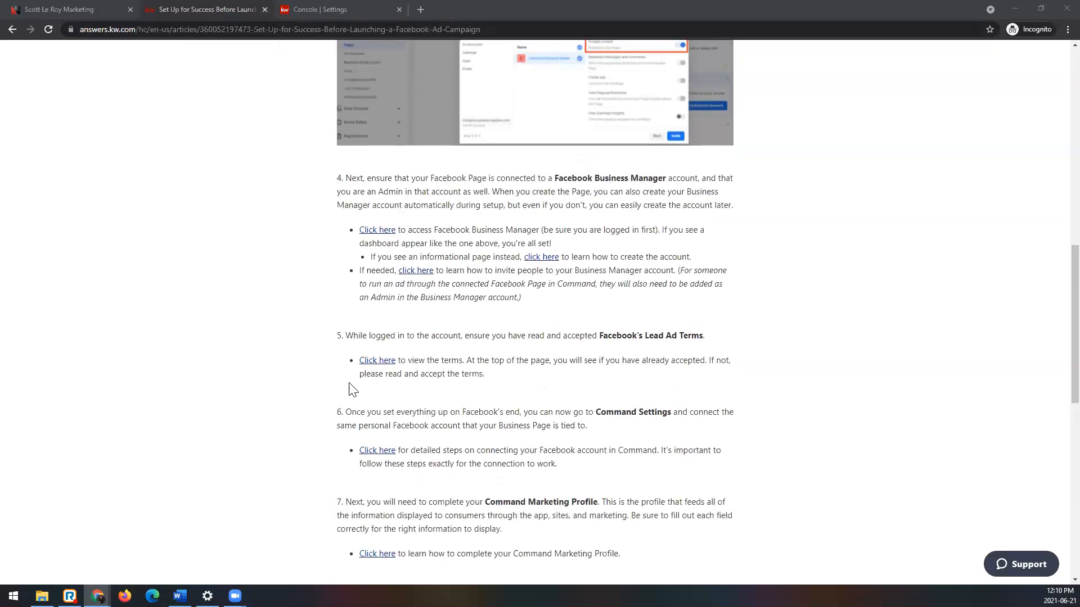
{"action": "left_click", "coordinate": [265, 10]}
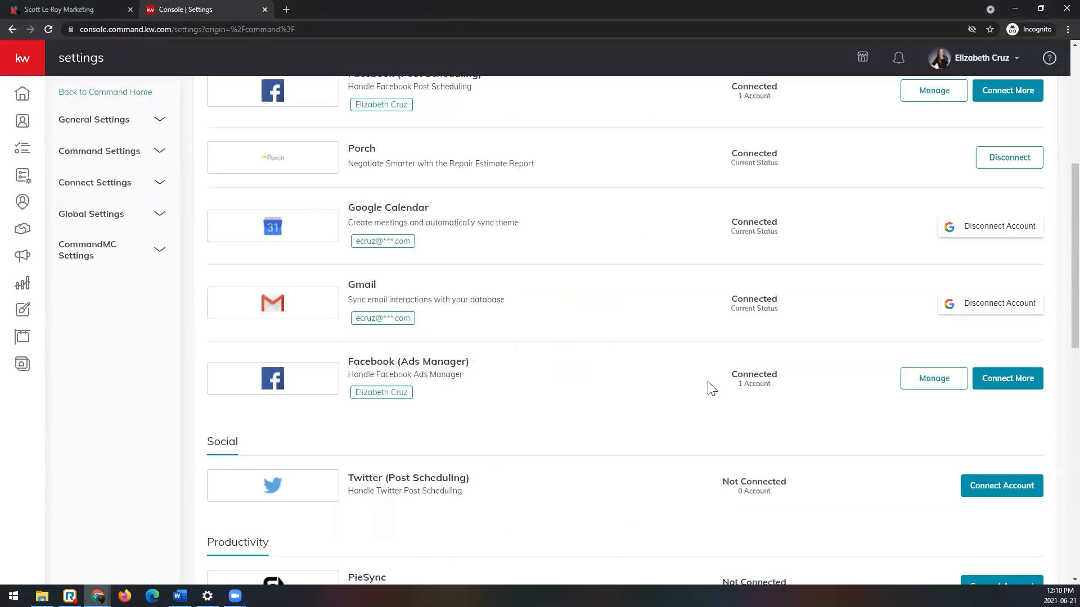
Step: Close the Sponsored Ad.png image and highlight the account names linked to Facebook (Post Scheduling) and Facebook (Ads Manager) in the settings
{"action": "scroll", "coordinate": [710, 386], "scroll_direction": "up", "scroll_amount": 1}
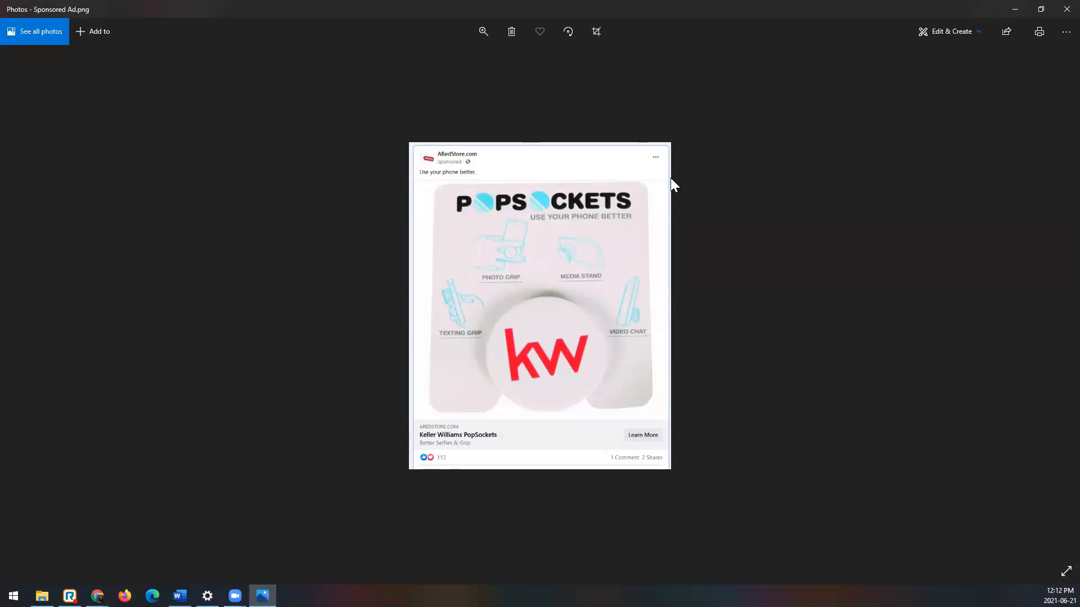
{"action": "left_click", "coordinate": [1065, 9]}
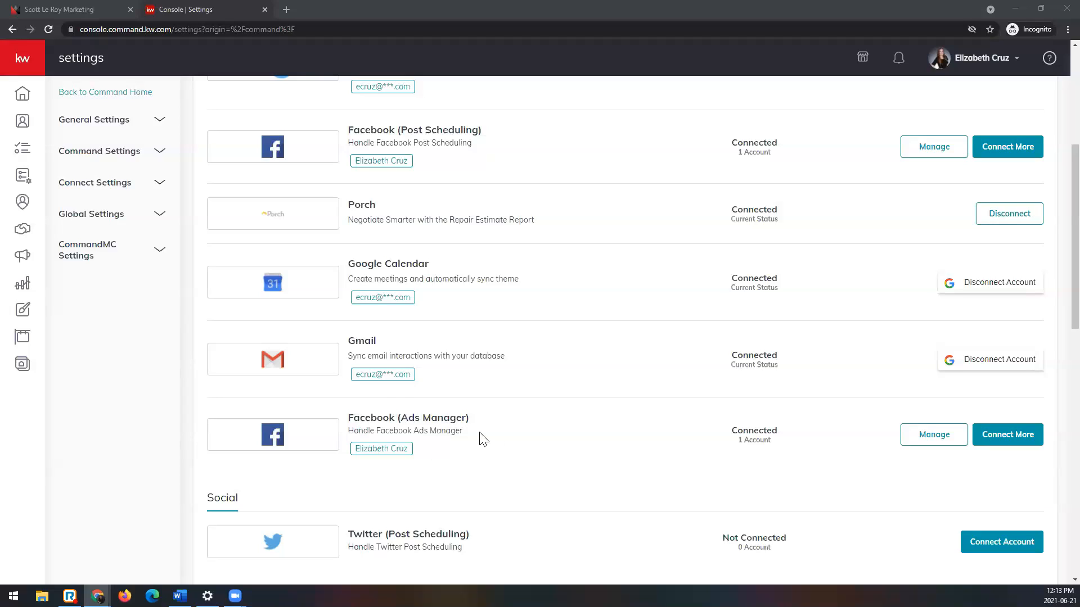
{"action": "scroll", "coordinate": [472, 450], "scroll_direction": "up", "scroll_amount": 1}
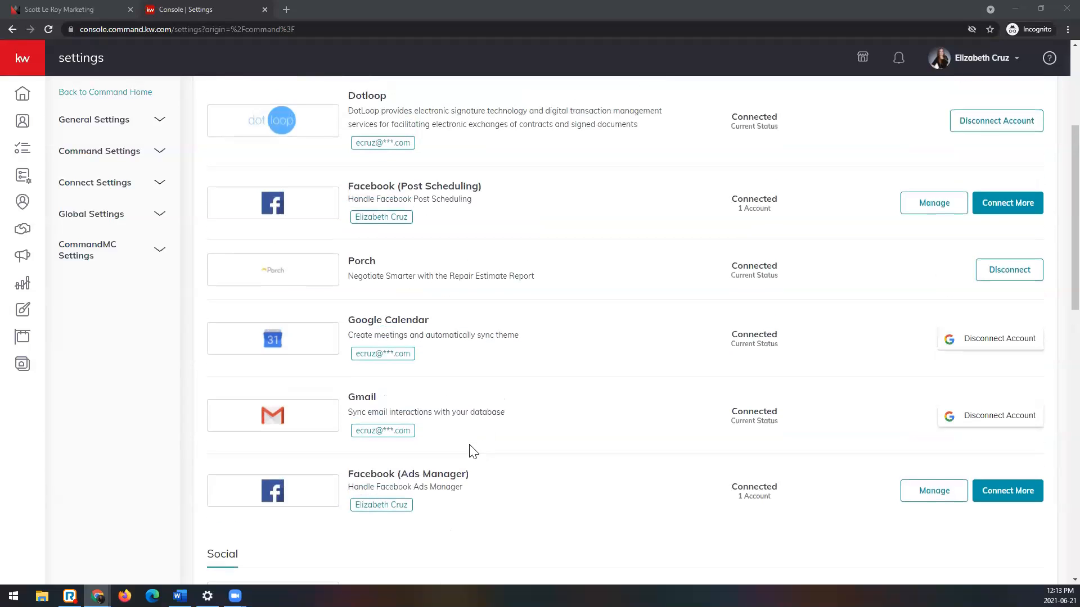
{"action": "double_click", "coordinate": [355, 219]}
{"action": "left_click_drag", "start_coordinate": [397, 218], "coordinate": [415, 220]}
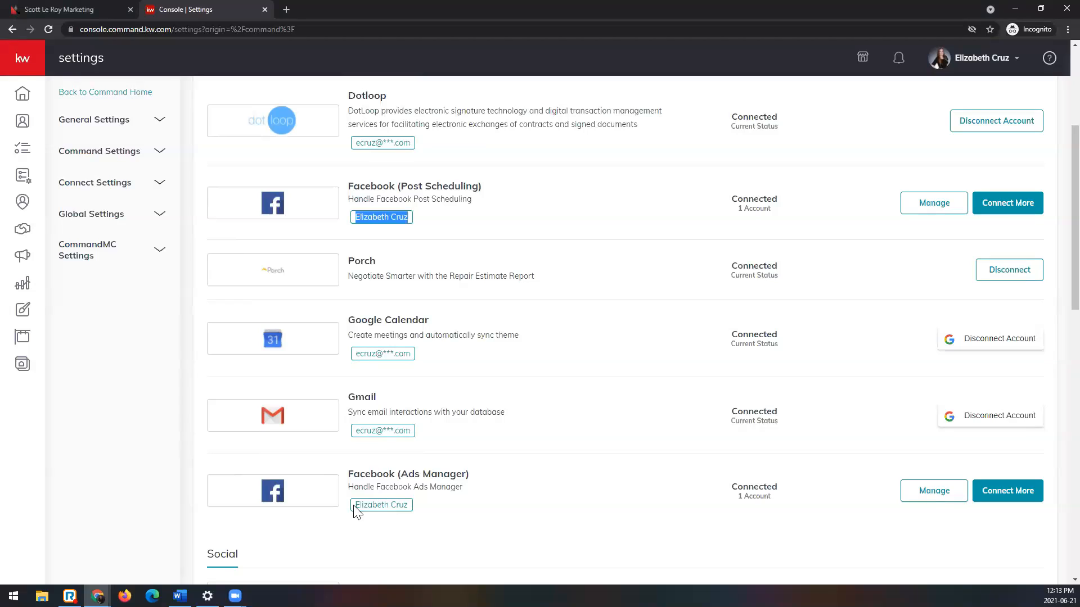
{"action": "left_click_drag", "start_coordinate": [354, 506], "coordinate": [416, 516]}
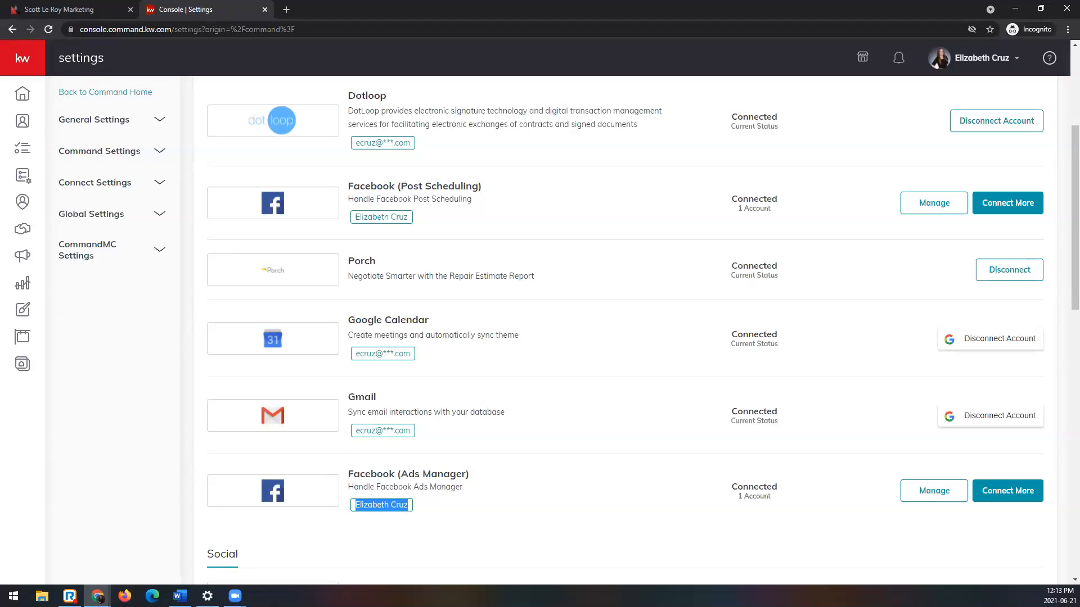
Step: Highlight the Facebook (Ads Manager) entry with its connection status and review the connected and unconnected apps in the settings
{"action": "left_click", "coordinate": [453, 523]}
{"action": "left_click_drag", "start_coordinate": [682, 476], "coordinate": [770, 506]}
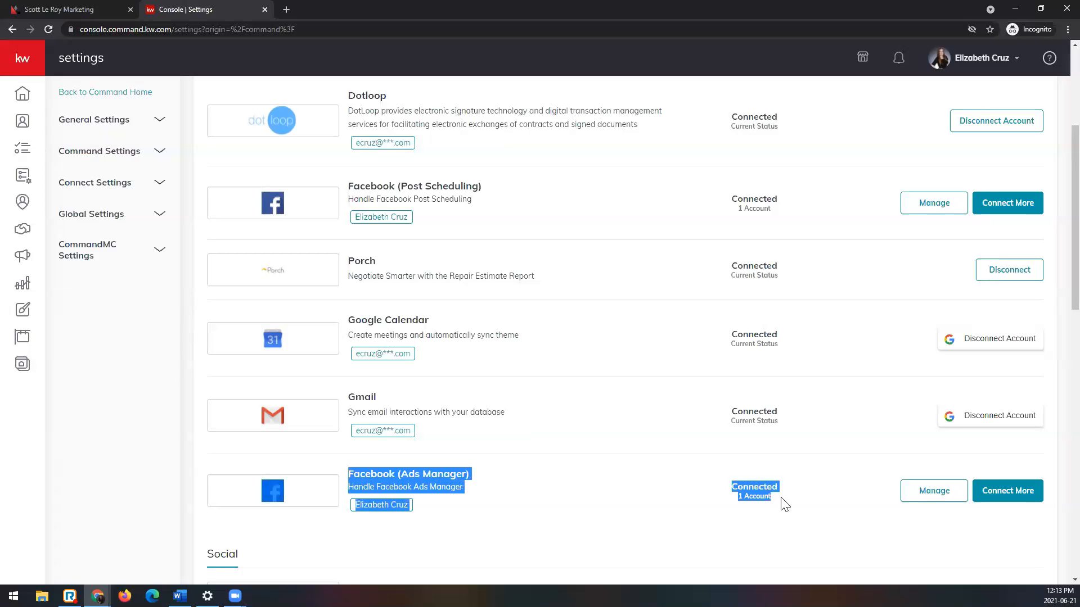
{"action": "scroll", "coordinate": [761, 439], "scroll_direction": "up", "scroll_amount": 4}
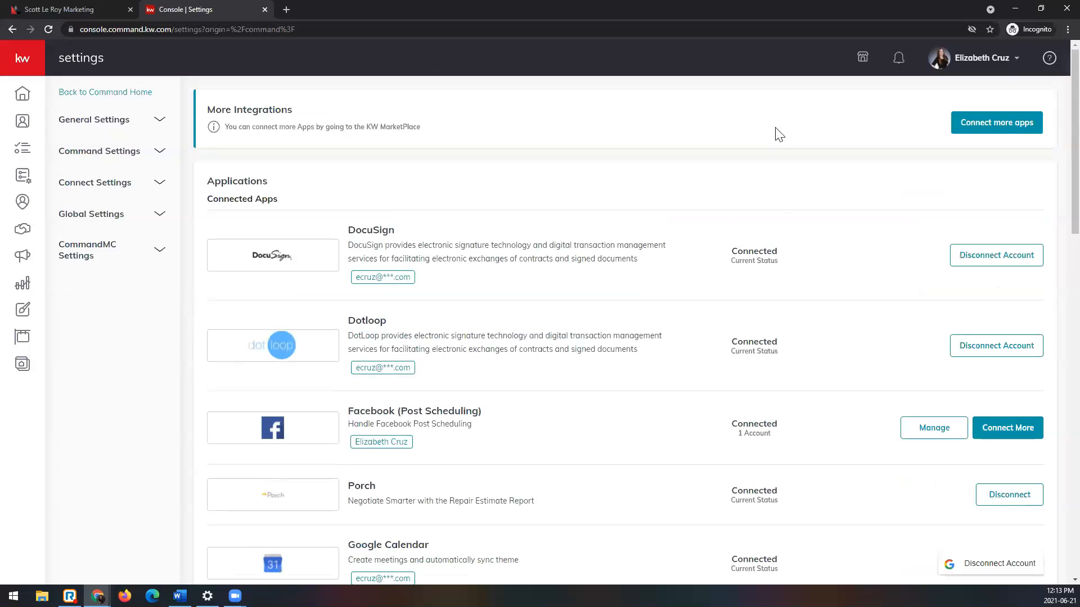
{"action": "scroll", "coordinate": [767, 417], "scroll_direction": "down", "scroll_amount": 7}
{"action": "left_click", "coordinate": [779, 366]}
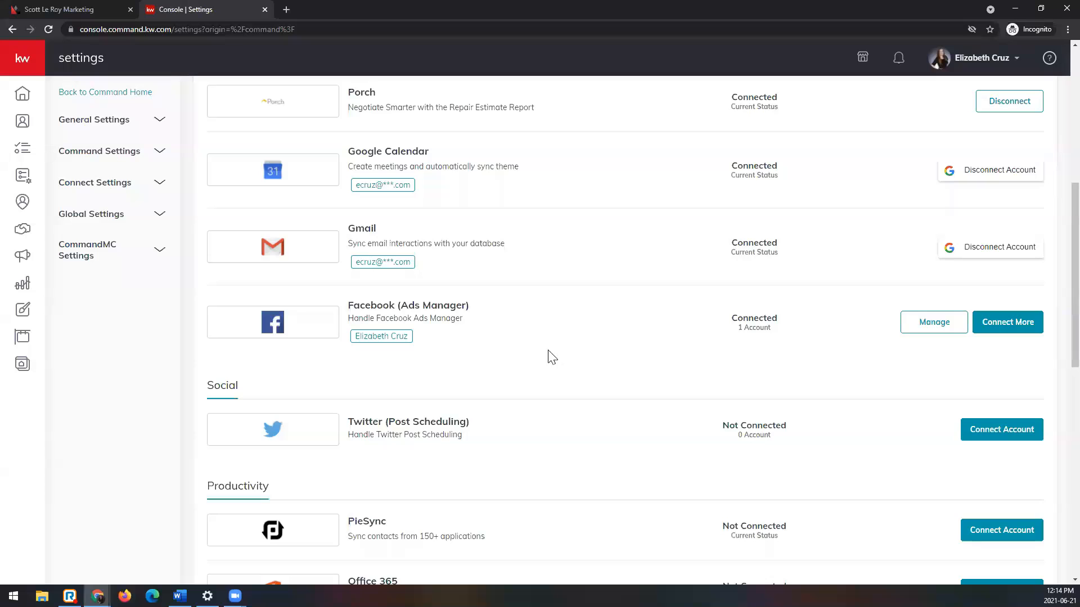
{"action": "scroll", "coordinate": [450, 444], "scroll_direction": "down", "scroll_amount": 5}
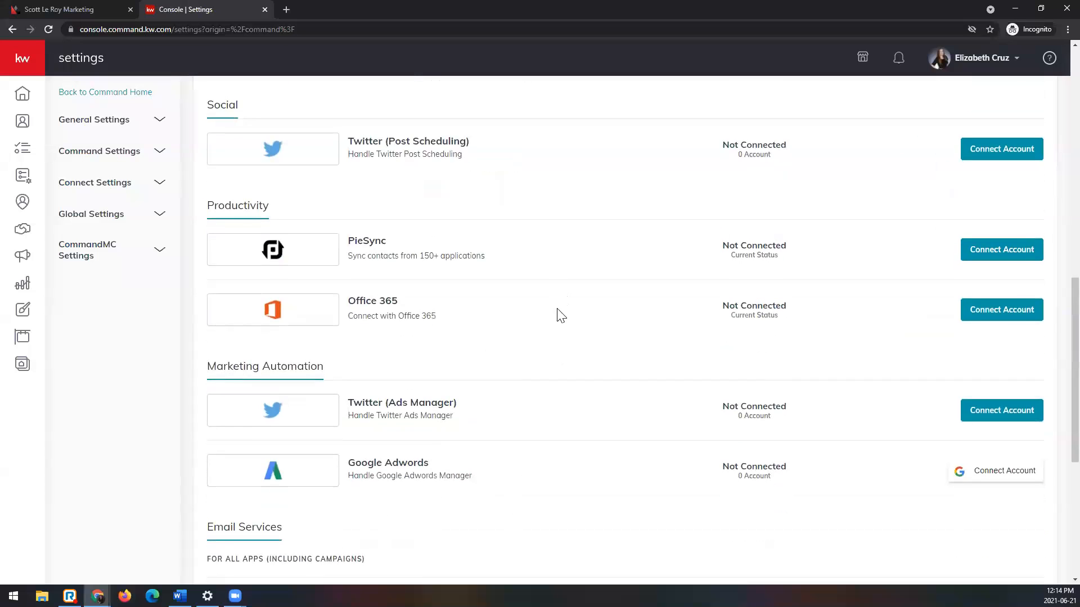
{"action": "scroll", "coordinate": [554, 313], "scroll_direction": "up", "scroll_amount": 12}
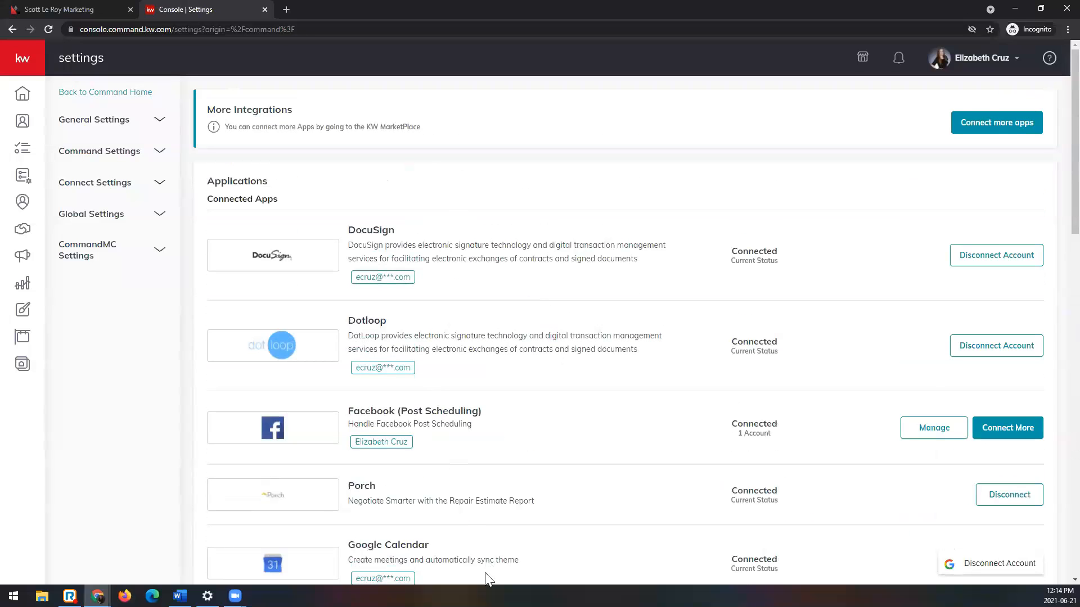
{"action": "scroll", "coordinate": [492, 456], "scroll_direction": "down", "scroll_amount": 8}
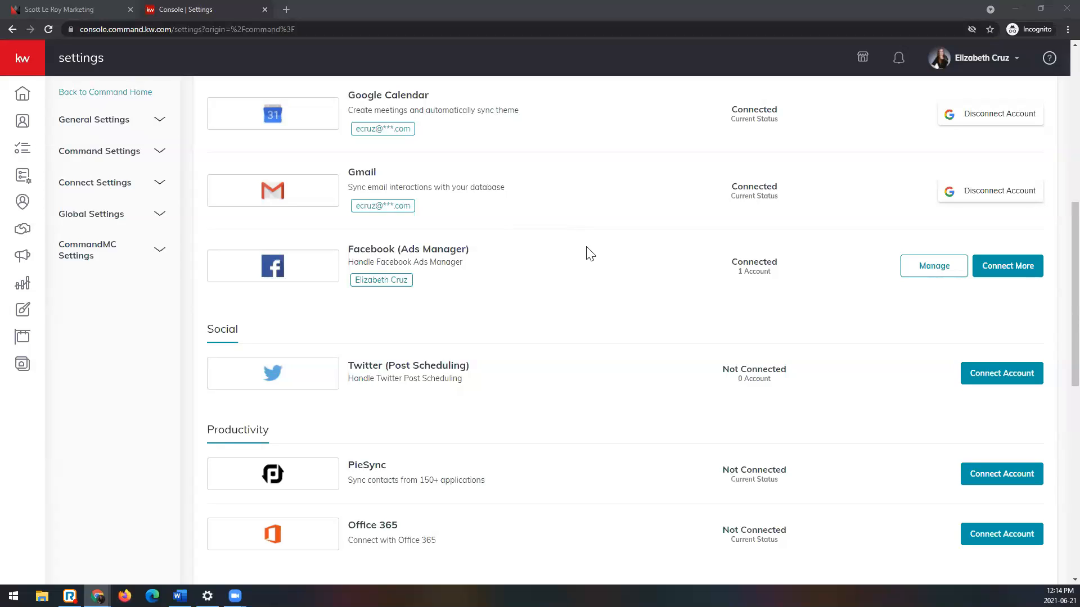
Step: Open the payment page of Campaigns, inspect the Add Card form for a new payment method and close it without entries
{"action": "left_click", "coordinate": [17, 257]}
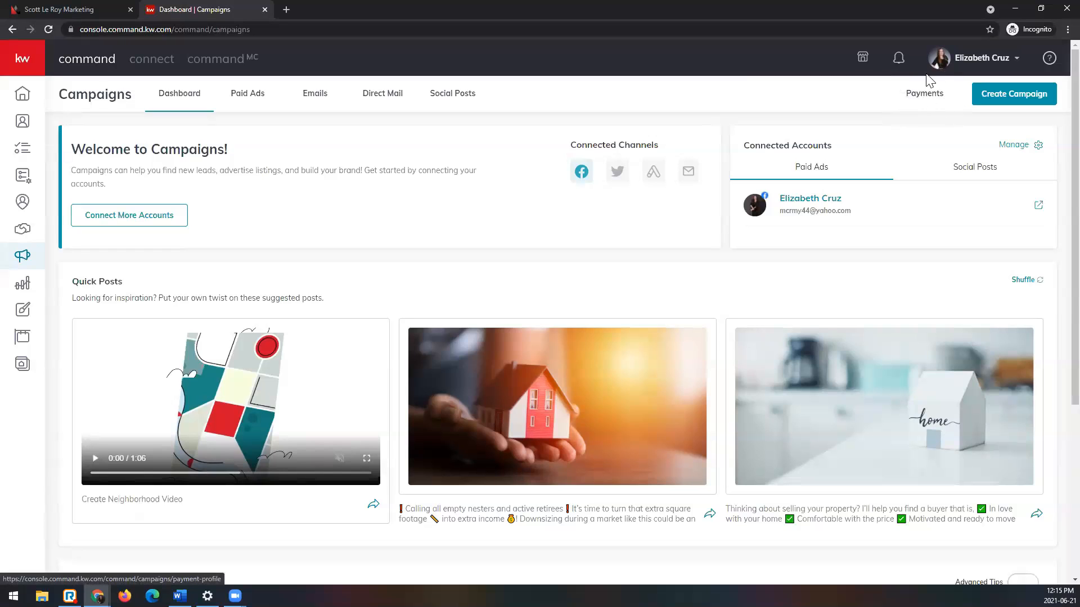
{"action": "left_click", "coordinate": [922, 95]}
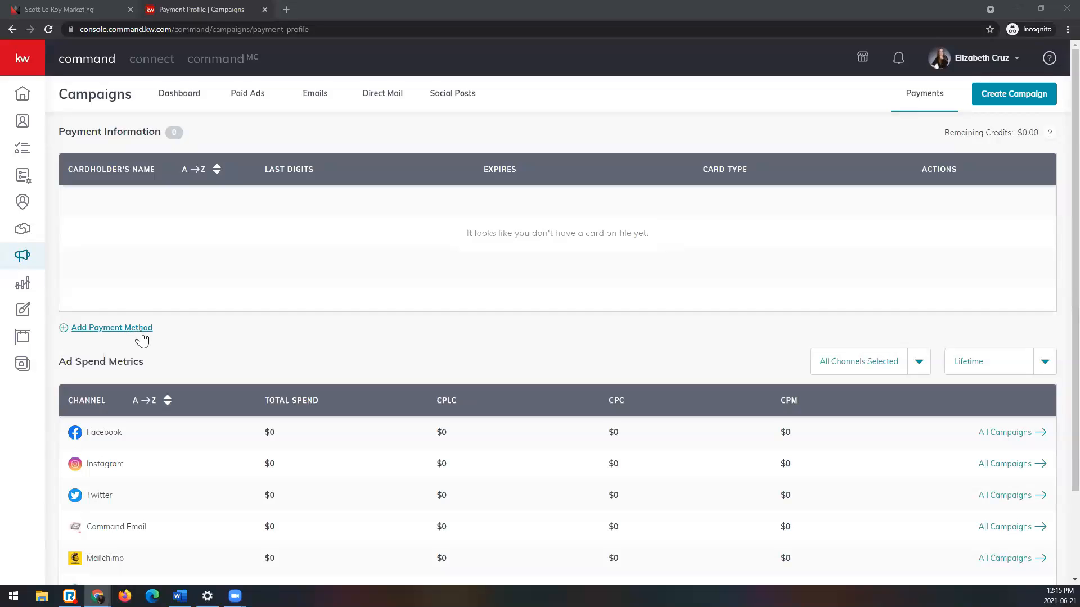
{"action": "left_click", "coordinate": [111, 332]}
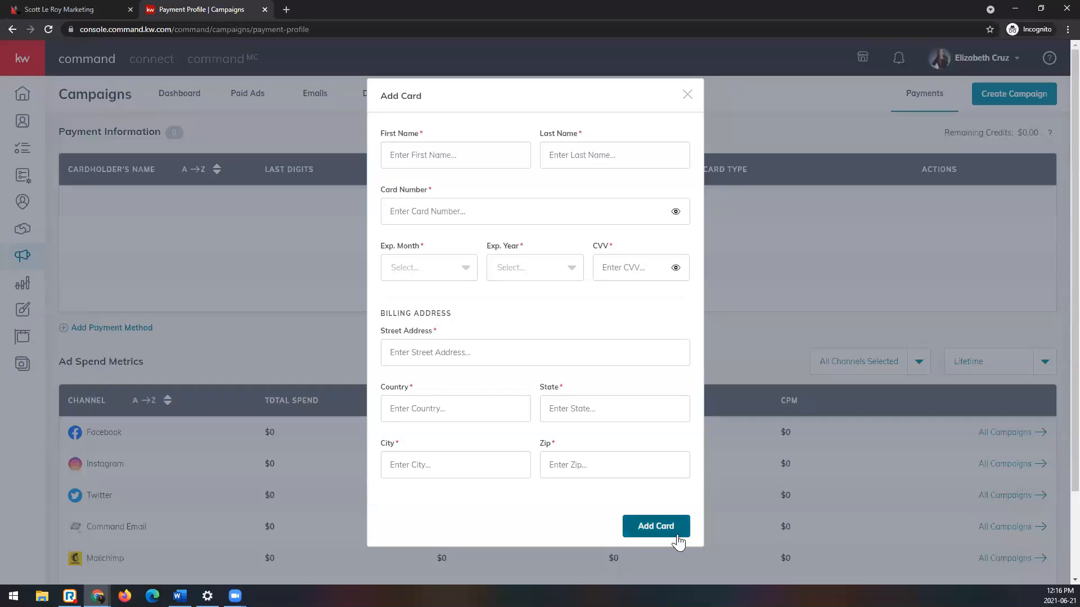
{"action": "left_click", "coordinate": [687, 97]}
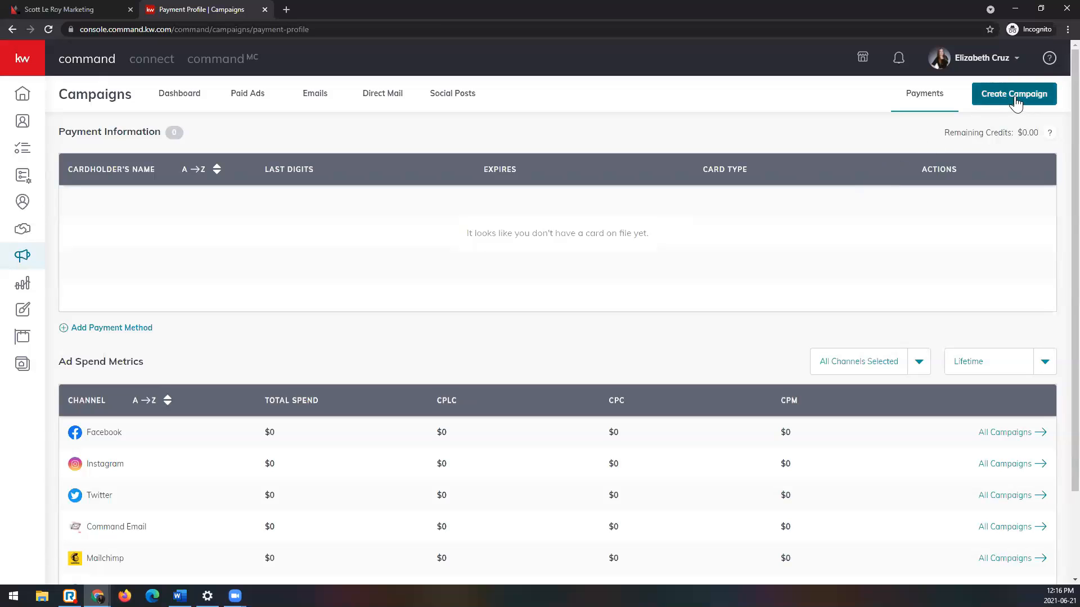
Step: Start a new paid Social Ad campaign and name it "SLM Test Brand Awareness 6/21/21"
{"action": "left_click", "coordinate": [1050, 103]}
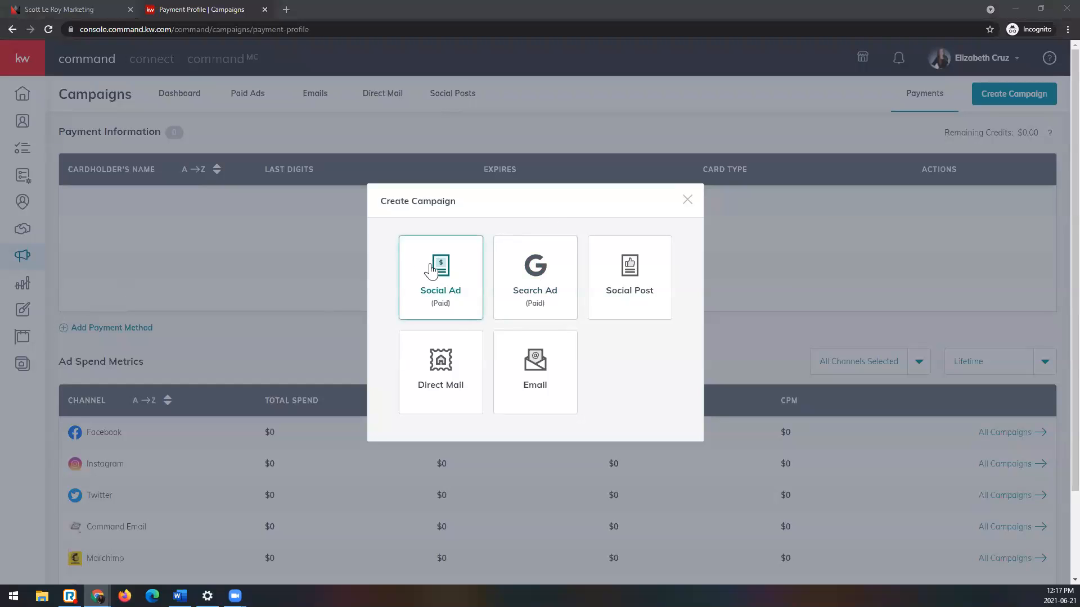
{"action": "left_click", "coordinate": [461, 278]}
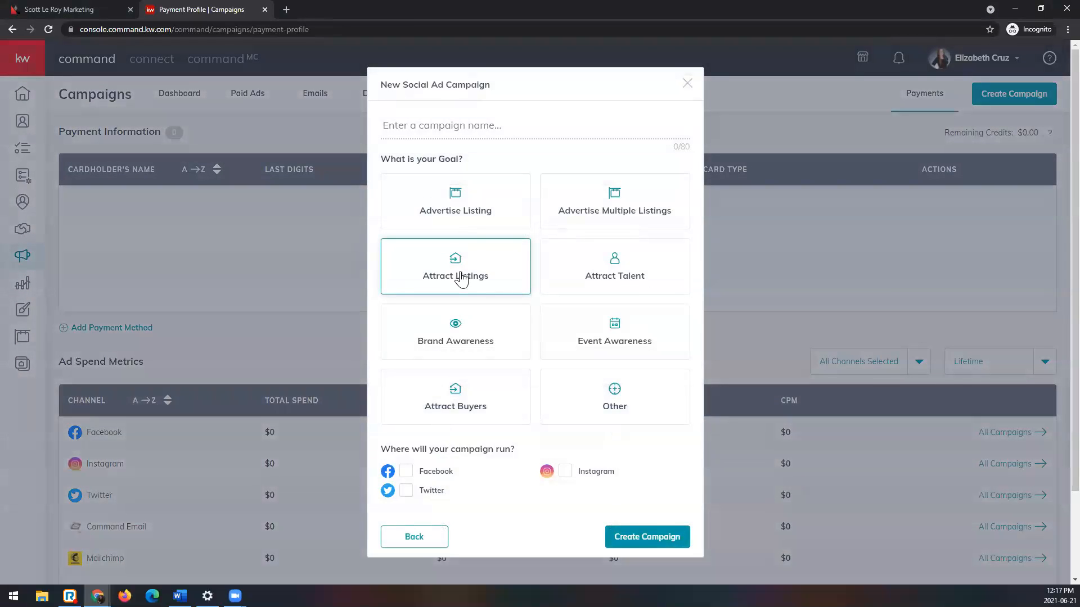
{"action": "left_click", "coordinate": [535, 129]}
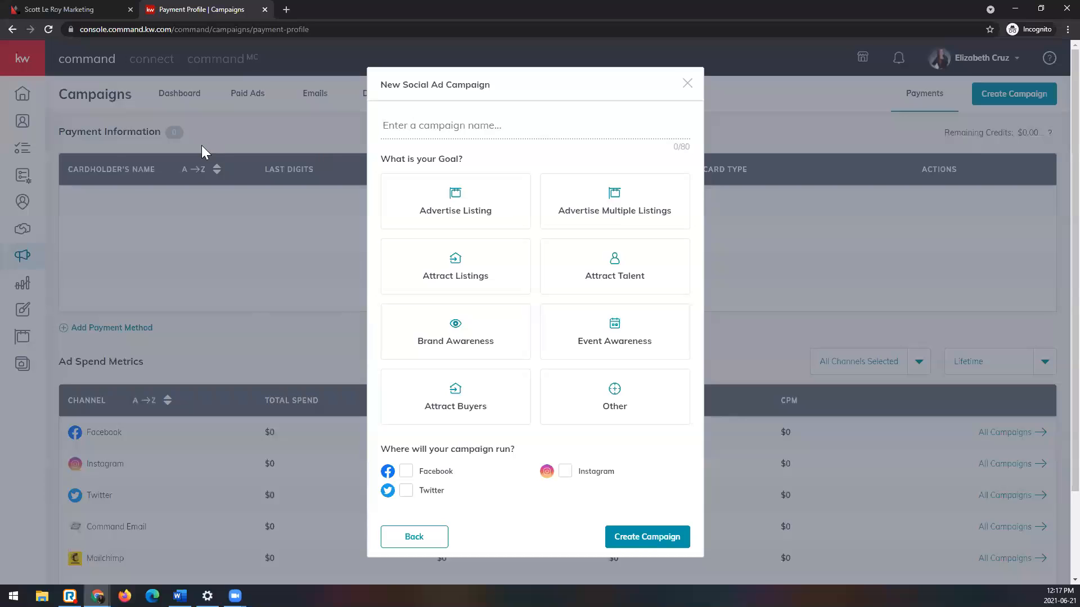
{"action": "left_click", "coordinate": [527, 123]}
{"action": "type", "text": "SLM Test "}
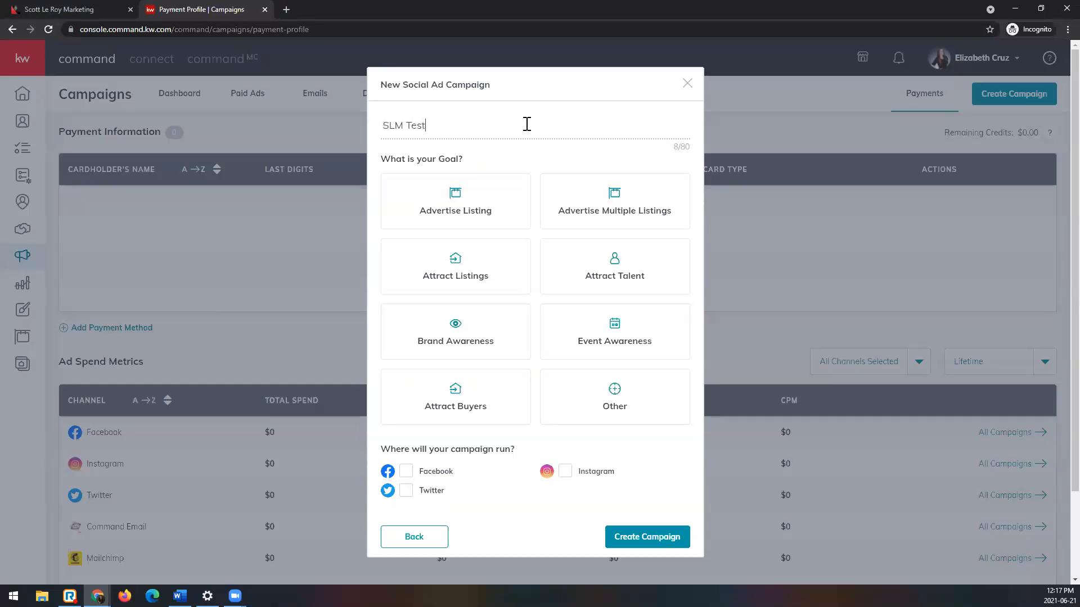
{"action": "type", "text": "Brand Awareness 6/21/21"}
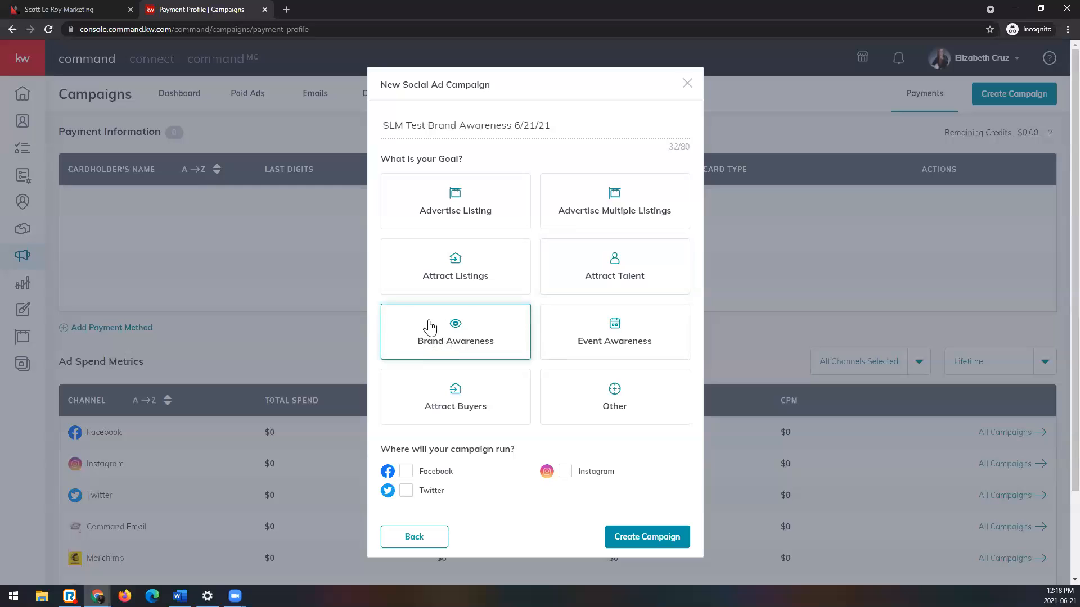
Step: Choose the Brand Awareness goal with Facebook as the channel and create the campaign
{"action": "left_click", "coordinate": [523, 337]}
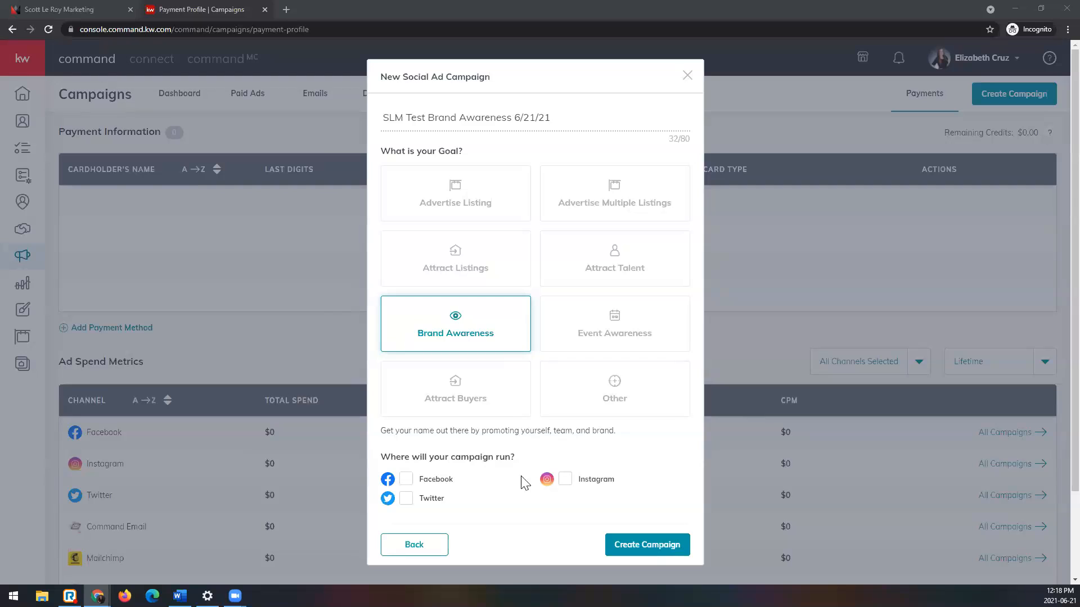
{"action": "left_click", "coordinate": [406, 481]}
{"action": "left_click", "coordinate": [673, 550]}
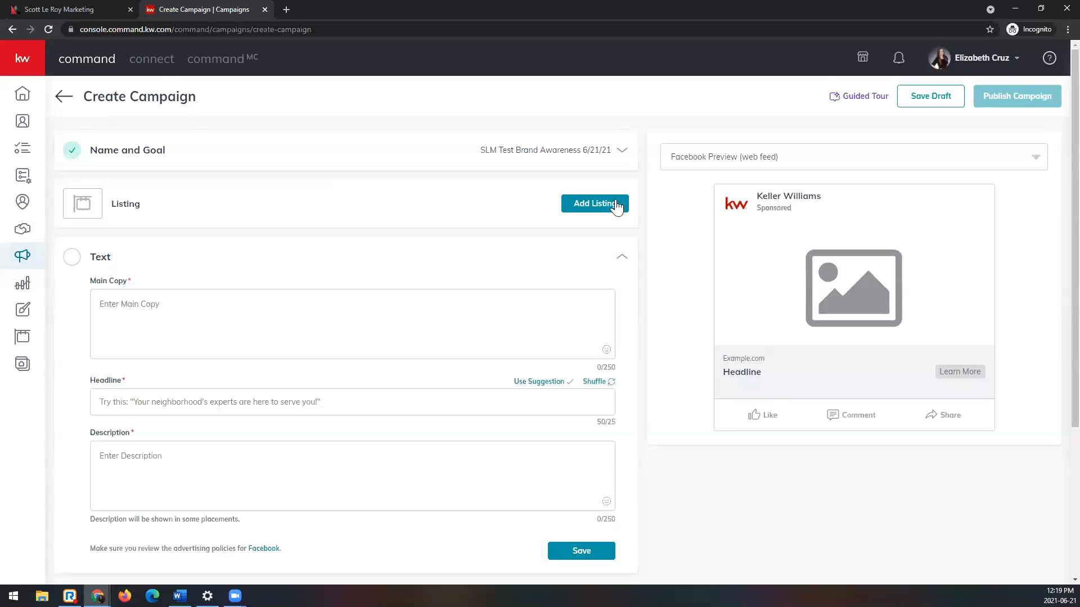
Step: Go through all messages of the campaign builder's guided tour and finish it
{"action": "left_click", "coordinate": [854, 102]}
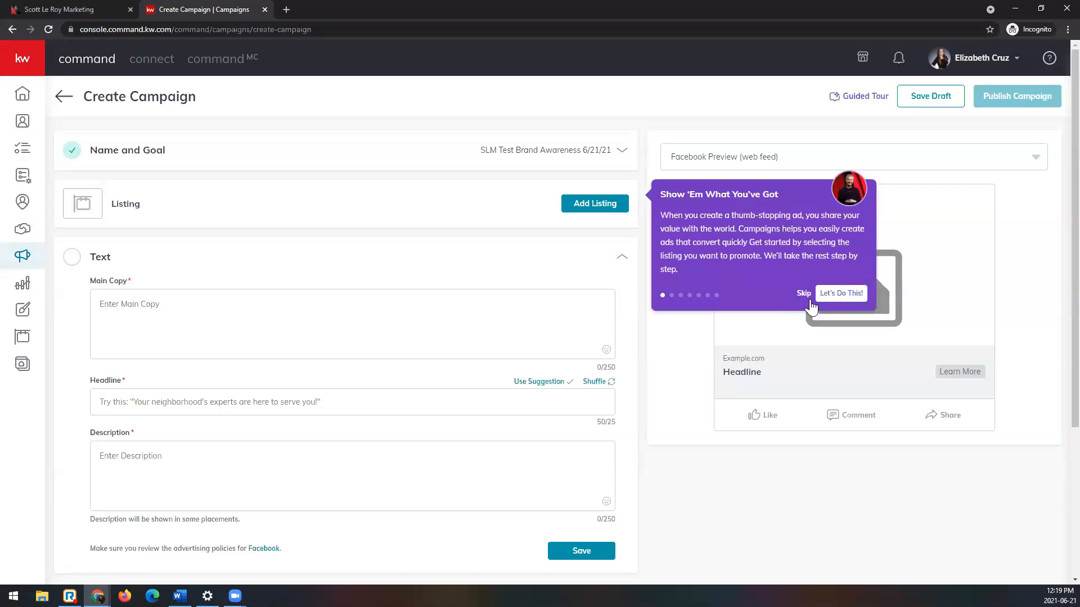
{"action": "left_click", "coordinate": [828, 293]}
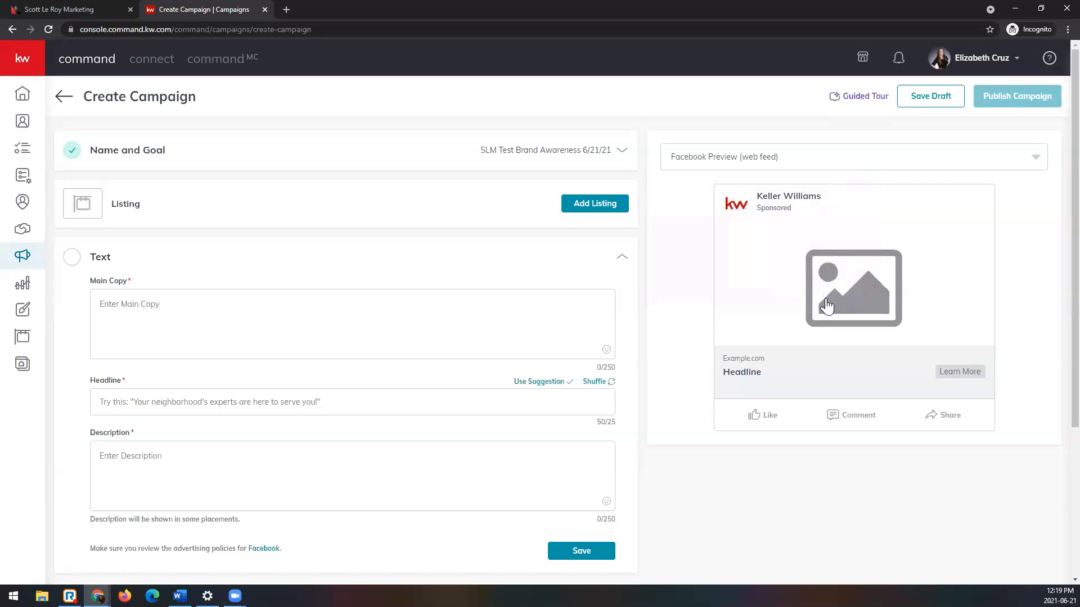
{"action": "left_click", "coordinate": [612, 274]}
{"action": "left_click", "coordinate": [846, 222]}
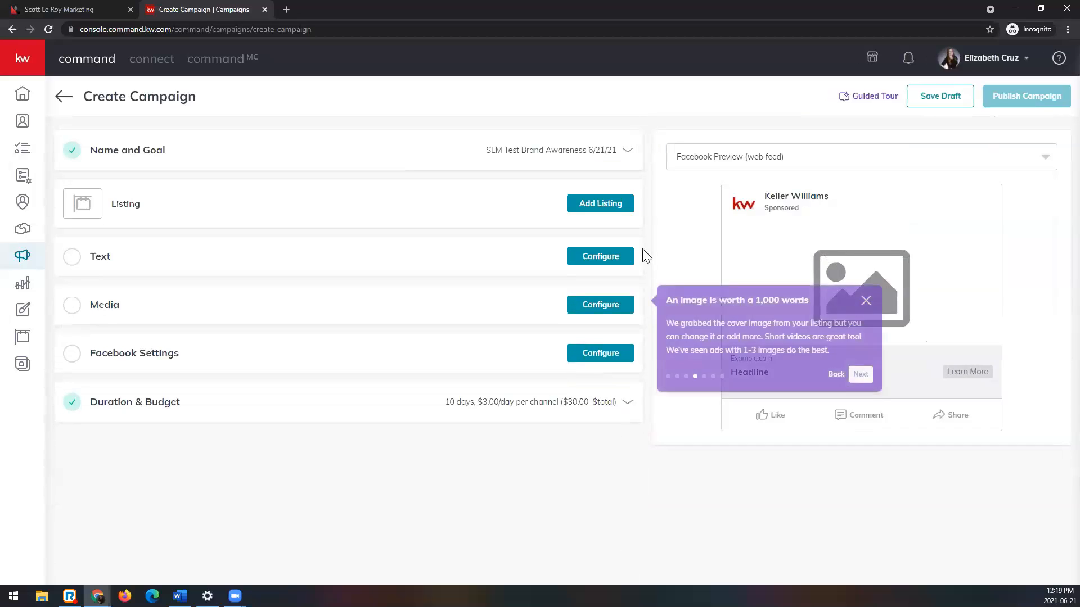
{"action": "left_click", "coordinate": [860, 374]}
{"action": "left_click", "coordinate": [859, 449]}
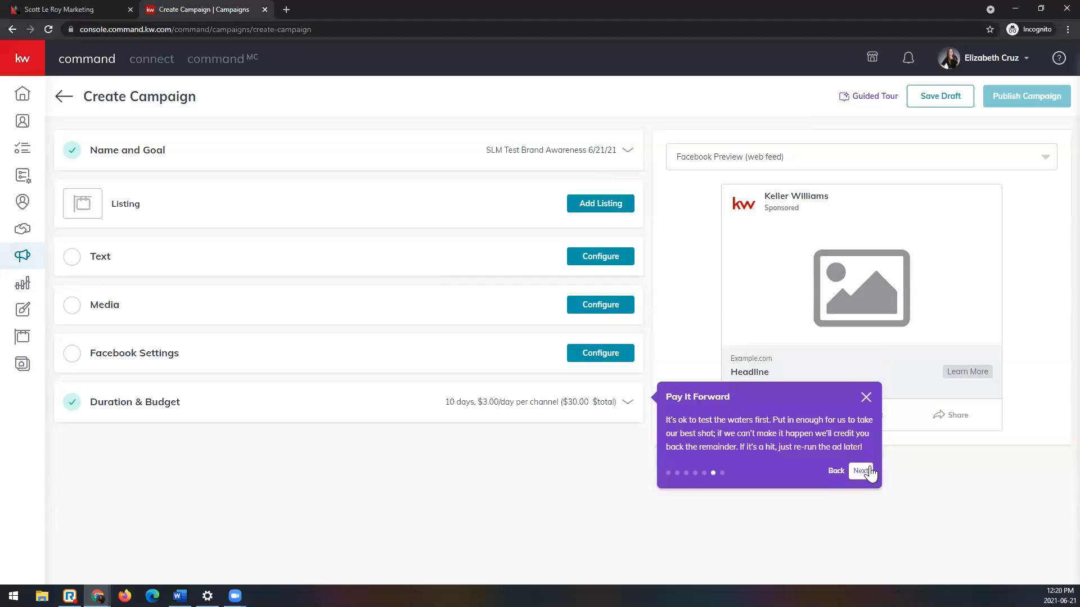
{"action": "left_click", "coordinate": [869, 470]}
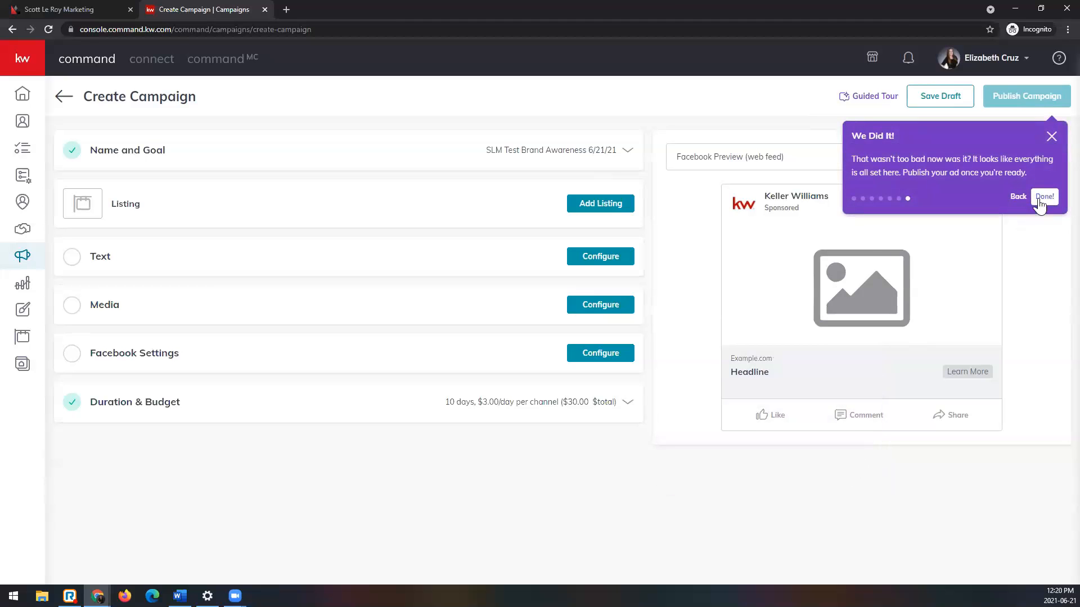
{"action": "left_click", "coordinate": [1043, 197]}
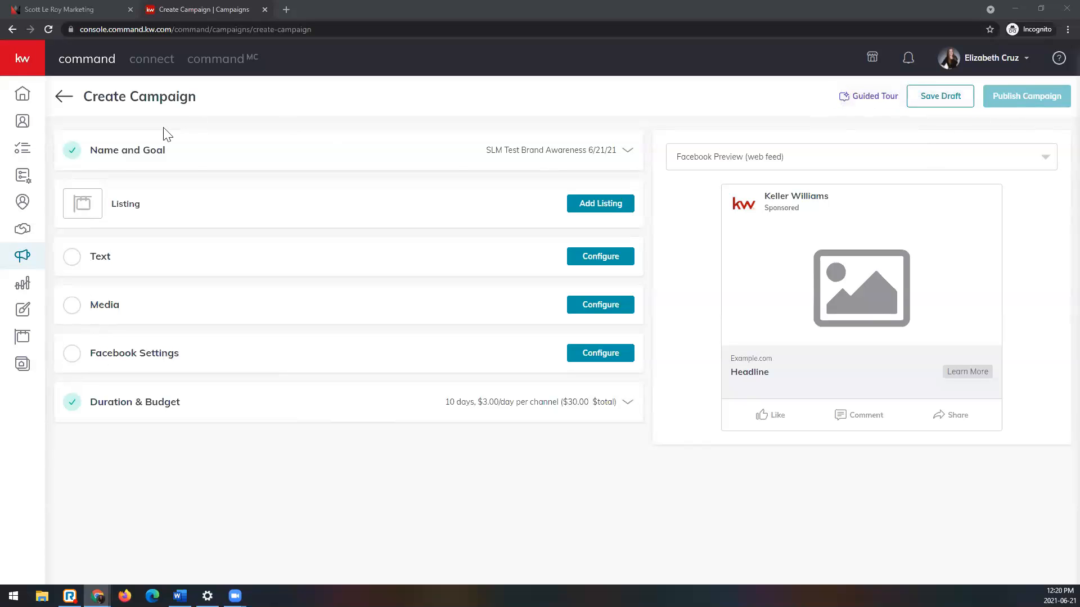
Step: Review the campaign's Name and Goal section and save it without changes
{"action": "left_click", "coordinate": [450, 161]}
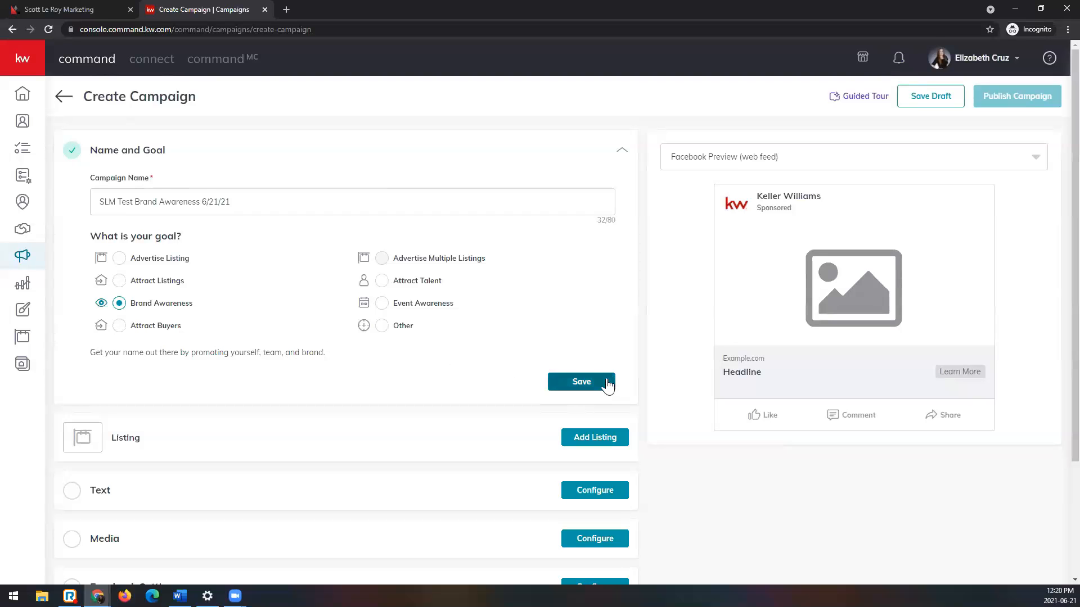
{"action": "left_click", "coordinate": [582, 382]}
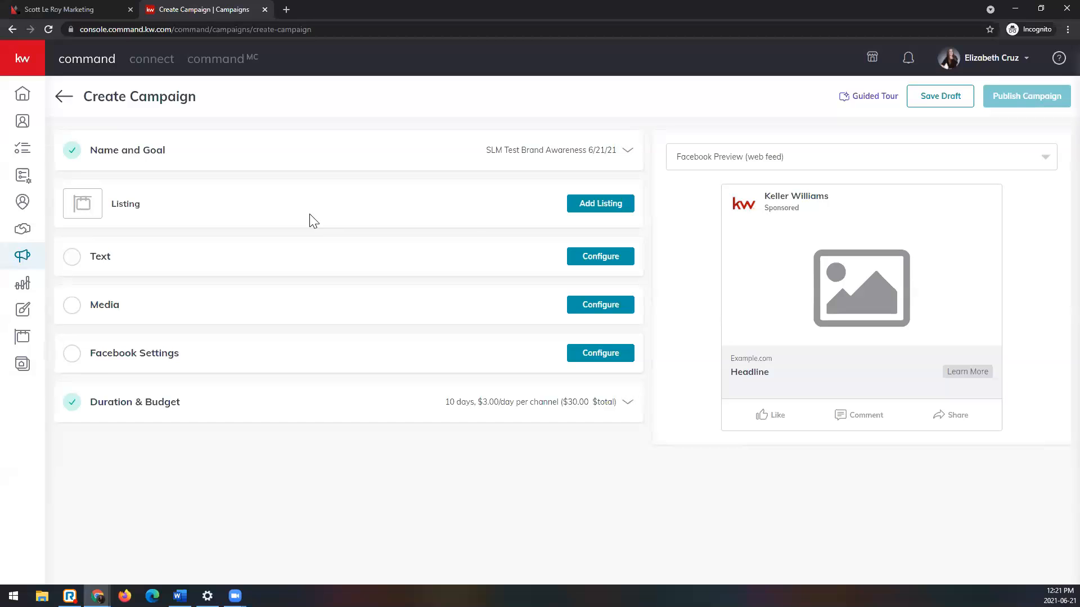
Step: Open the listing picker for the campaign and search by property address for the sample street address
{"action": "left_click", "coordinate": [596, 208]}
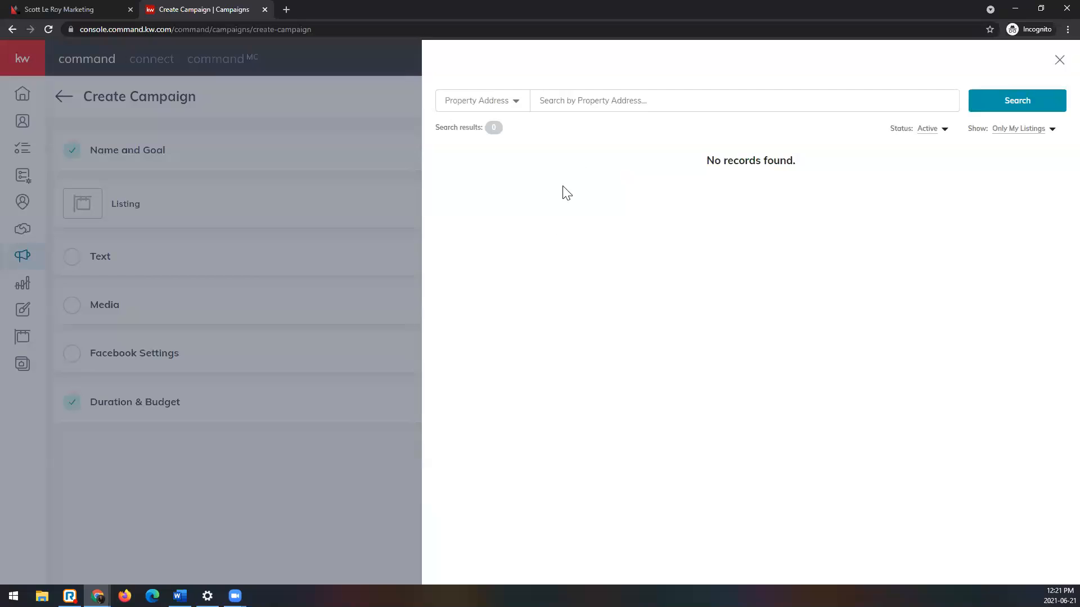
{"action": "left_click", "coordinate": [606, 99]}
{"action": "type", "text": "123 main"}
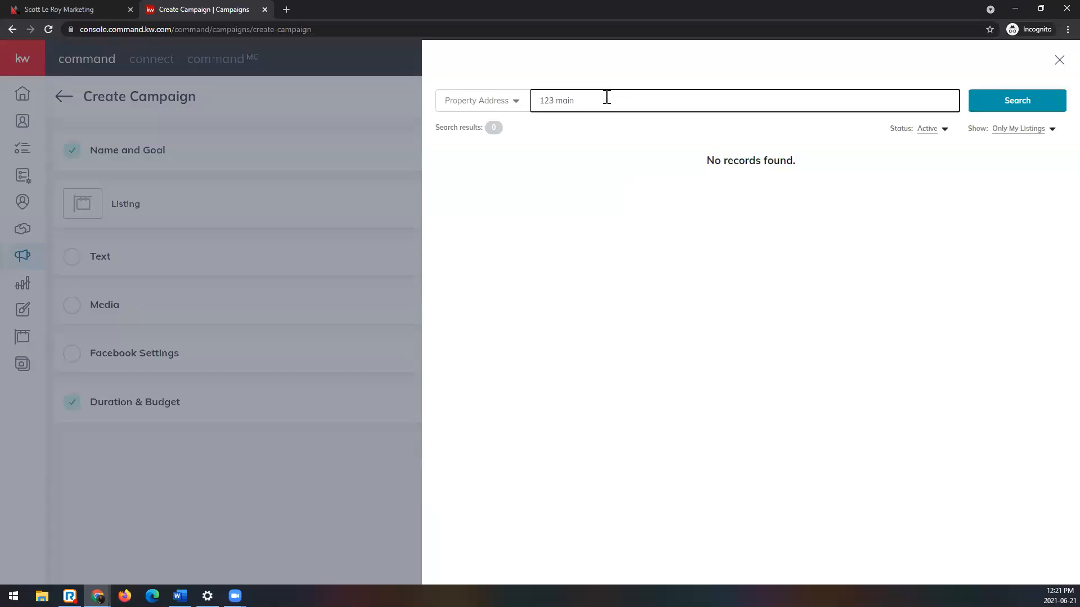
{"action": "left_click", "coordinate": [1009, 108]}
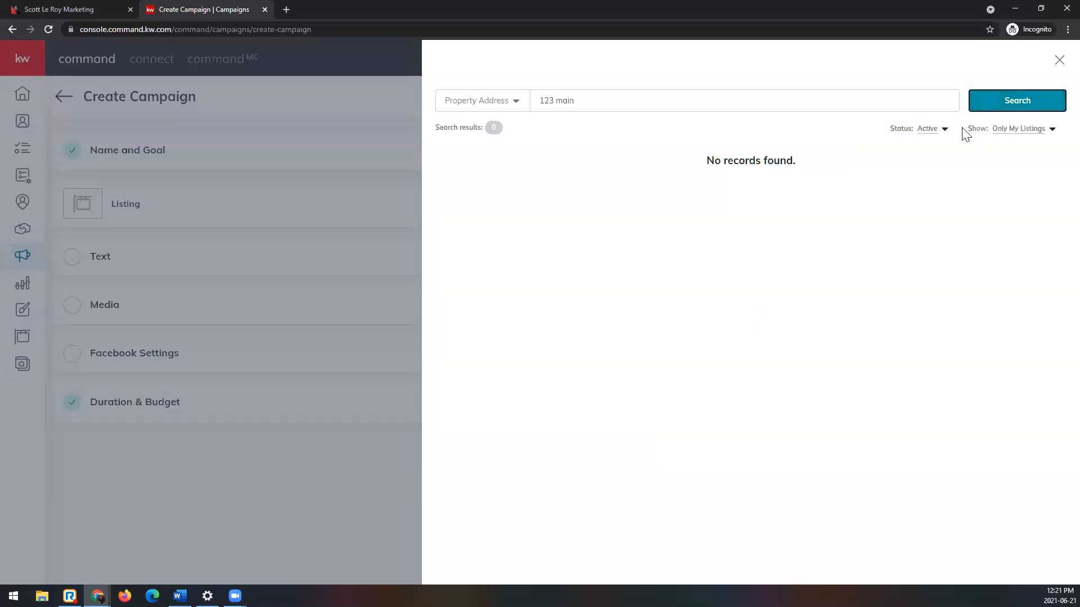
Step: Widen the search to All Status and All Listings, and add the $9,999,999 Nashville listing to the campaign
{"action": "left_click", "coordinate": [932, 133]}
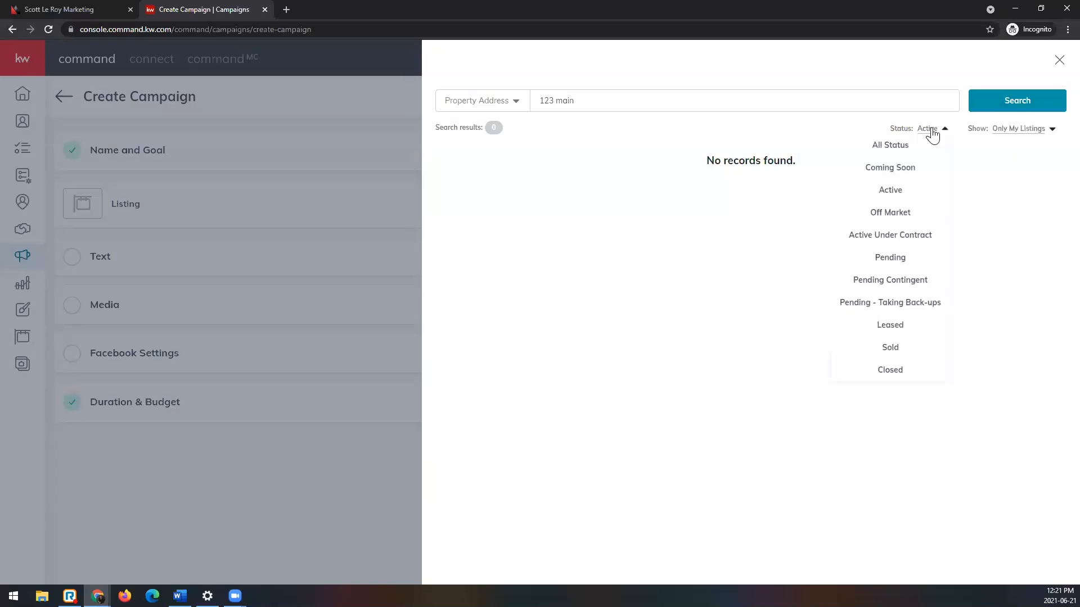
{"action": "left_click", "coordinate": [930, 144]}
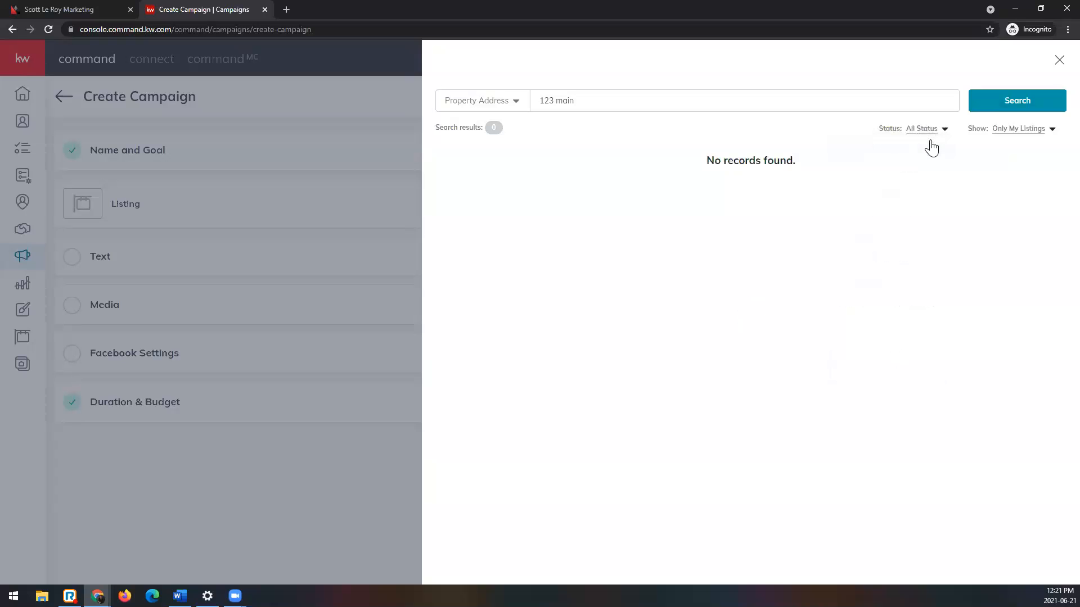
{"action": "left_click", "coordinate": [1019, 135]}
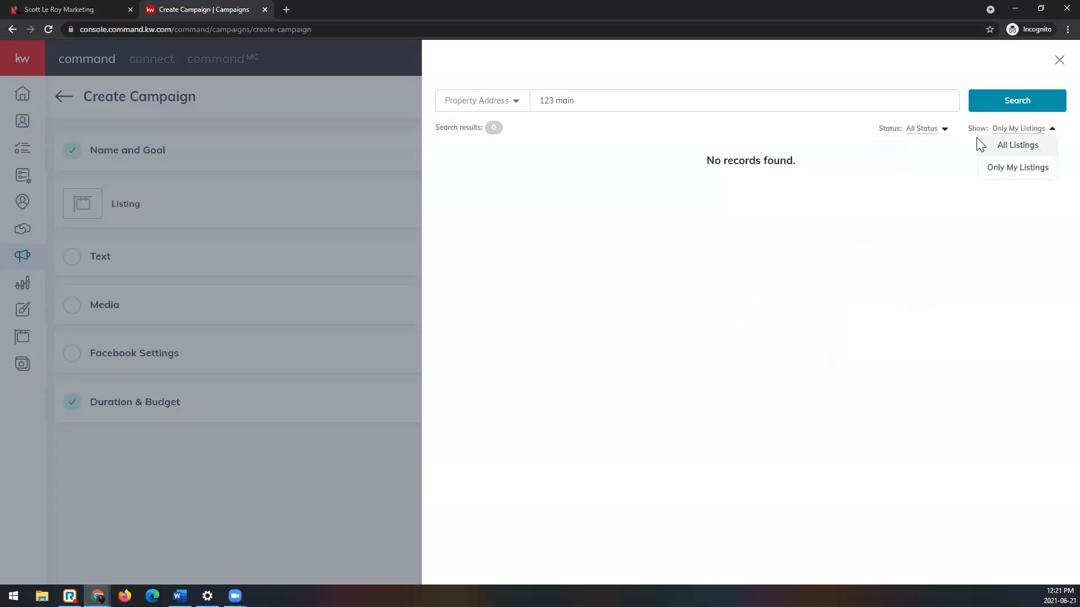
{"action": "left_click", "coordinate": [1004, 149]}
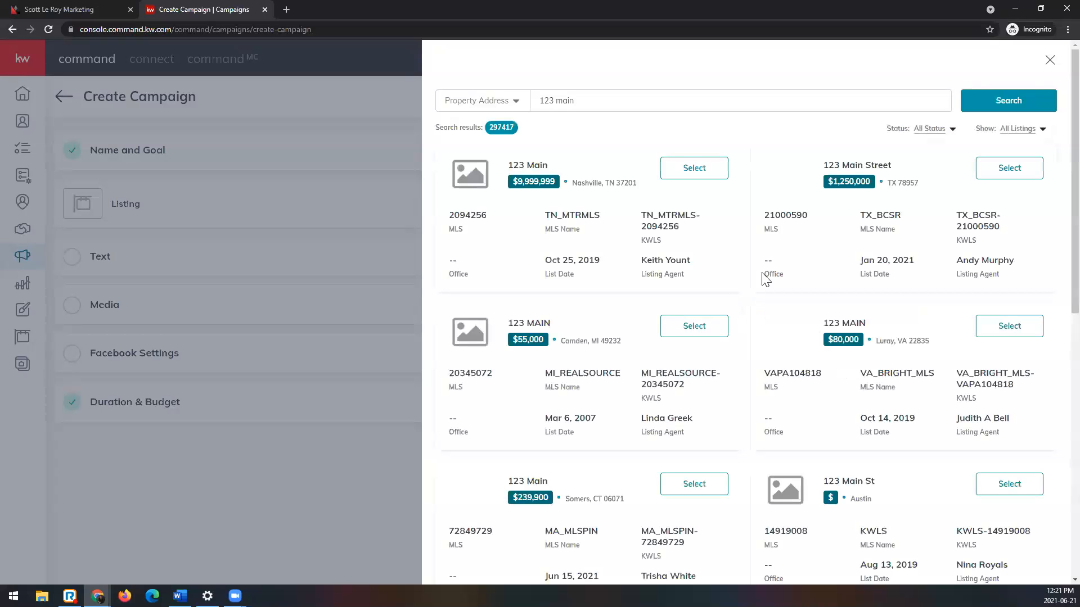
{"action": "left_click", "coordinate": [693, 168]}
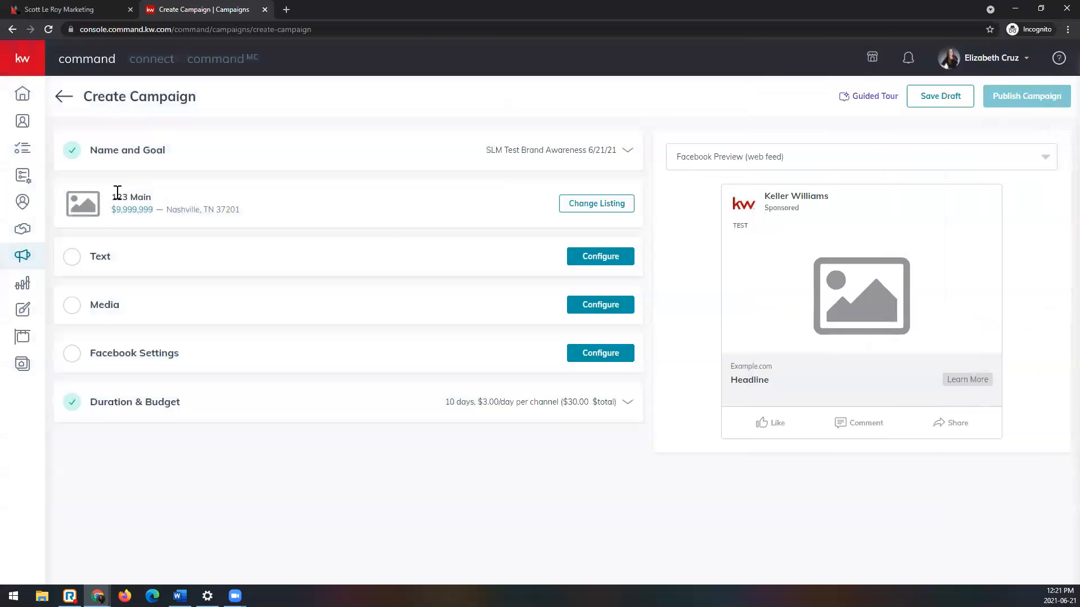
{"action": "left_click", "coordinate": [597, 211]}
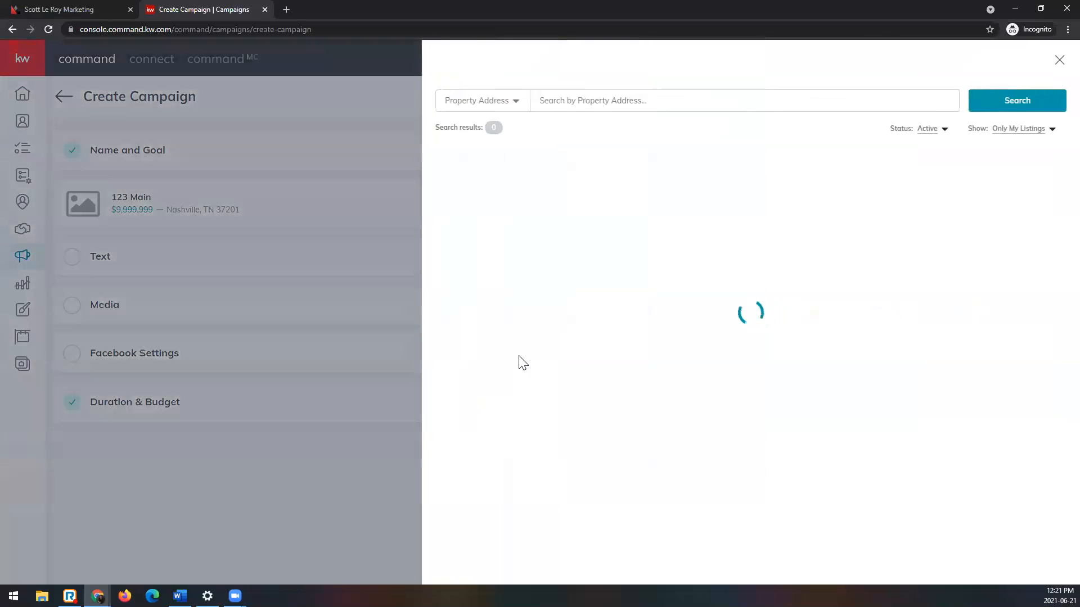
{"action": "left_click", "coordinate": [1059, 60]}
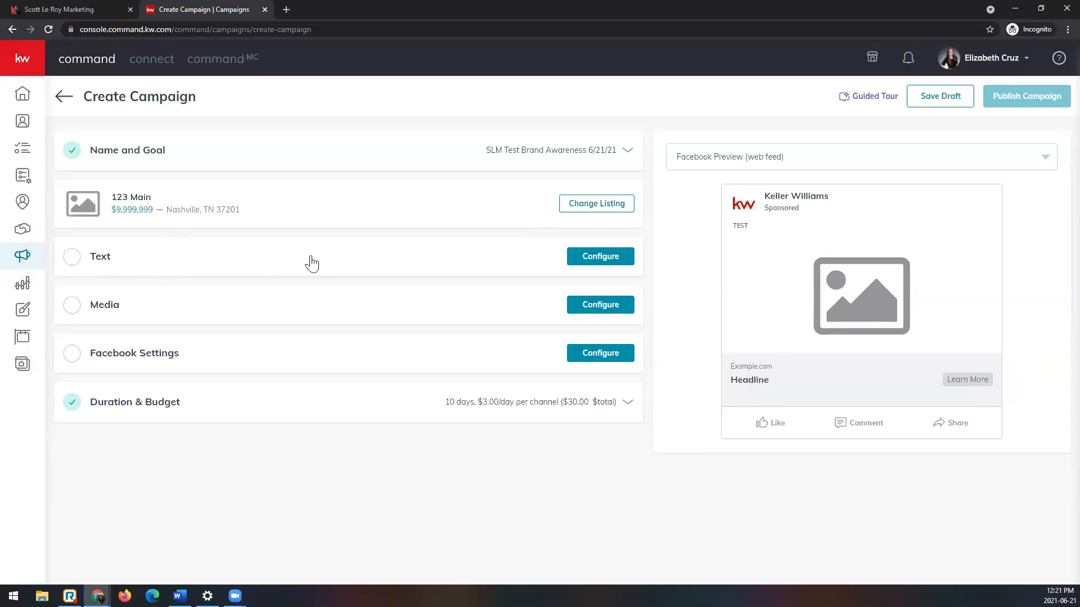
Step: Configure the campaign's Text section, replacing the main copy with "I've moved to KW Southland Partners!"
{"action": "left_click", "coordinate": [621, 261]}
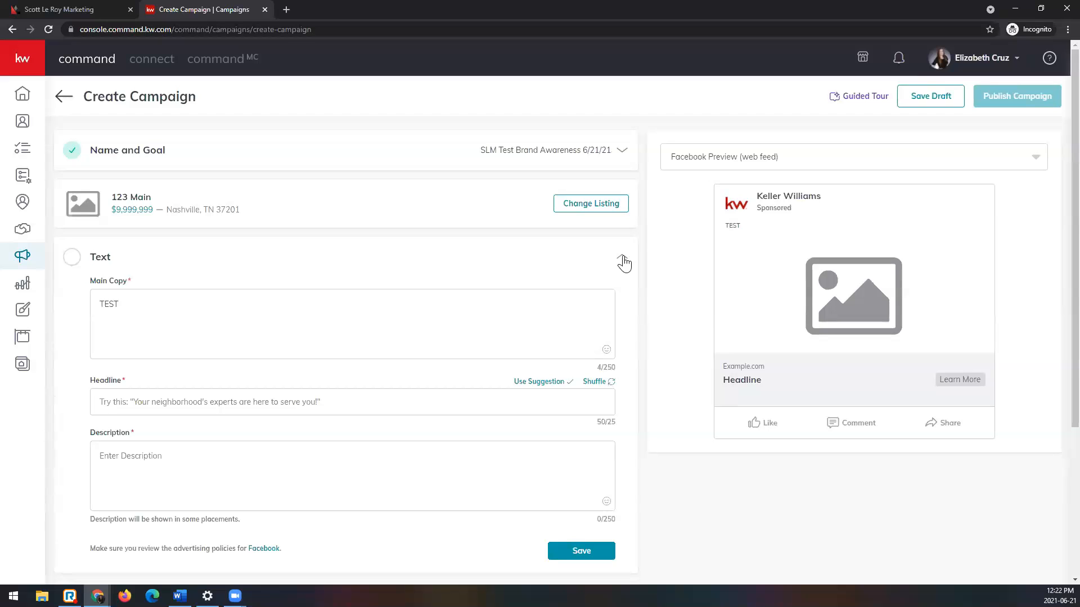
{"action": "double_click", "coordinate": [207, 332]}
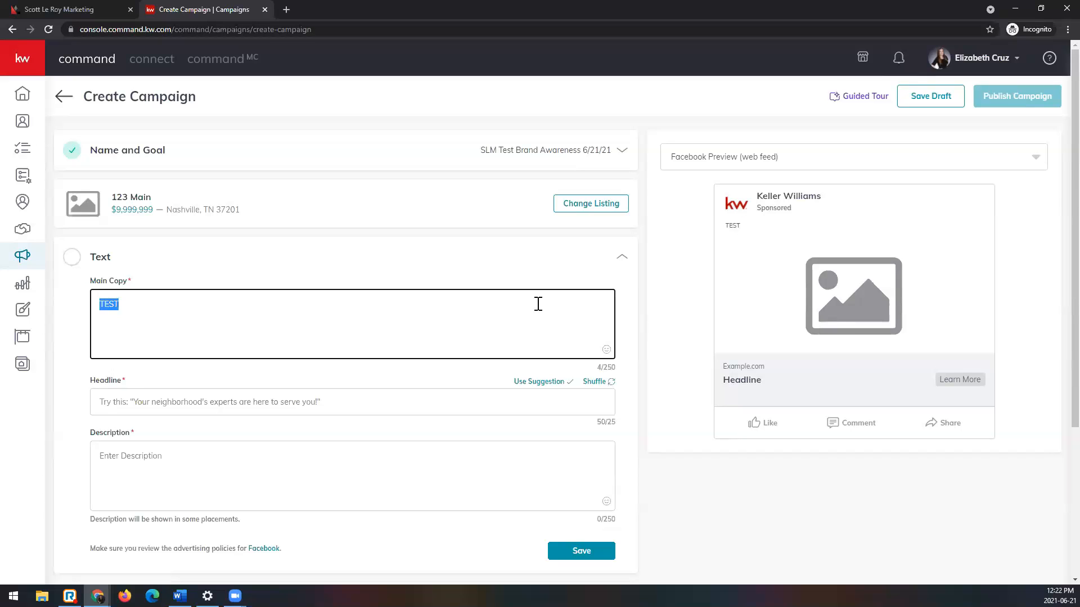
{"action": "type", "text": "I've moved to KW Southland Partners!"}
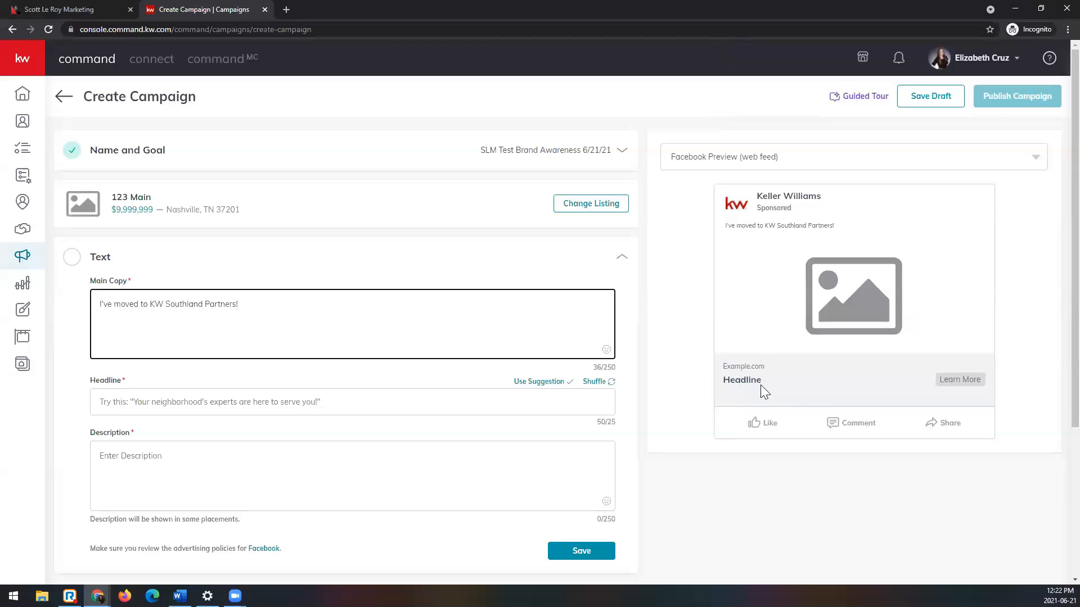
Step: Switch the ad preview to Facebook Preview (mobile) and check how the ad looks there
{"action": "left_click", "coordinate": [940, 164]}
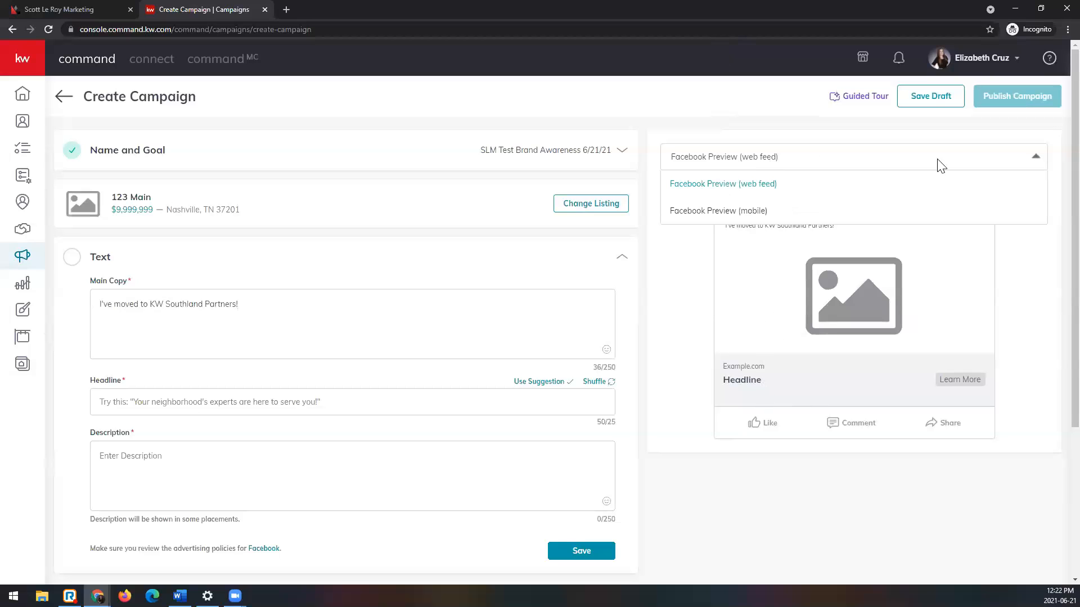
{"action": "left_click", "coordinate": [790, 216]}
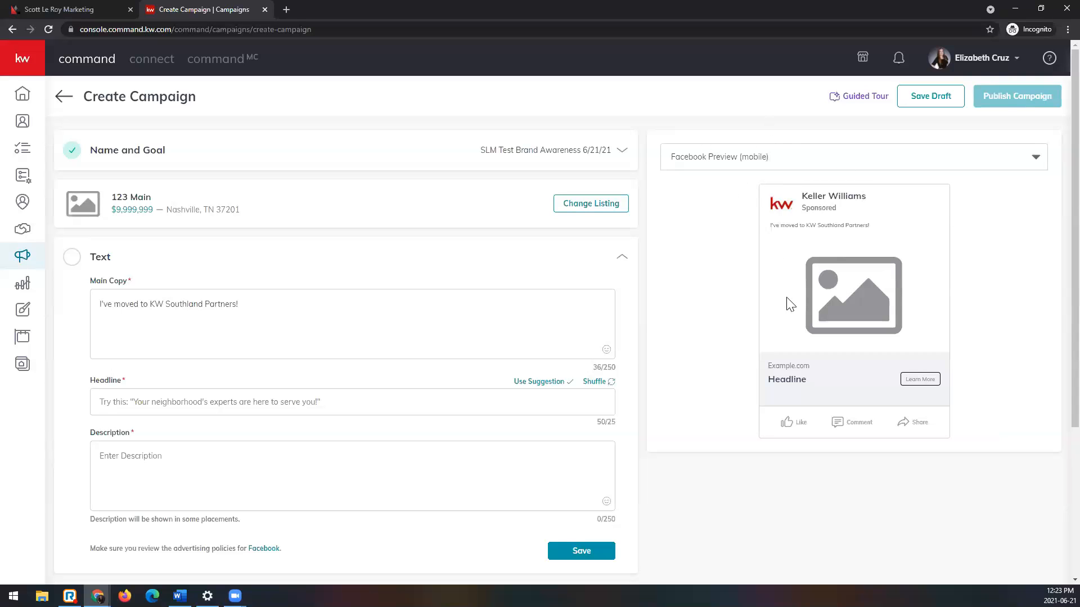
{"action": "left_click", "coordinate": [799, 156]}
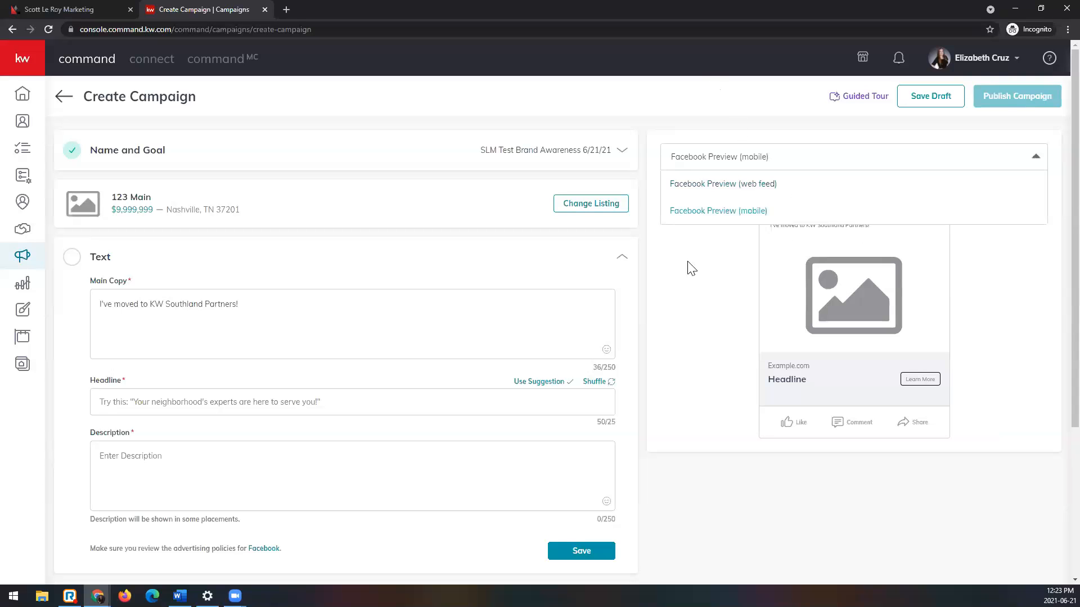
{"action": "left_click", "coordinate": [703, 273]}
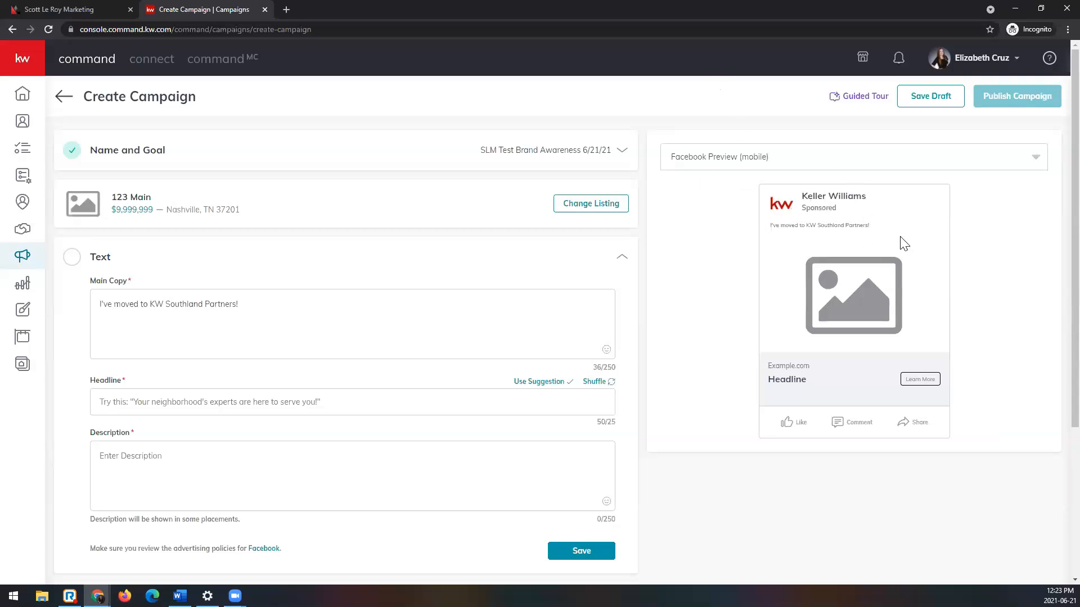
Step: Fill the Main Copy field up to its character limit with repeated copies of the clipboard's article link
{"action": "left_click", "coordinate": [501, 311]}
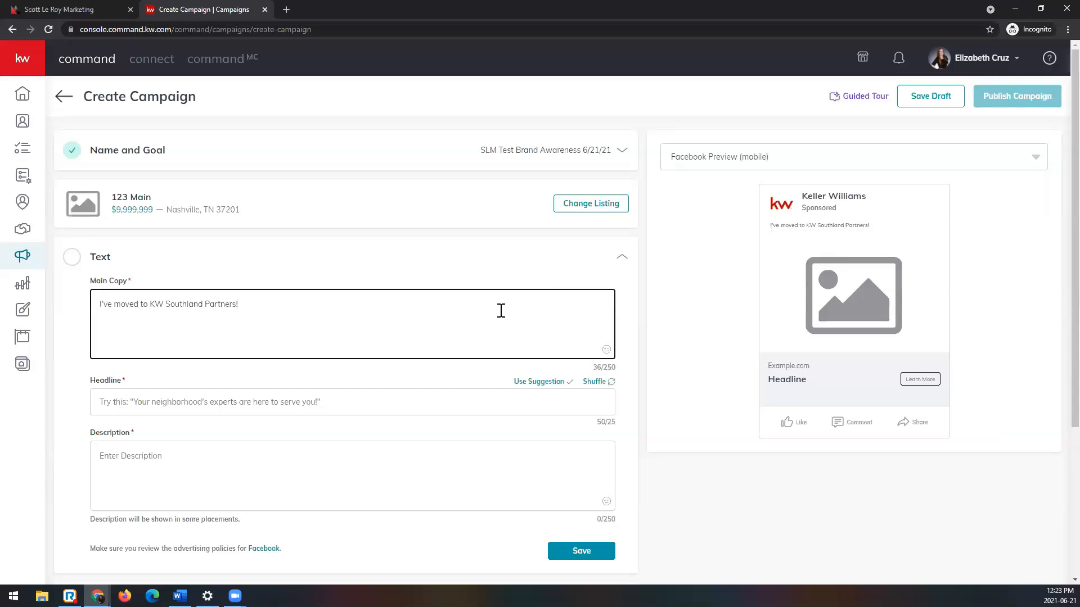
{"action": "key", "text": "ctrl+a"}
{"action": "key", "text": "ctrl+v"}
{"action": "key", "text": "ctrl+v"}
{"action": "type", "text": "https://answers.kw.com/hc/"}
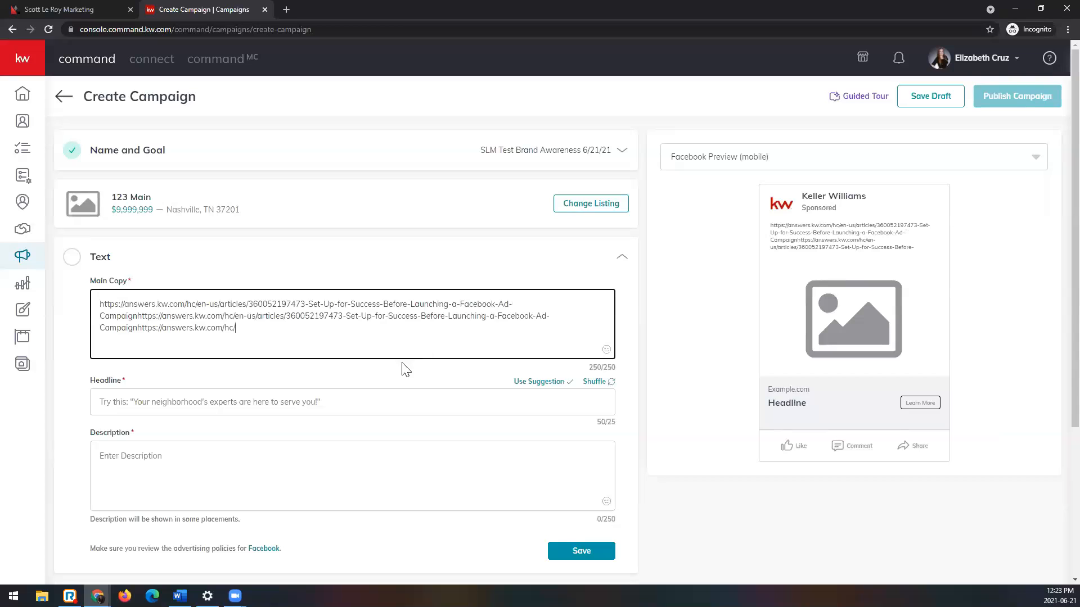
Step: Replace the main copy with "I've moved to KW Southland!" and copy that sentence
{"action": "key", "text": "ctrl+a"}
{"action": "type", "text": "I've"}
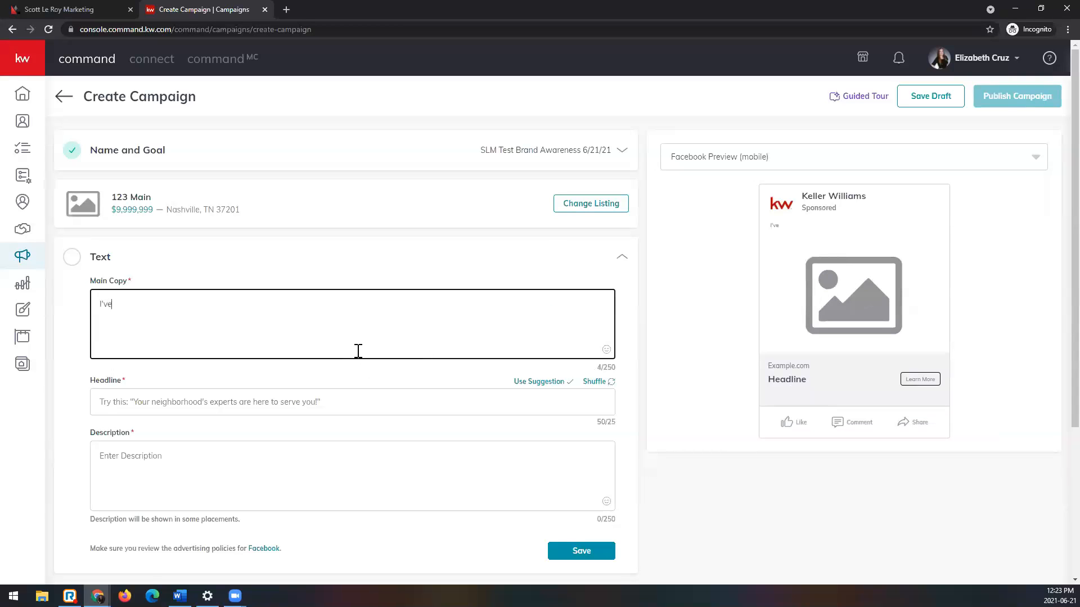
{"action": "type", "text": " moved to KW Southland!"}
{"action": "key", "text": "ctrl+a"}
{"action": "key", "text": "ctrl+c"}
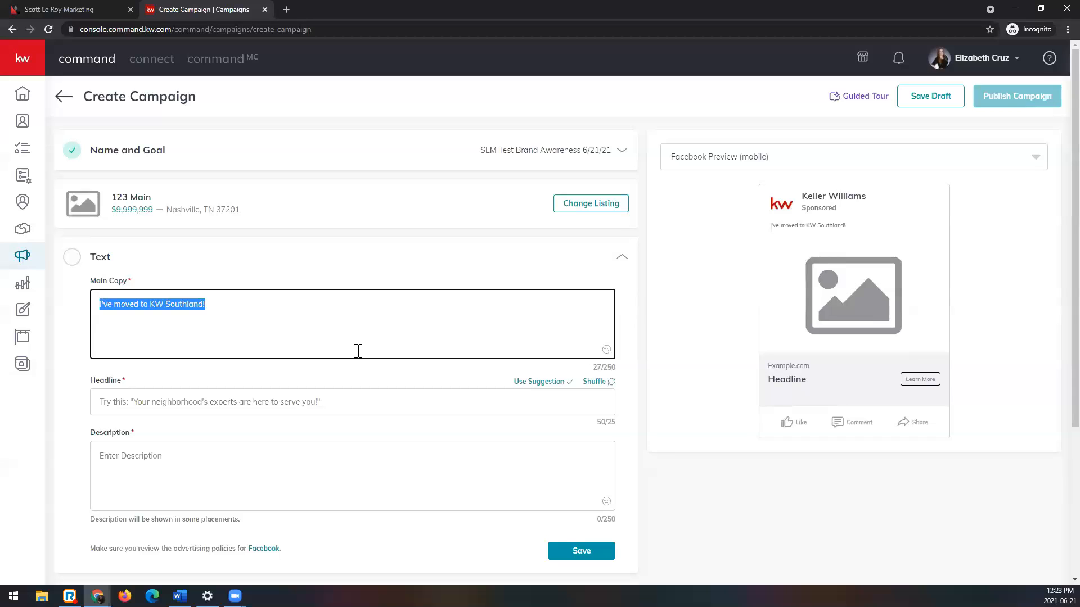
Step: Paste the copied sentence repeatedly after the main copy until the 250-character limit is reached
{"action": "key", "text": "Right"}
{"action": "key", "text": "ctrl+v"}
{"action": "key", "text": "ctrl+v"}
{"action": "key", "text": "ctrl+v"}
{"action": "key", "text": "ctrl+v"}
{"action": "key", "text": "ctrl+v"}
{"action": "key", "text": "ctrl+v"}
{"action": "key", "text": "ctrl+v"}
{"action": "key", "text": "ctrl+v"}
{"action": "key", "text": "ctrl+v"}
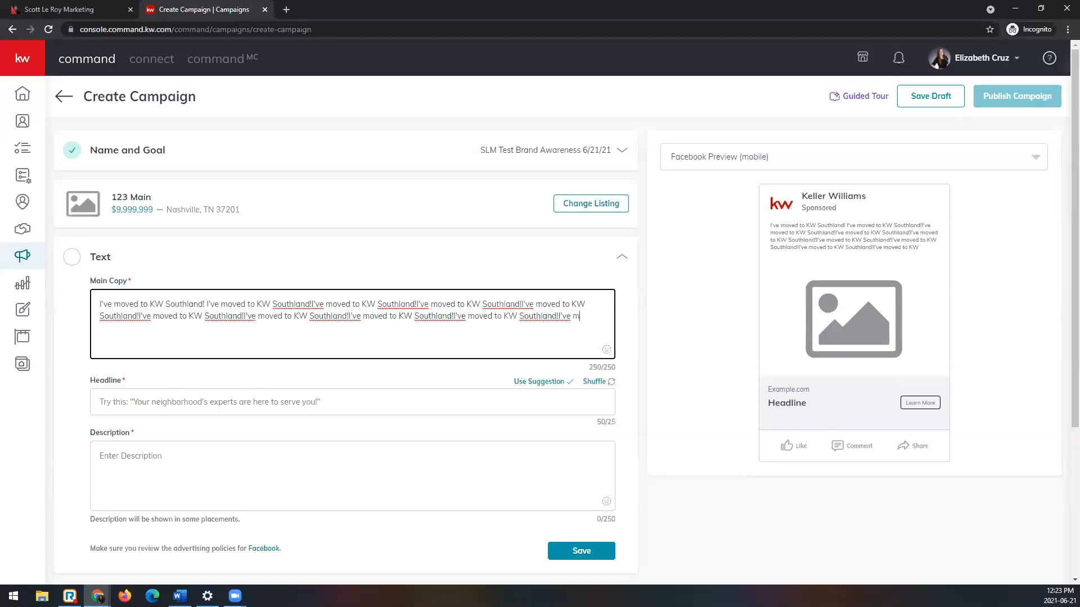
Step: Compare how the long main copy appears in the web feed and mobile Facebook previews
{"action": "left_click", "coordinate": [900, 166]}
{"action": "left_click", "coordinate": [888, 189]}
{"action": "left_click", "coordinate": [870, 159]}
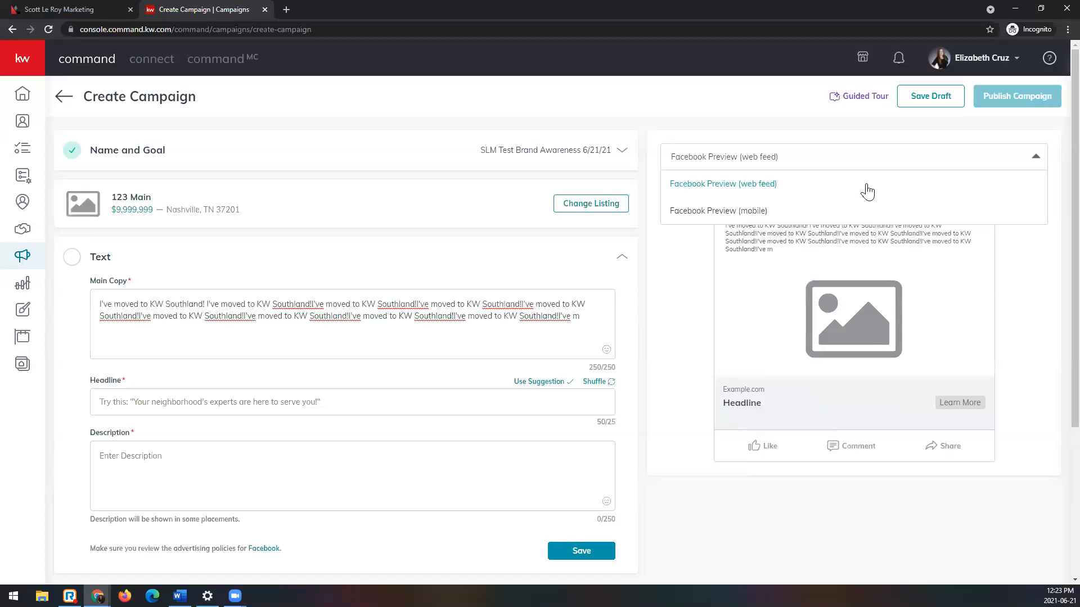
{"action": "left_click", "coordinate": [1019, 247]}
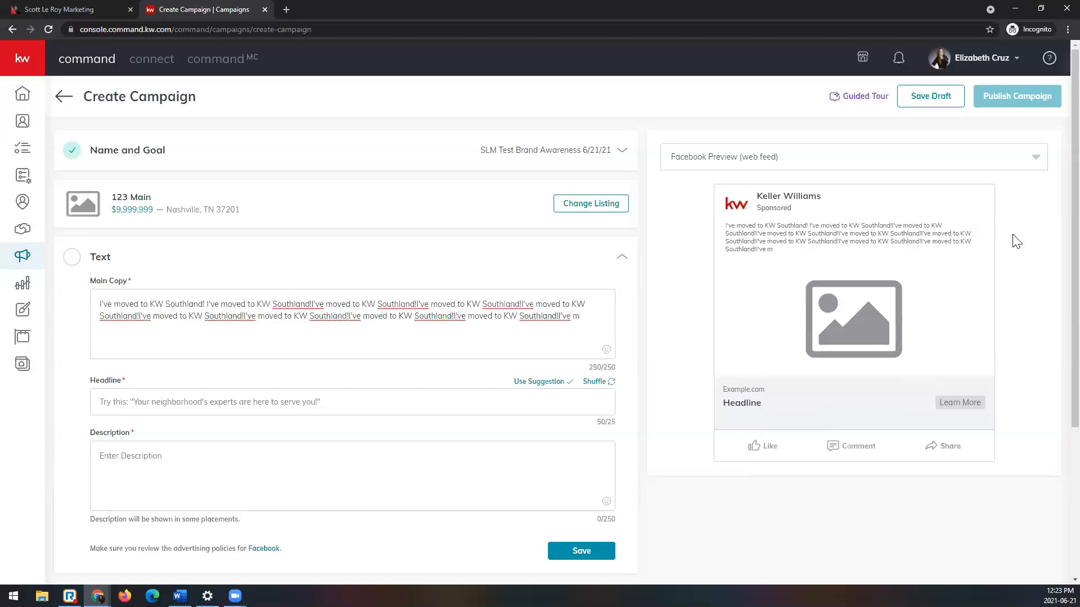
{"action": "left_click", "coordinate": [813, 162]}
{"action": "left_click", "coordinate": [809, 208]}
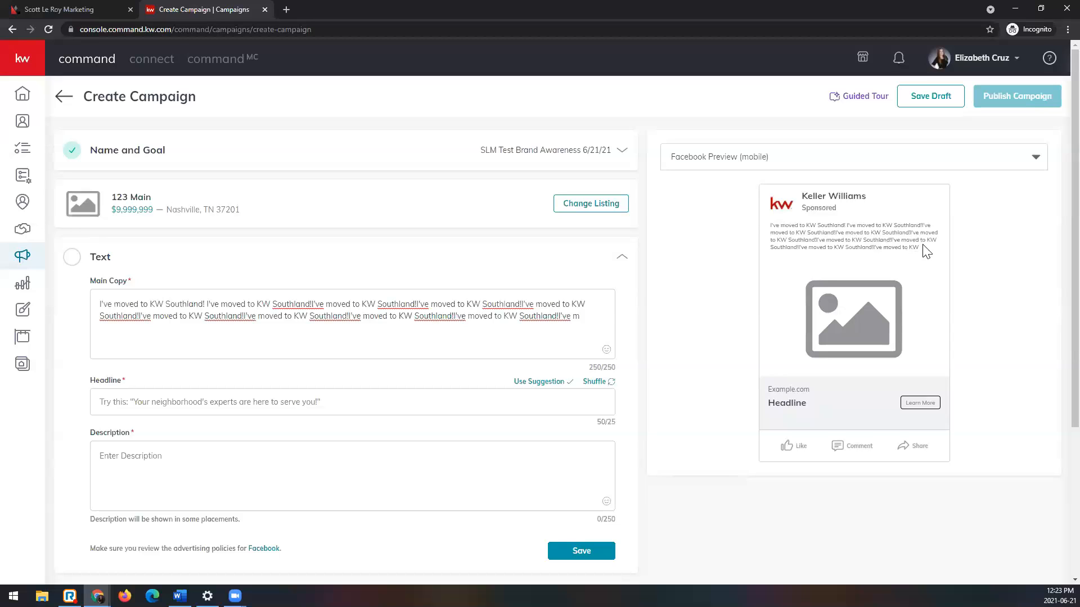
Step: Replace the end of the main copy with filler letters to test the mobile preview's cutoff, and delete the filler
{"action": "left_click", "coordinate": [581, 316]}
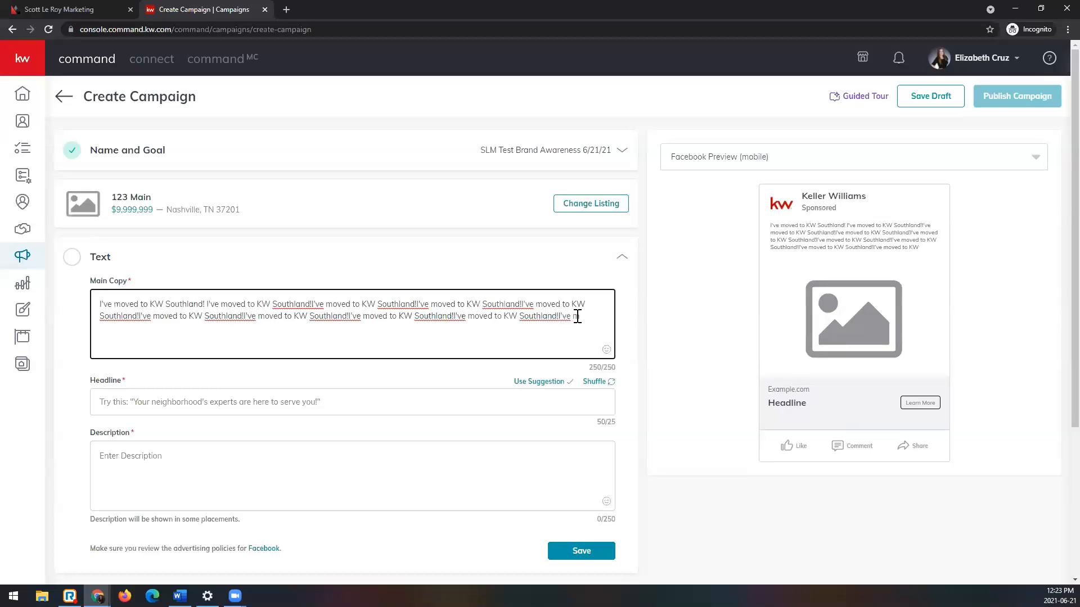
{"action": "left_click_drag", "start_coordinate": [589, 313], "coordinate": [477, 321]}
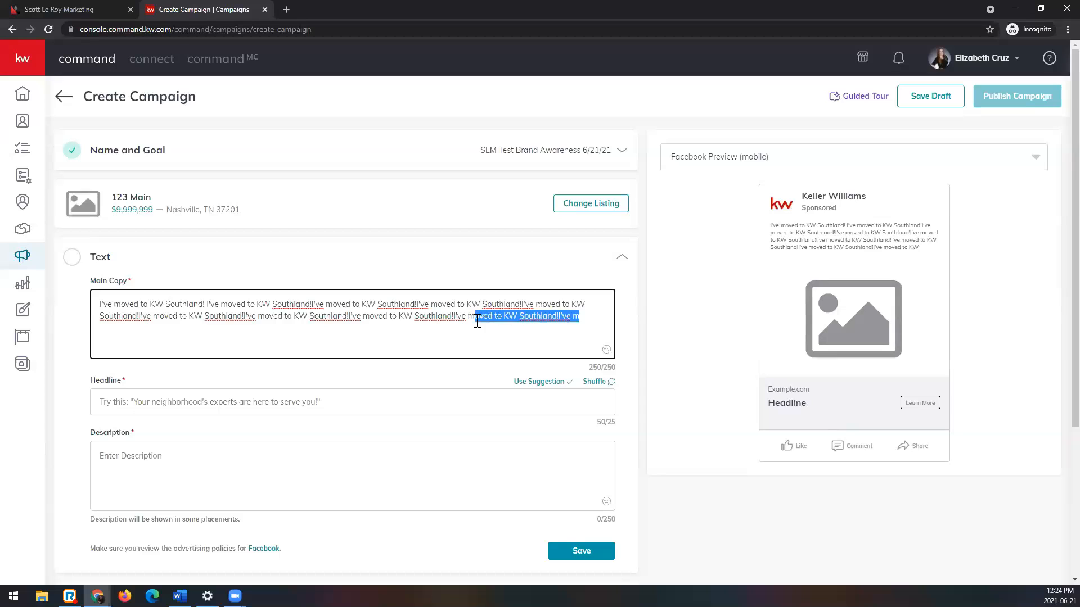
{"action": "type", "text": "sssssssss"}
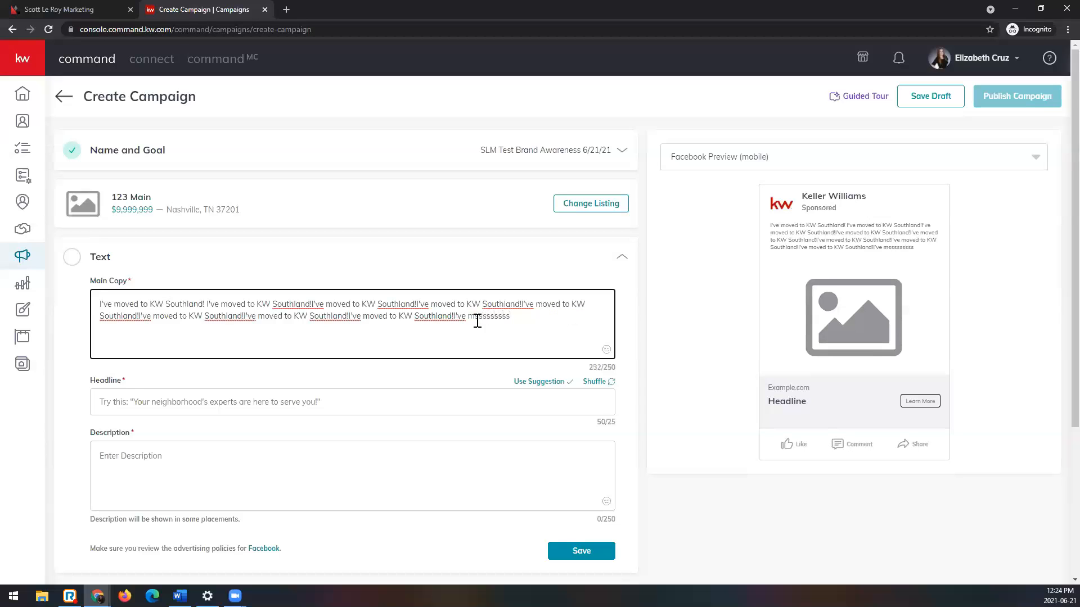
{"action": "type", "text": "ccccccccccccc"}
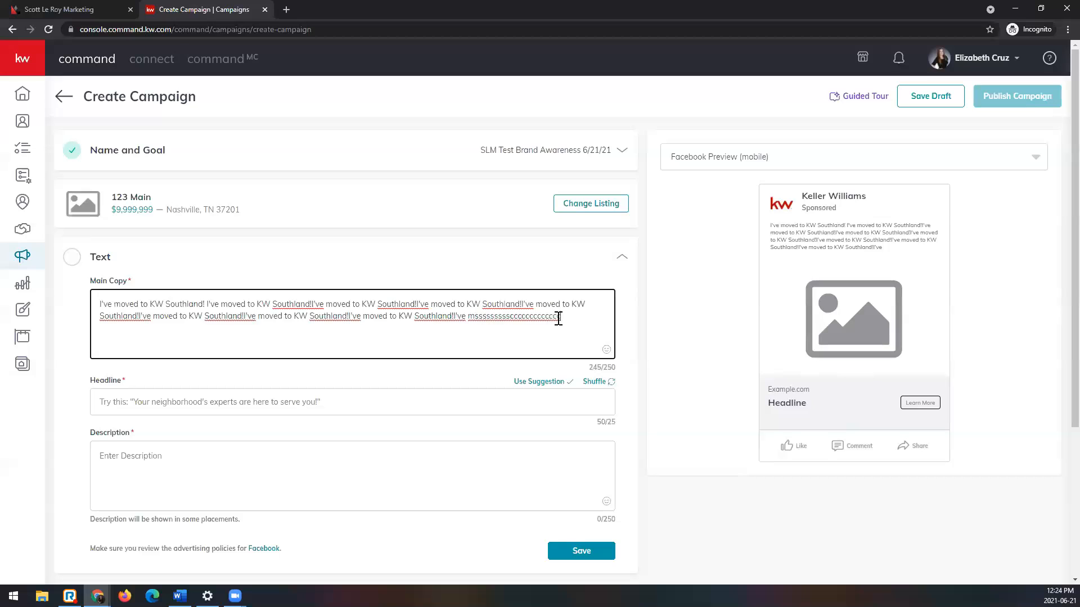
{"action": "key", "text": "BackSpace"}
{"action": "key", "text": "BackSpace"}
{"action": "key", "text": "BackSpace"}
{"action": "key", "text": "BackSpace"}
{"action": "key", "text": "BackSpace"}
{"action": "key", "text": "BackSpace"}
{"action": "key", "text": "BackSpace"}
{"action": "key", "text": "BackSpace"}
{"action": "key", "text": "BackSpace"}
{"action": "key", "text": "BackSpace"}
{"action": "key", "text": "BackSpace"}
{"action": "key", "text": "BackSpace"}
{"action": "key", "text": "BackSpace"}
{"action": "key", "text": "BackSpace"}
{"action": "key", "text": "BackSpace"}
{"action": "key", "text": "BackSpace"}
{"action": "key", "text": "BackSpace"}
{"action": "key", "text": "BackSpace"}
{"action": "key", "text": "BackSpace"}
{"action": "key", "text": "BackSpace"}
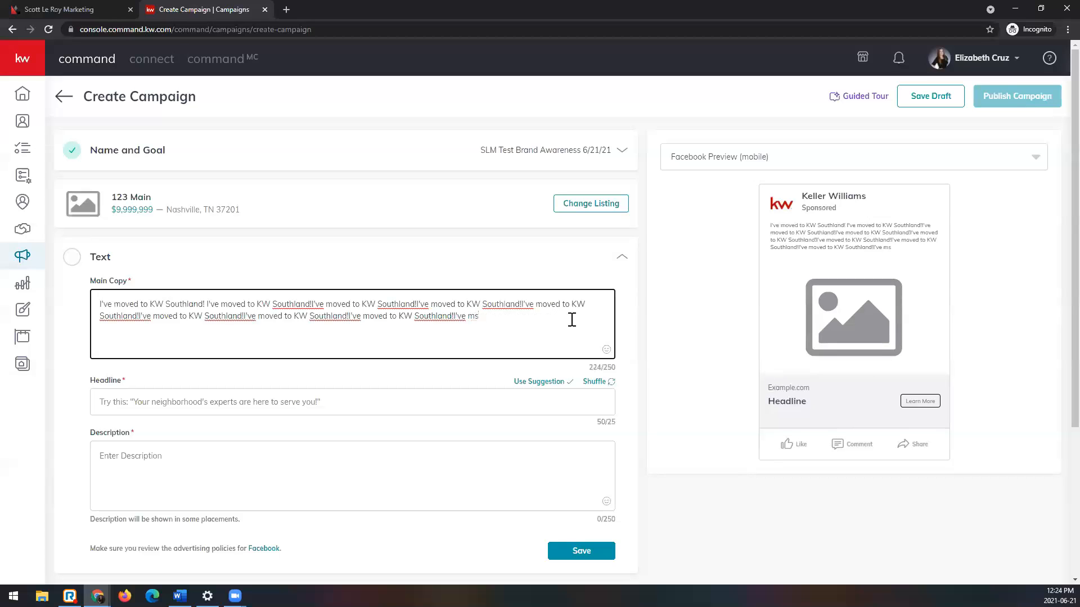
{"action": "key", "text": "BackSpace"}
{"action": "key", "text": "BackSpace"}
Step: Replace the repeated main copy with a single "I've moved to KW Southland!" and append a red heart emoji
{"action": "triple_click", "coordinate": [494, 315]}
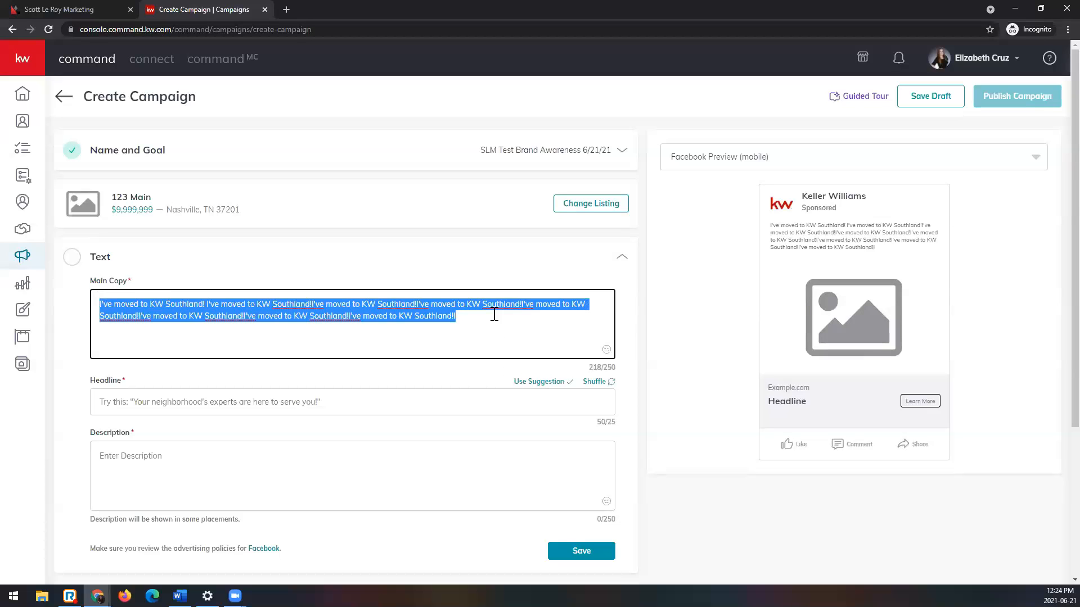
{"action": "key", "text": "ctrl+v"}
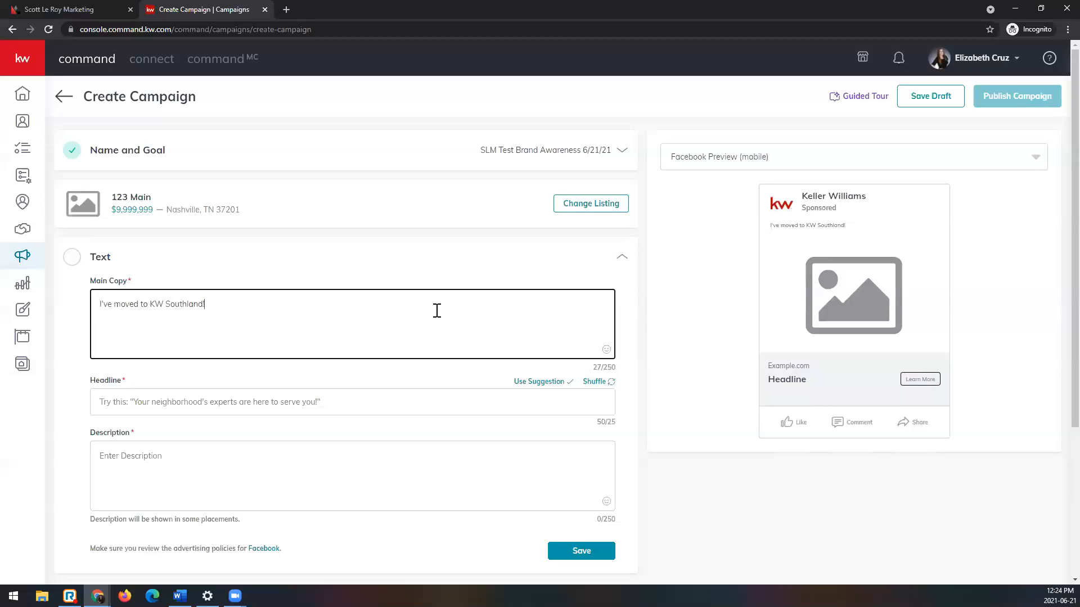
{"action": "left_click", "coordinate": [606, 351]}
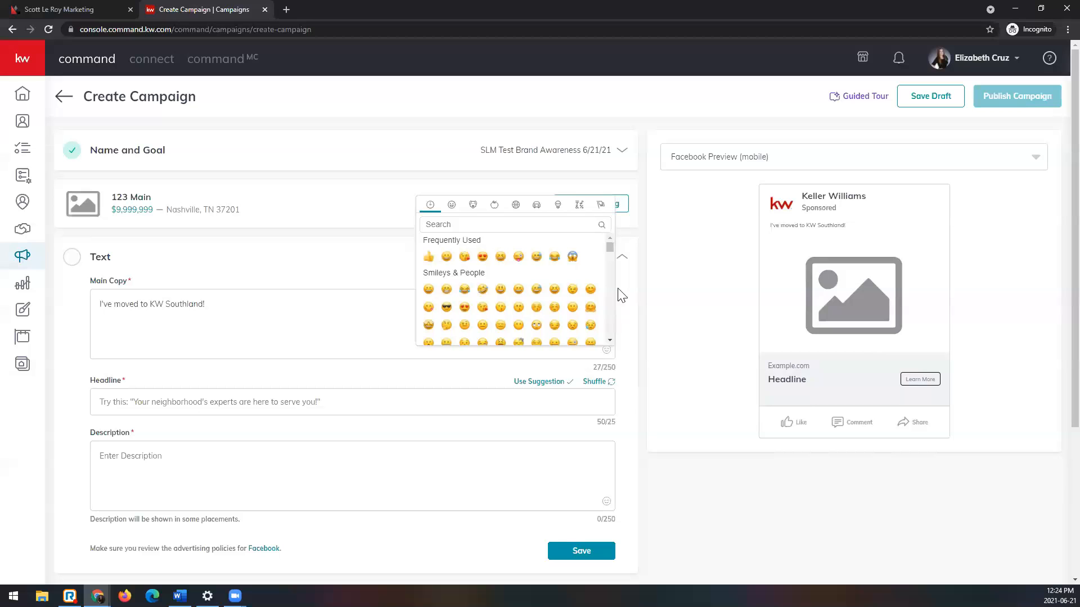
{"action": "scroll", "coordinate": [579, 298], "scroll_direction": "down", "scroll_amount": 3}
{"action": "scroll", "coordinate": [572, 302], "scroll_direction": "down", "scroll_amount": 5}
{"action": "scroll", "coordinate": [571, 301], "scroll_direction": "down", "scroll_amount": 5}
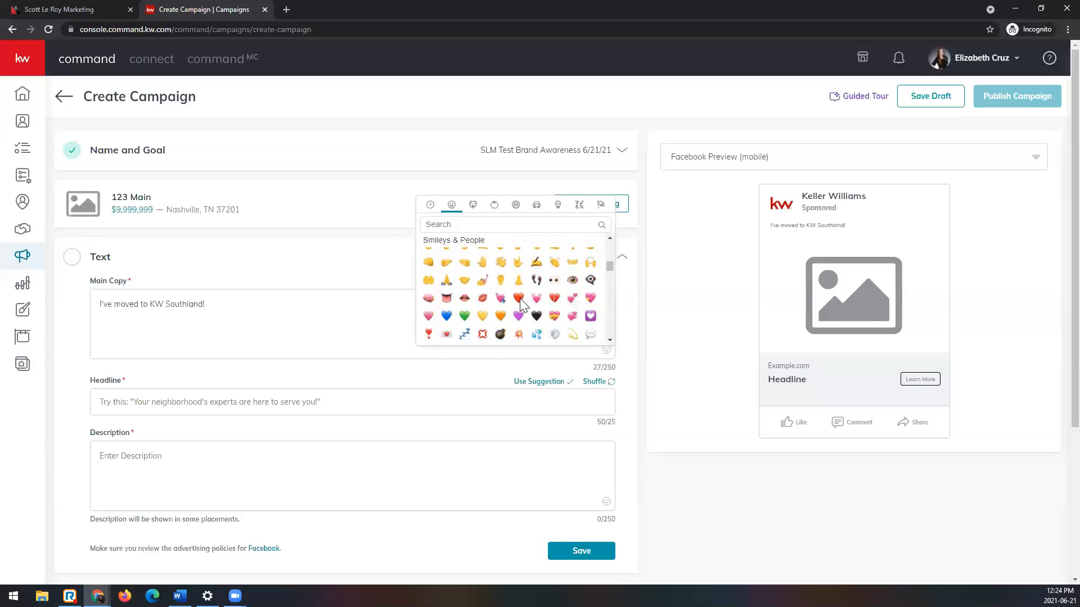
{"action": "left_click", "coordinate": [519, 298]}
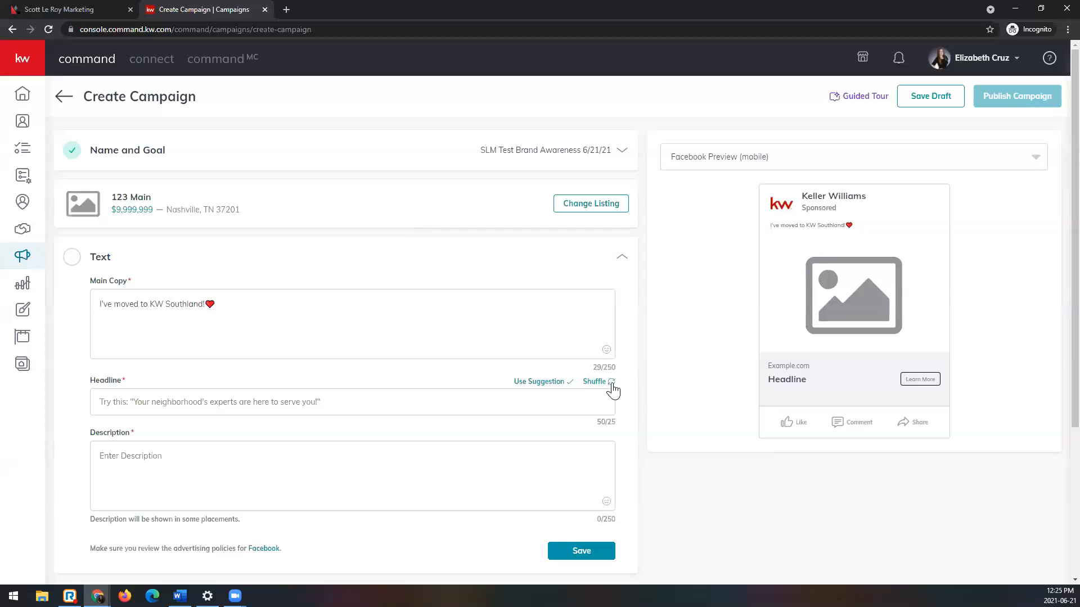
Step: Switch to Firefox, open agent.kw.com and log in with the account's username and password
{"action": "scroll", "coordinate": [624, 394], "scroll_direction": "down", "scroll_amount": 1}
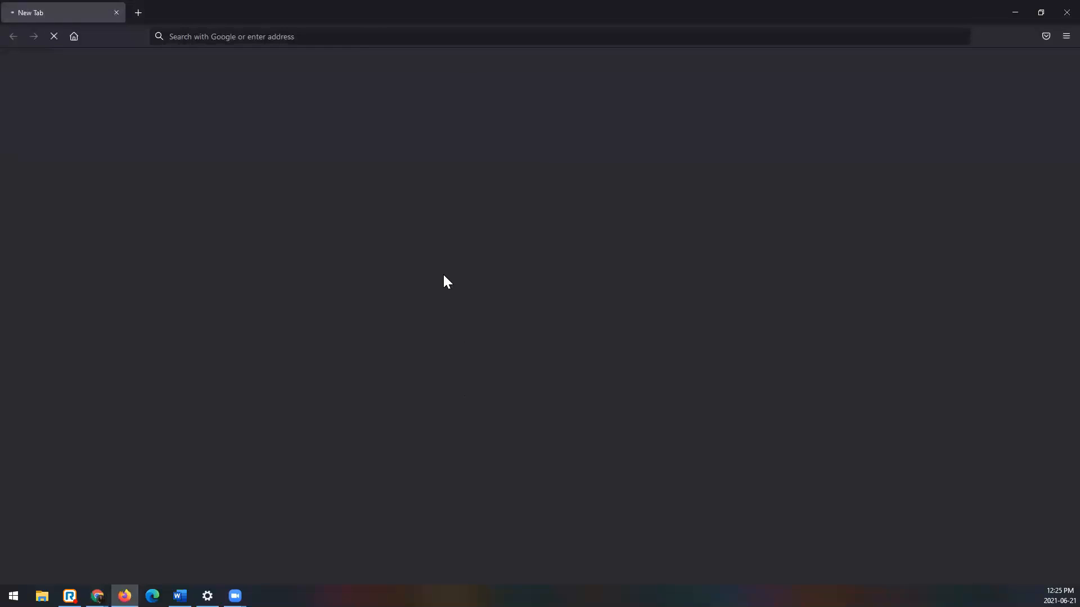
{"action": "left_click", "coordinate": [360, 37]}
{"action": "type", "text": "ag"}
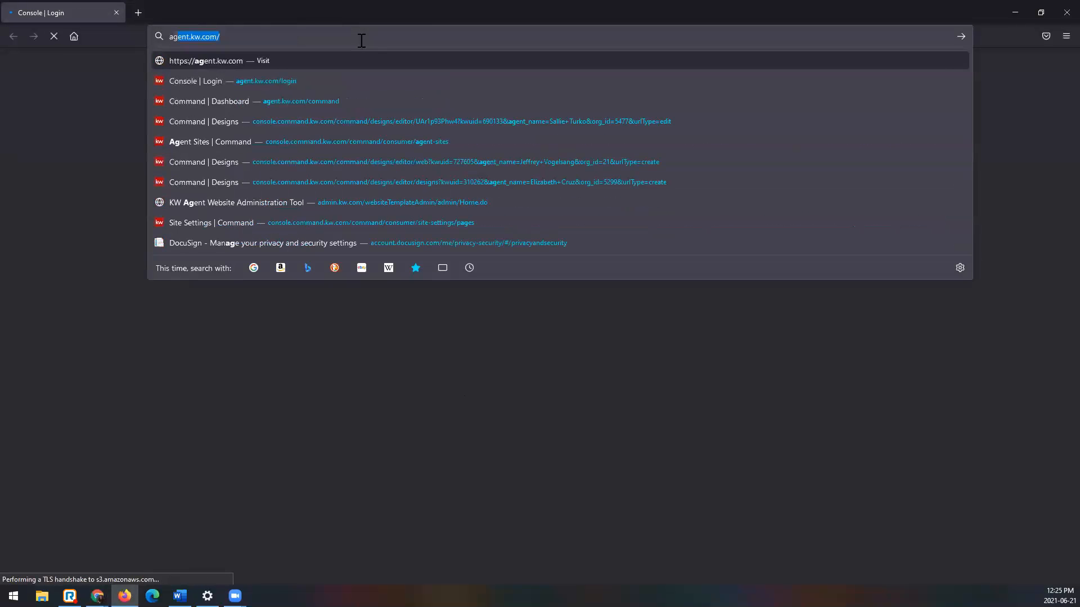
{"action": "key", "text": "Return"}
{"action": "left_click", "coordinate": [617, 338]}
{"action": "key", "text": "Tab"}
{"action": "type", "text": "••••••••••"}
{"action": "key", "text": "Return"}
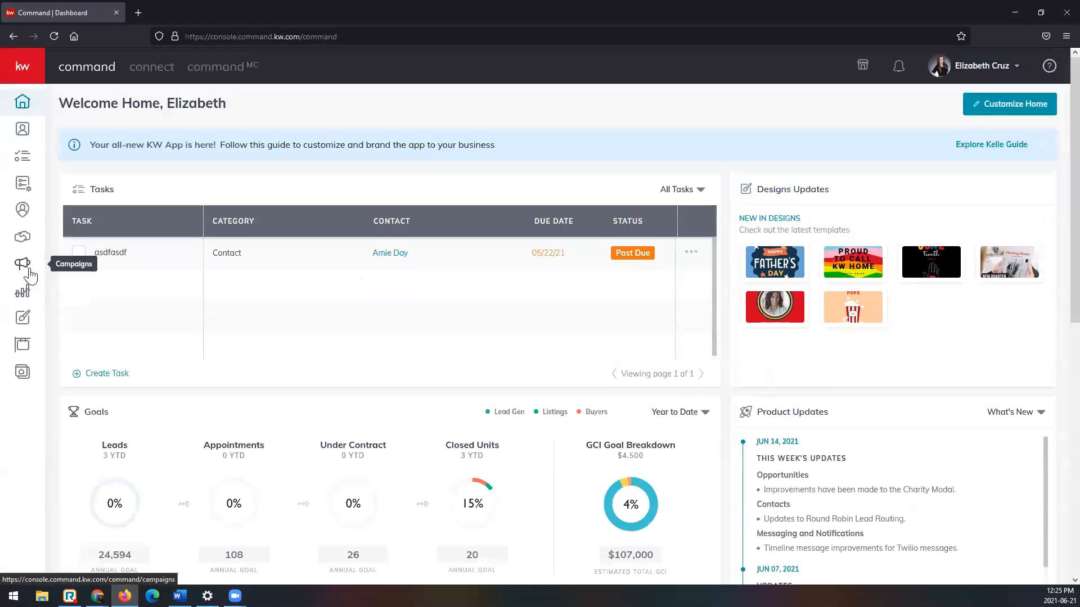
Step: Create a social ad campaign named "SLM Test2" with the Brand Awareness goal, running on Facebook
{"action": "left_click", "coordinate": [24, 269]}
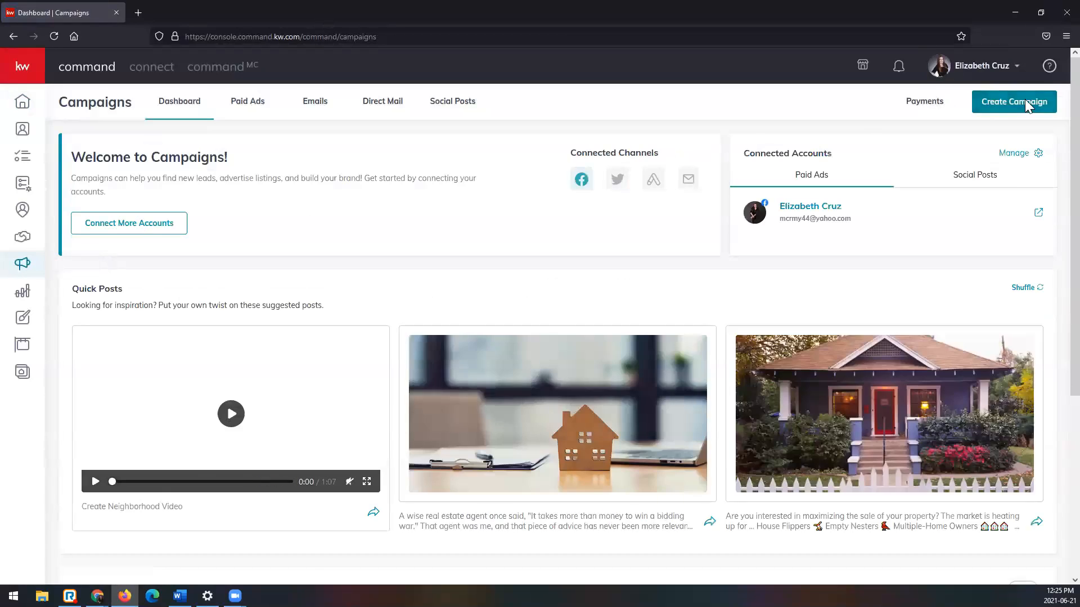
{"action": "left_click", "coordinate": [1025, 100]}
{"action": "left_click", "coordinate": [440, 295]}
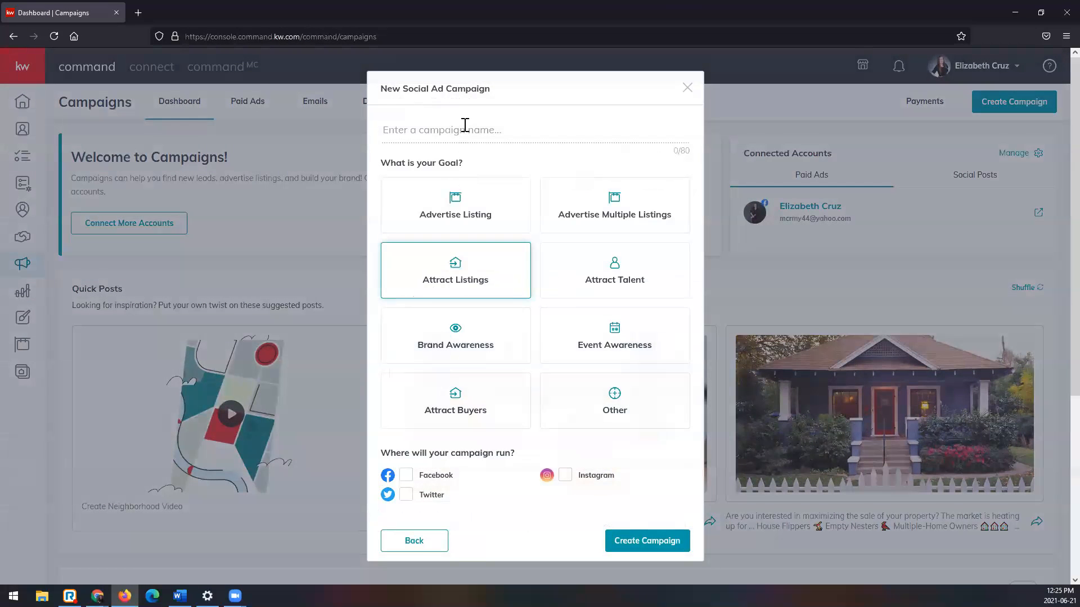
{"action": "left_click", "coordinate": [466, 128]}
{"action": "type", "text": "SLM Test2"}
{"action": "left_click", "coordinate": [440, 322]}
{"action": "left_click", "coordinate": [406, 484]}
{"action": "left_click", "coordinate": [637, 549]}
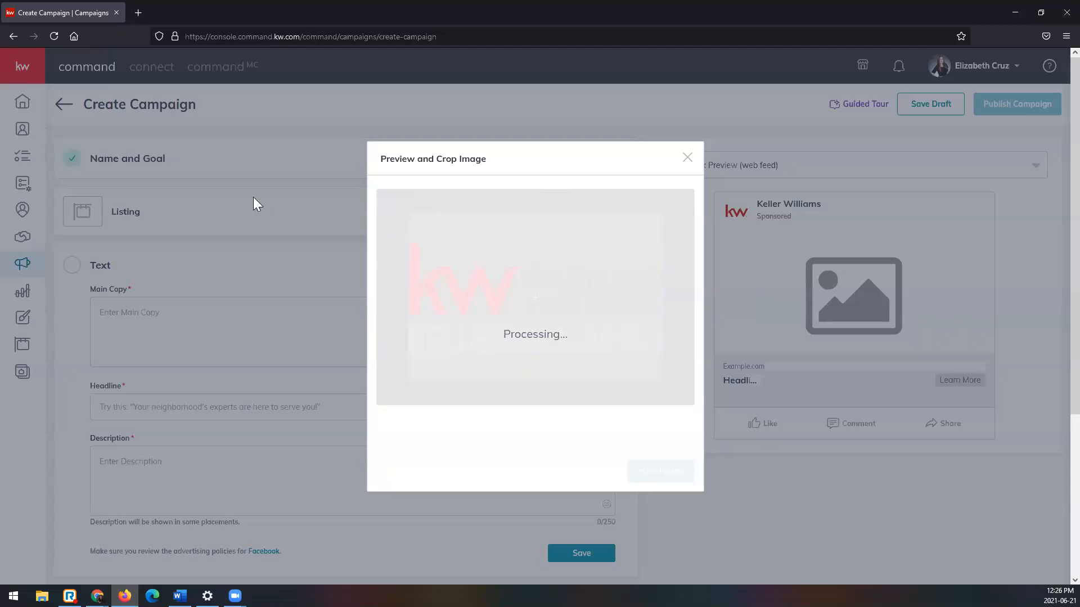
Step: Close the image crop dialog and paste "I've moved to KW Southland!" as the new campaign's main copy
{"action": "left_click", "coordinate": [688, 159]}
{"action": "scroll", "coordinate": [265, 246], "scroll_direction": "down", "scroll_amount": 2}
{"action": "left_click", "coordinate": [265, 227]}
{"action": "type", "text": "I've moved to KW Southland!"}
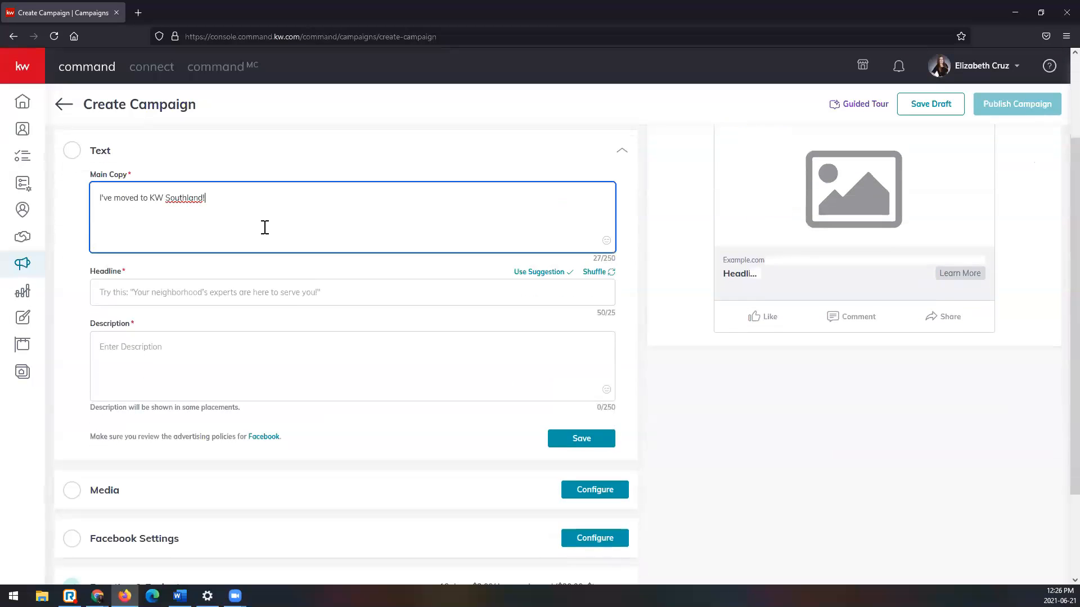
Step: Append a red heart emoji to the end of the main copy
{"action": "left_click", "coordinate": [606, 240]}
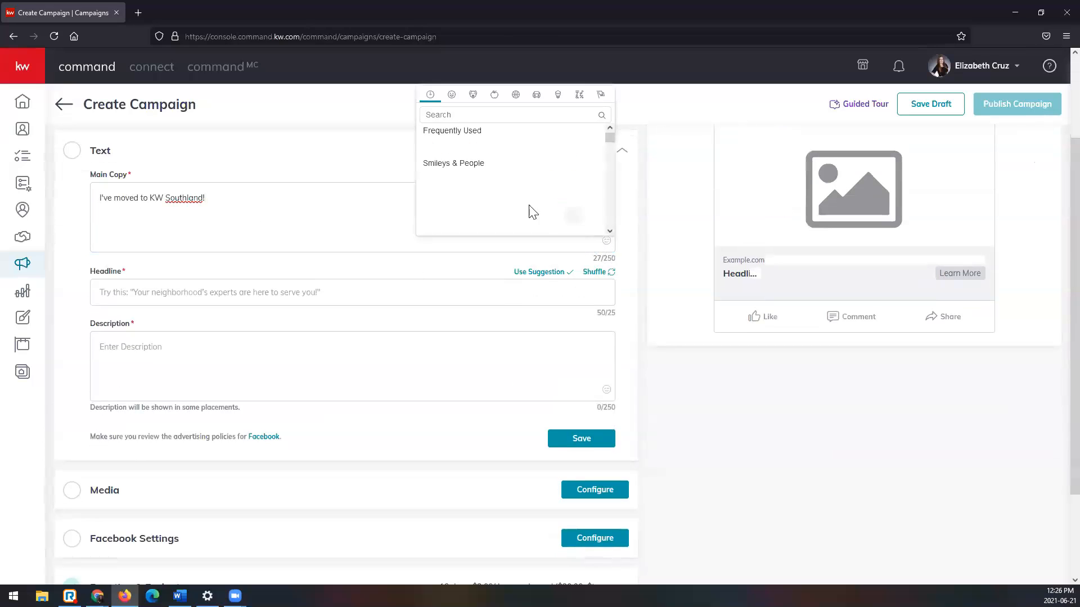
{"action": "scroll", "coordinate": [506, 179], "scroll_direction": "down", "scroll_amount": 3}
{"action": "scroll", "coordinate": [507, 180], "scroll_direction": "down", "scroll_amount": 5}
{"action": "scroll", "coordinate": [512, 197], "scroll_direction": "down", "scroll_amount": 2}
{"action": "left_click", "coordinate": [520, 231]}
Step: Switch the new campaign's ad preview to Facebook Preview (mobile)
{"action": "scroll", "coordinate": [408, 247], "scroll_direction": "down", "scroll_amount": 1}
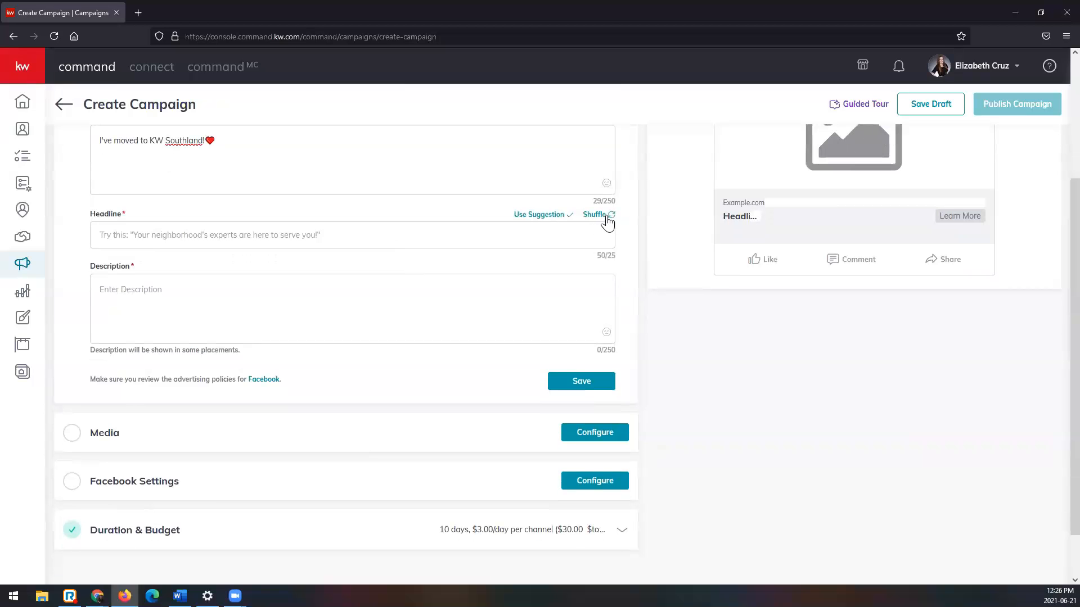
{"action": "scroll", "coordinate": [723, 294], "scroll_direction": "up", "scroll_amount": 3}
{"action": "left_click", "coordinate": [780, 168]}
{"action": "left_click", "coordinate": [783, 215]}
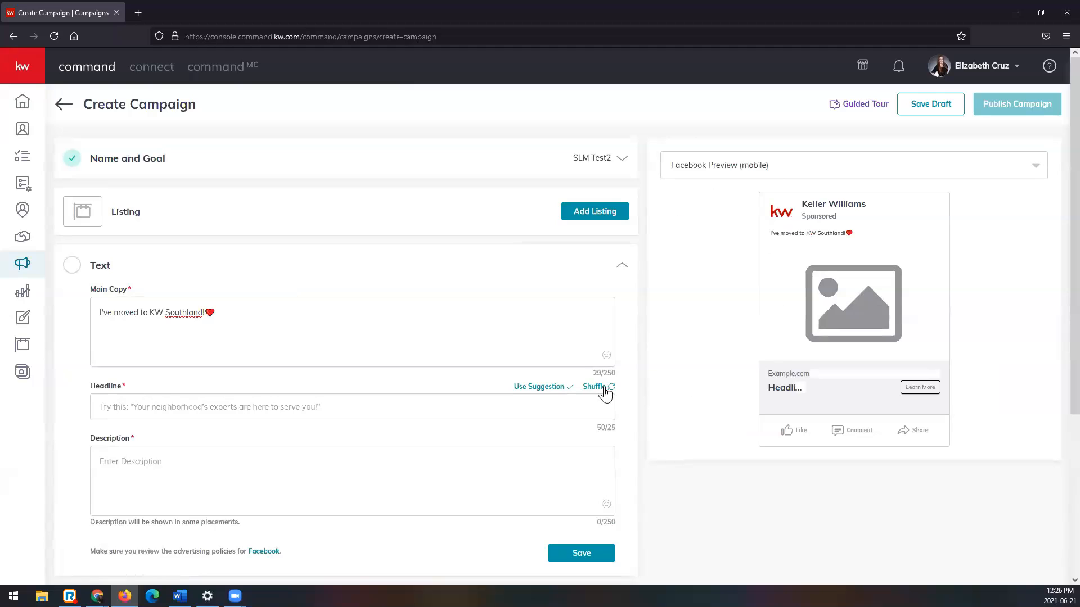
Step: Apply the suggested headline to the SLM Test2 campaign and view the Help & Information support options
{"action": "left_click", "coordinate": [532, 390]}
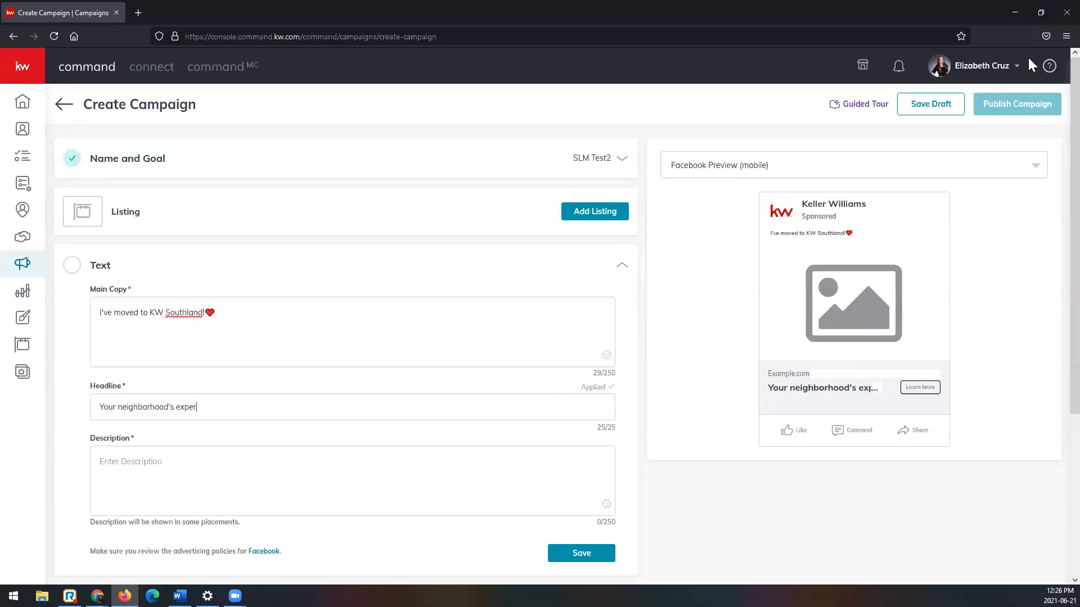
{"action": "left_click", "coordinate": [1049, 67]}
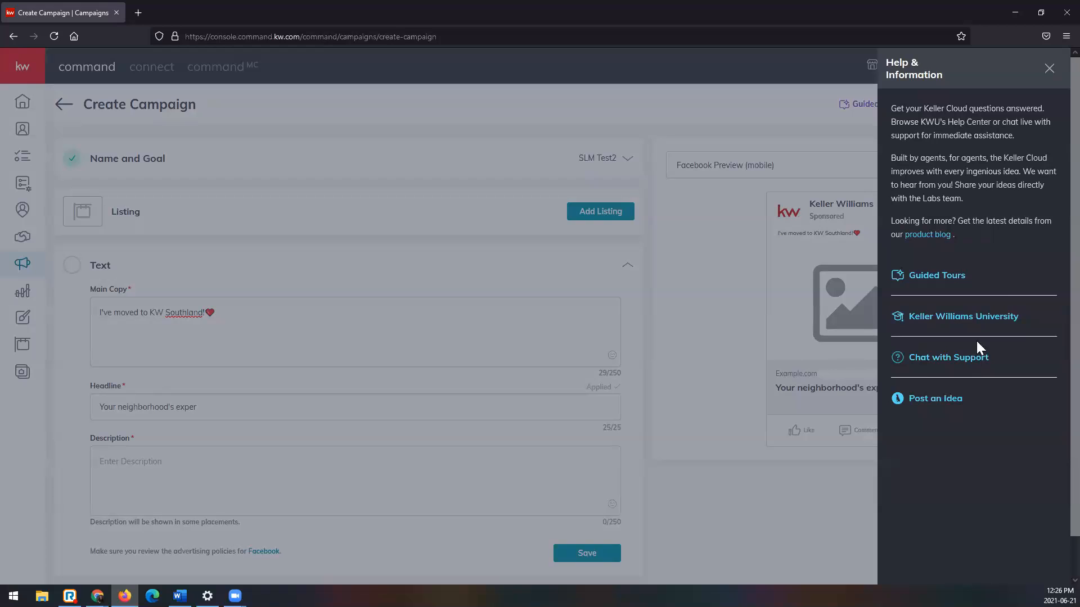
{"action": "left_click", "coordinate": [1050, 68]}
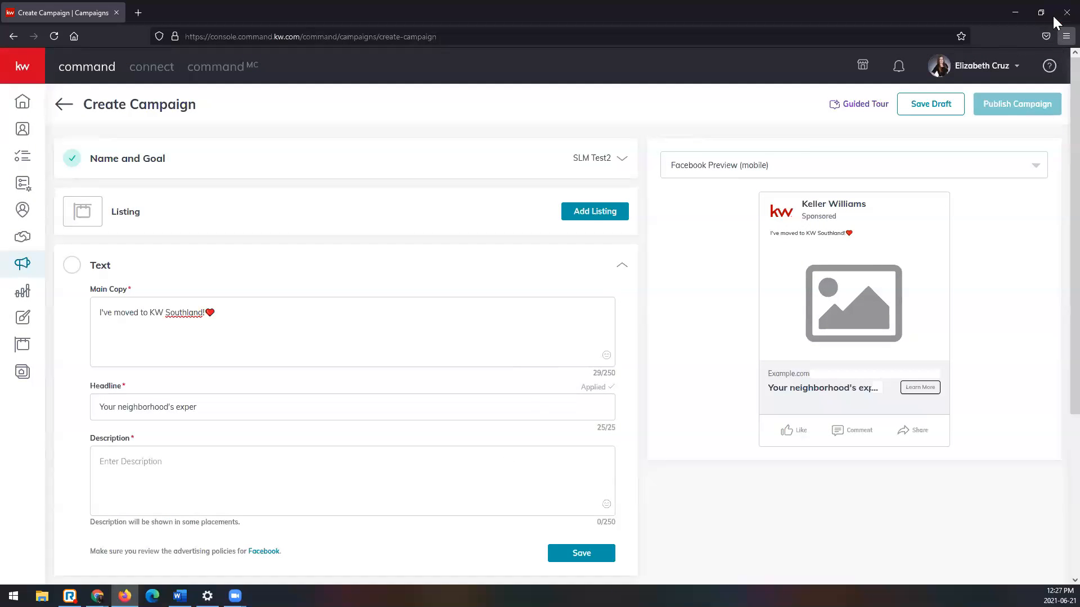
Step: Switch to the SLM Test Brand Awareness 6/21/21 campaign in Chrome and set its headline to "Contact me to learn more!"
{"action": "left_click", "coordinate": [1015, 13]}
{"action": "left_click", "coordinate": [281, 390]}
{"action": "left_click", "coordinate": [340, 351]}
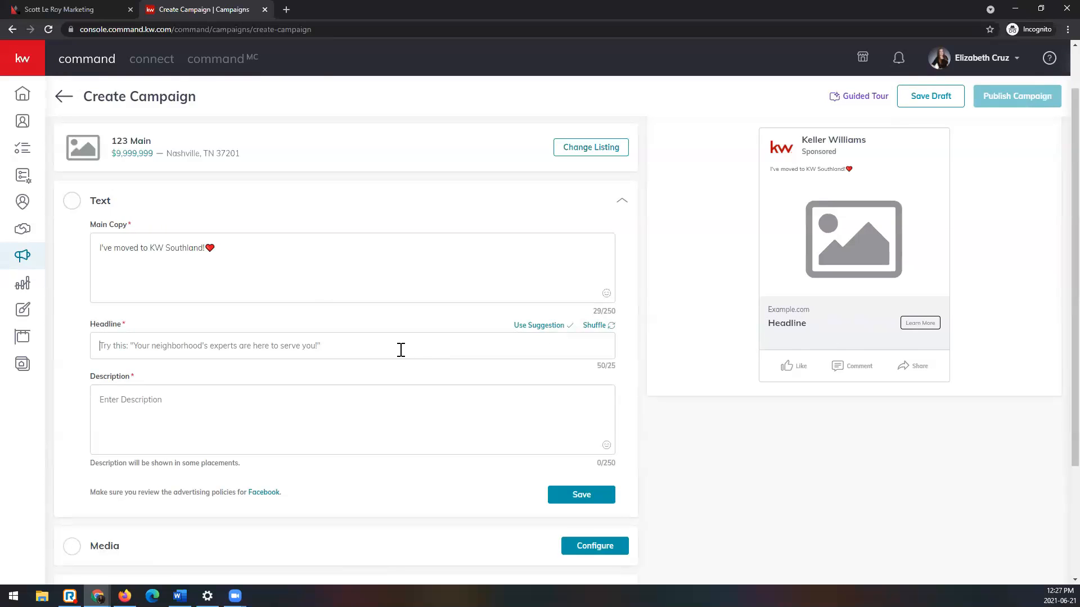
{"action": "type", "text": "Contact me to leanrn more!"}
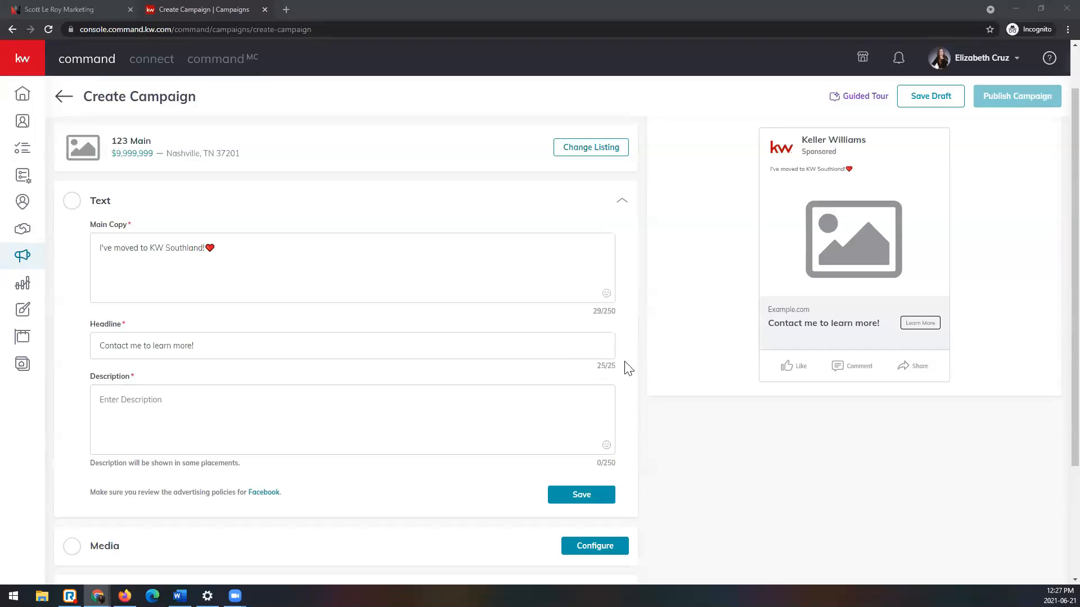
Step: Check the headline in the available ad preview placements, ending on Facebook Preview (mobile)
{"action": "scroll", "coordinate": [796, 374], "scroll_direction": "up", "scroll_amount": 2}
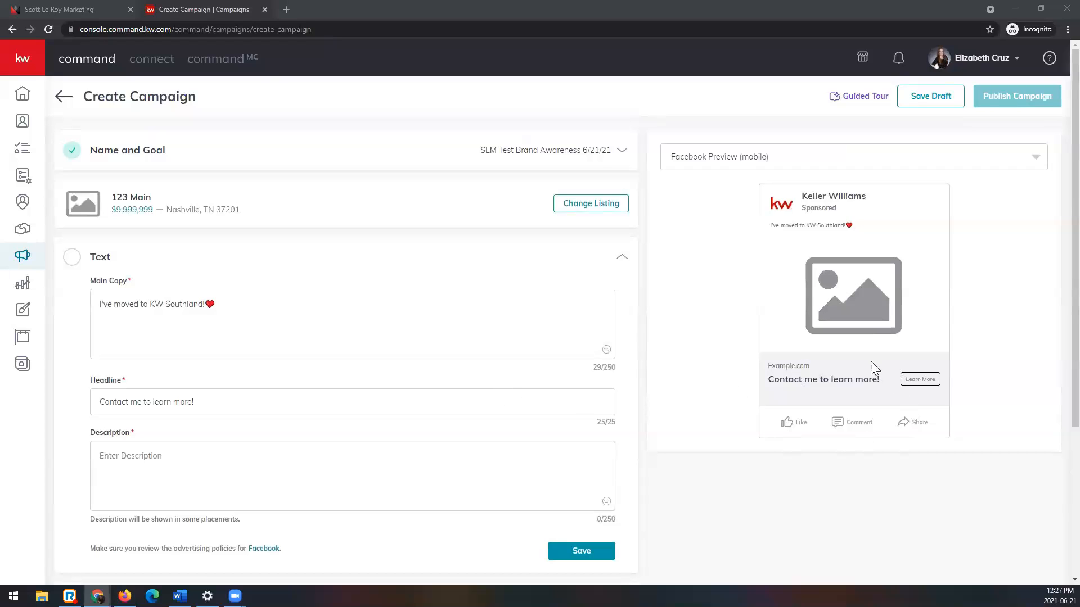
{"action": "left_click", "coordinate": [771, 152]}
{"action": "left_click", "coordinate": [783, 181]}
{"action": "left_click", "coordinate": [789, 164]}
{"action": "left_click", "coordinate": [788, 211]}
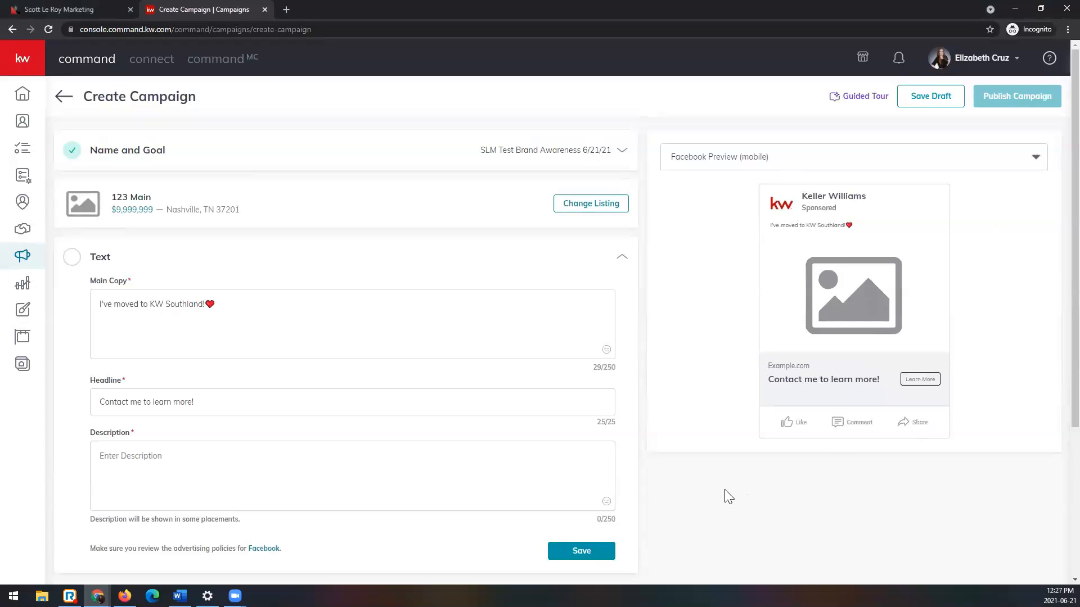
Step: Paste "I've moved to KW Southland!" as the ad description
{"action": "scroll", "coordinate": [729, 496], "scroll_direction": "down", "scroll_amount": 1}
{"action": "left_click", "coordinate": [195, 409]}
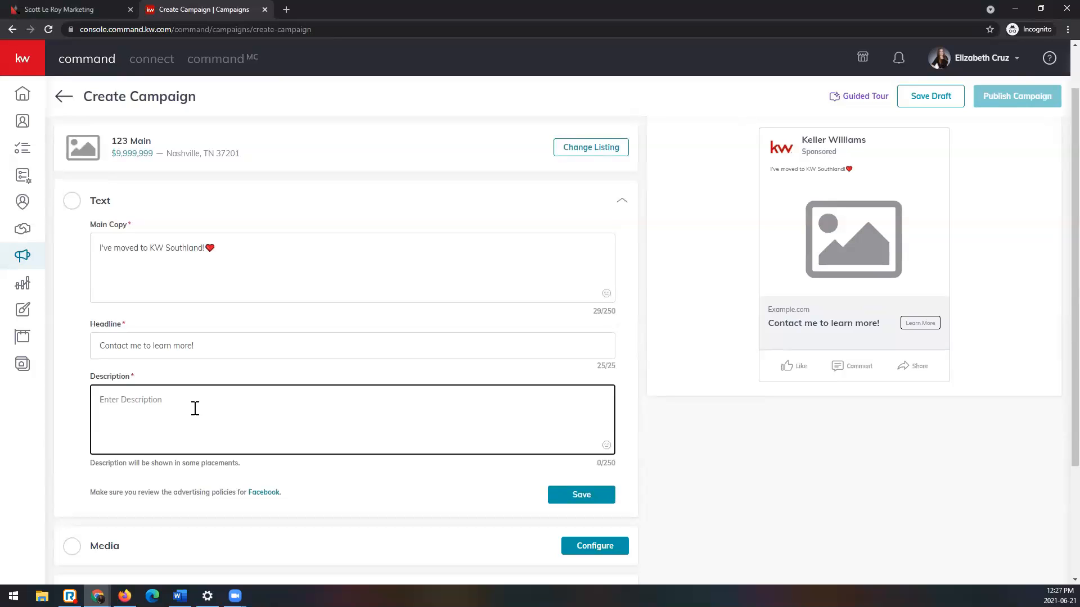
{"action": "left_click_drag", "start_coordinate": [103, 463], "coordinate": [258, 463]}
{"action": "left_click", "coordinate": [243, 402]}
{"action": "type", "text": "I've moved to KW Southland!"}
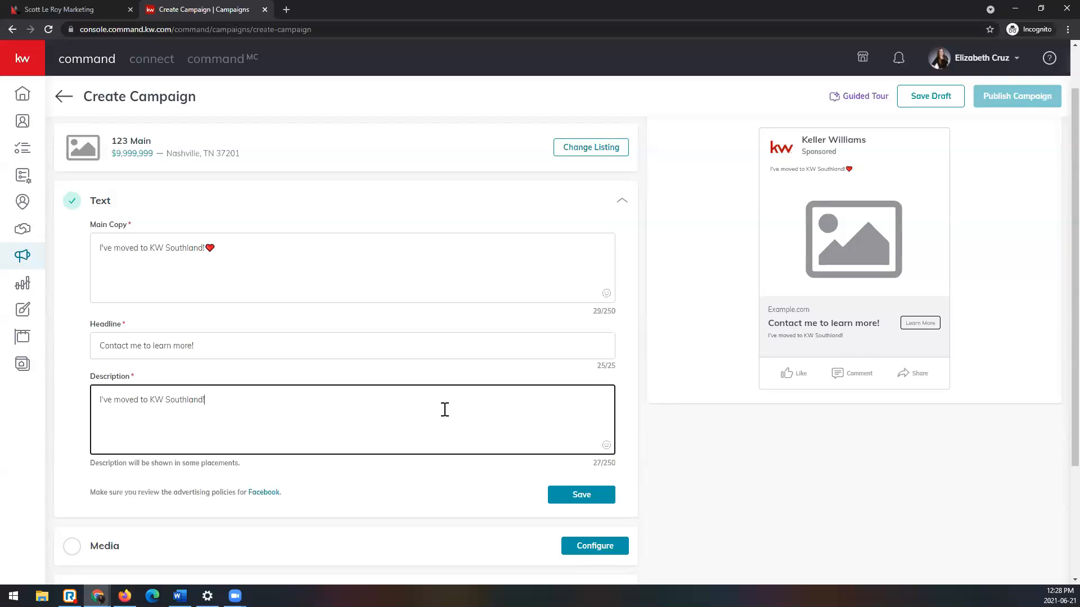
Step: Set the description to "I started my career in real estate to spend more time with family - contact me to spend more time with YOUR FAMILY!"
{"action": "left_click_drag", "start_coordinate": [453, 410], "coordinate": [44, 383]}
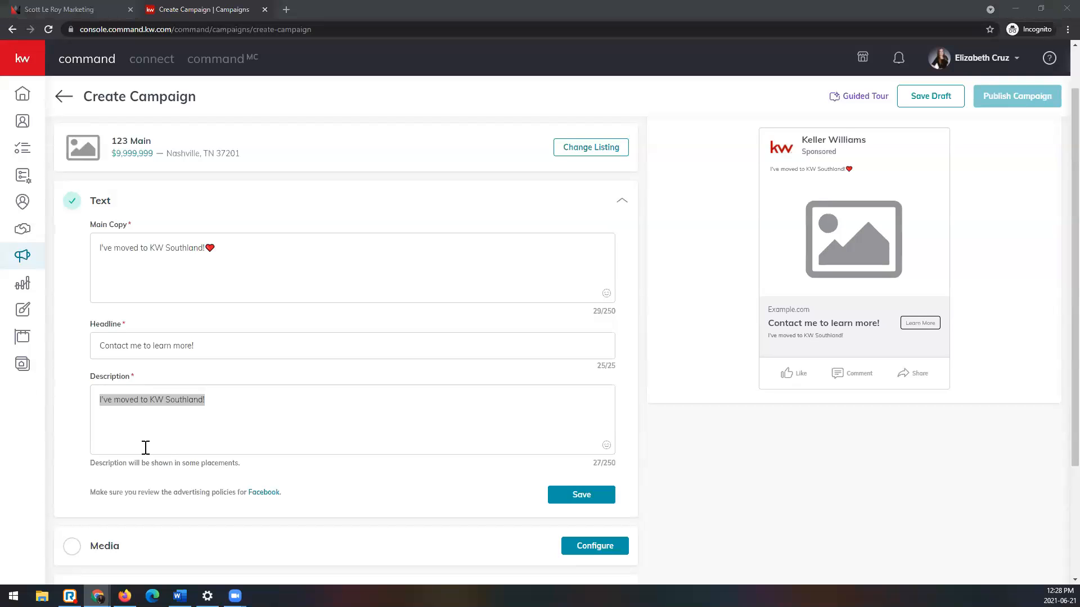
{"action": "left_click_drag", "start_coordinate": [280, 418], "coordinate": [89, 415]}
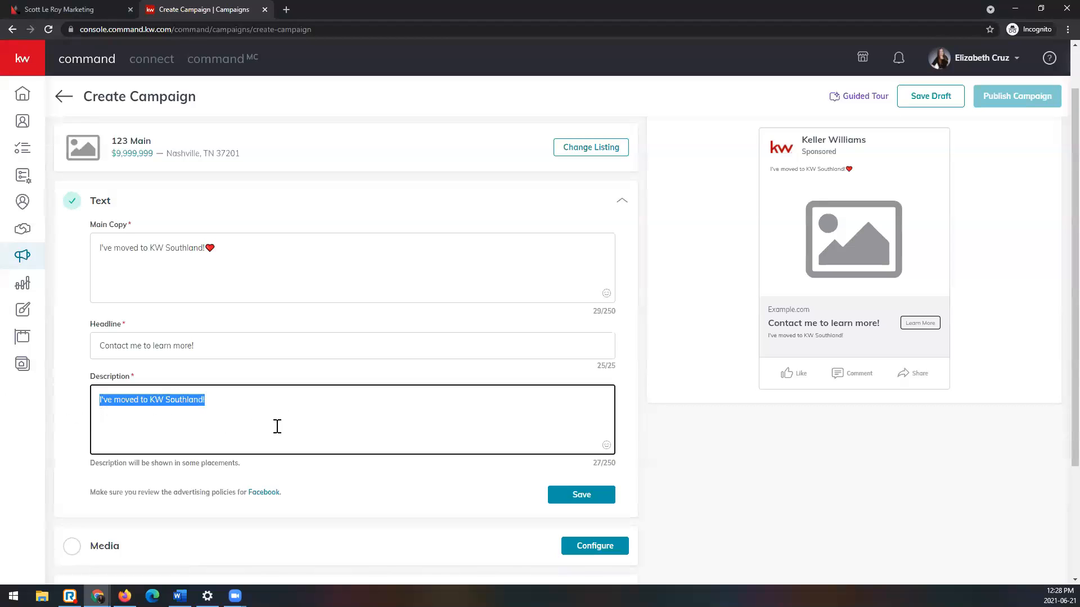
{"action": "type", "text": "I'"}
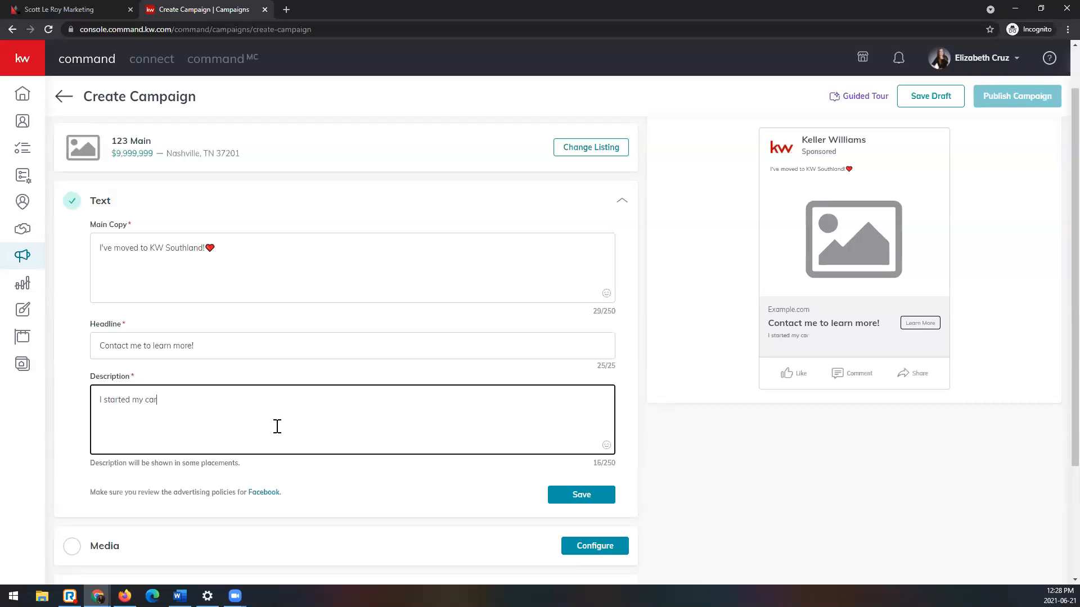
{"action": "type", "text": "real estate to spend more time with famil"}
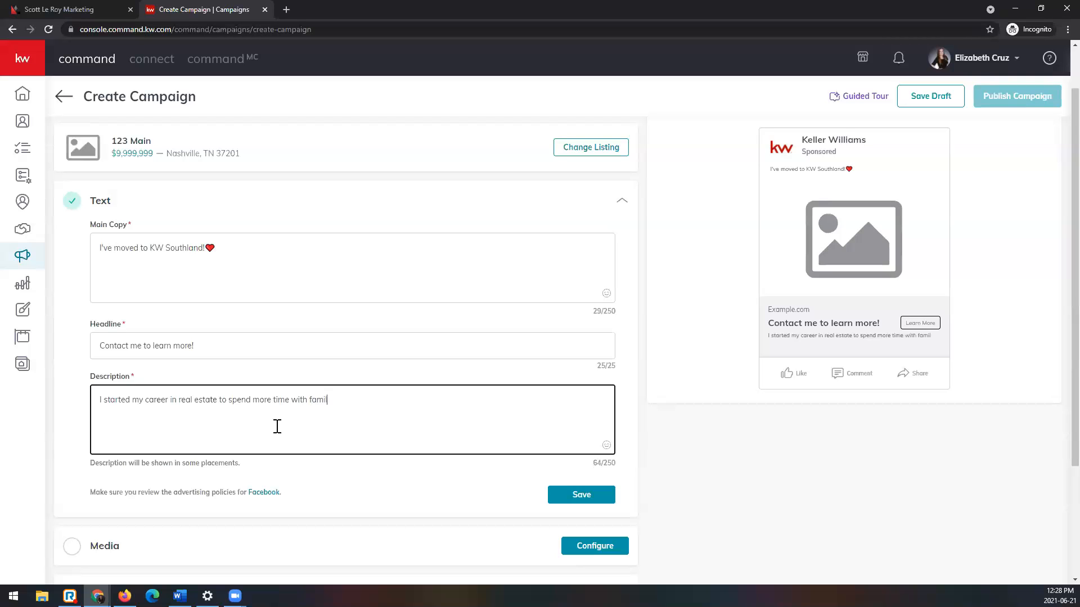
{"action": "type", "text": "ct "}
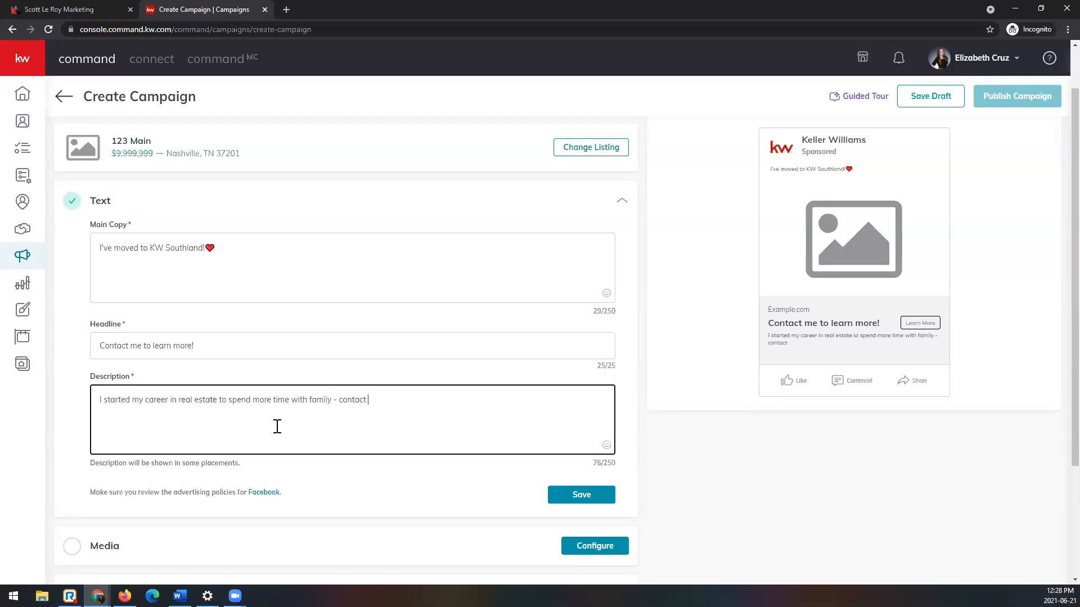
{"action": "type", "text": "me to spend more time with YOUR FAMILY!"}
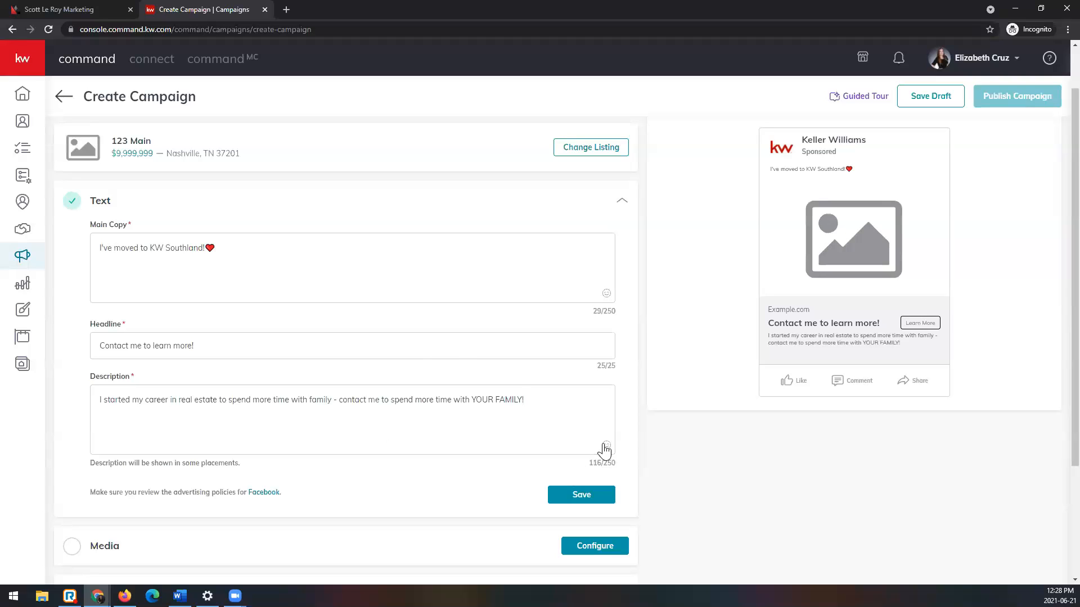
Step: End the description with a heart-eyes emoji and move the whole text to the start of the main copy
{"action": "left_click", "coordinate": [606, 445]}
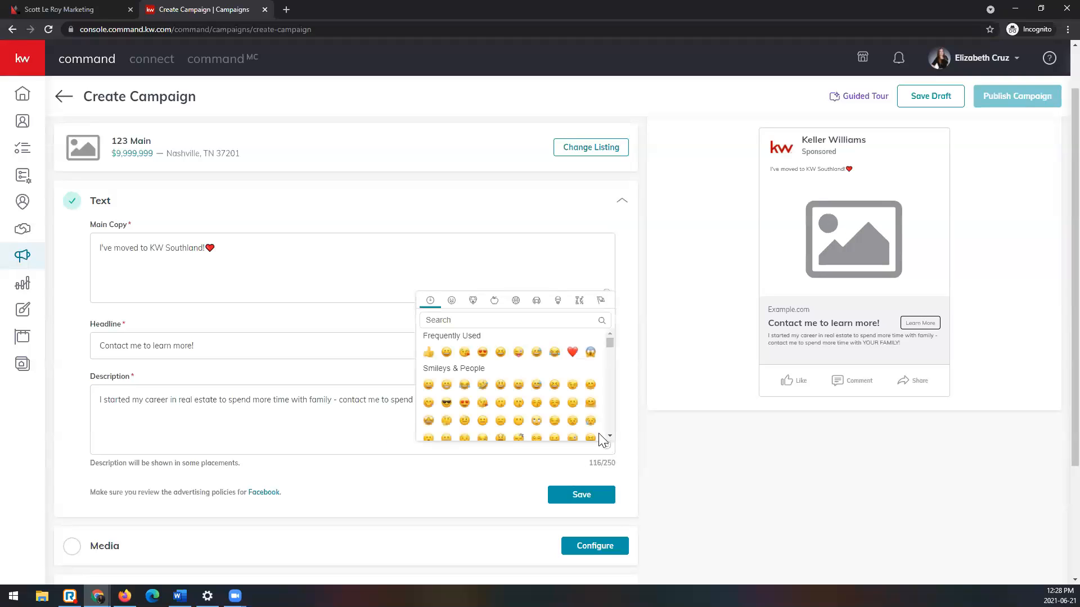
{"action": "left_click", "coordinate": [482, 352]}
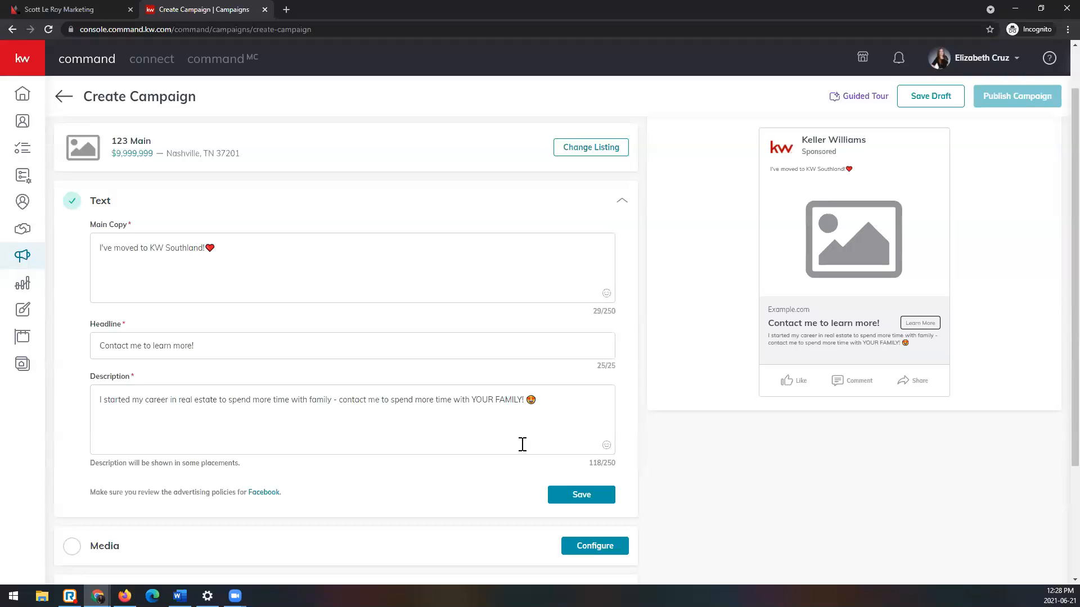
{"action": "left_click", "coordinate": [572, 406]}
{"action": "key", "text": "ctrl+a"}
{"action": "key", "text": "ctrl+c"}
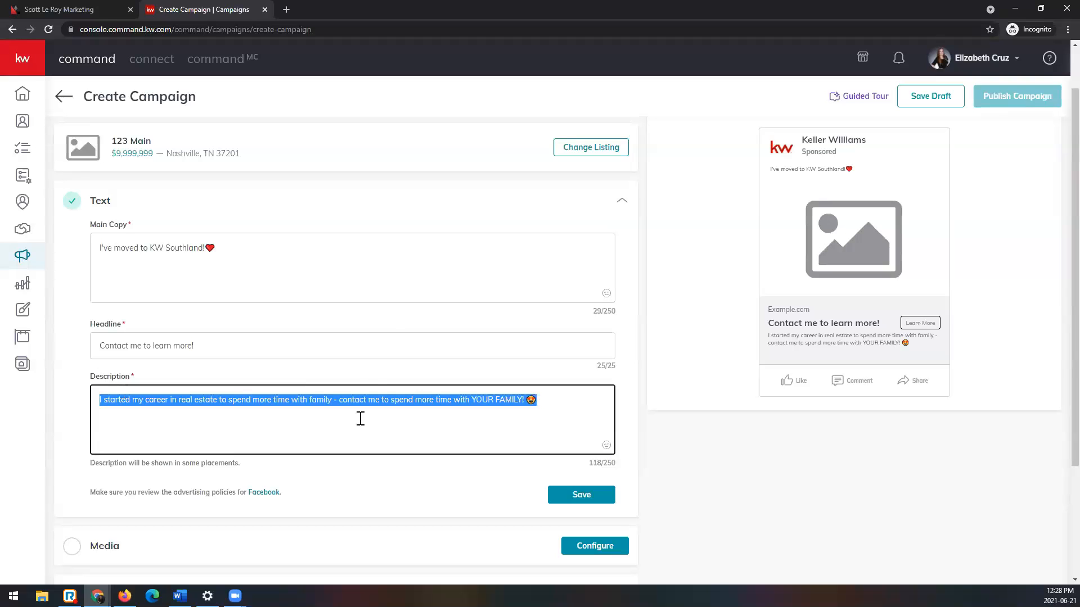
{"action": "key", "text": "BackSpace"}
{"action": "left_click", "coordinate": [402, 280]}
{"action": "key", "text": "ctrl+a"}
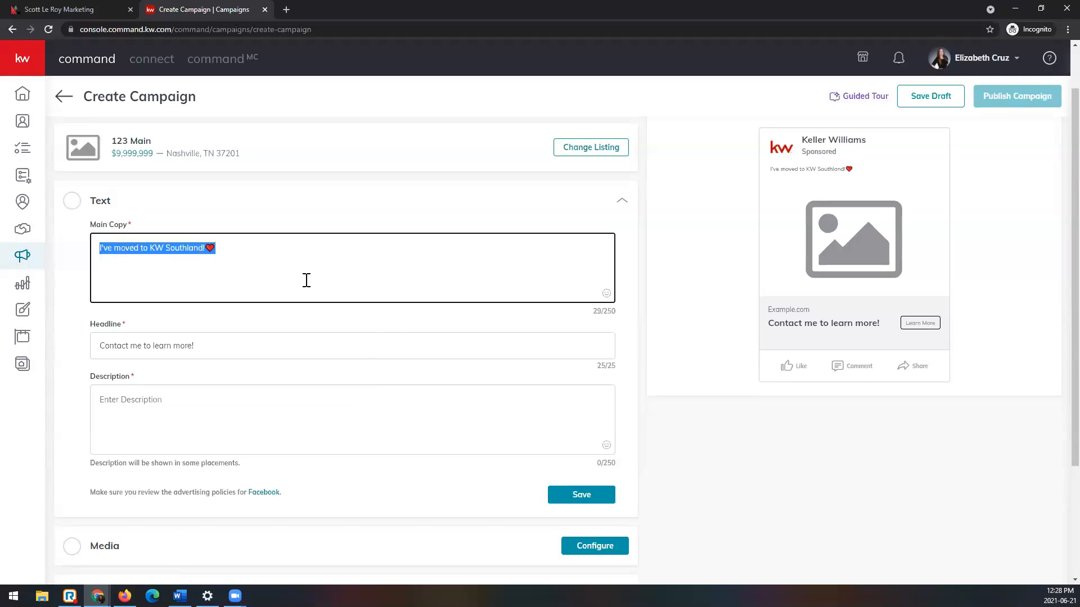
{"action": "key", "text": "Left"}
{"action": "key", "text": "ctrl+v"}
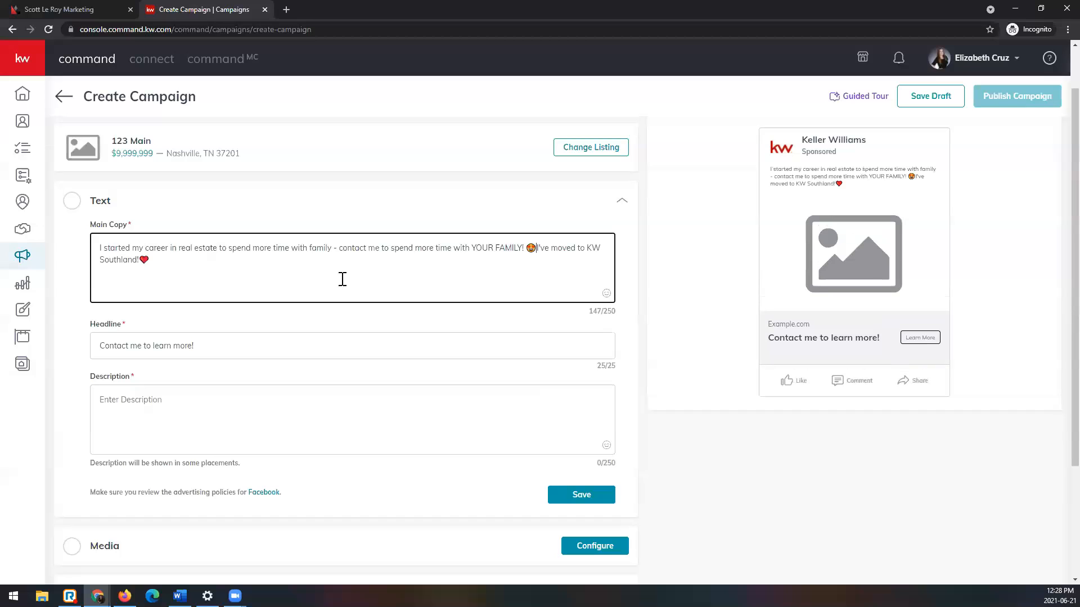
Step: Move "I've moved to KW Southland!" with its red heart emoji from the main copy to the description
{"action": "left_click_drag", "start_coordinate": [539, 249], "coordinate": [540, 261]}
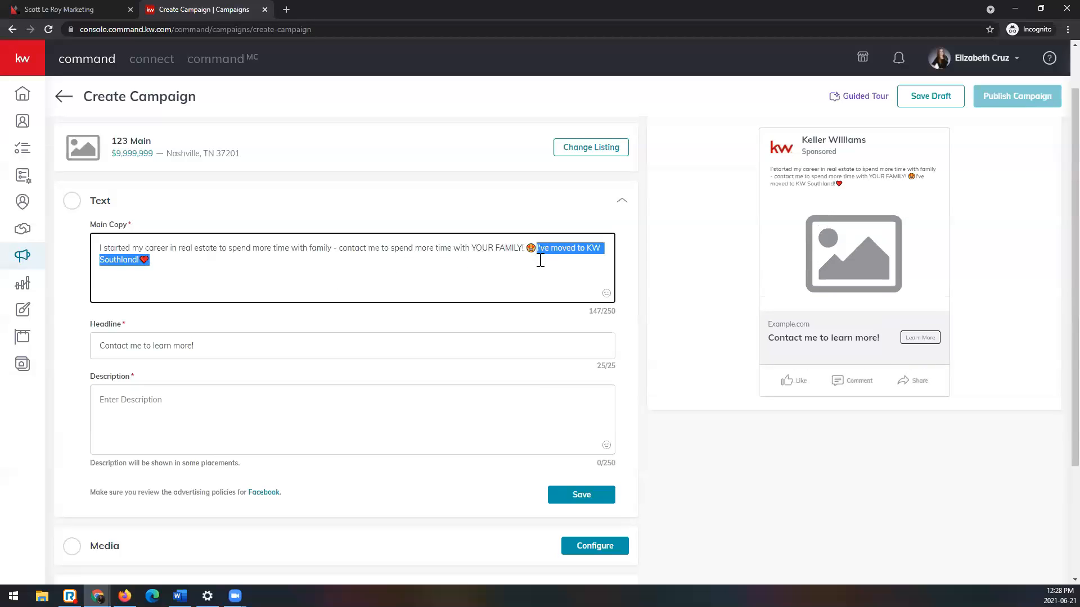
{"action": "key", "text": "ctrl+x"}
{"action": "left_click", "coordinate": [330, 416]}
{"action": "key", "text": "ctrl+v"}
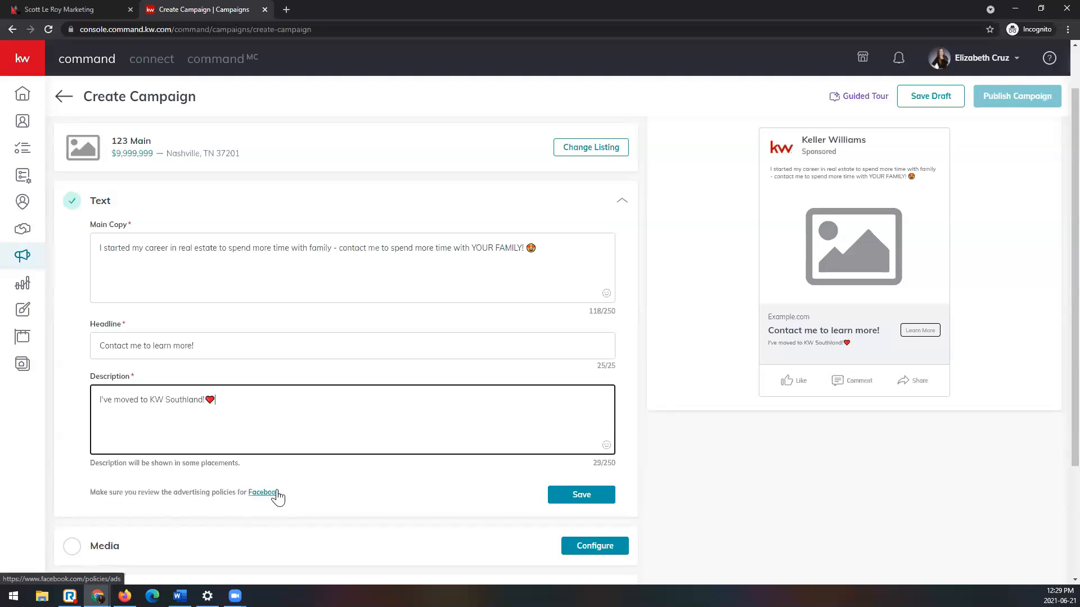
Step: Review the remaining campaign sections and save the ad's Text section
{"action": "scroll", "coordinate": [277, 499], "scroll_direction": "down", "scroll_amount": 1}
{"action": "scroll", "coordinate": [282, 364], "scroll_direction": "down", "scroll_amount": 2}
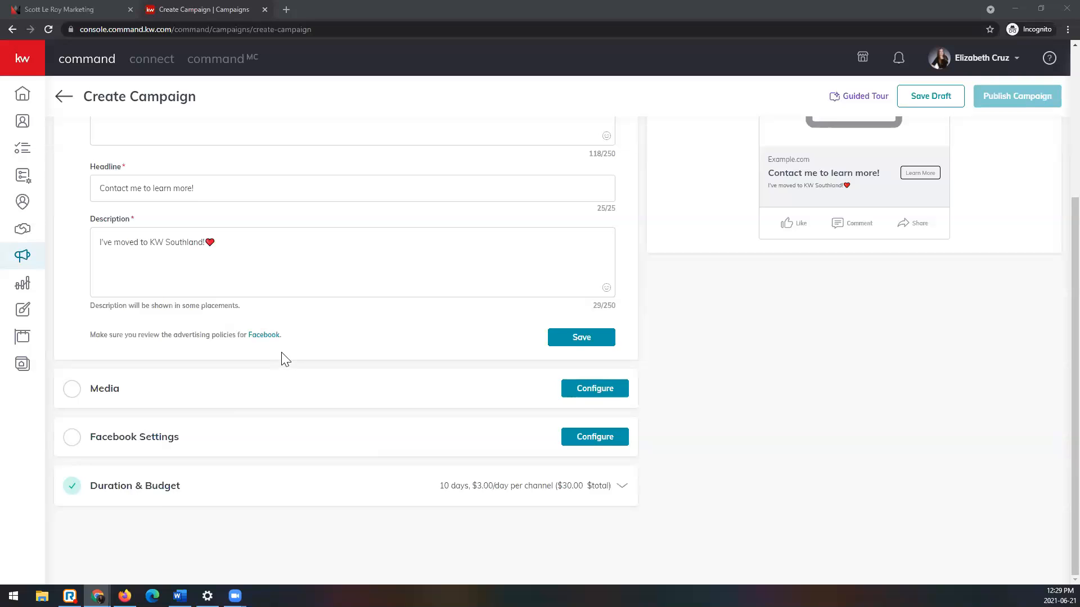
{"action": "scroll", "coordinate": [280, 351], "scroll_direction": "up", "scroll_amount": 2}
{"action": "scroll", "coordinate": [280, 351], "scroll_direction": "up", "scroll_amount": 1}
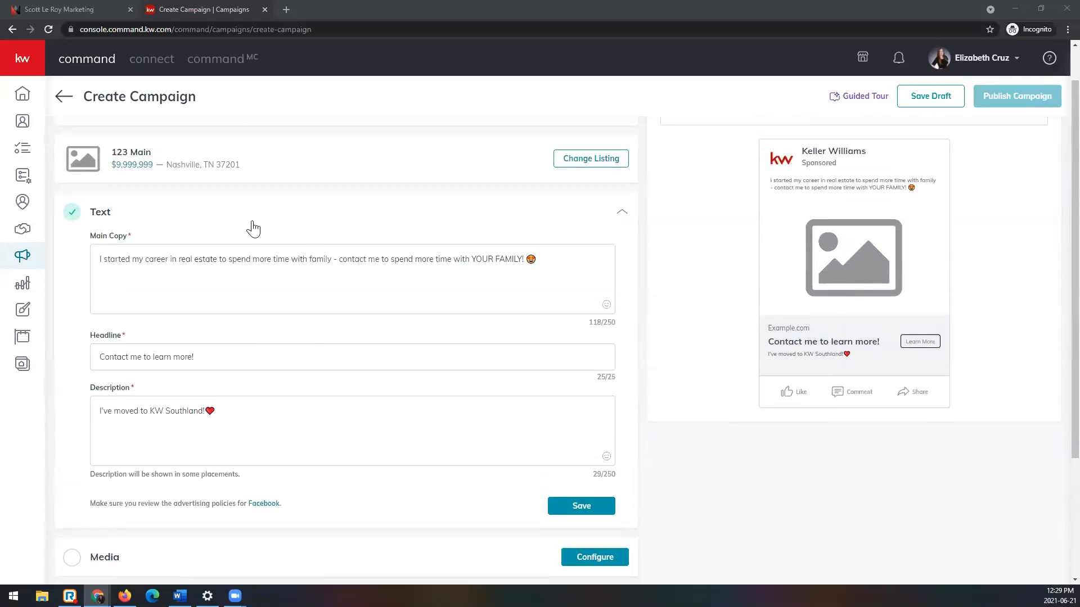
{"action": "scroll", "coordinate": [414, 446], "scroll_direction": "down", "scroll_amount": 2}
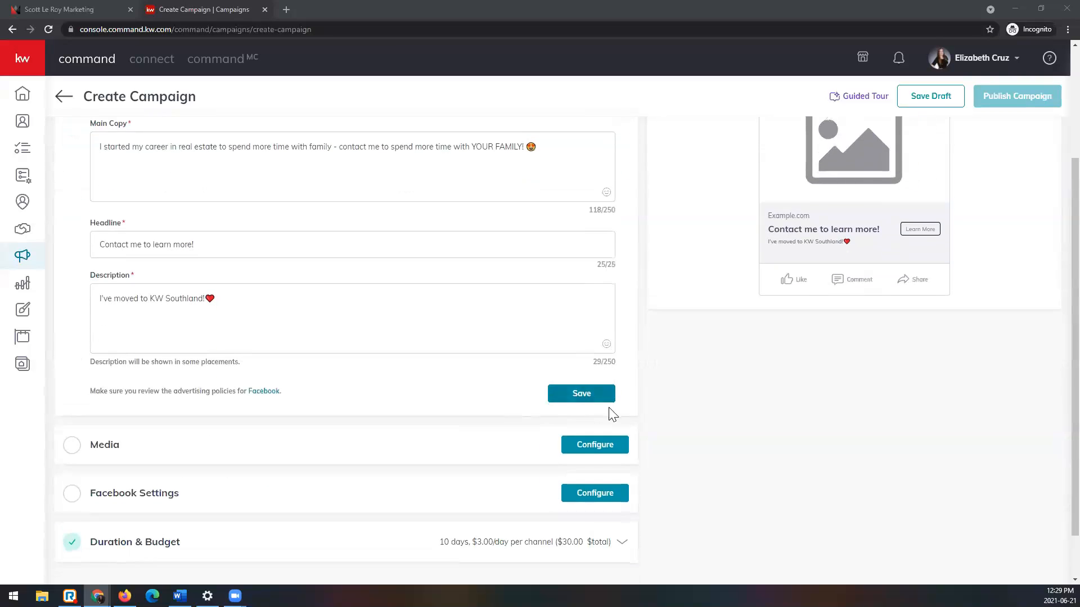
{"action": "left_click", "coordinate": [603, 402]}
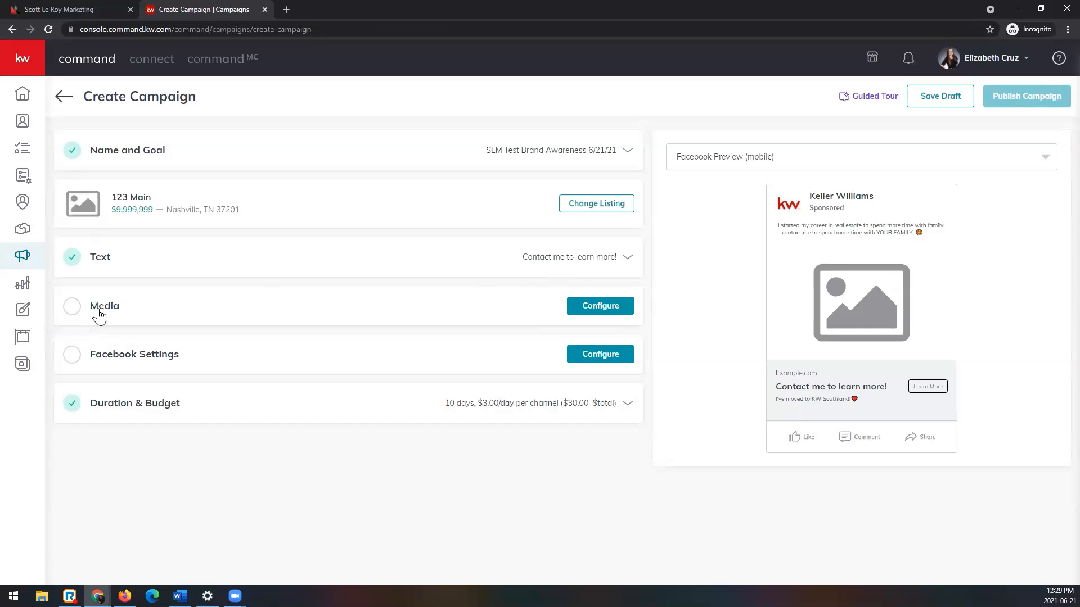
Step: Configure the campaign's Media section with Images as the type and open the media selection
{"action": "left_click", "coordinate": [607, 311]}
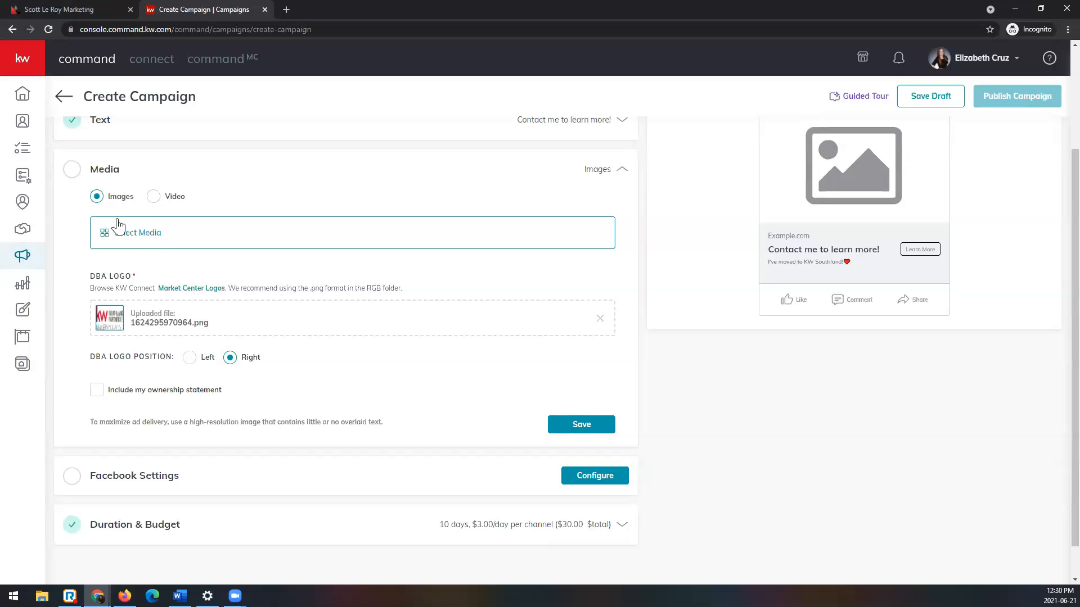
{"action": "left_click", "coordinate": [145, 238]}
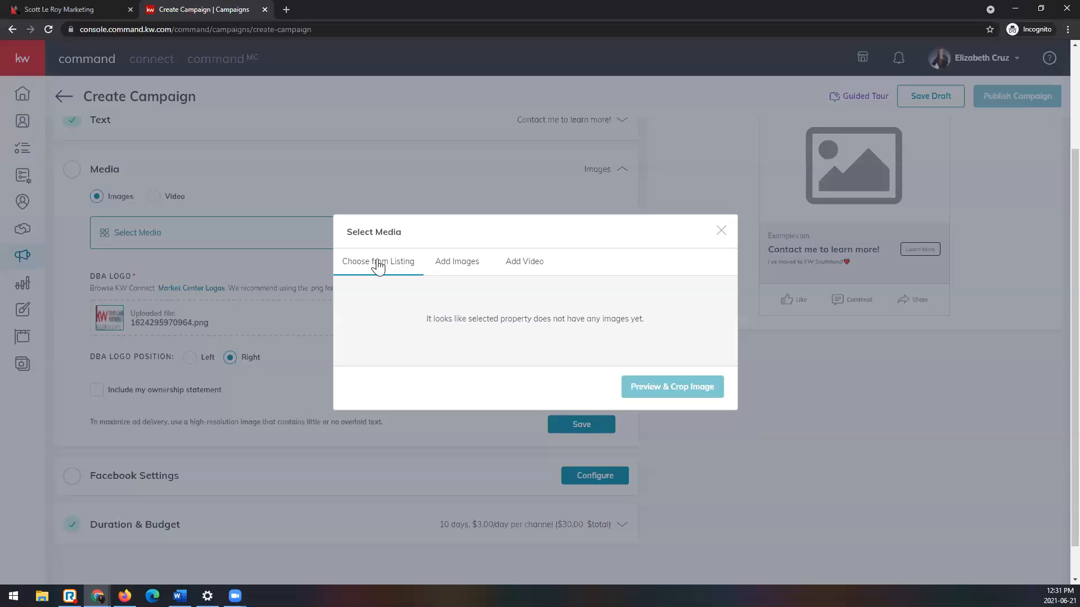
Step: Review the image, video and listing sources available for the ad's media
{"action": "left_click", "coordinate": [457, 264]}
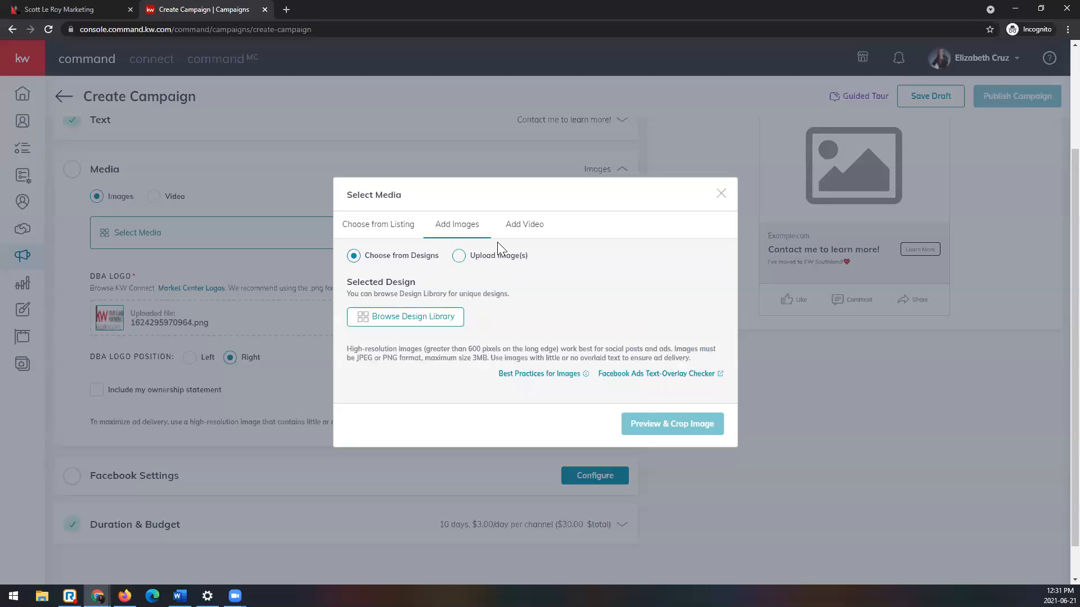
{"action": "left_click", "coordinate": [524, 226]}
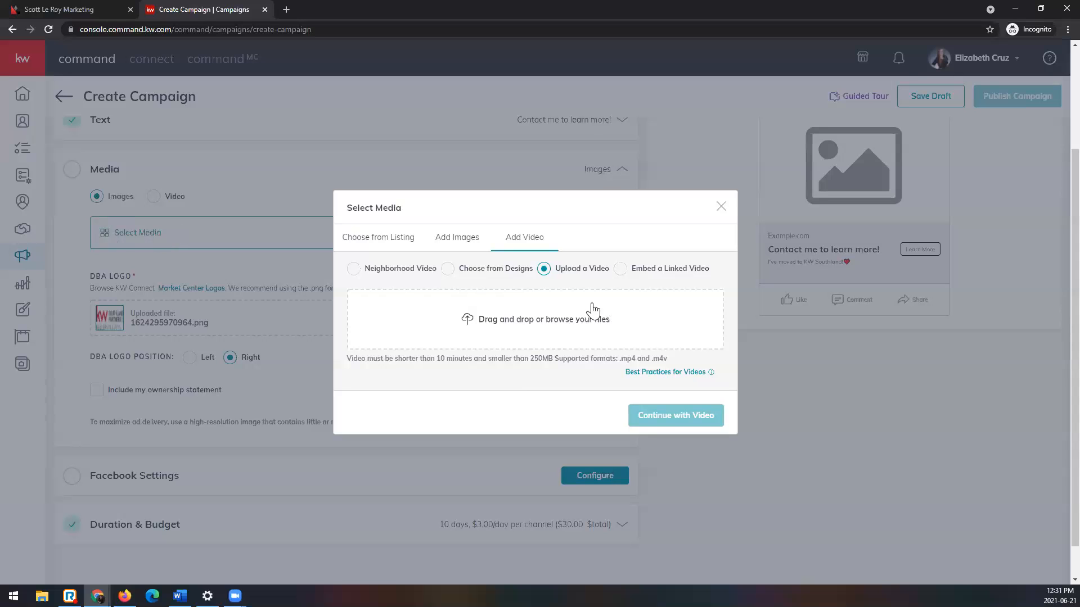
{"action": "left_click", "coordinate": [387, 241]}
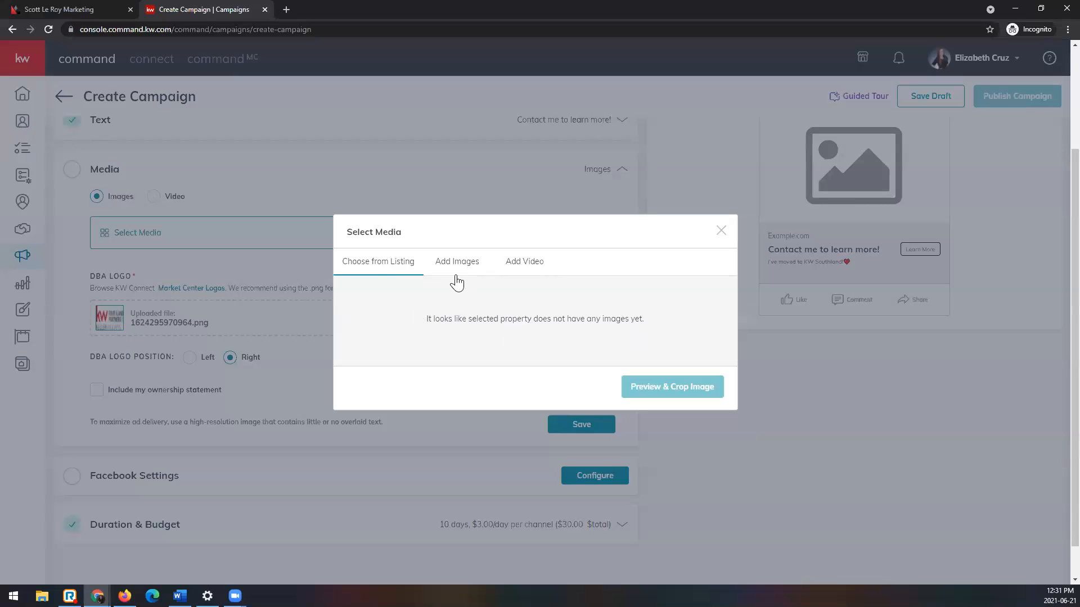
{"action": "scroll", "coordinate": [208, 287], "scroll_direction": "up", "scroll_amount": 2}
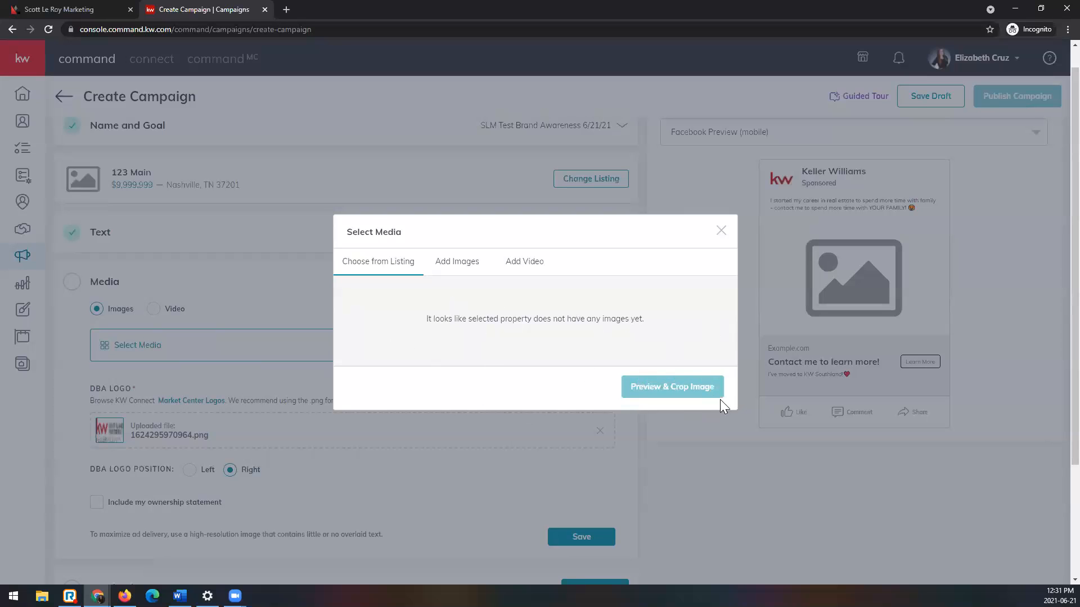
Step: Add the MakingAMove_FB design from the Design Library as the ad's image
{"action": "left_click", "coordinate": [474, 269]}
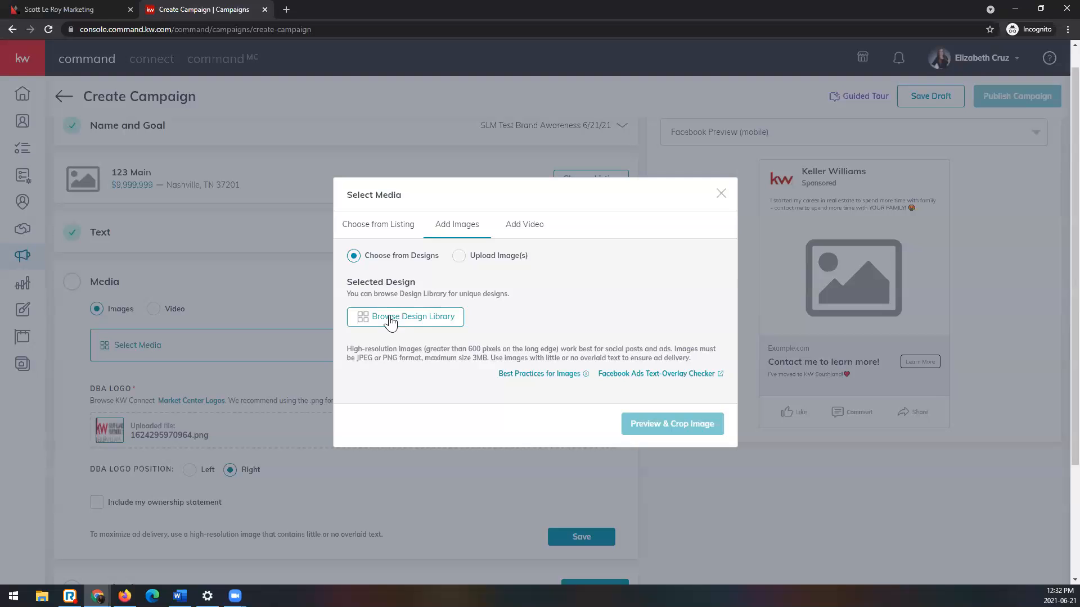
{"action": "left_click", "coordinate": [447, 318]}
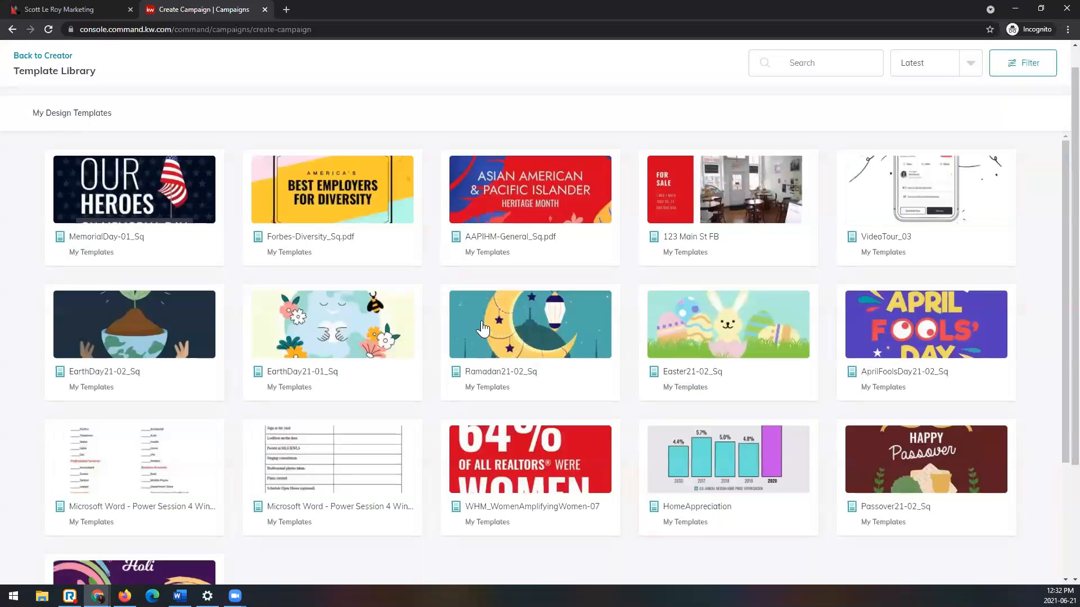
{"action": "scroll", "coordinate": [481, 326], "scroll_direction": "down", "scroll_amount": 3}
{"action": "left_click", "coordinate": [503, 558]}
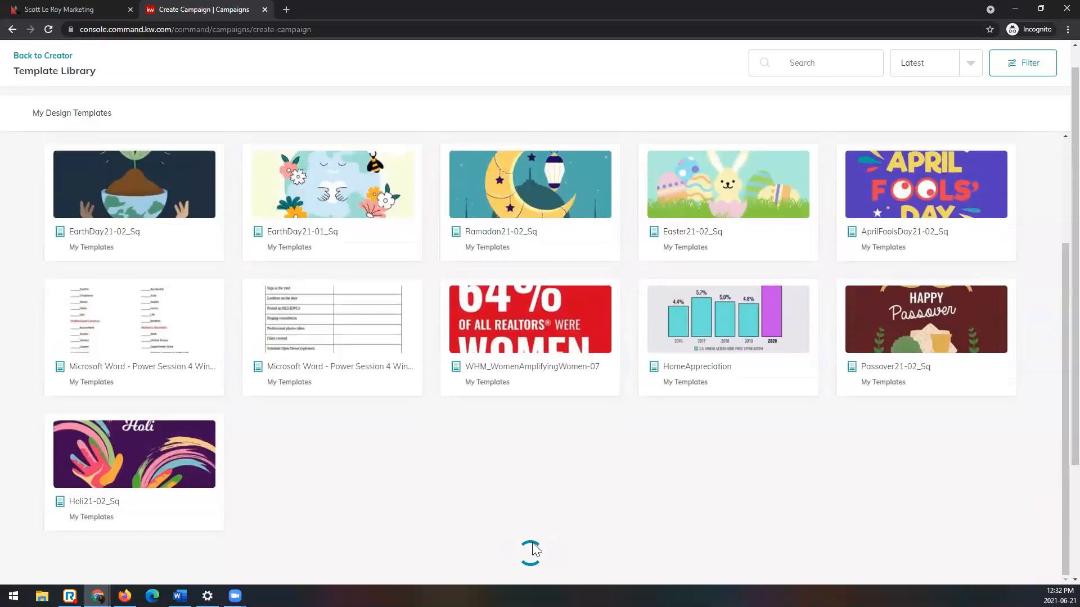
{"action": "scroll", "coordinate": [545, 462], "scroll_direction": "down", "scroll_amount": 3}
{"action": "scroll", "coordinate": [546, 462], "scroll_direction": "down", "scroll_amount": 3}
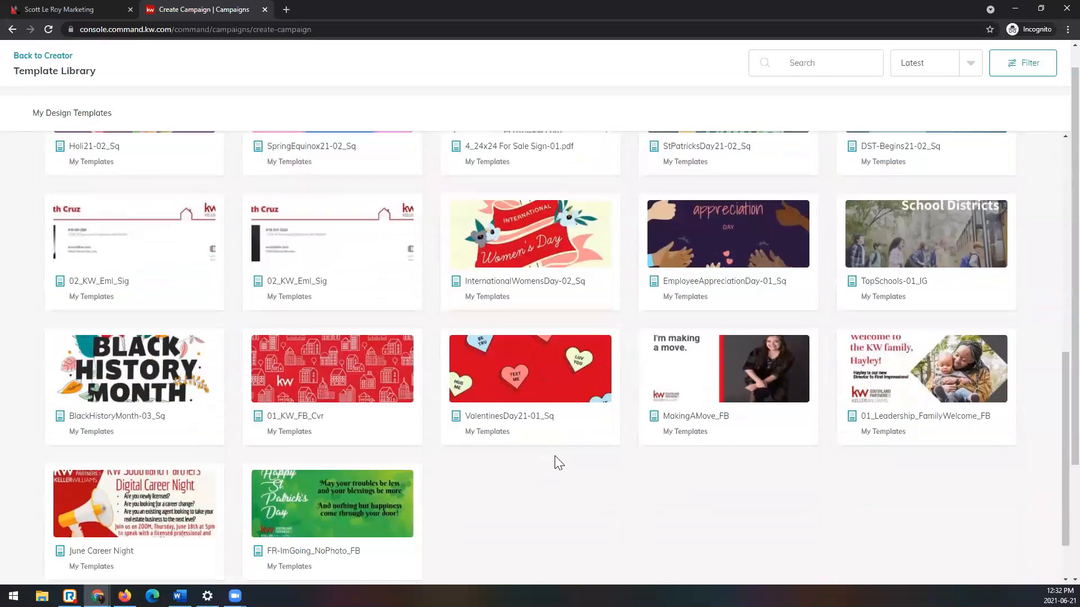
{"action": "left_click", "coordinate": [688, 366]}
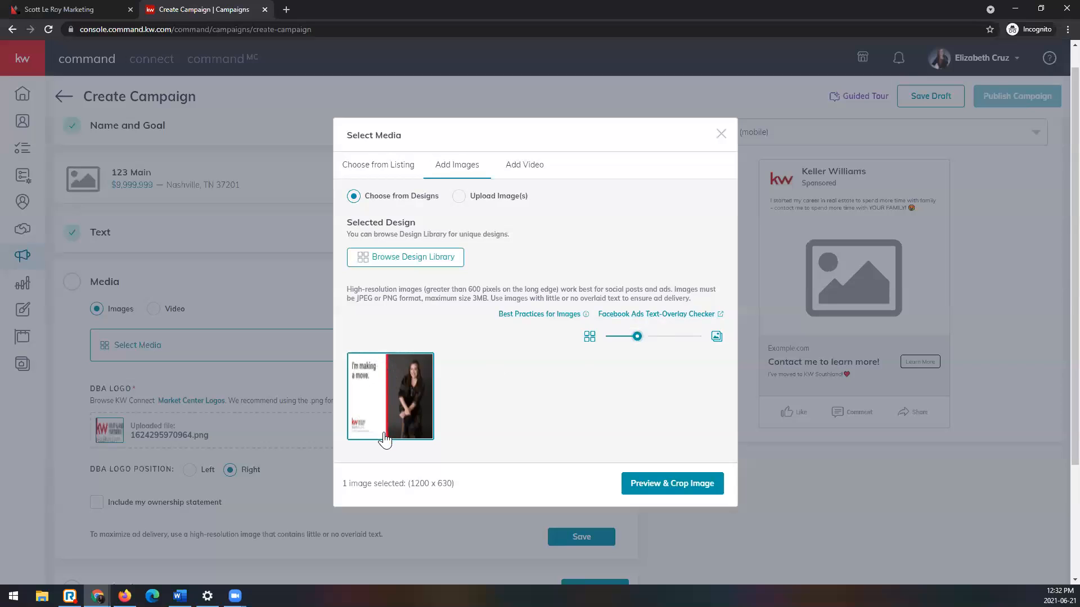
Step: Read the text-overlay checker hint and enlarge the selected design's thumbnail for inspection
{"action": "mouse_move", "coordinate": [617, 322]}
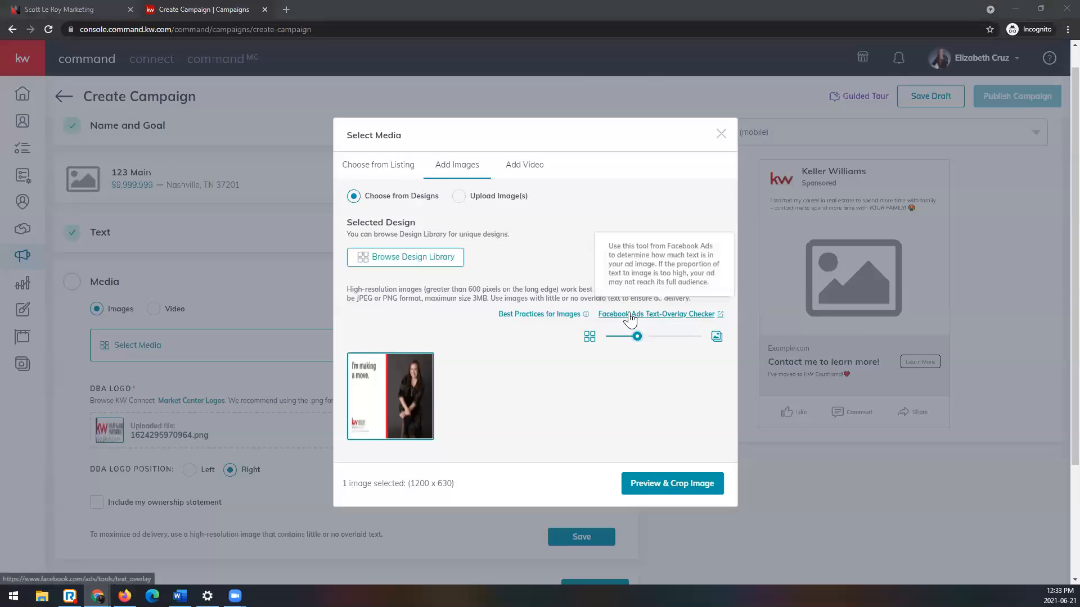
{"action": "mouse_move", "coordinate": [525, 316]}
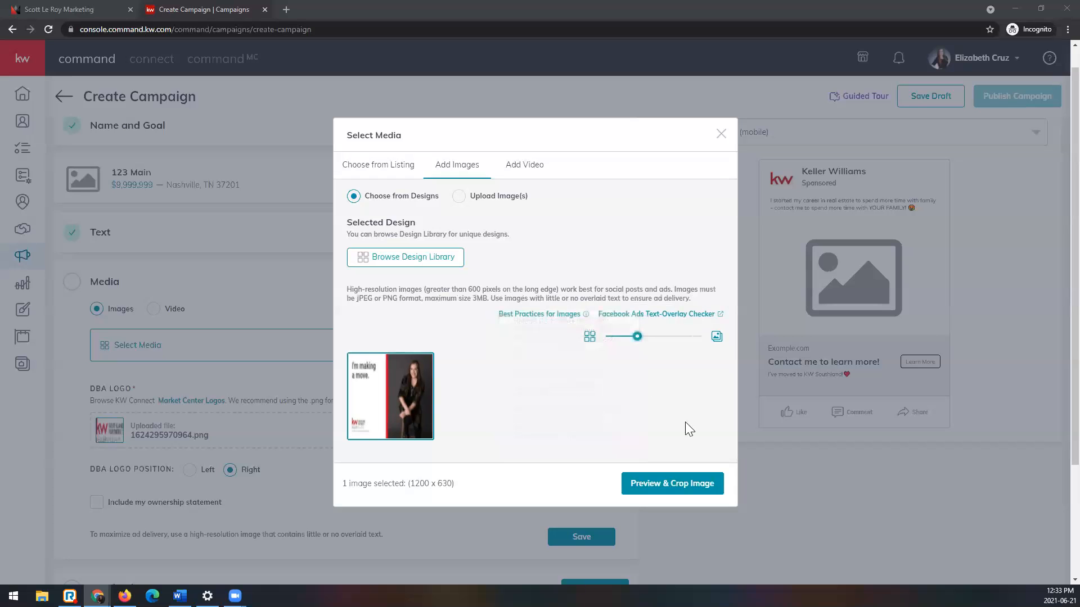
{"action": "left_click_drag", "start_coordinate": [634, 334], "coordinate": [694, 321]}
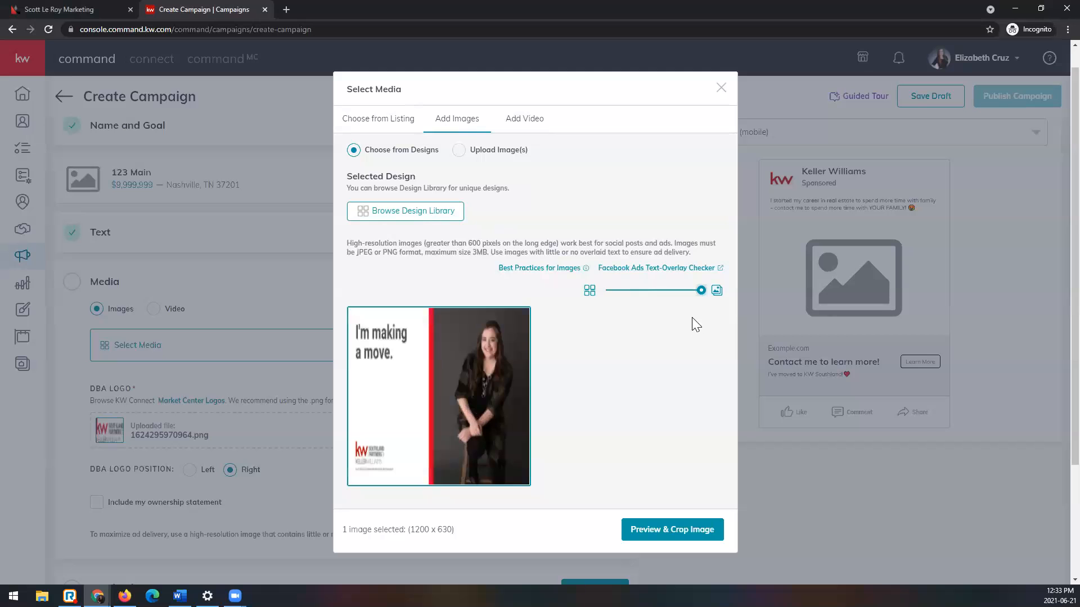
{"action": "left_click", "coordinate": [612, 289]}
{"action": "left_click", "coordinate": [627, 351]}
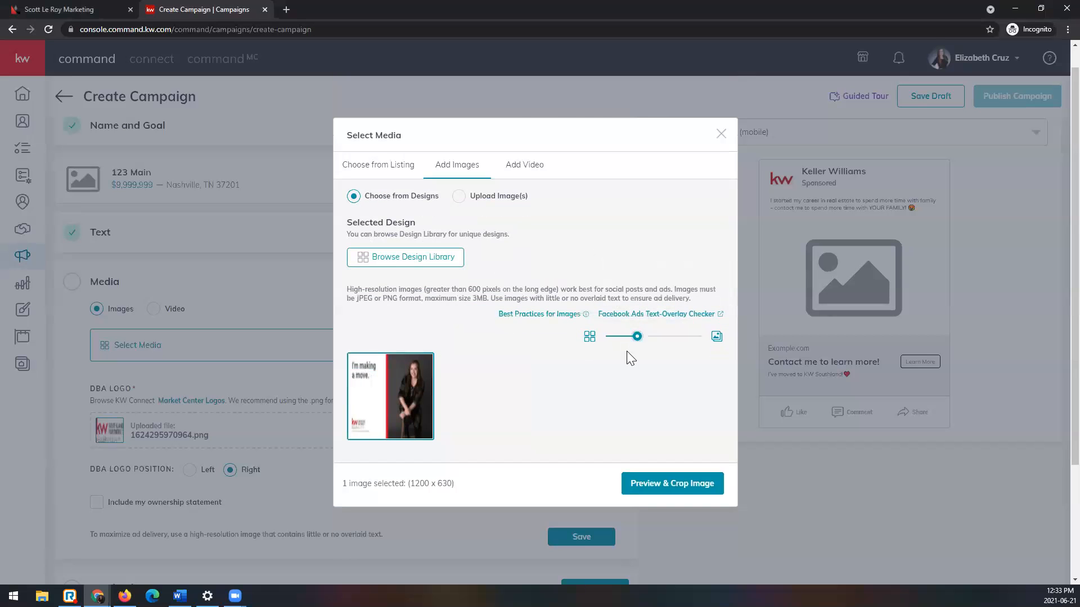
{"action": "left_click", "coordinate": [661, 336]}
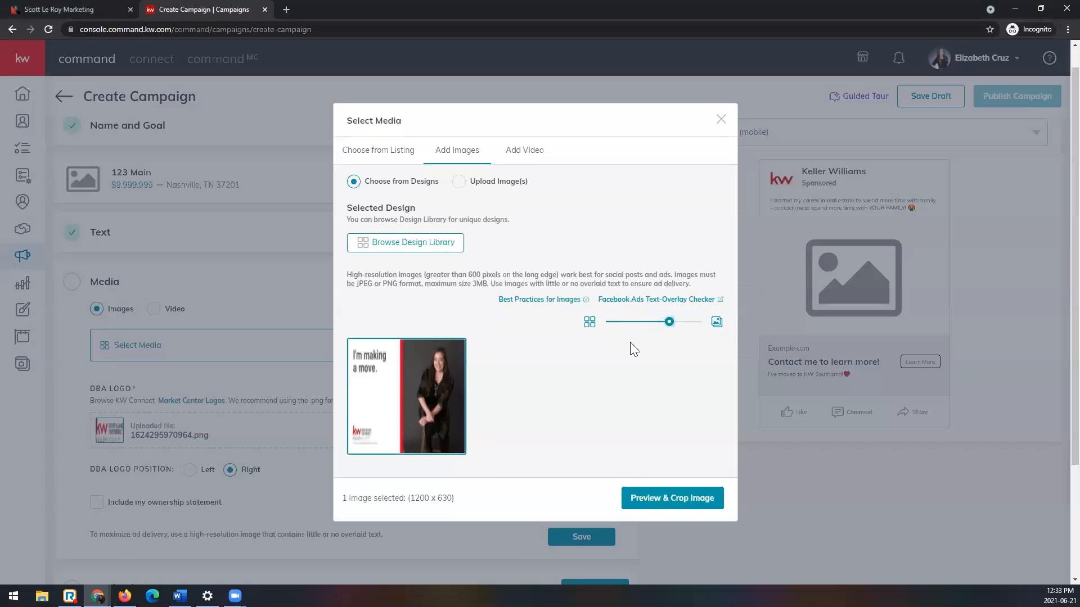
Step: Crop the selected design to the Wide (1.91:1) ratio, view its rotation option, and save the image to the ad
{"action": "left_click", "coordinate": [634, 501]}
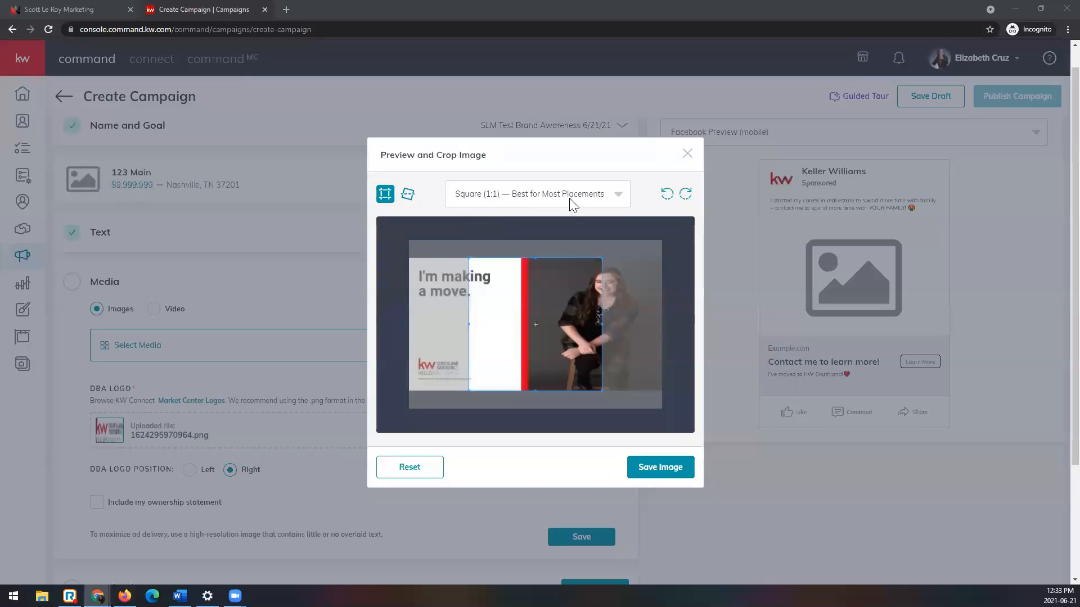
{"action": "left_click", "coordinate": [619, 198]}
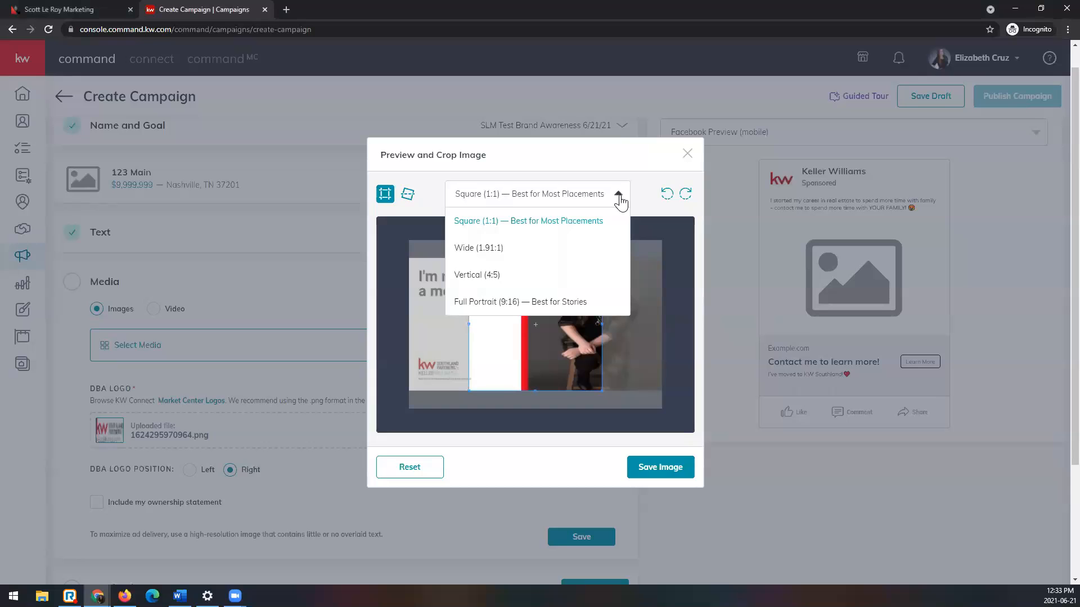
{"action": "left_click", "coordinate": [607, 247]}
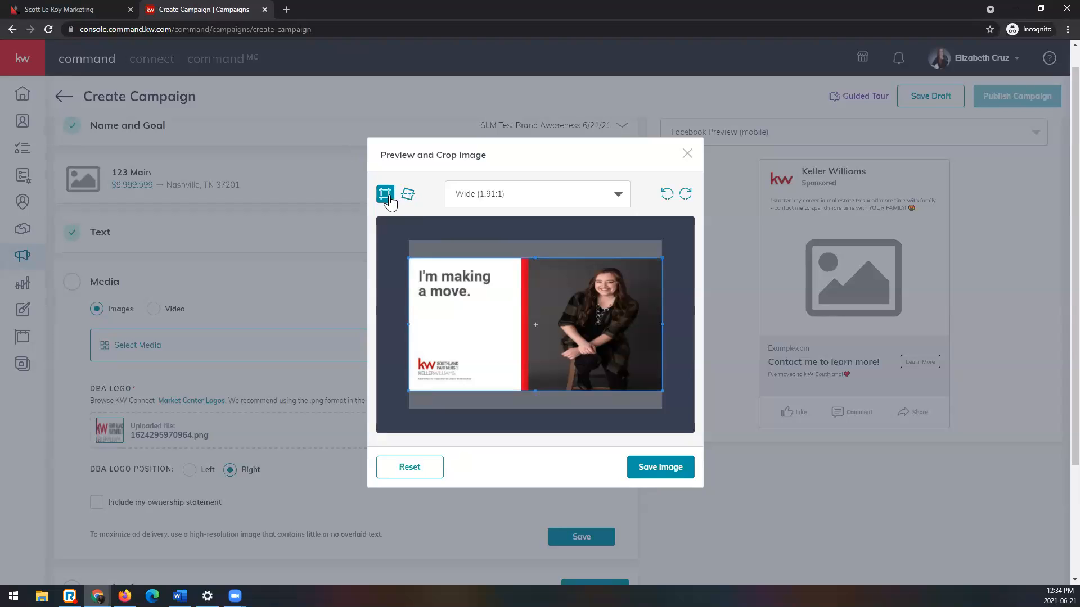
{"action": "left_click", "coordinate": [408, 196]}
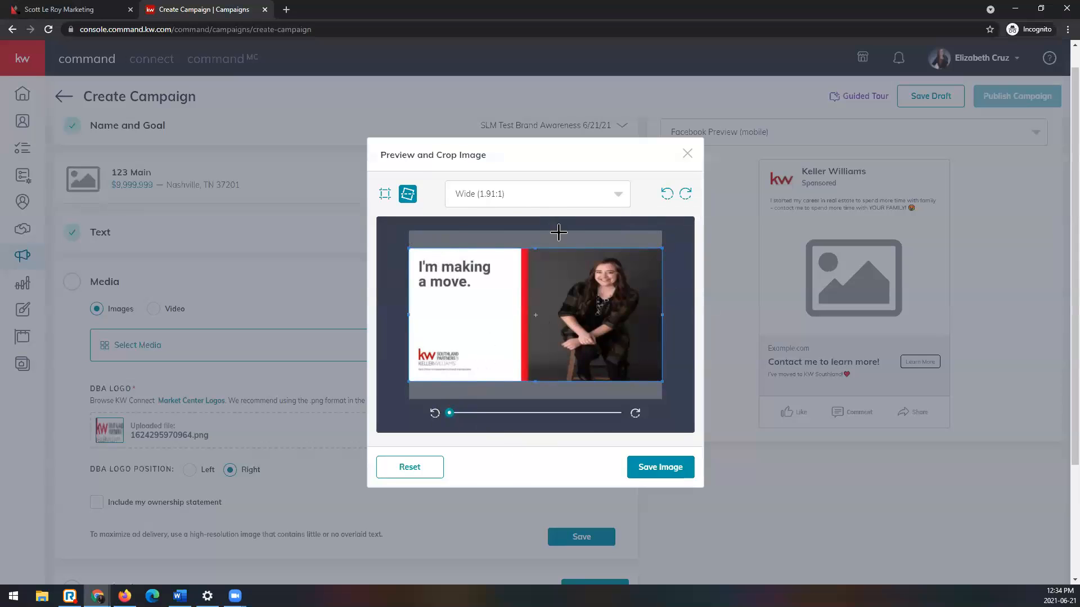
{"action": "left_click", "coordinate": [652, 472]}
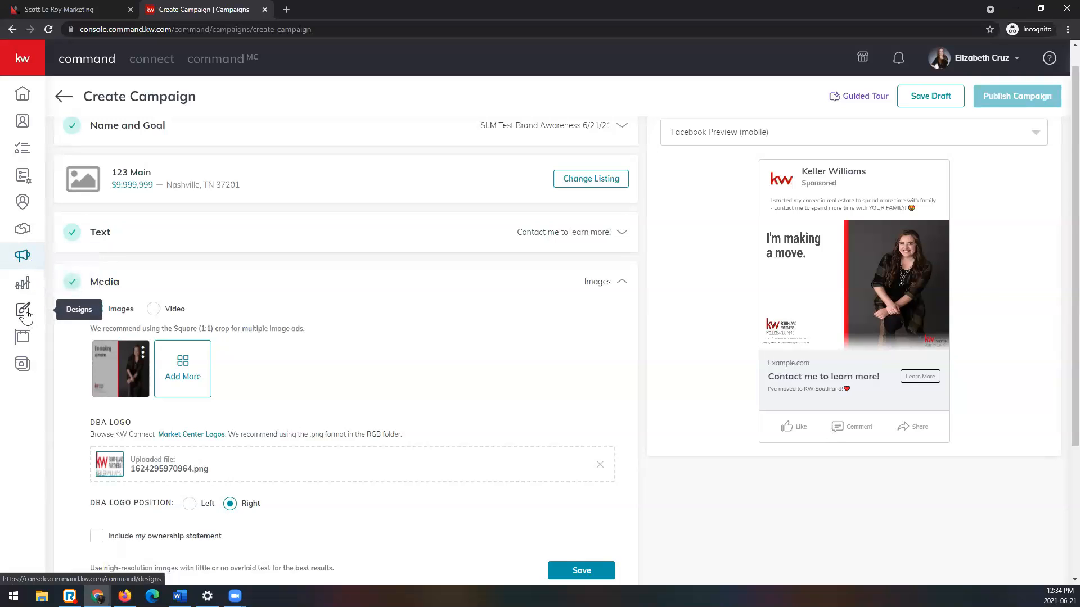
Step: Open Designs in a new browser tab and show the Social design templates
{"action": "left_click", "coordinate": [31, 62]}
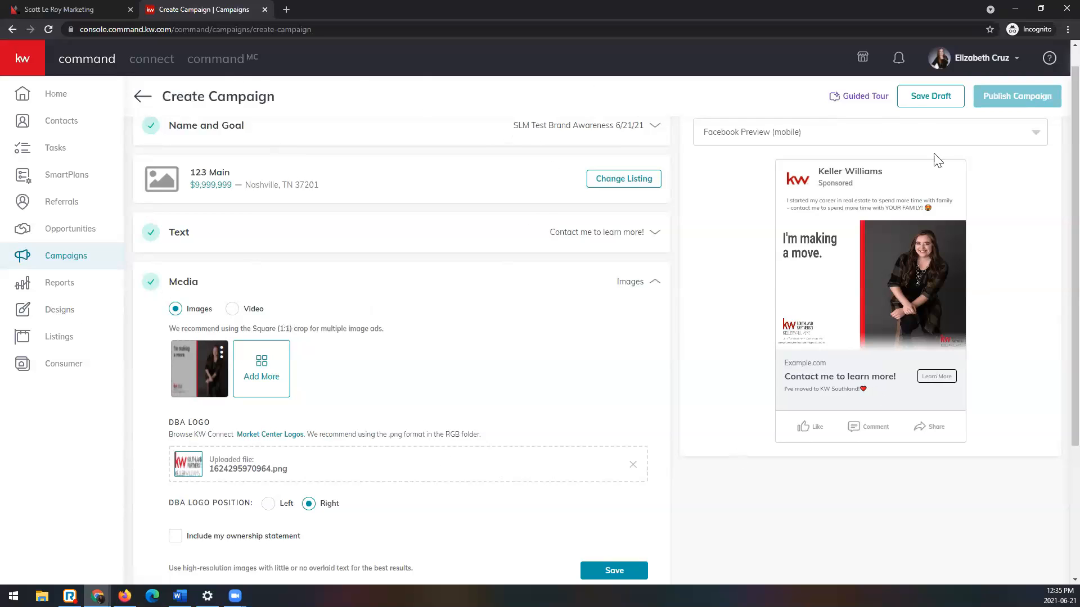
{"action": "right_click", "coordinate": [64, 317]}
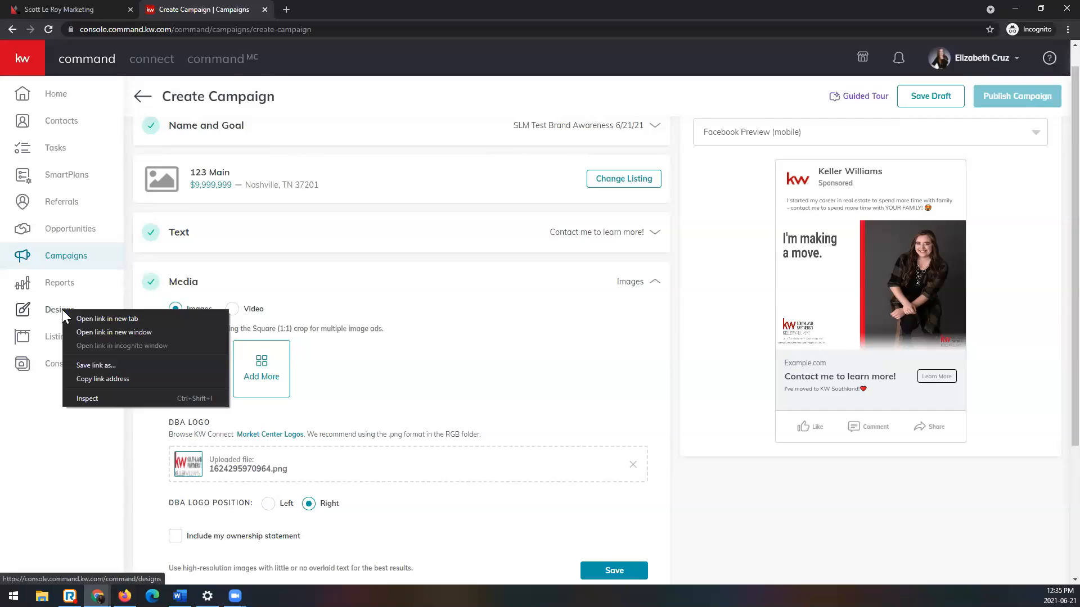
{"action": "left_click", "coordinate": [153, 319]}
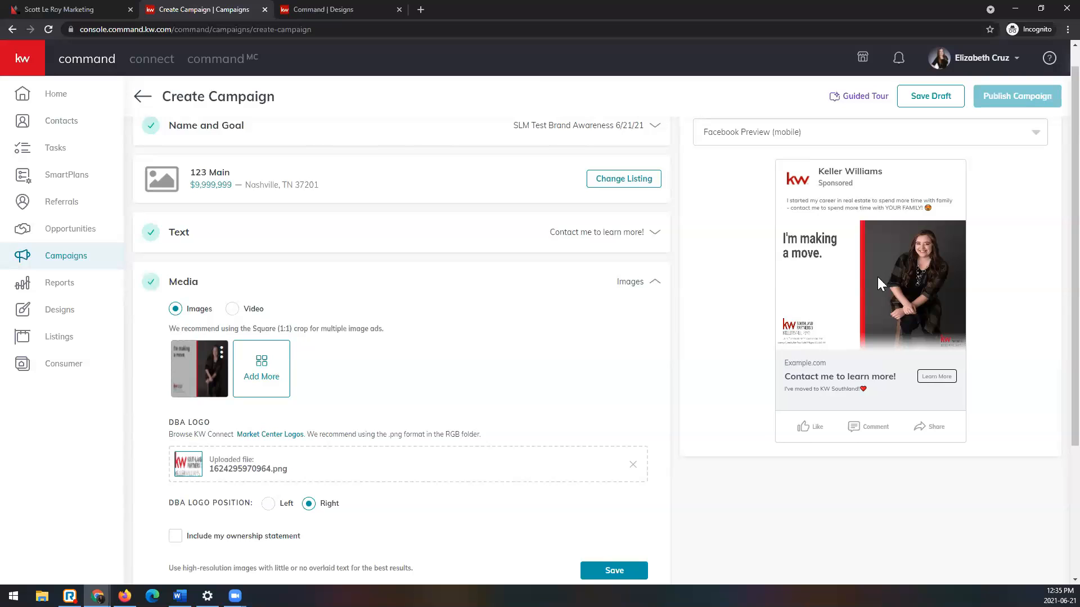
{"action": "left_click", "coordinate": [354, 10]}
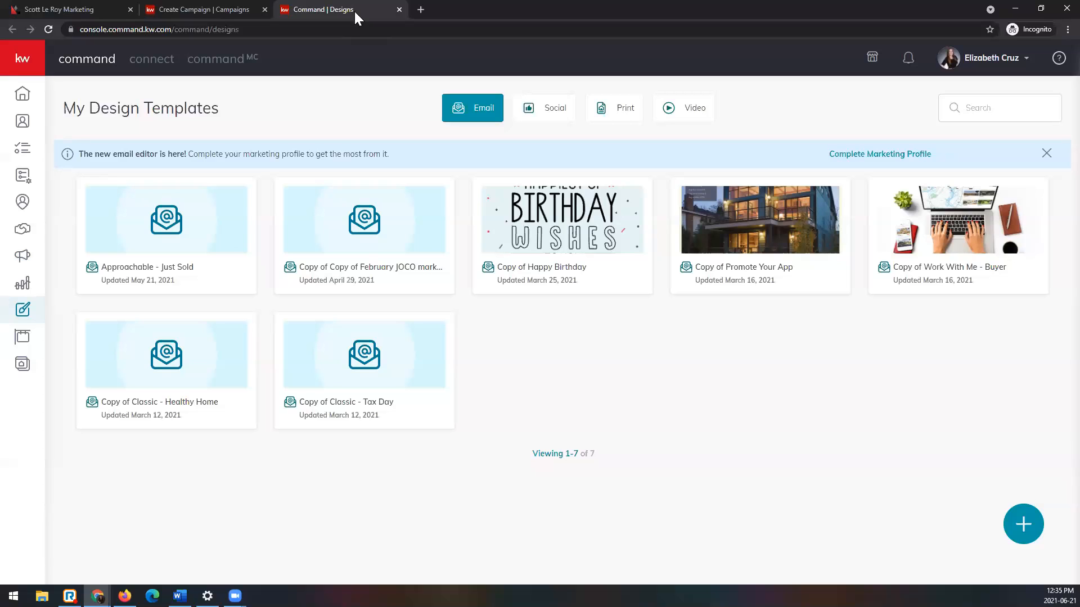
{"action": "left_click", "coordinate": [564, 122]}
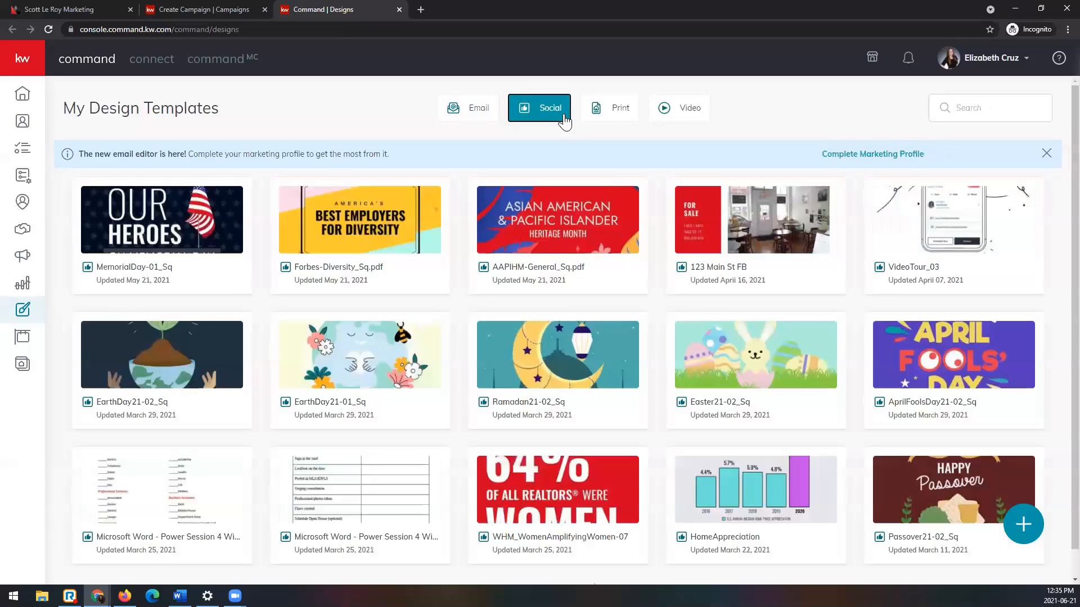
{"action": "scroll", "coordinate": [700, 374], "scroll_direction": "down", "scroll_amount": 1}
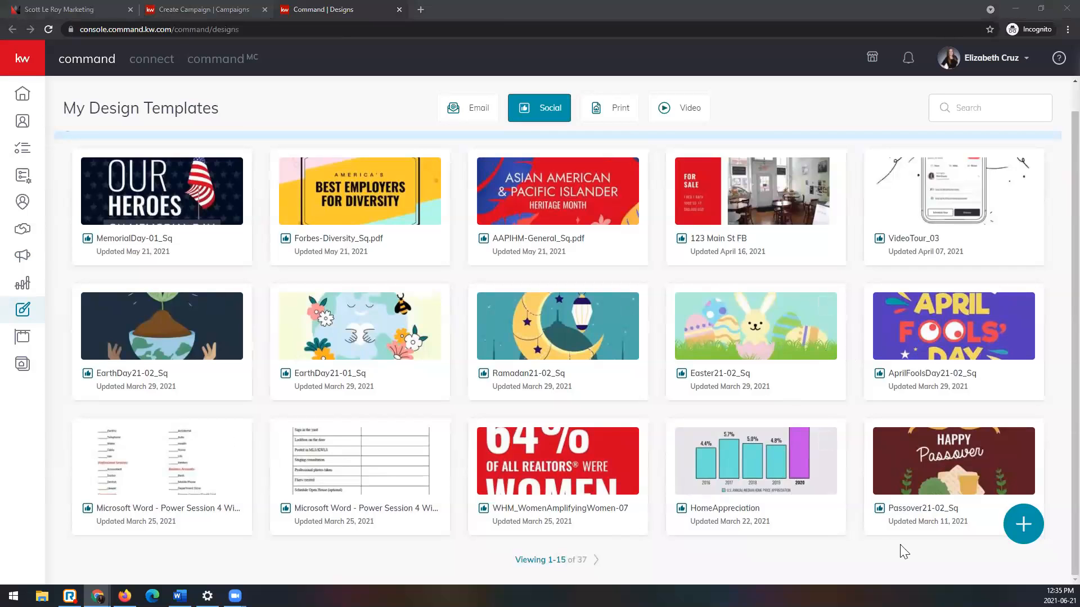
Step: Start a new Social design and show the I ♥ KW templates under Lead Generation
{"action": "left_click", "coordinate": [1033, 529]}
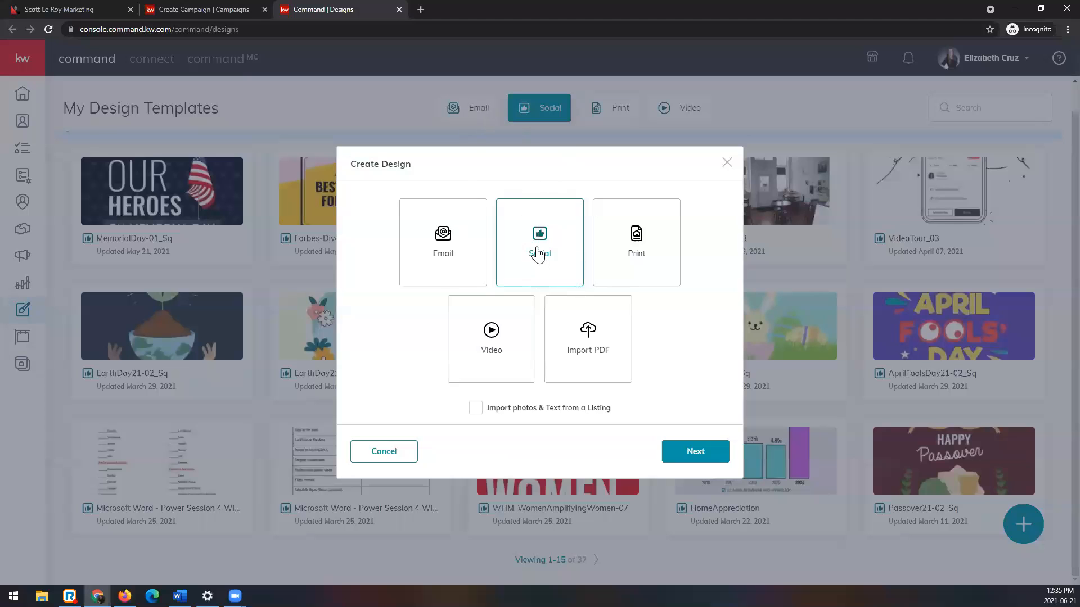
{"action": "left_click", "coordinate": [714, 459]}
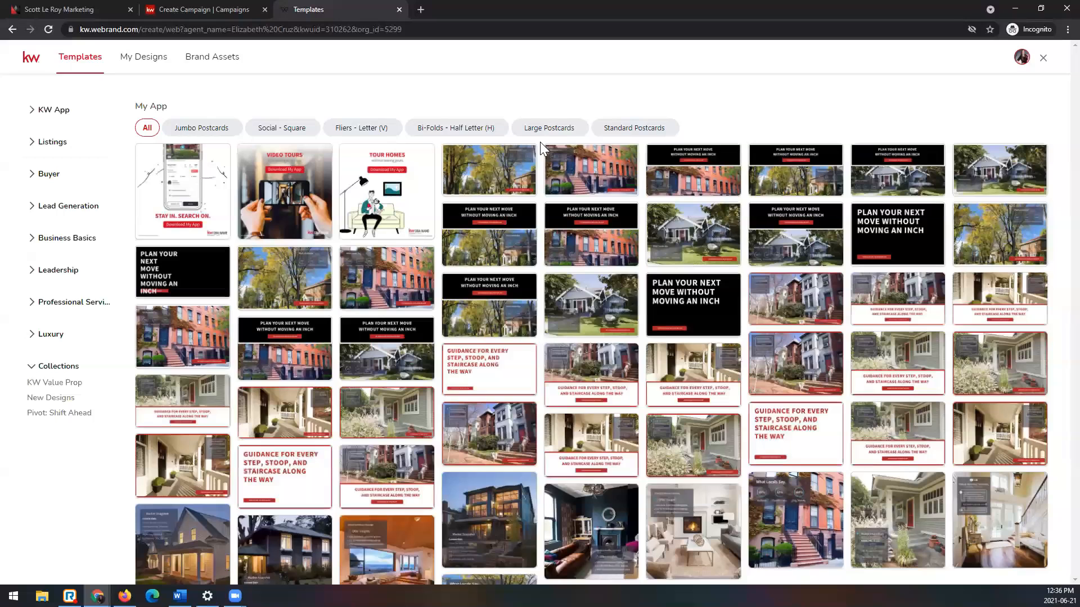
{"action": "mouse_move", "coordinate": [206, 348]}
{"action": "left_click", "coordinate": [53, 207]}
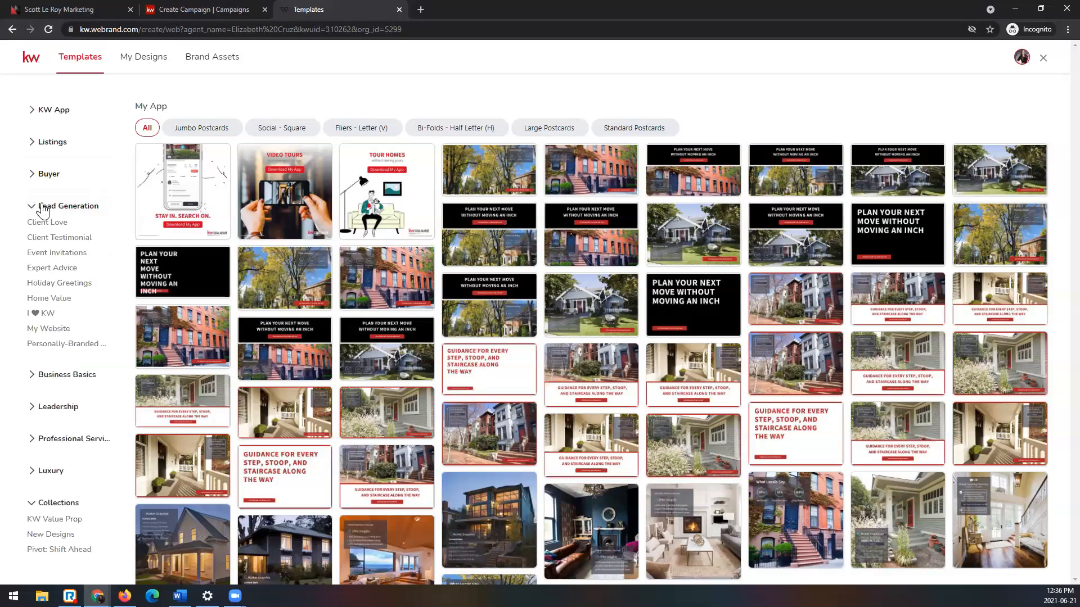
{"action": "left_click", "coordinate": [48, 315]}
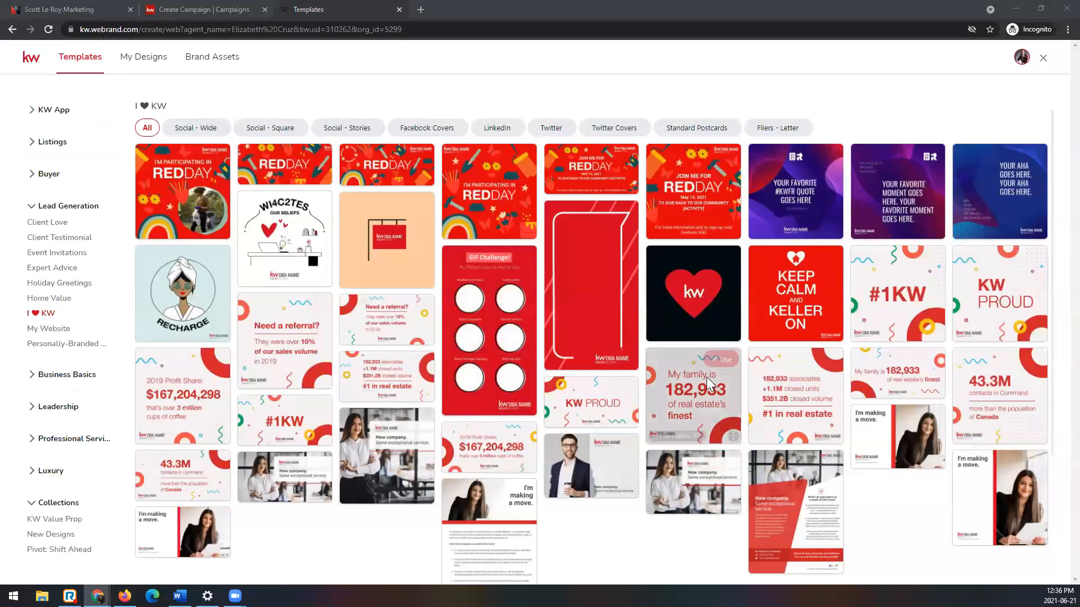
Step: Browse the I ♥ KW templates and compare the Social - Wide, Social - Square and Social - Stories formats
{"action": "scroll", "coordinate": [624, 543], "scroll_direction": "down", "scroll_amount": 3}
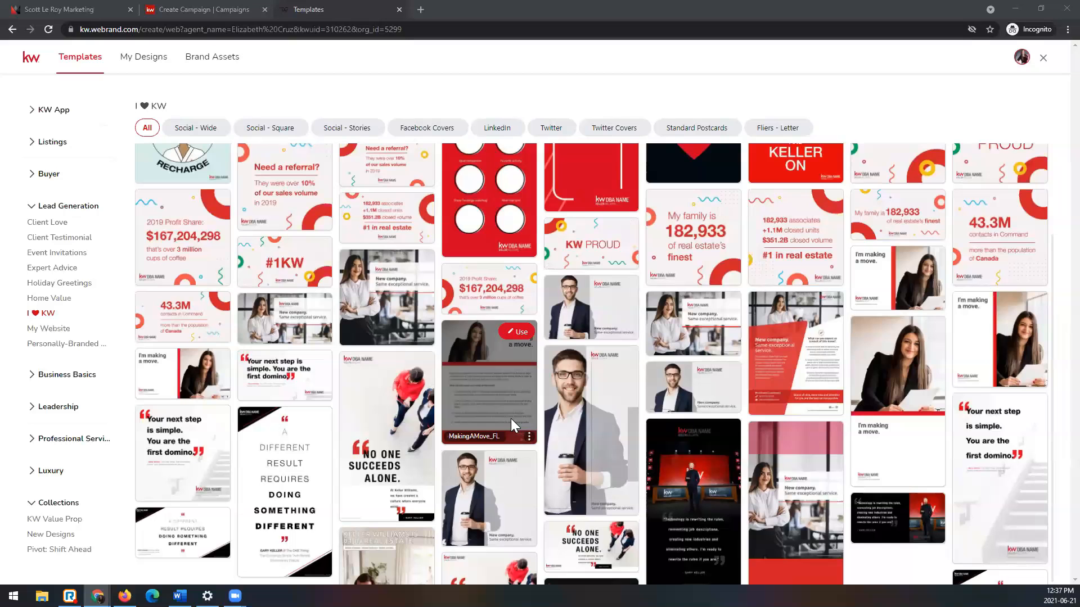
{"action": "scroll", "coordinate": [511, 418], "scroll_direction": "down", "scroll_amount": 1}
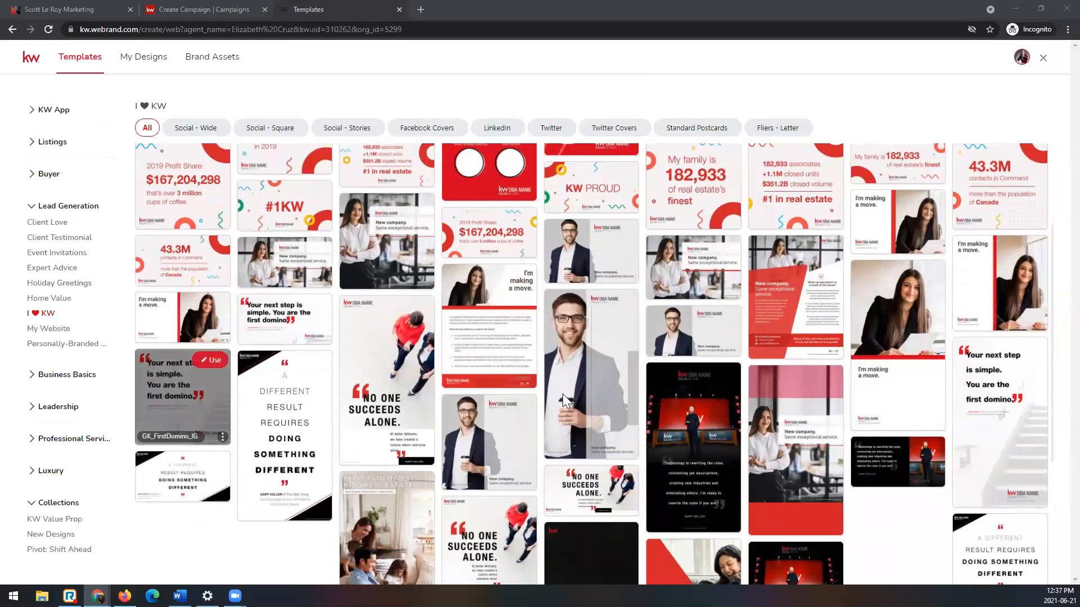
{"action": "scroll", "coordinate": [632, 385], "scroll_direction": "up", "scroll_amount": 3}
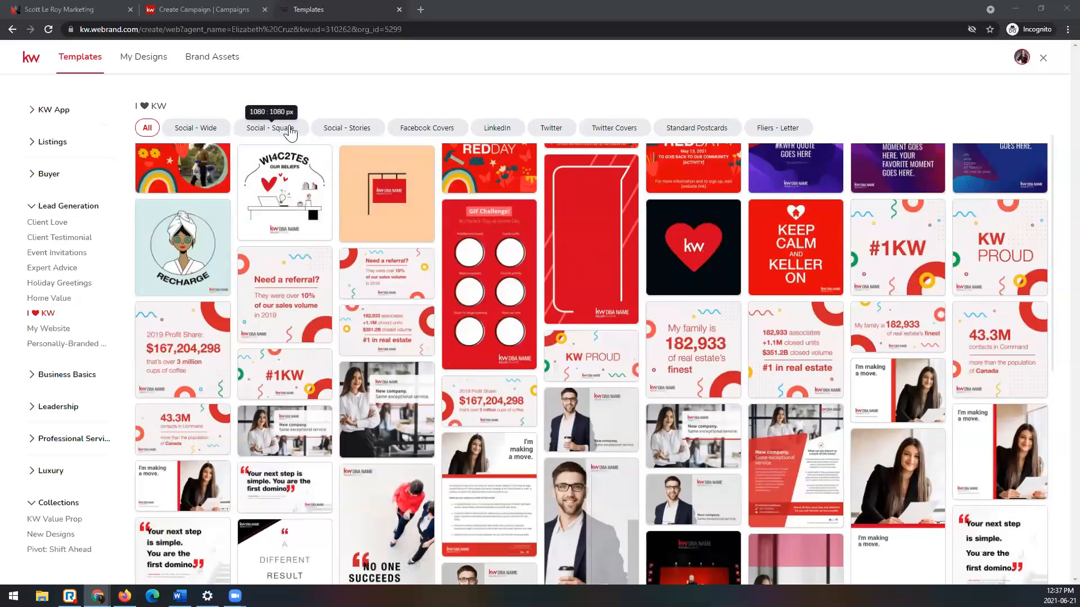
{"action": "left_click", "coordinate": [208, 130]}
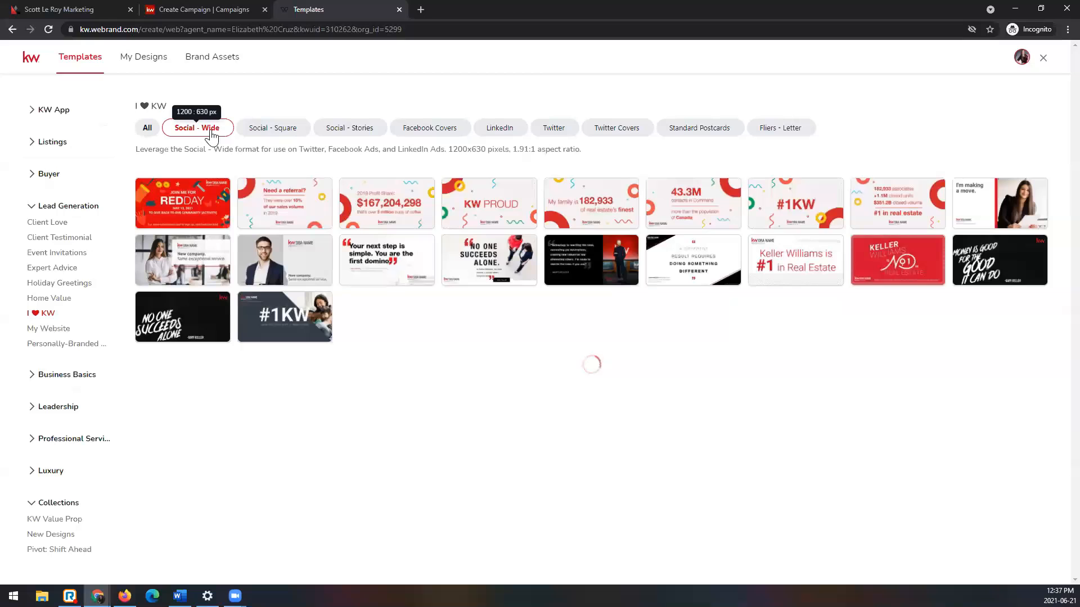
{"action": "left_click", "coordinate": [291, 131]}
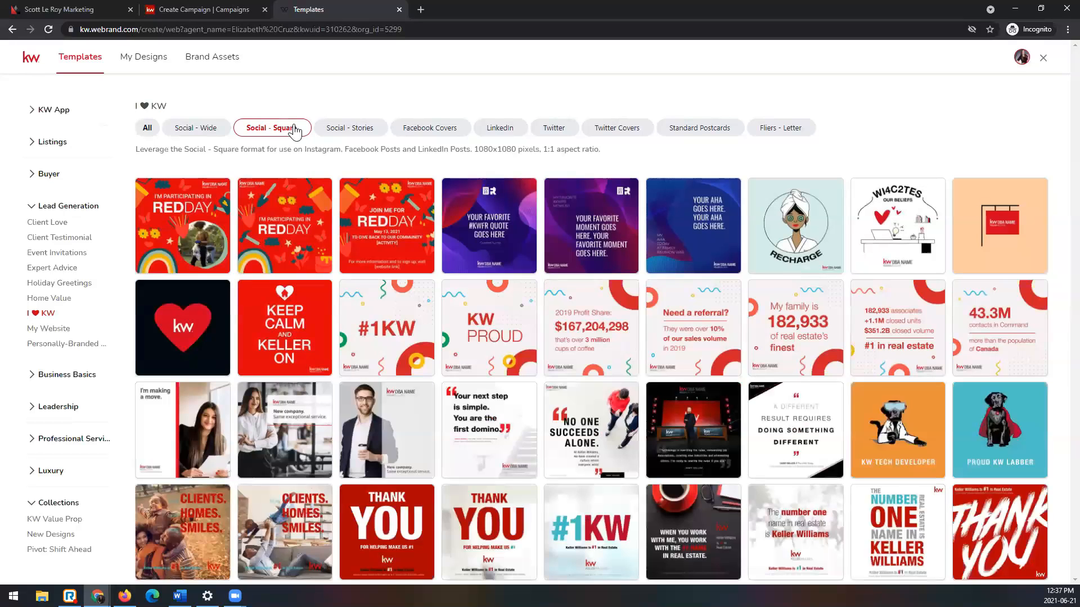
{"action": "left_click", "coordinate": [350, 135]}
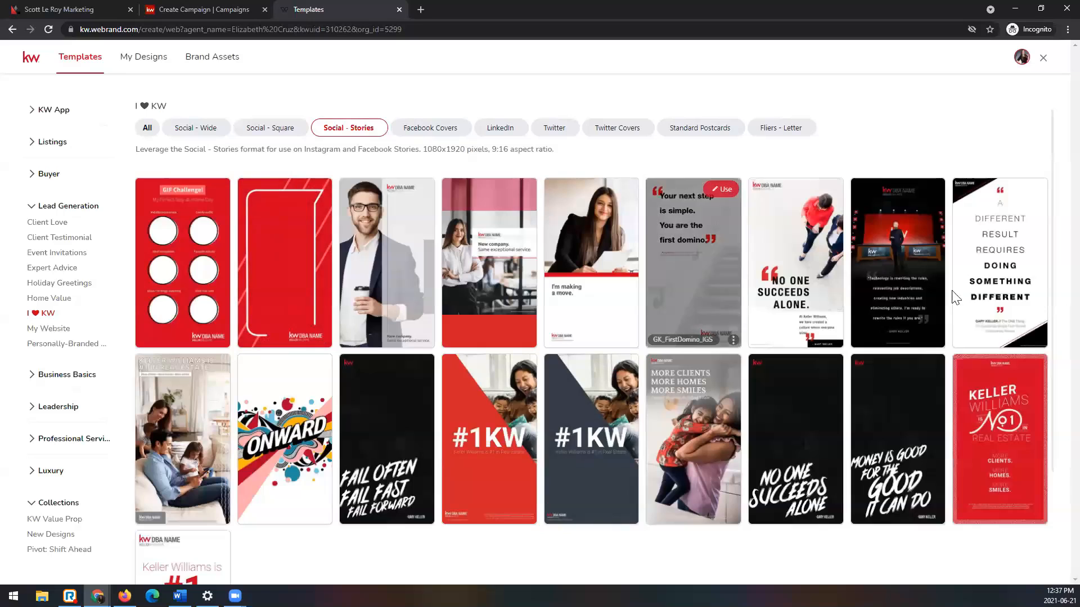
Step: Show the Social - Square I ♥ KW templates, examine the "I'm making a move" design, and close the Templates page
{"action": "mouse_move", "coordinate": [569, 490]}
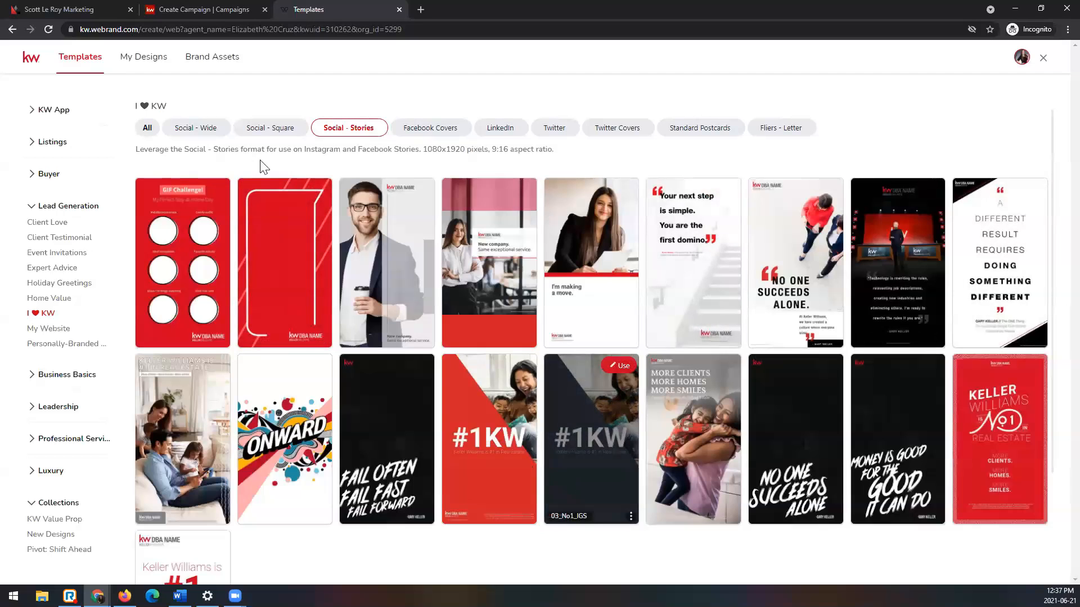
{"action": "left_click", "coordinate": [251, 133]}
{"action": "mouse_move", "coordinate": [180, 408]}
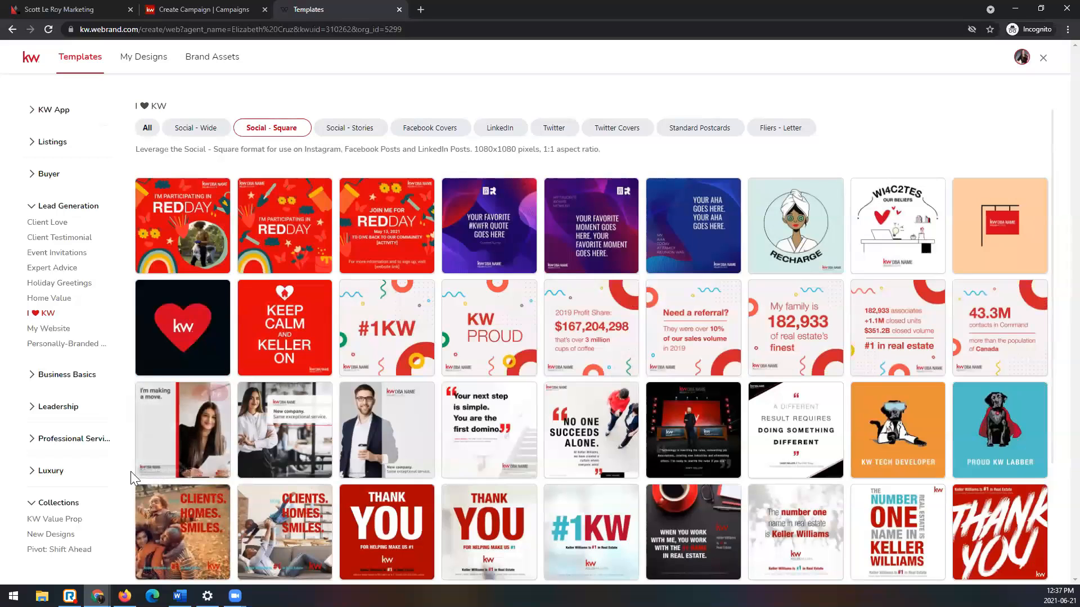
{"action": "mouse_move", "coordinate": [146, 471]}
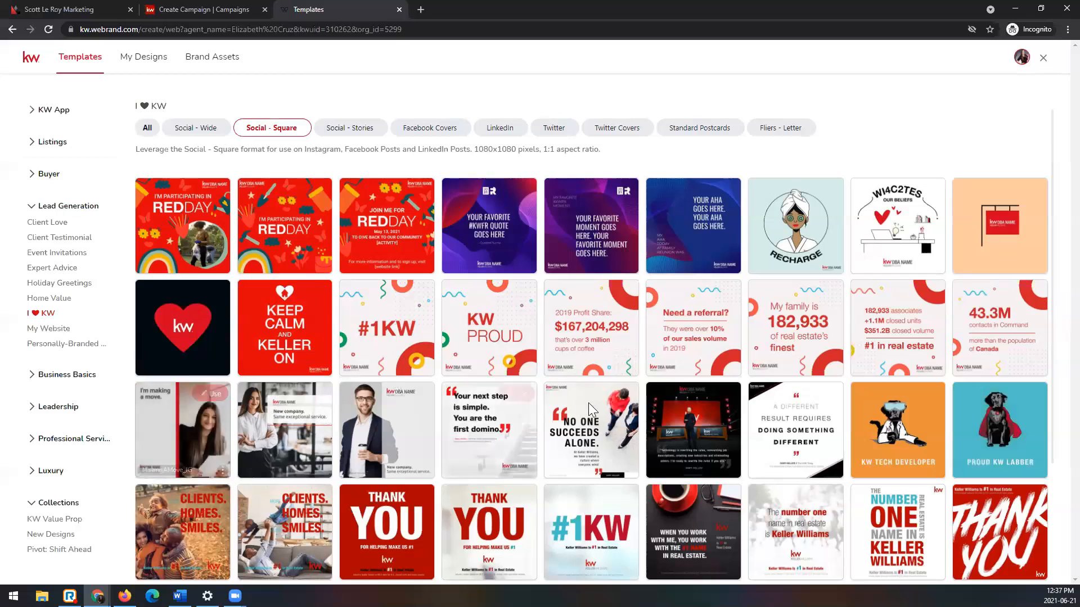
{"action": "mouse_move", "coordinate": [603, 403]}
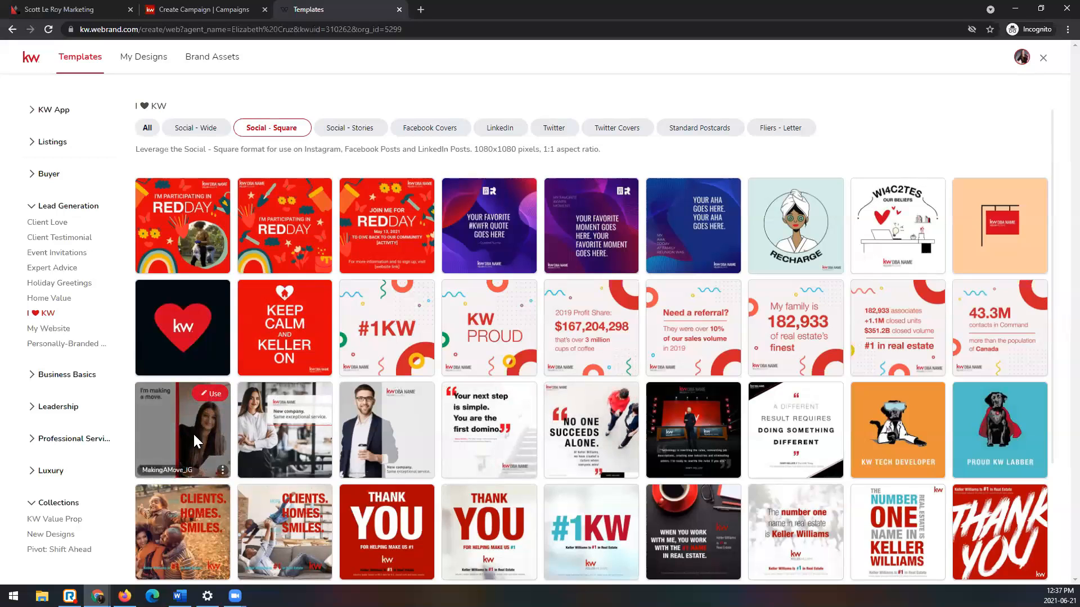
{"action": "mouse_move", "coordinate": [251, 428]}
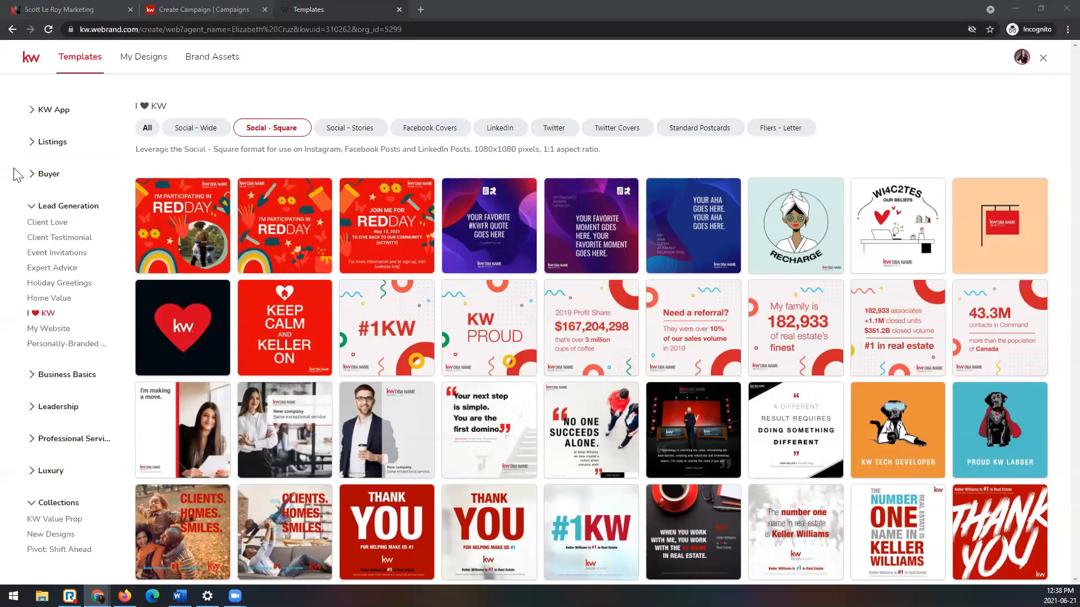
{"action": "left_click", "coordinate": [400, 11]}
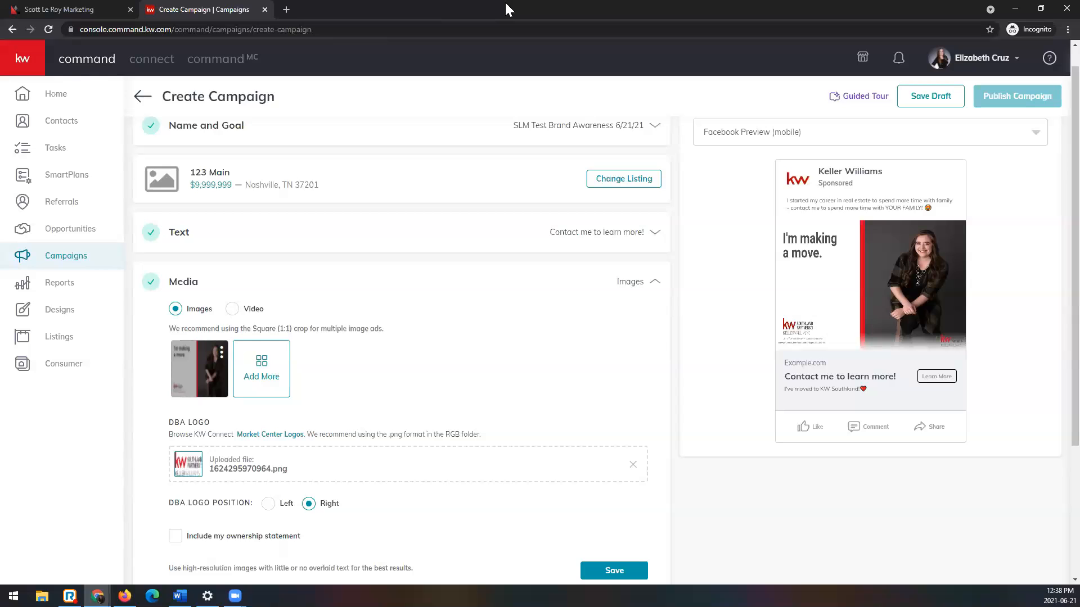
Step: Open the Market Center Logos link from the DBA Logo section in a new browser tab and find the logo search
{"action": "scroll", "coordinate": [444, 231], "scroll_direction": "down", "scroll_amount": 3}
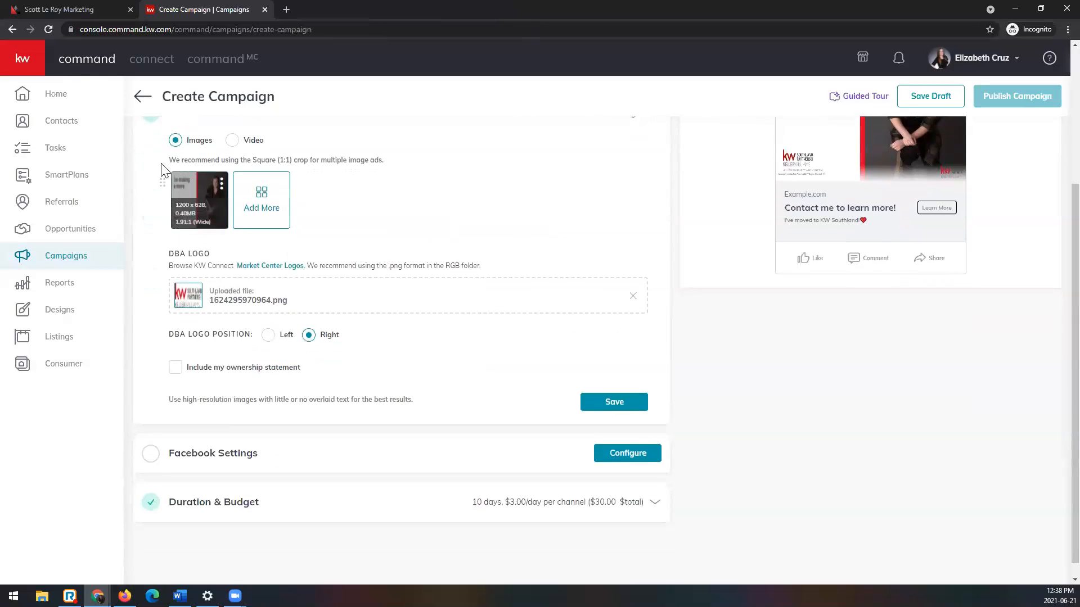
{"action": "scroll", "coordinate": [184, 192], "scroll_direction": "up", "scroll_amount": 1}
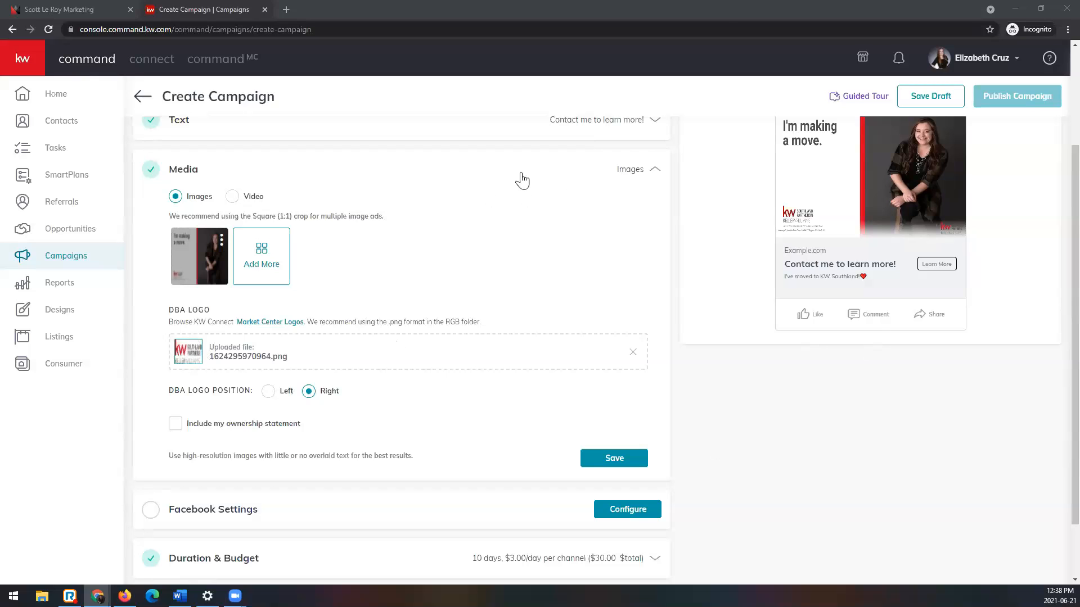
{"action": "right_click", "coordinate": [259, 326]}
{"action": "left_click", "coordinate": [324, 330]}
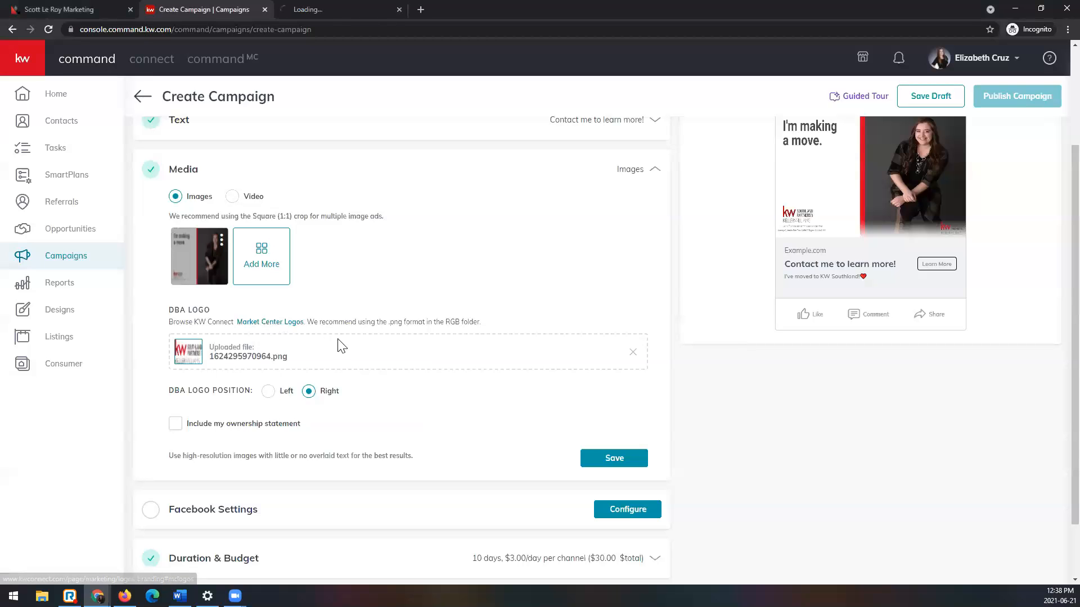
{"action": "left_click", "coordinate": [357, 11]}
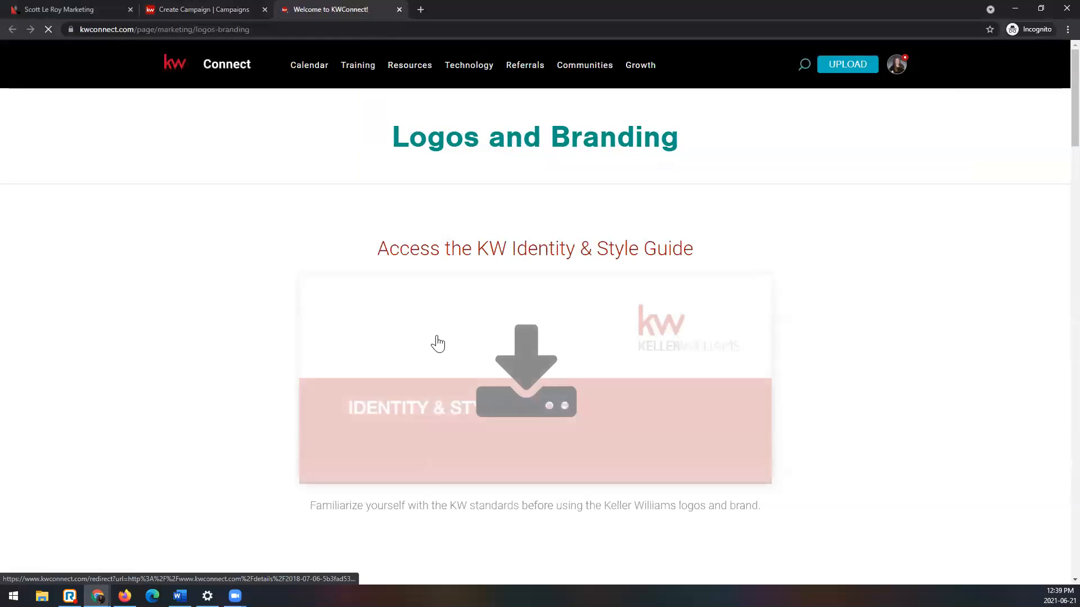
{"action": "scroll", "coordinate": [647, 264], "scroll_direction": "down", "scroll_amount": 10}
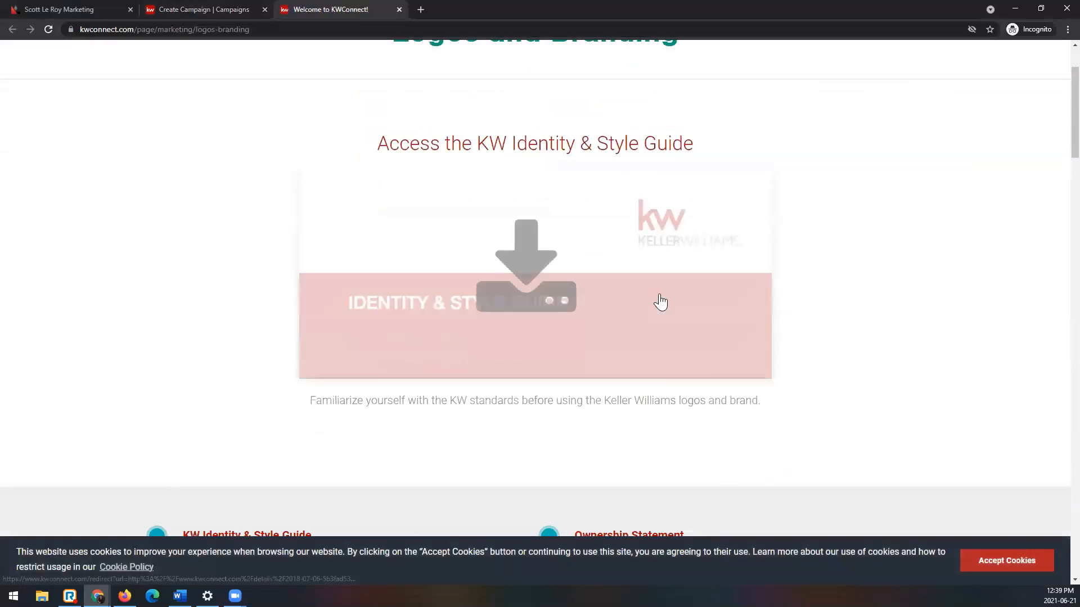
{"action": "scroll", "coordinate": [660, 293], "scroll_direction": "down", "scroll_amount": 5}
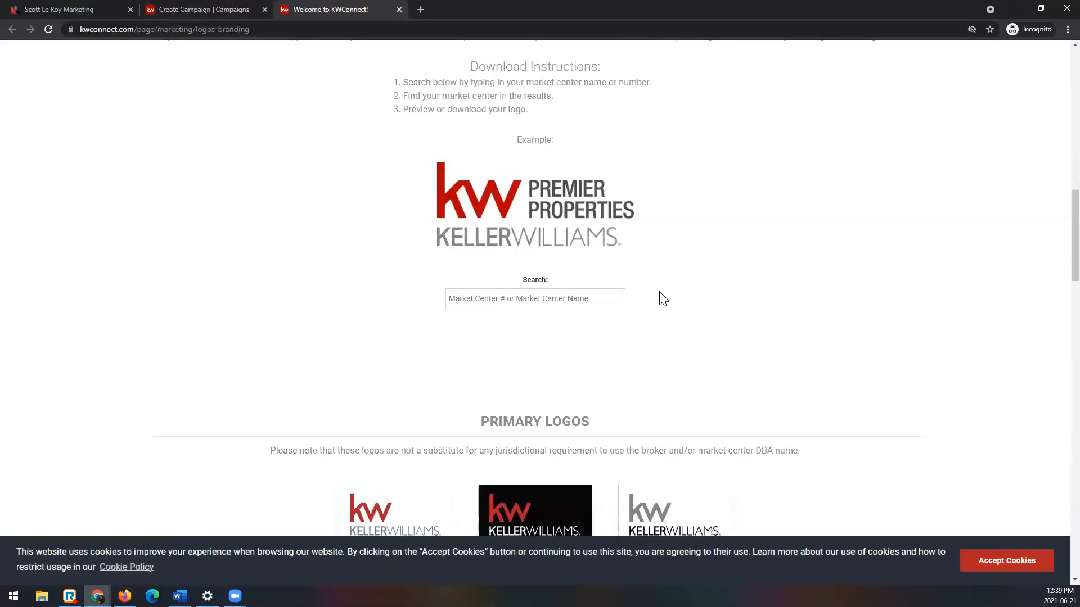
Step: Search the market center logos for 595 and for "premier", and close the Logos and Branding page
{"action": "left_click", "coordinate": [514, 305]}
{"action": "type", "text": "595"}
{"action": "left_click_drag", "start_coordinate": [502, 303], "coordinate": [428, 311]}
{"action": "key", "text": "BackSpace"}
{"action": "type", "text": "pre"}
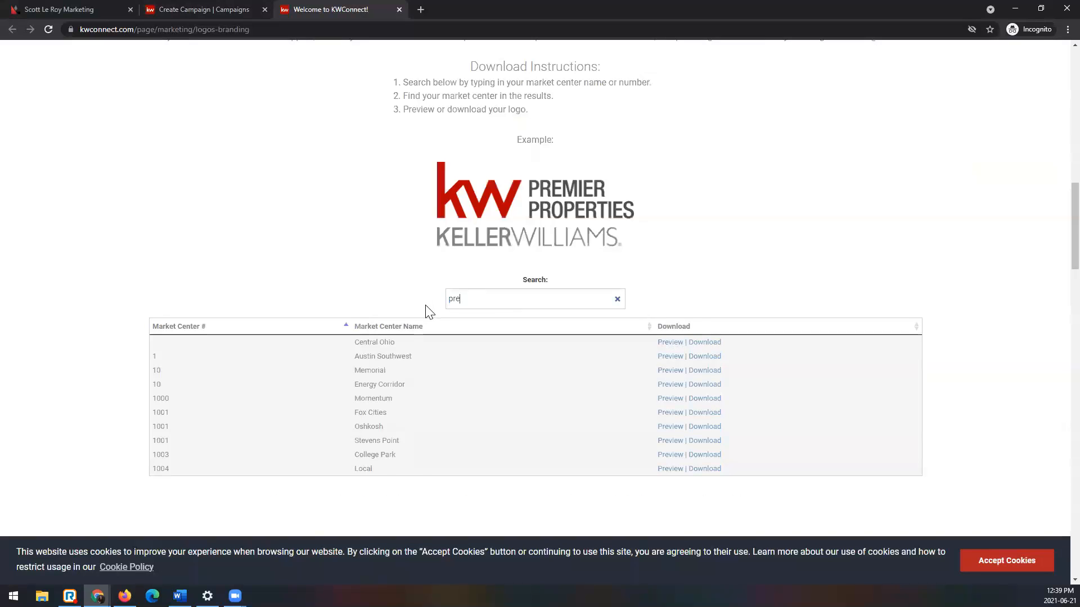
{"action": "type", "text": "mier"}
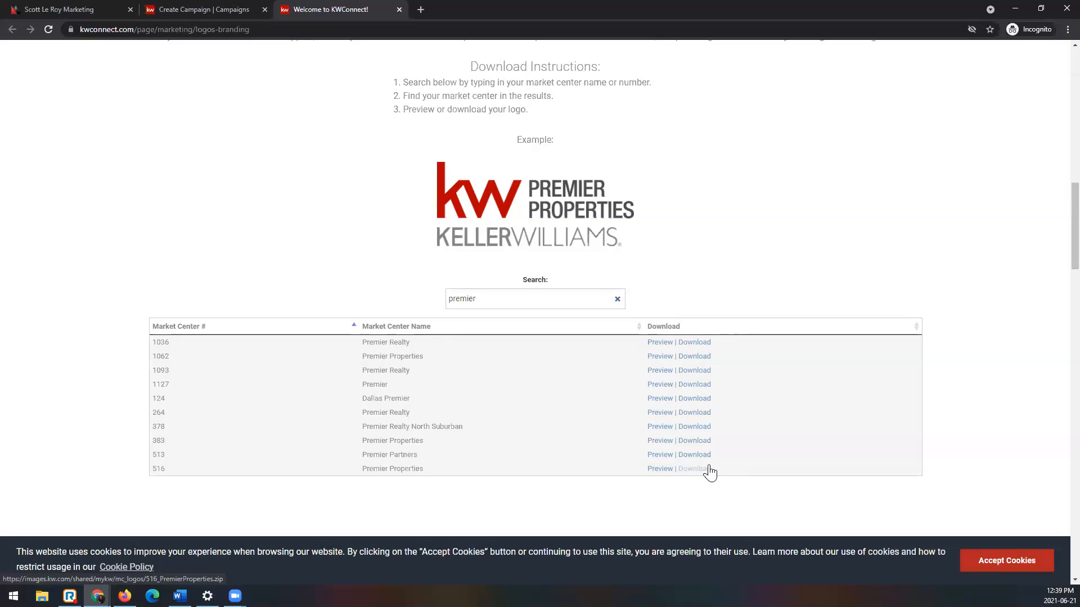
{"action": "left_click", "coordinate": [399, 10]}
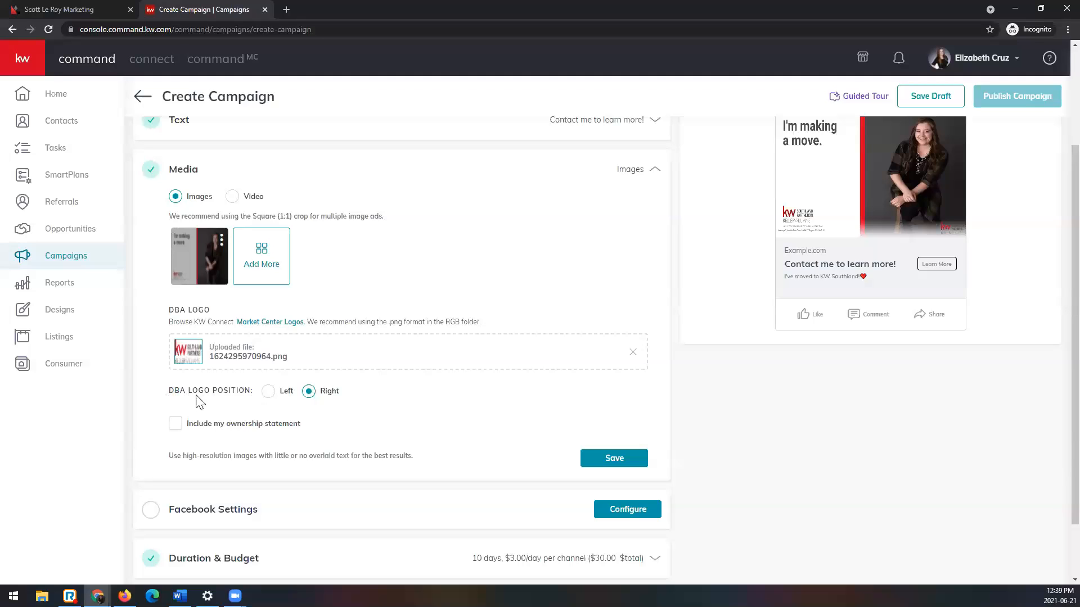
Step: Set the DBA logo position to Left and remove the uploaded DBA logo file from the ad
{"action": "left_click", "coordinate": [268, 397]}
{"action": "scroll", "coordinate": [785, 297], "scroll_direction": "up", "scroll_amount": 1}
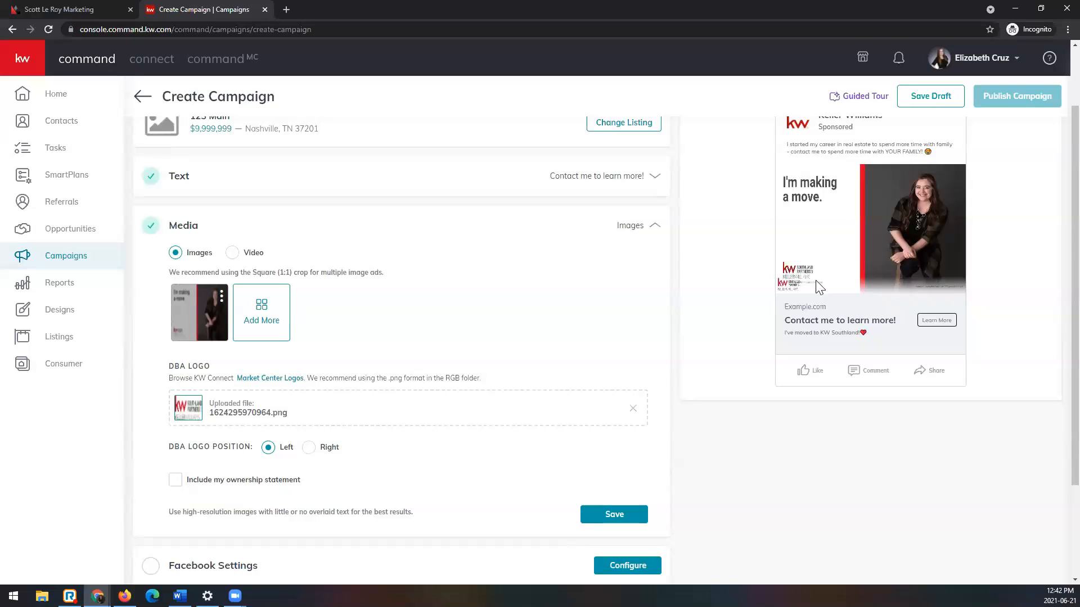
{"action": "left_click", "coordinate": [632, 409]}
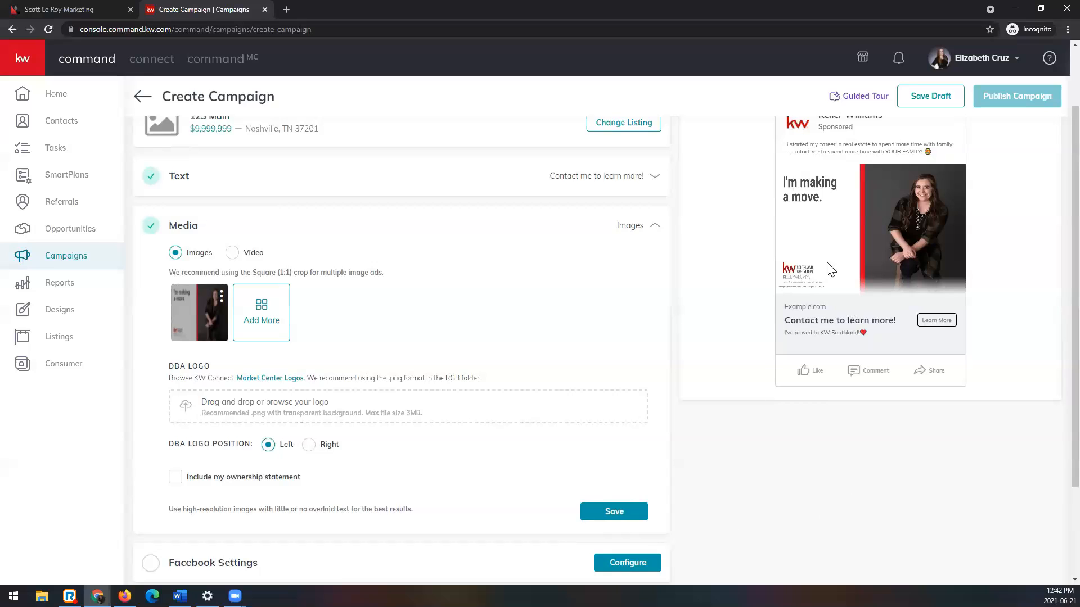
Step: Include the ownership statement and enter "Each office is independently owned and operated."
{"action": "scroll", "coordinate": [175, 428], "scroll_direction": "down", "scroll_amount": 1}
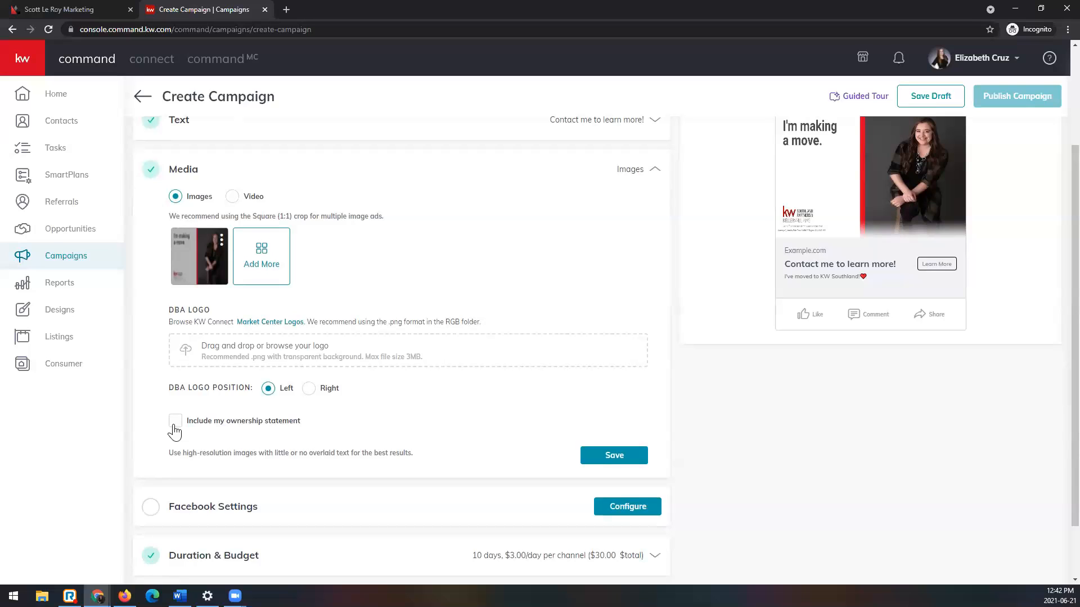
{"action": "left_click", "coordinate": [174, 426]}
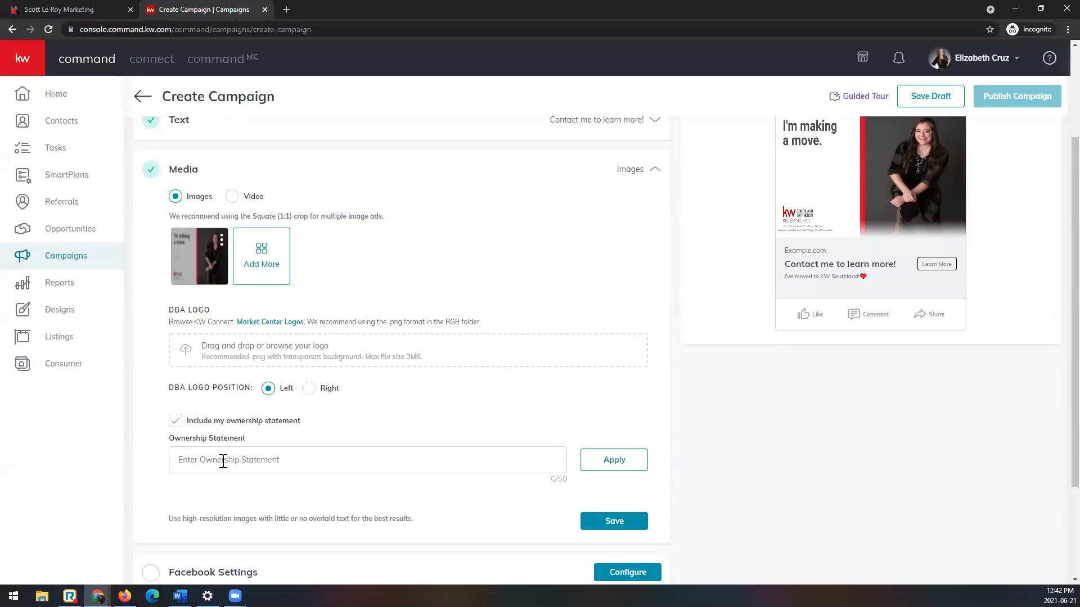
{"action": "left_click", "coordinate": [224, 461]}
{"action": "type", "text": "Each office is independently owned and op"}
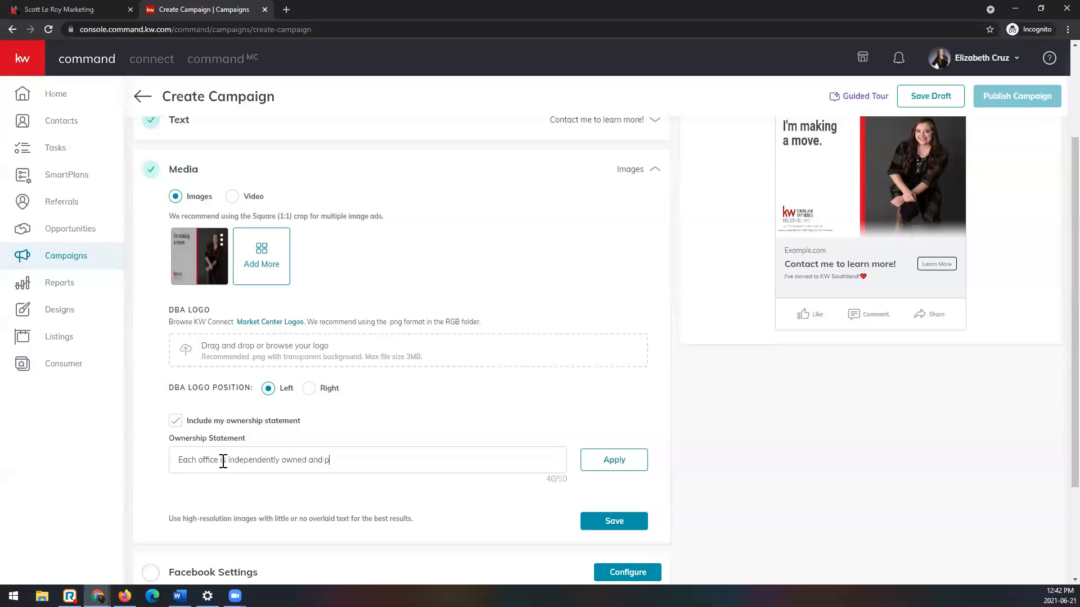
{"action": "type", "text": "erated."}
Step: Try the Right DBA logo position, set it back to Left, and check the ad preview
{"action": "scroll", "coordinate": [814, 257], "scroll_direction": "up", "scroll_amount": 2}
{"action": "scroll", "coordinate": [820, 296], "scroll_direction": "down", "scroll_amount": 3}
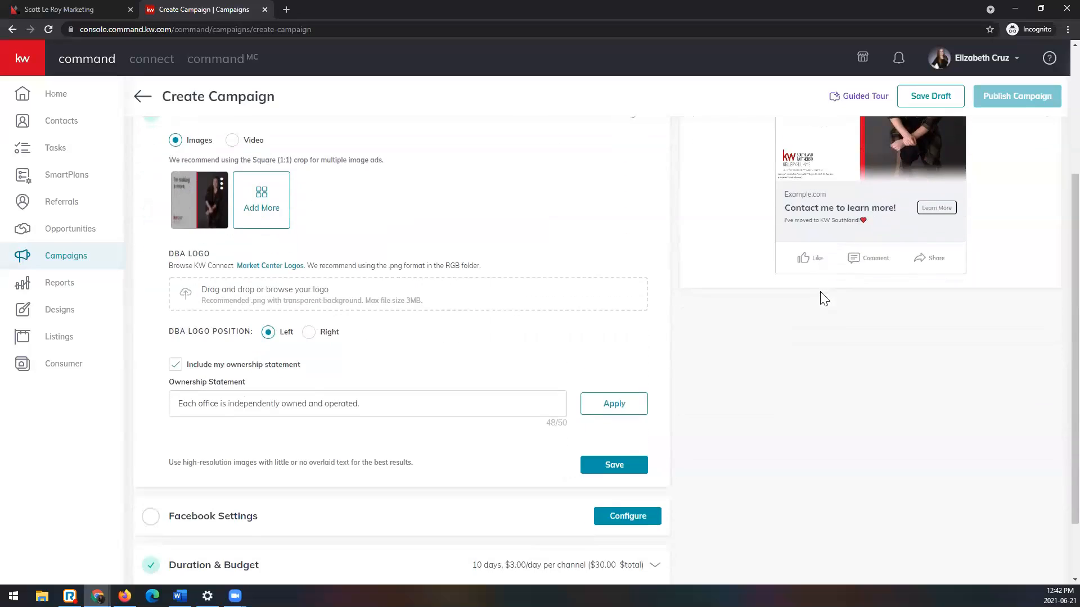
{"action": "left_click", "coordinate": [308, 332]}
{"action": "left_click", "coordinate": [269, 333]}
{"action": "scroll", "coordinate": [898, 337], "scroll_direction": "up", "scroll_amount": 3}
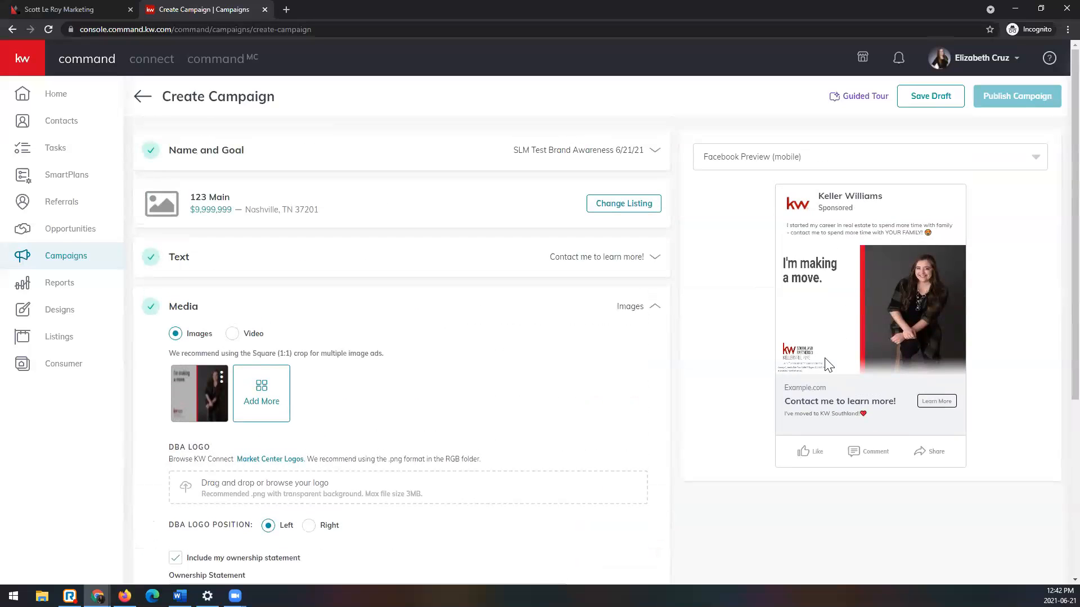
Step: View the ad in the Facebook web feed preview and return to the mobile preview
{"action": "left_click", "coordinate": [892, 157]}
{"action": "left_click", "coordinate": [887, 188]}
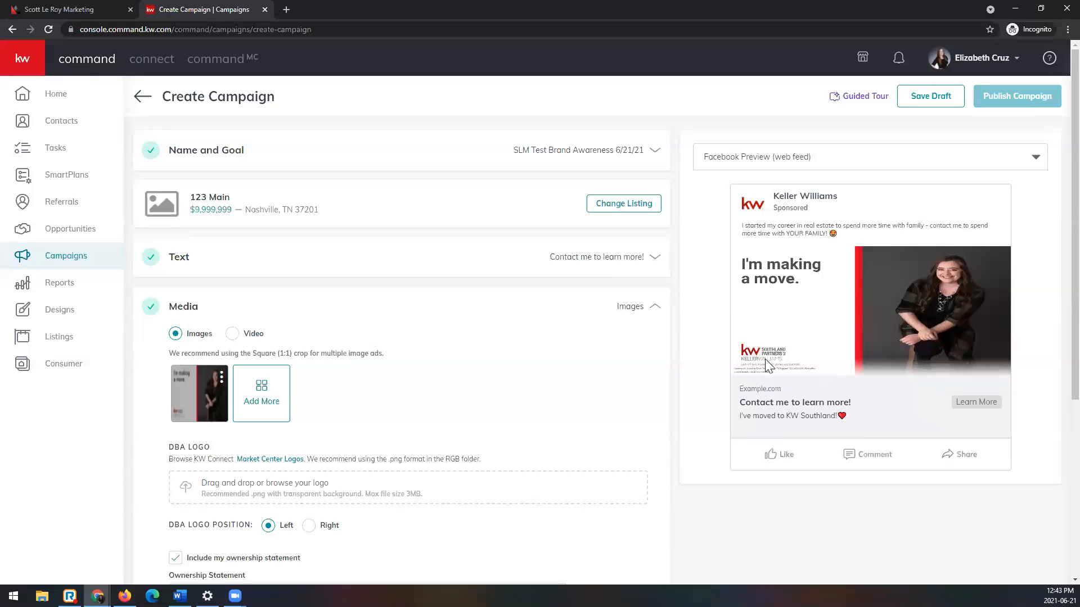
{"action": "scroll", "coordinate": [209, 332], "scroll_direction": "down", "scroll_amount": 2}
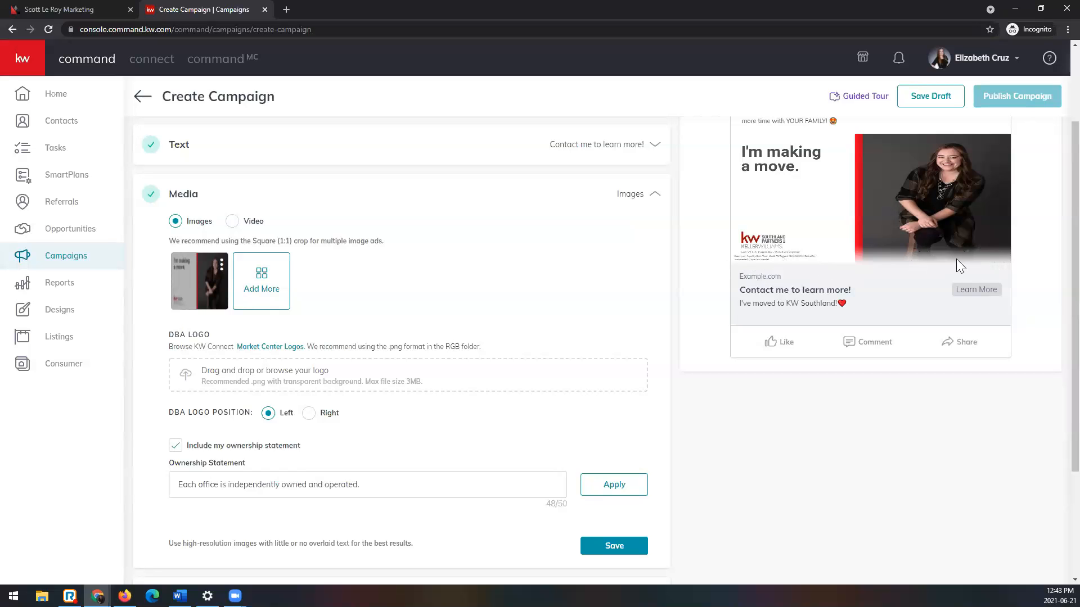
{"action": "scroll", "coordinate": [970, 260], "scroll_direction": "up", "scroll_amount": 2}
{"action": "left_click", "coordinate": [859, 157]}
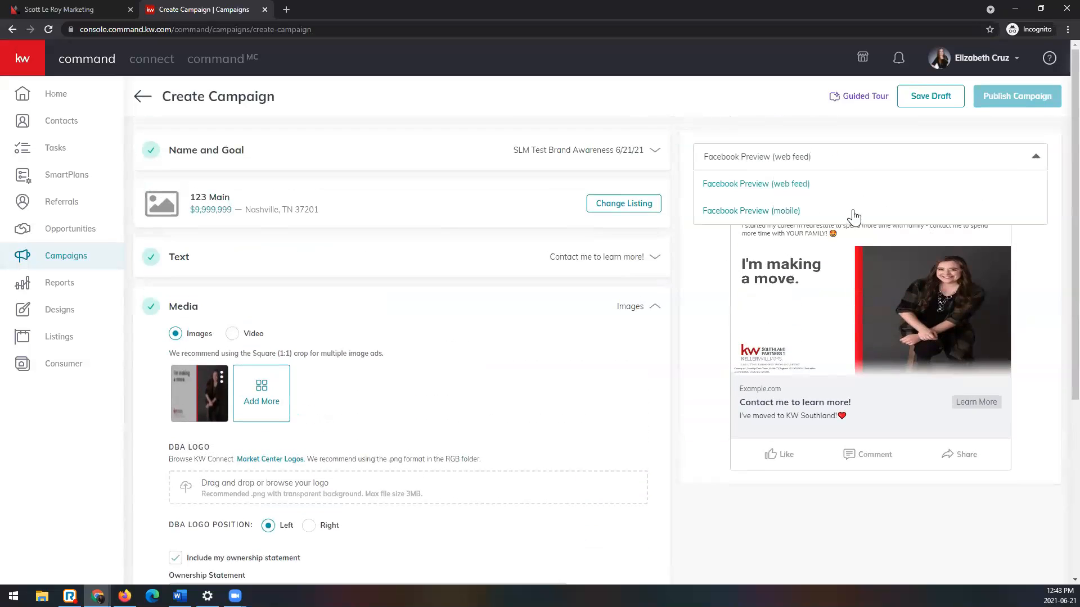
{"action": "left_click", "coordinate": [852, 214]}
Step: Save the Media section and open the Facebook Settings for configuration
{"action": "scroll", "coordinate": [804, 311], "scroll_direction": "down", "scroll_amount": 5}
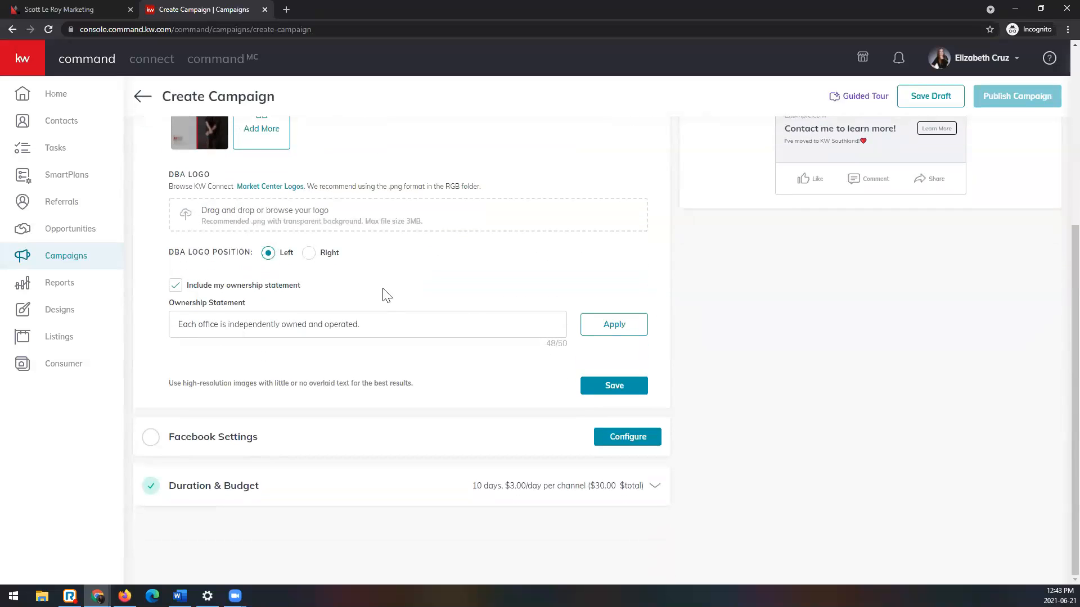
{"action": "left_click", "coordinate": [636, 392]}
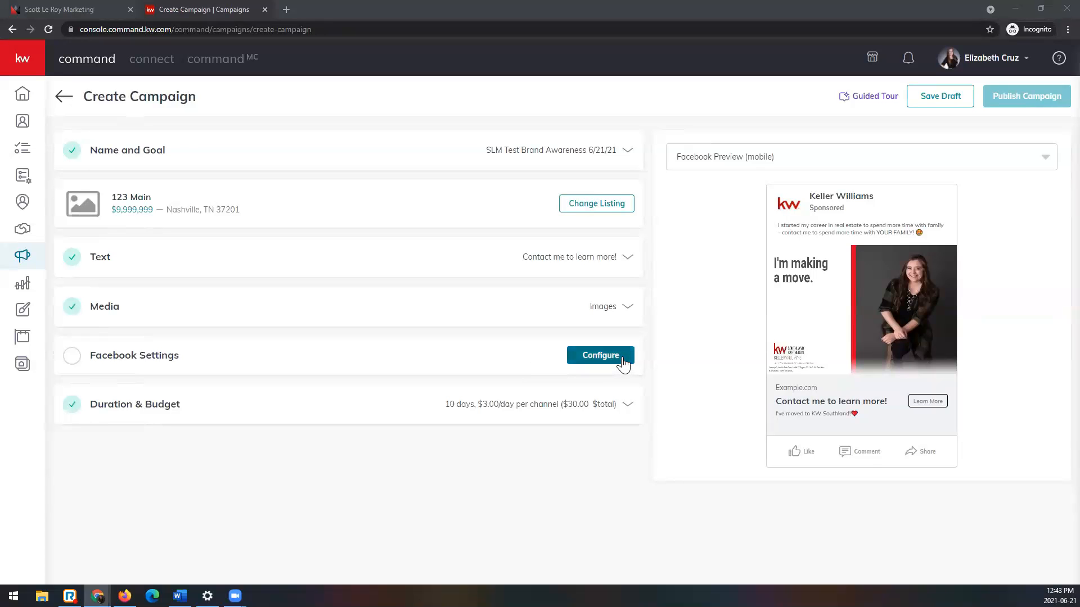
{"action": "left_click", "coordinate": [599, 355]}
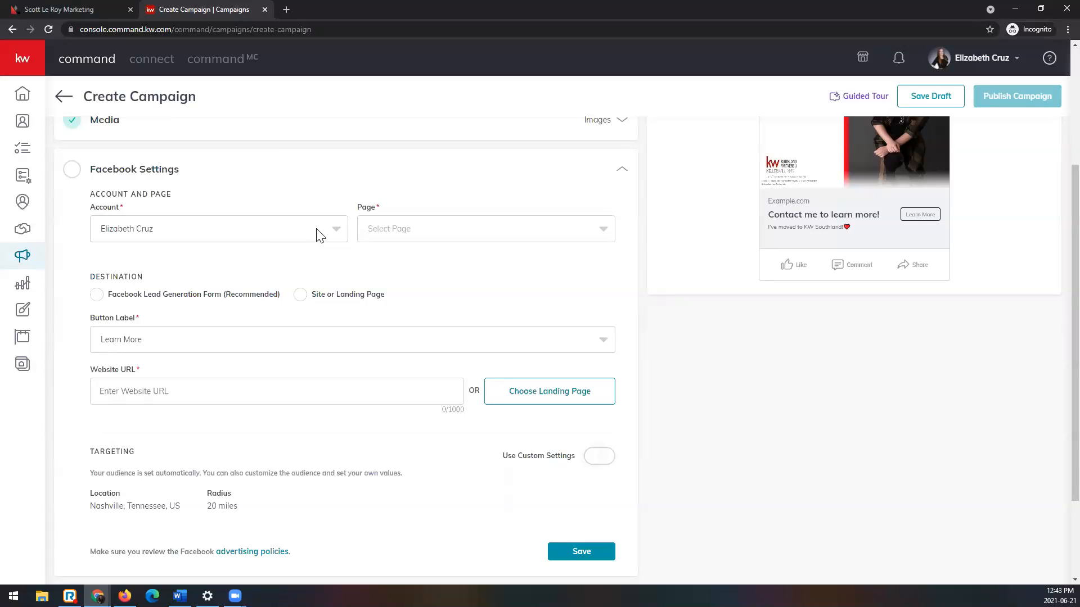
Step: Select the agent's Facebook account and the agent's real estate page with KW Southland Partners, LLC for the ad
{"action": "left_click", "coordinate": [329, 236]}
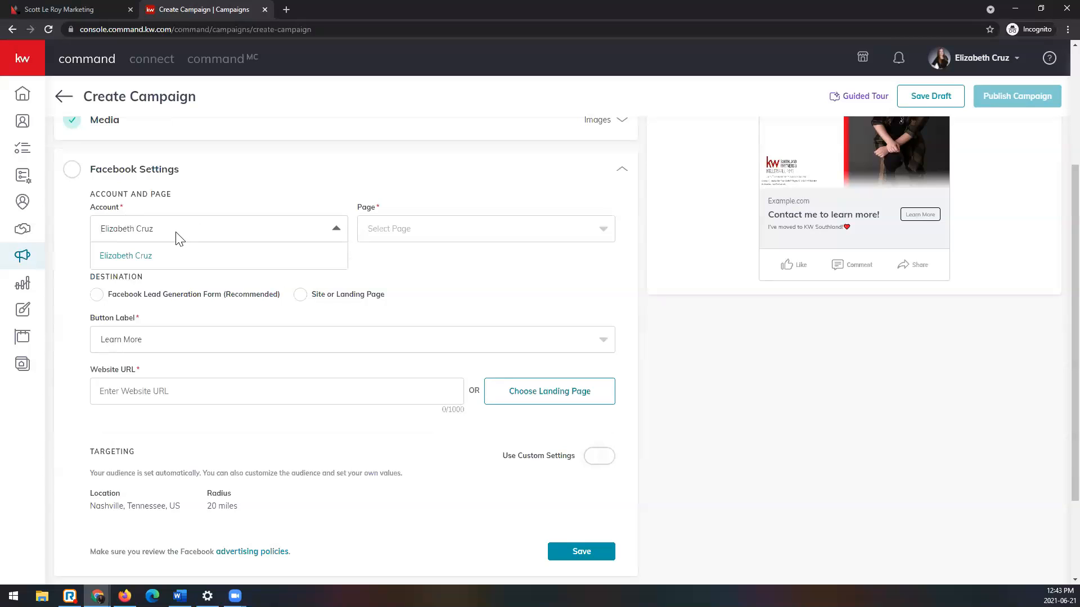
{"action": "left_click", "coordinate": [163, 258]}
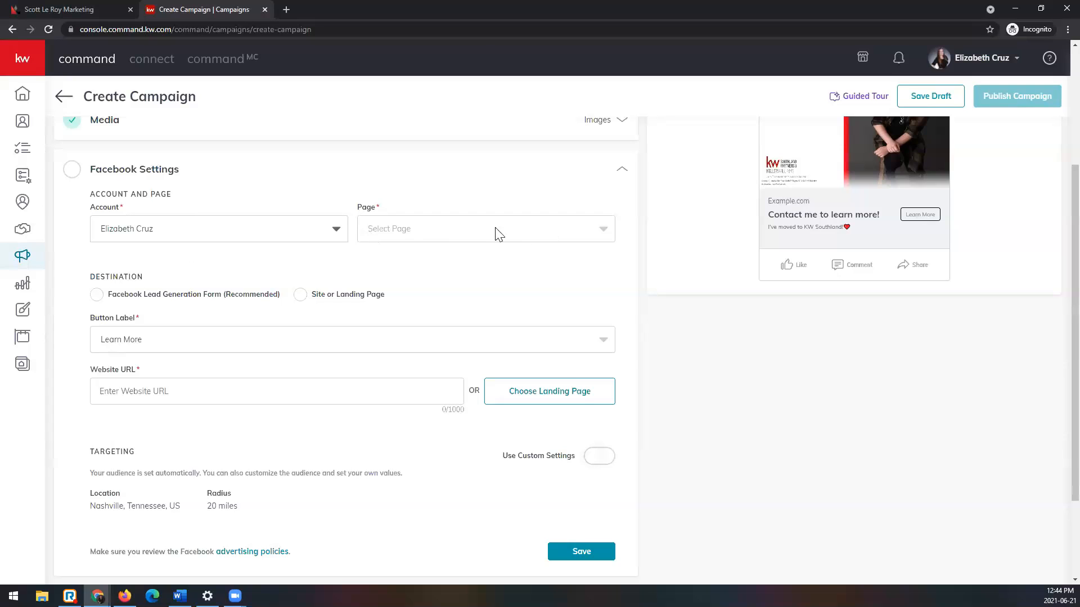
{"action": "left_click", "coordinate": [554, 240]}
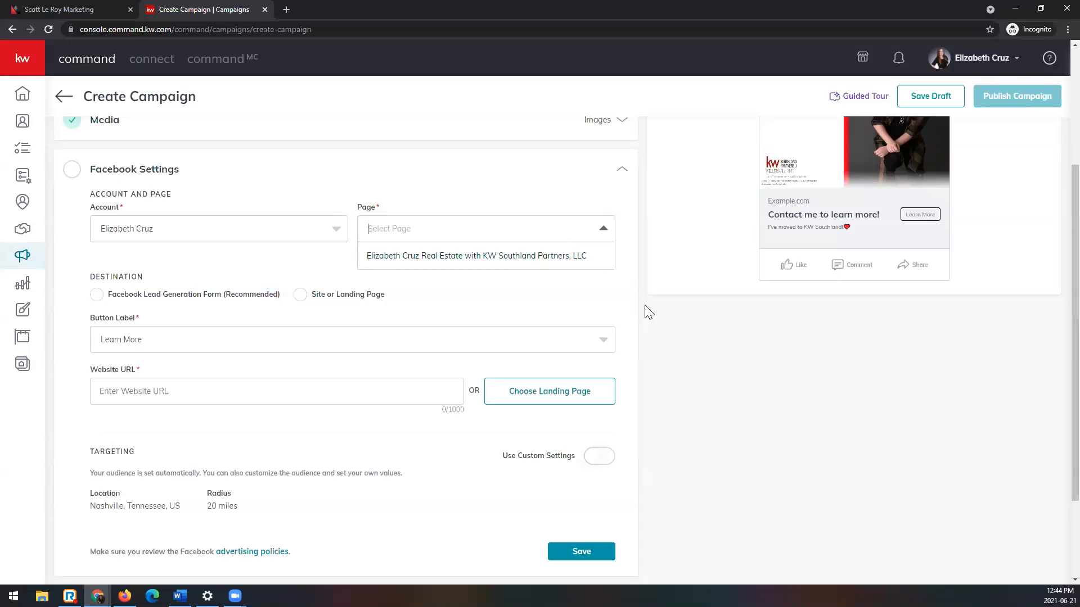
{"action": "scroll", "coordinate": [773, 284], "scroll_direction": "up", "scroll_amount": 2}
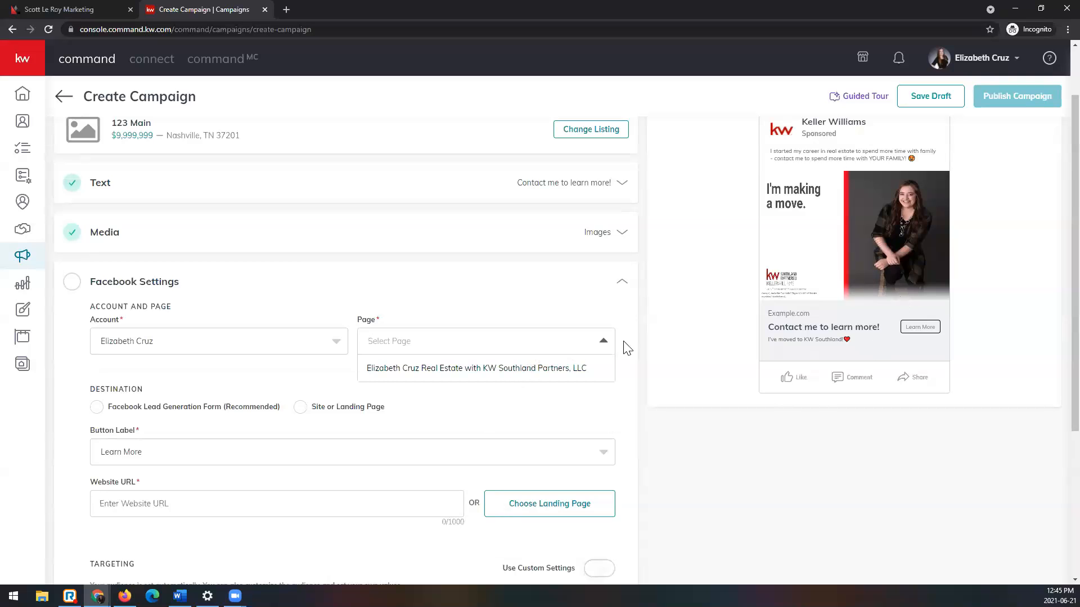
{"action": "left_click", "coordinate": [557, 369]}
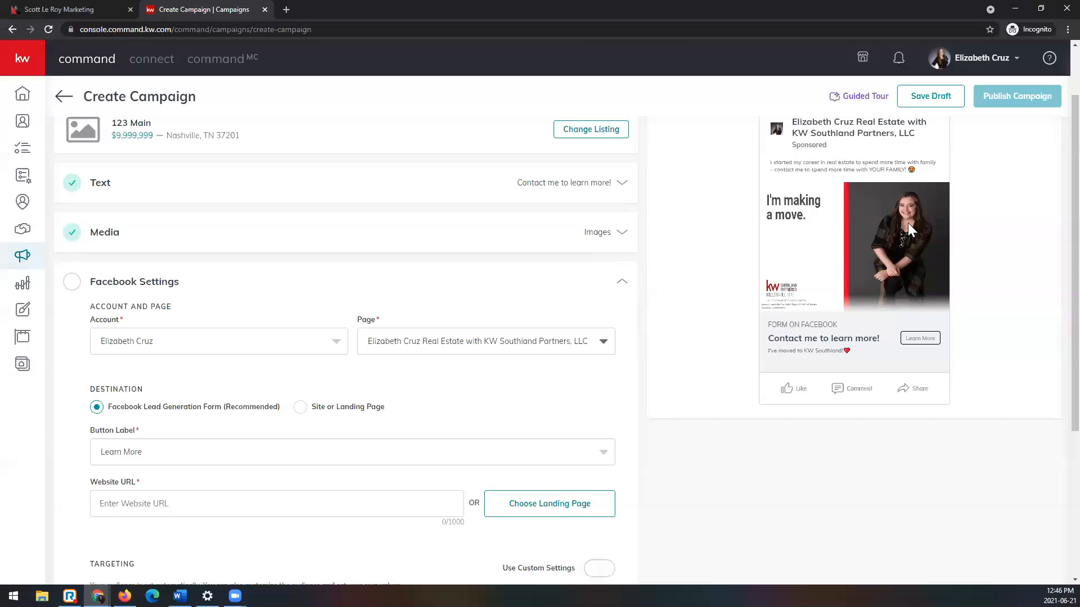
Step: Show the profile menu's options, including Marketplace and Settings, and close it
{"action": "left_click", "coordinate": [996, 67]}
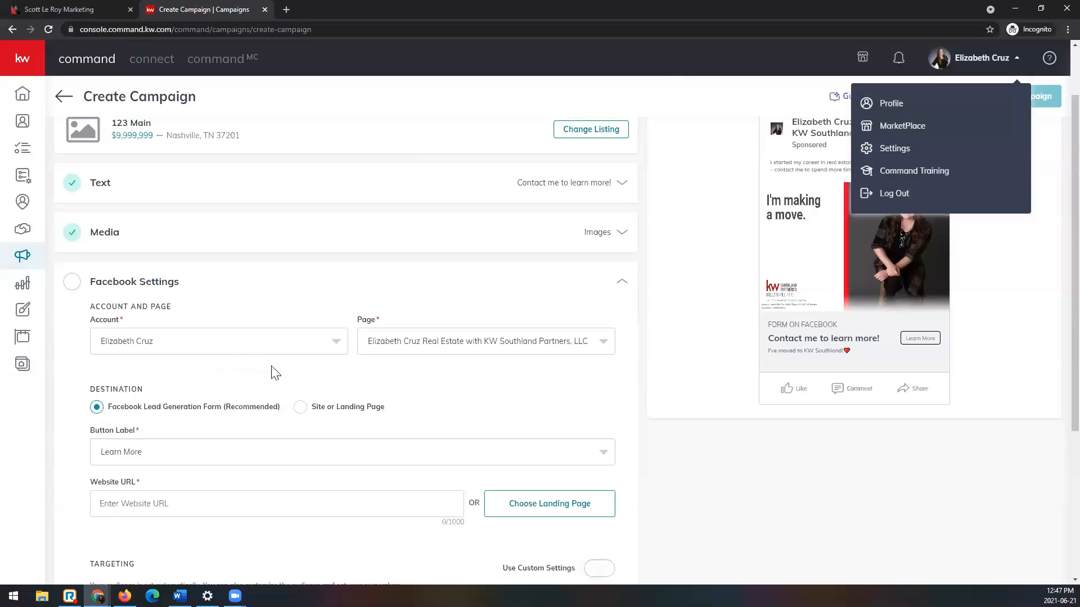
{"action": "left_click", "coordinate": [431, 376]}
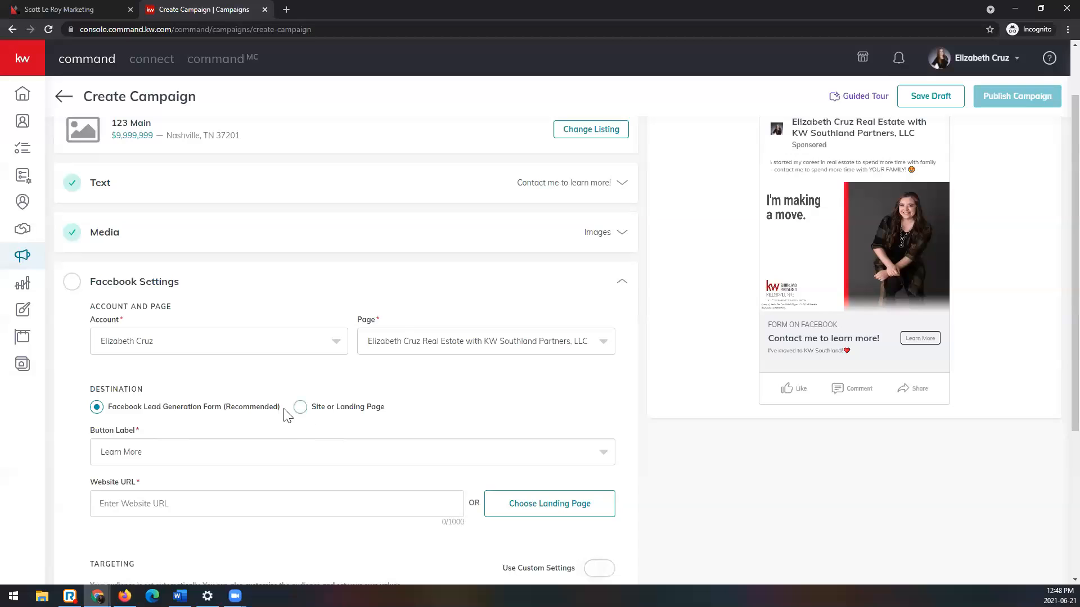
Step: Switch the ad's destination to Site or Landing Page and return it to Facebook Lead Generation Form
{"action": "left_click", "coordinate": [352, 417]}
{"action": "scroll", "coordinate": [394, 417], "scroll_direction": "down", "scroll_amount": 1}
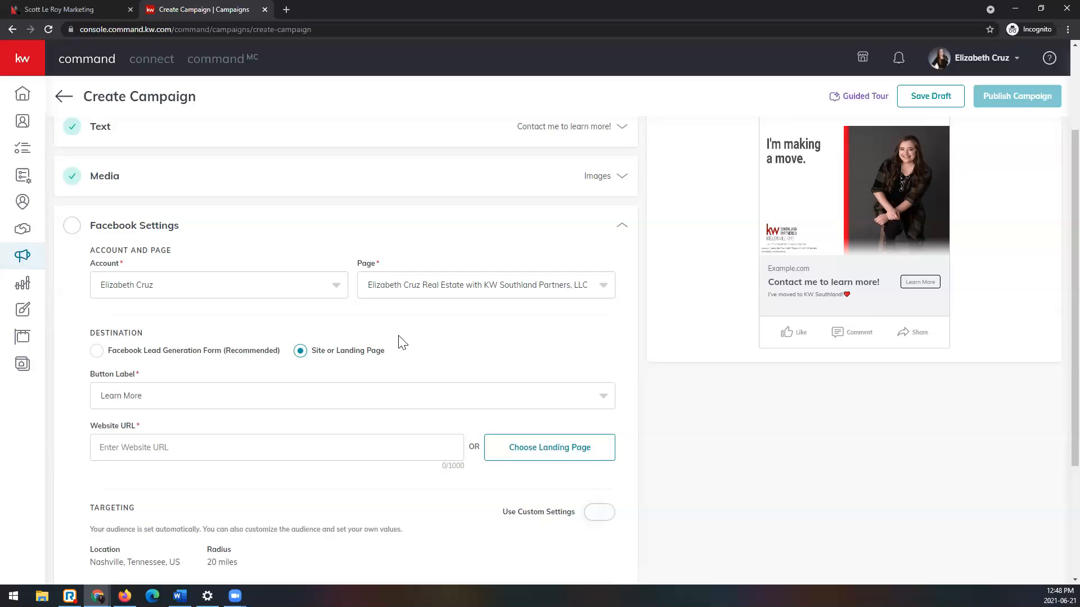
{"action": "left_click", "coordinate": [100, 353]}
{"action": "scroll", "coordinate": [284, 355], "scroll_direction": "down", "scroll_amount": 1}
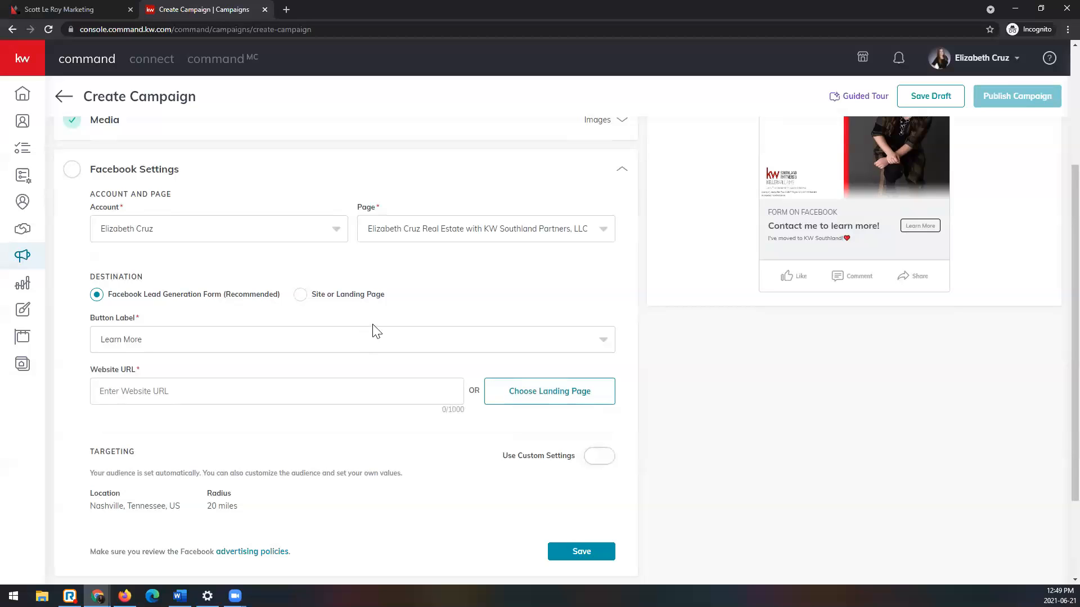
Step: Open the Keller Cloud Ideas portal at ideas.kw.com in a new browser tab
{"action": "key", "text": "ctrl+t"}
{"action": "type", "text": "idea"}
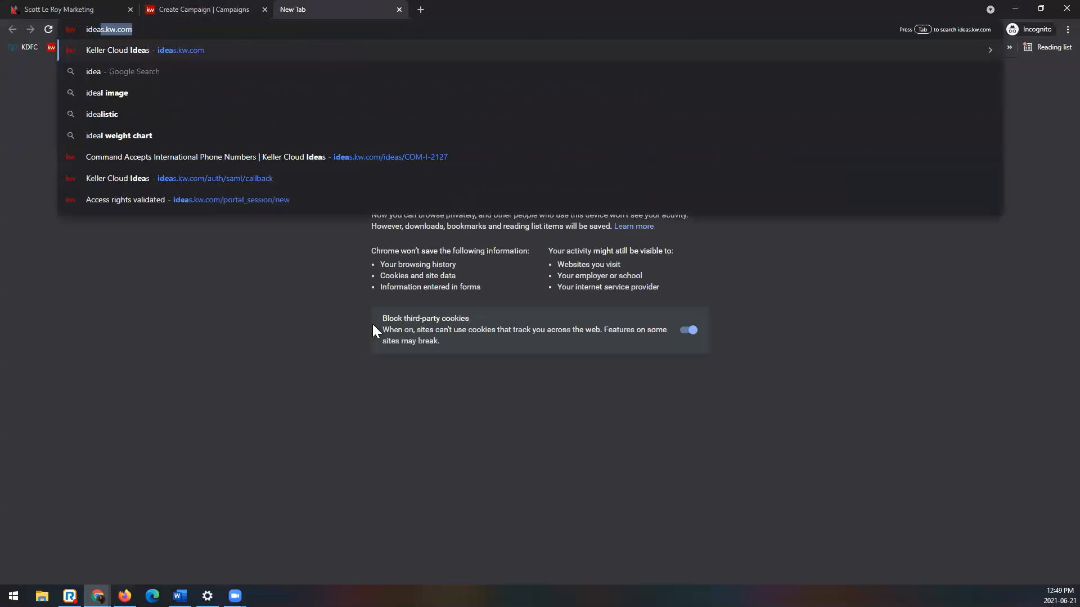
{"action": "key", "text": "Return"}
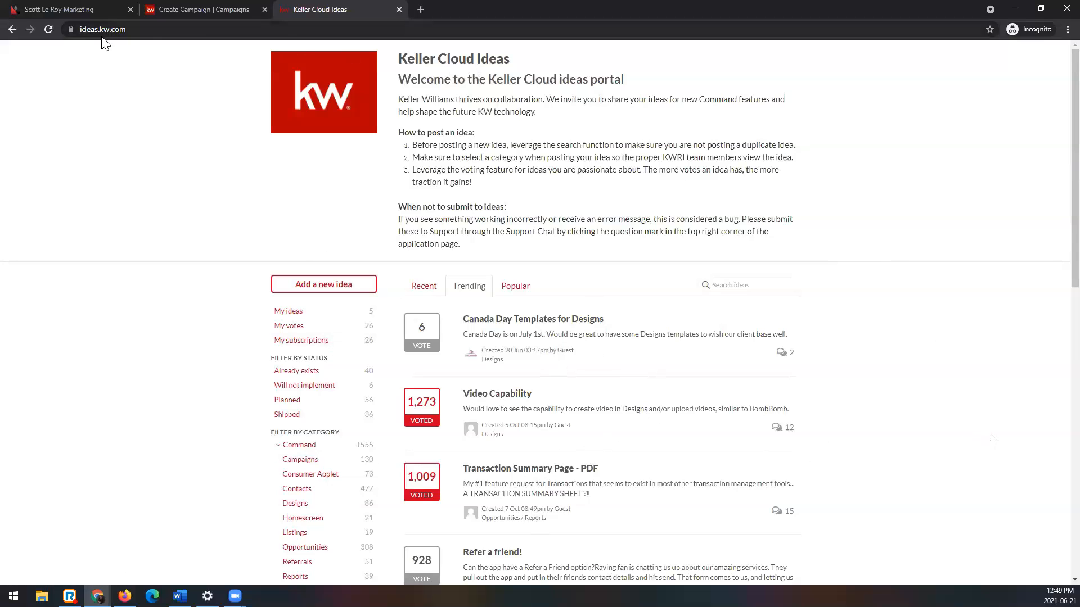
{"action": "left_click", "coordinate": [150, 30]}
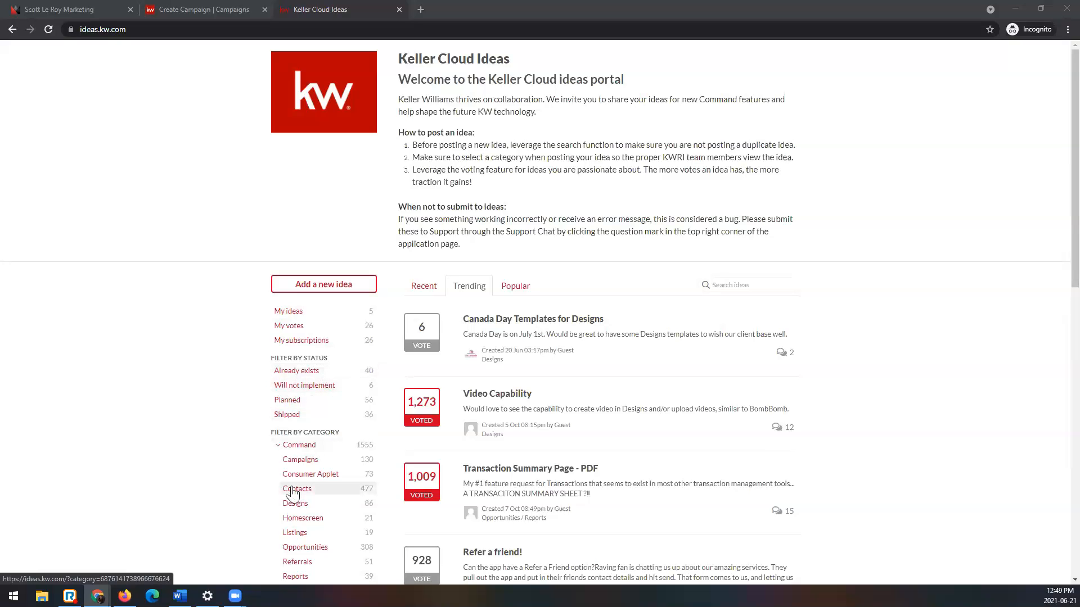
Step: Filter the ideas by the Campaigns category, review the trending requests and close the portal to return to the campaign
{"action": "scroll", "coordinate": [342, 369], "scroll_direction": "down", "scroll_amount": 4}
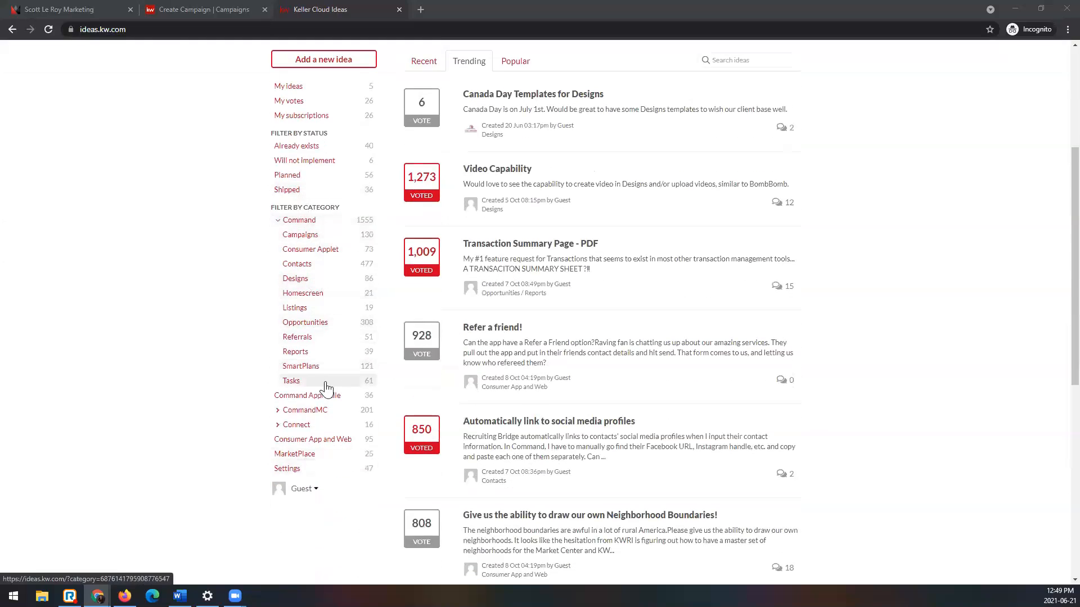
{"action": "left_click", "coordinate": [326, 237]}
{"action": "scroll", "coordinate": [273, 453], "scroll_direction": "down", "scroll_amount": 1}
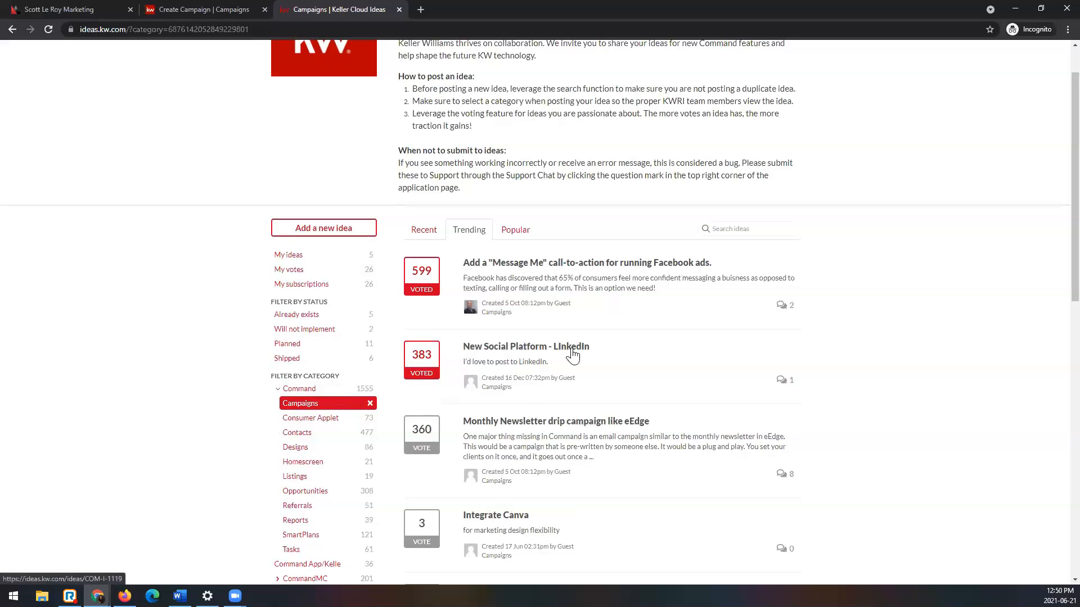
{"action": "scroll", "coordinate": [572, 354], "scroll_direction": "down", "scroll_amount": 3}
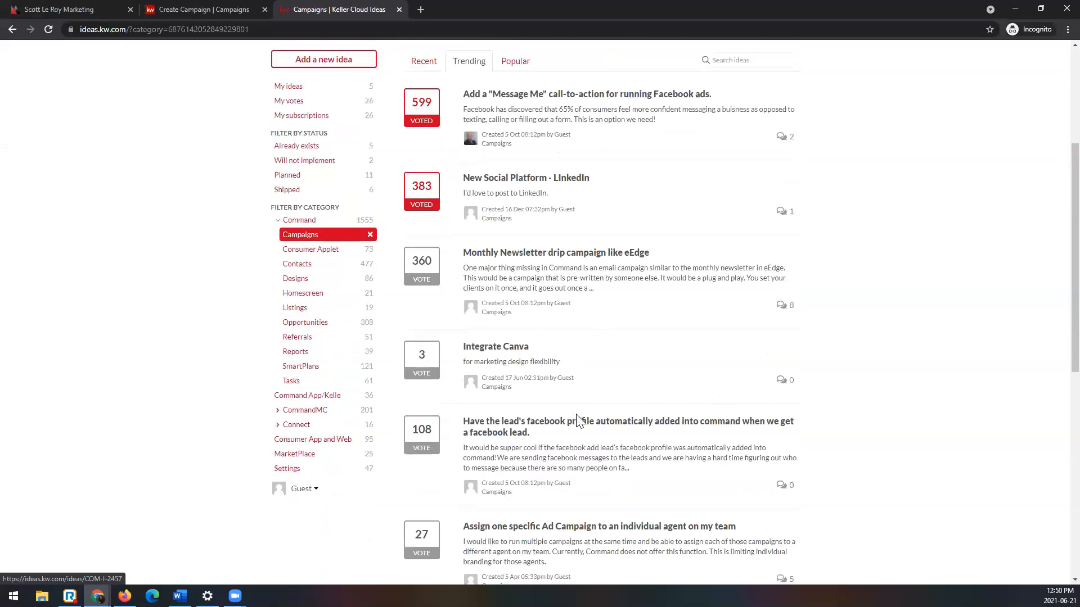
{"action": "scroll", "coordinate": [578, 420], "scroll_direction": "down", "scroll_amount": 4}
{"action": "scroll", "coordinate": [565, 436], "scroll_direction": "up", "scroll_amount": 5}
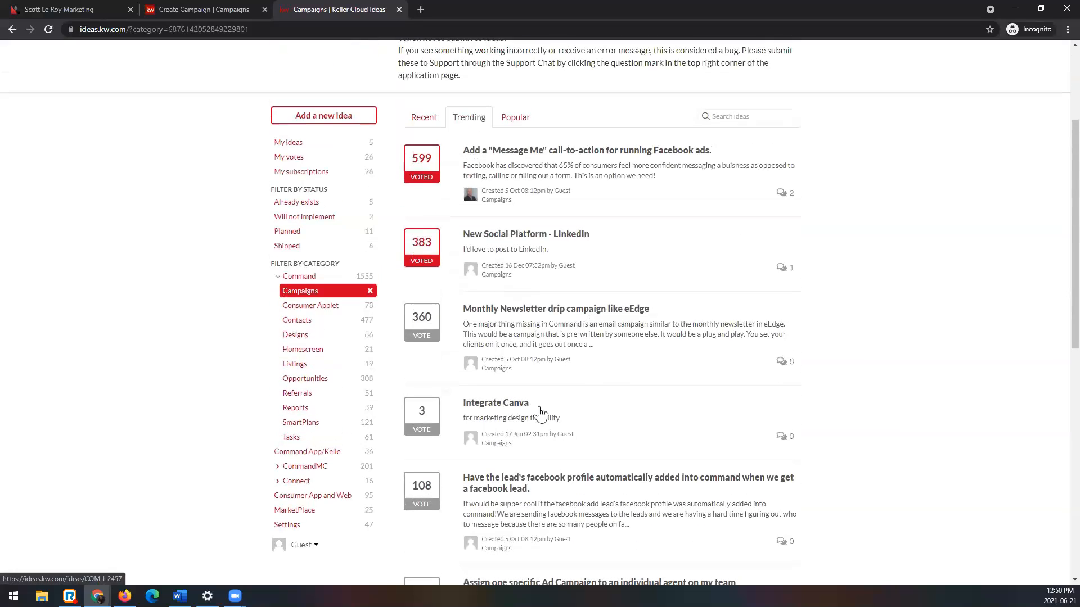
{"action": "scroll", "coordinate": [462, 488], "scroll_direction": "up", "scroll_amount": 3}
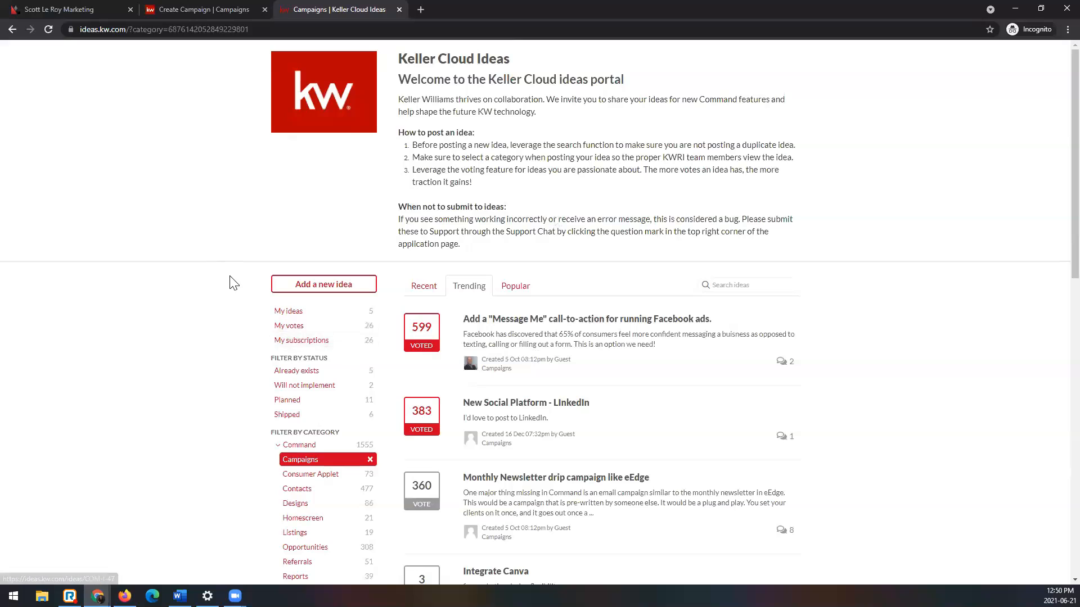
{"action": "left_click", "coordinate": [400, 9]}
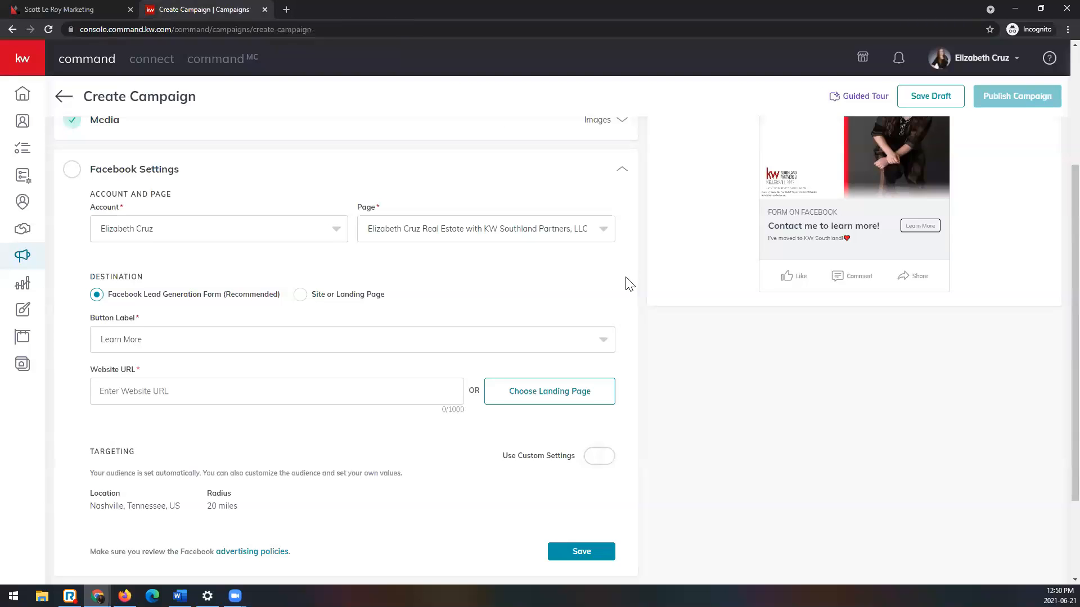
Step: Review the button label choices in the Facebook Settings and keep Learn More
{"action": "scroll", "coordinate": [624, 281], "scroll_direction": "down", "scroll_amount": 1}
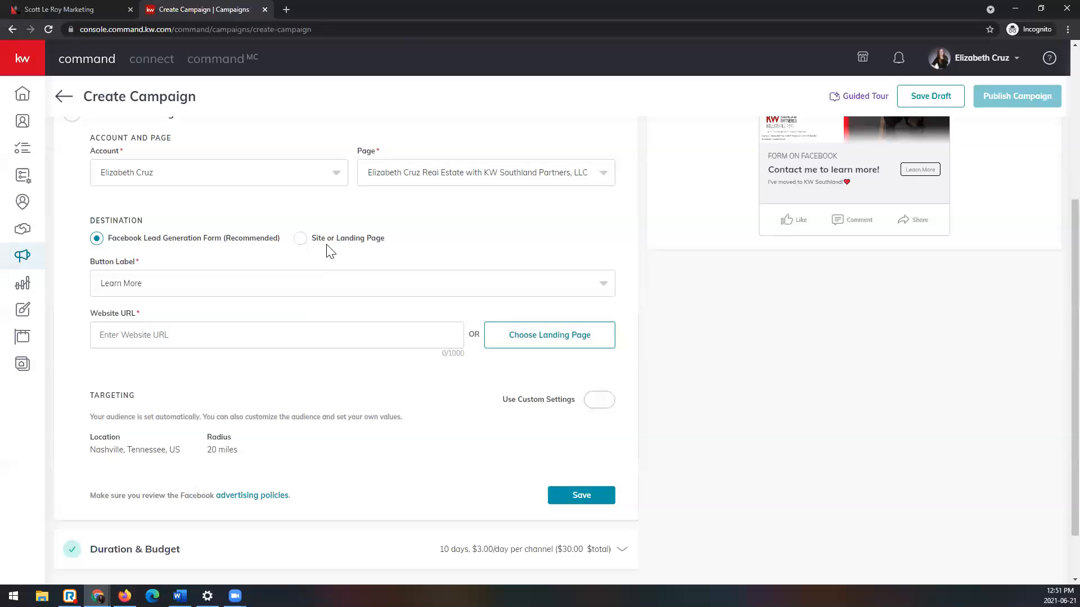
{"action": "left_click", "coordinate": [360, 289]}
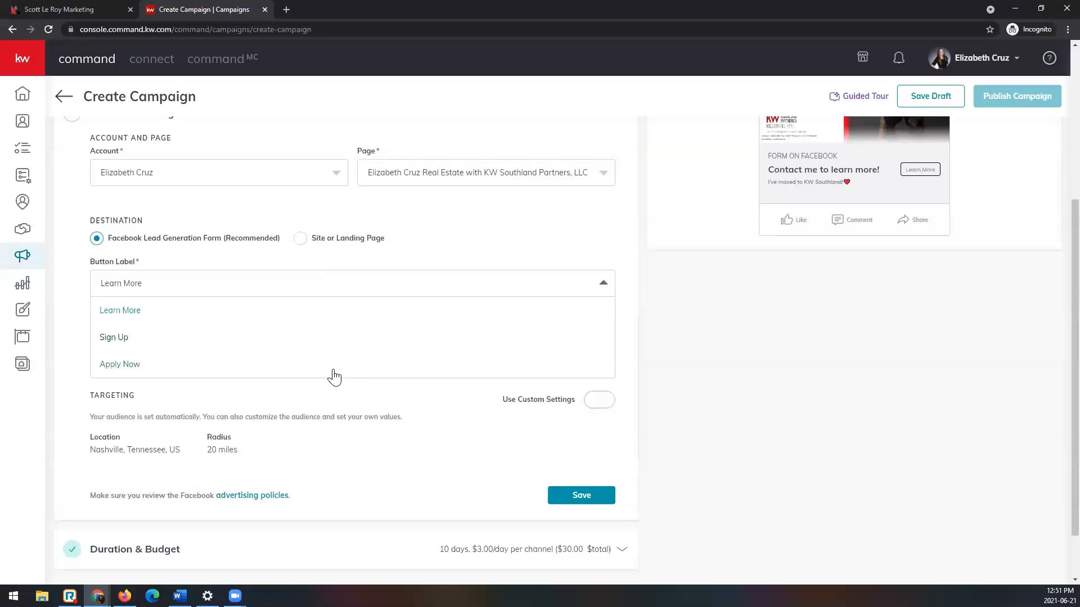
{"action": "left_click", "coordinate": [341, 311]}
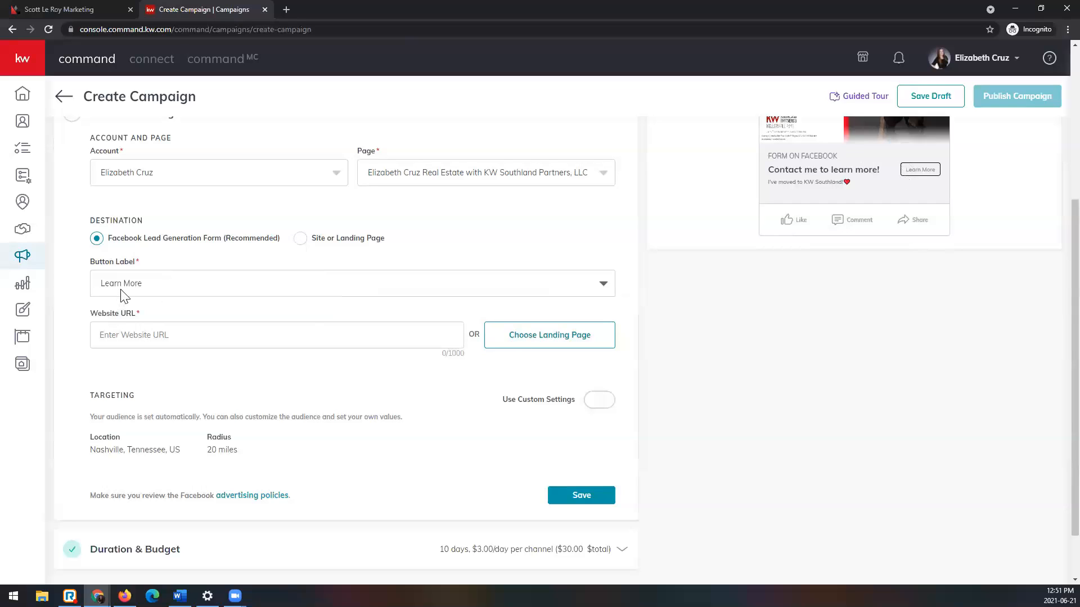
{"action": "left_click", "coordinate": [601, 285]}
{"action": "left_click", "coordinate": [604, 286]}
{"action": "scroll", "coordinate": [607, 289], "scroll_direction": "down", "scroll_amount": 1}
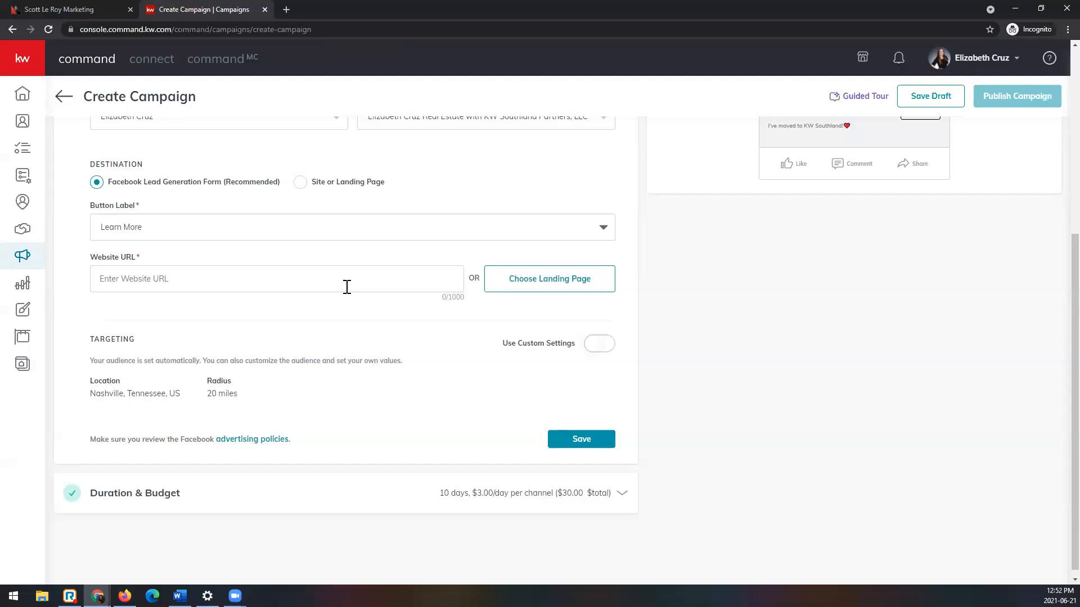
{"action": "left_click", "coordinate": [347, 287]}
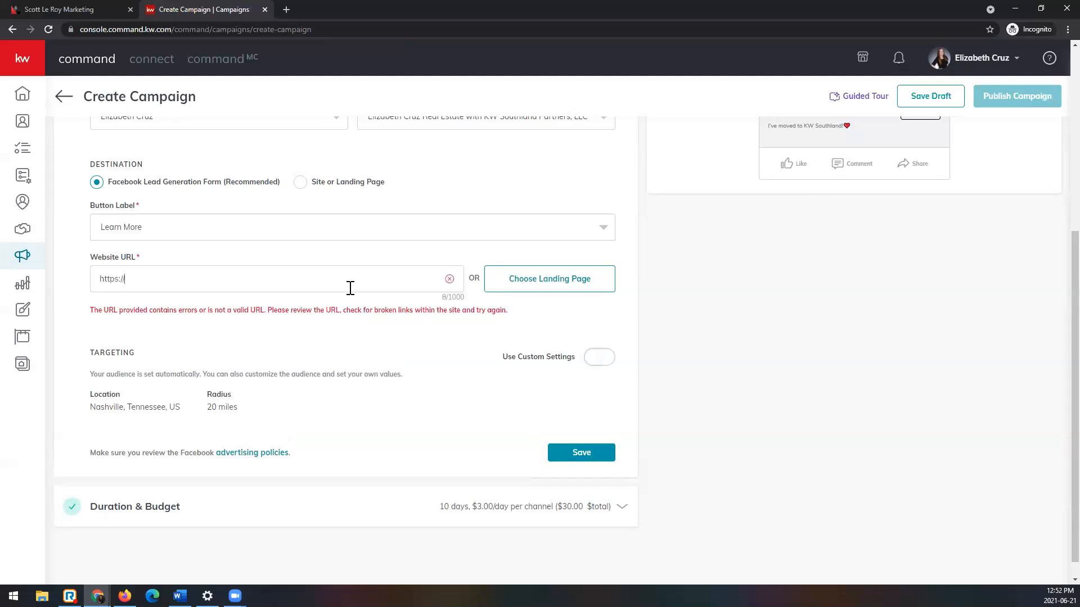
{"action": "scroll", "coordinate": [350, 287], "scroll_direction": "up", "scroll_amount": 5}
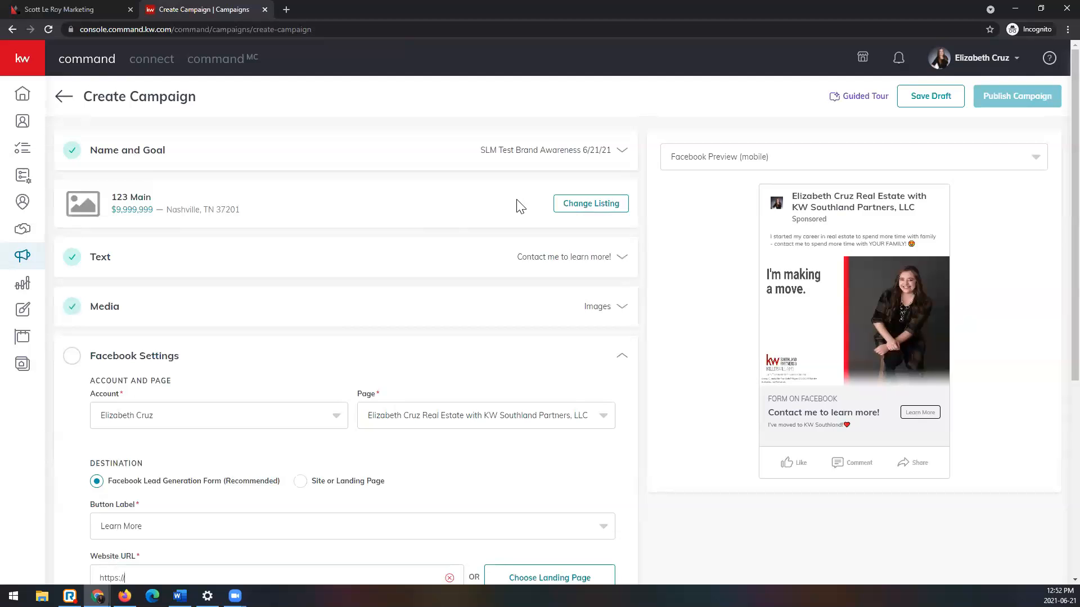
{"action": "scroll", "coordinate": [523, 214], "scroll_direction": "down", "scroll_amount": 5}
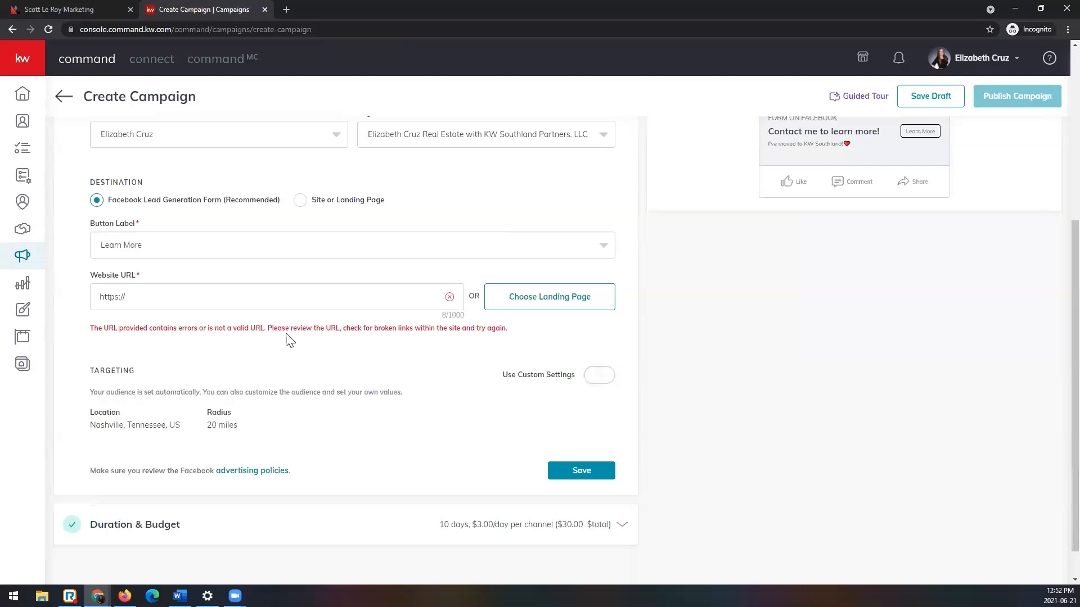
Step: Open the agent's KW website in a new browser tab
{"action": "key", "text": "ctrl+t"}
{"action": "key", "text": "Return"}
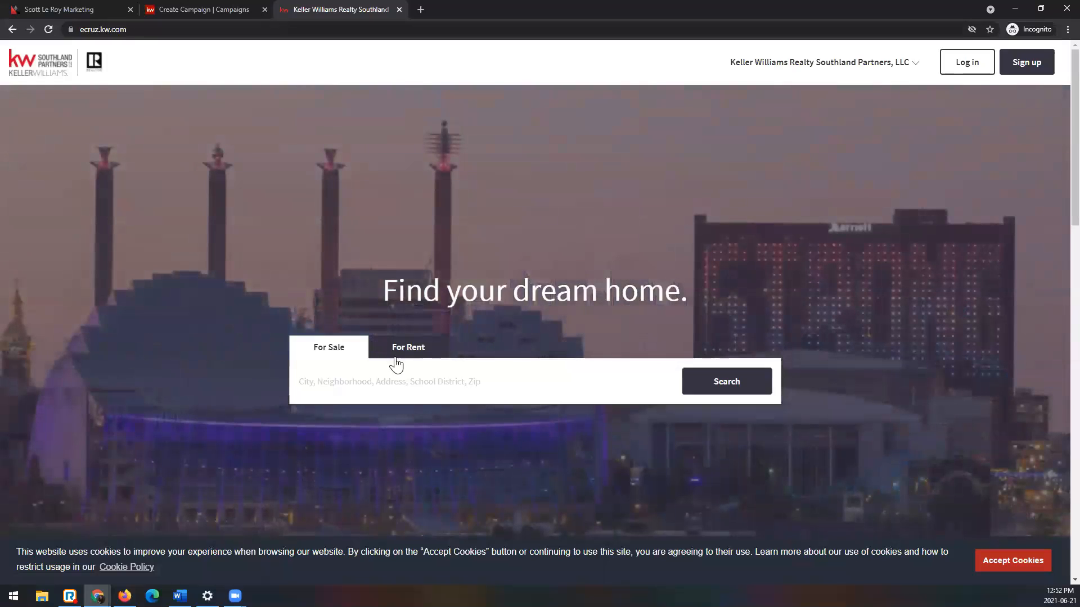
Step: Search the agent's website for the campaign listing's full address, checking its city and ZIP code in the campaign
{"action": "left_click", "coordinate": [423, 379]}
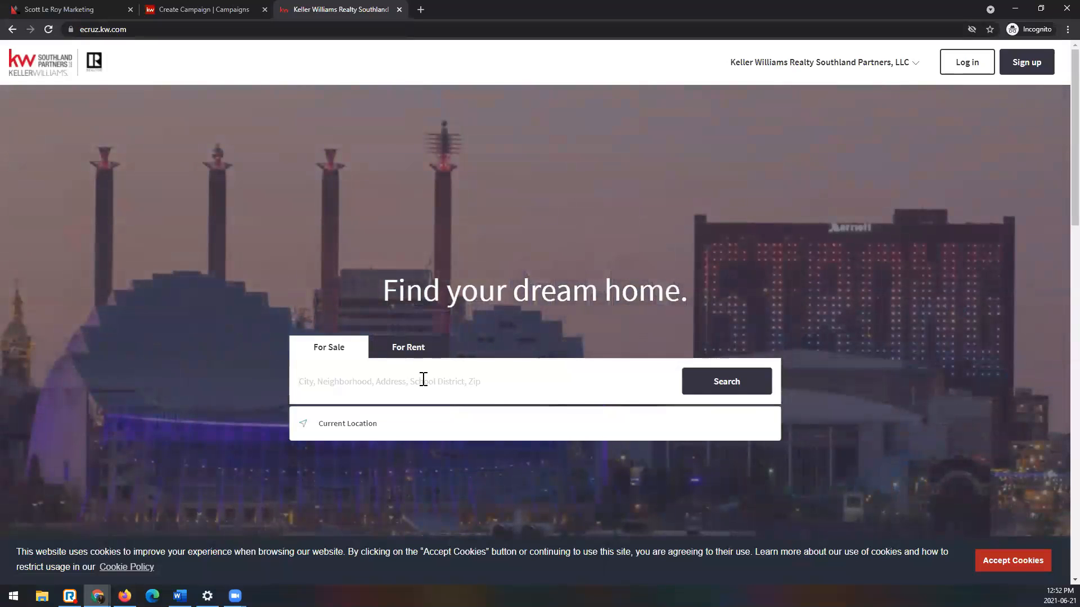
{"action": "type", "text": "123 main st"}
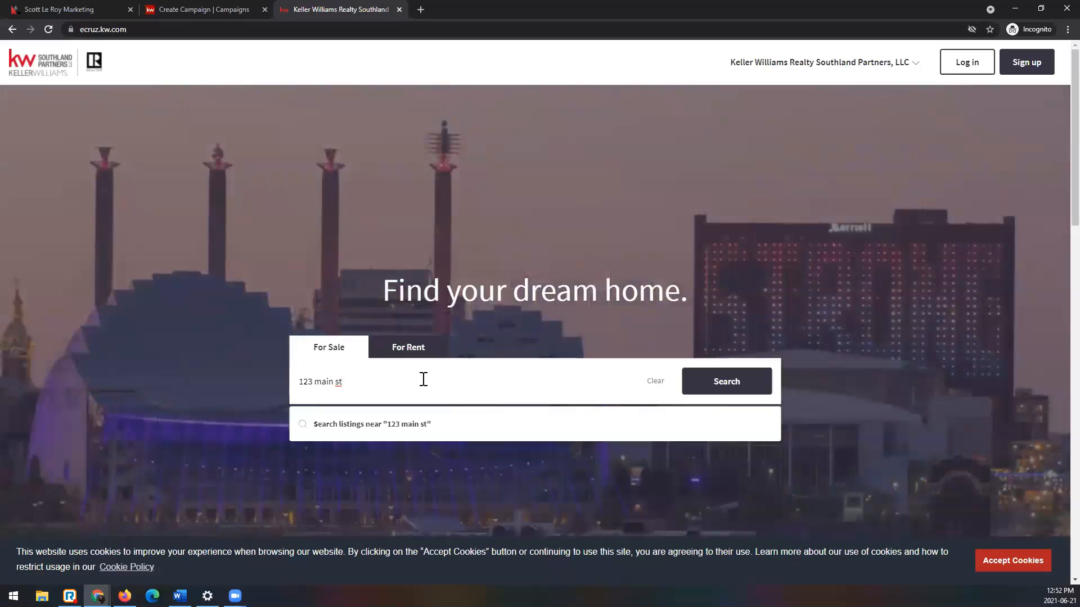
{"action": "left_click", "coordinate": [212, 9]}
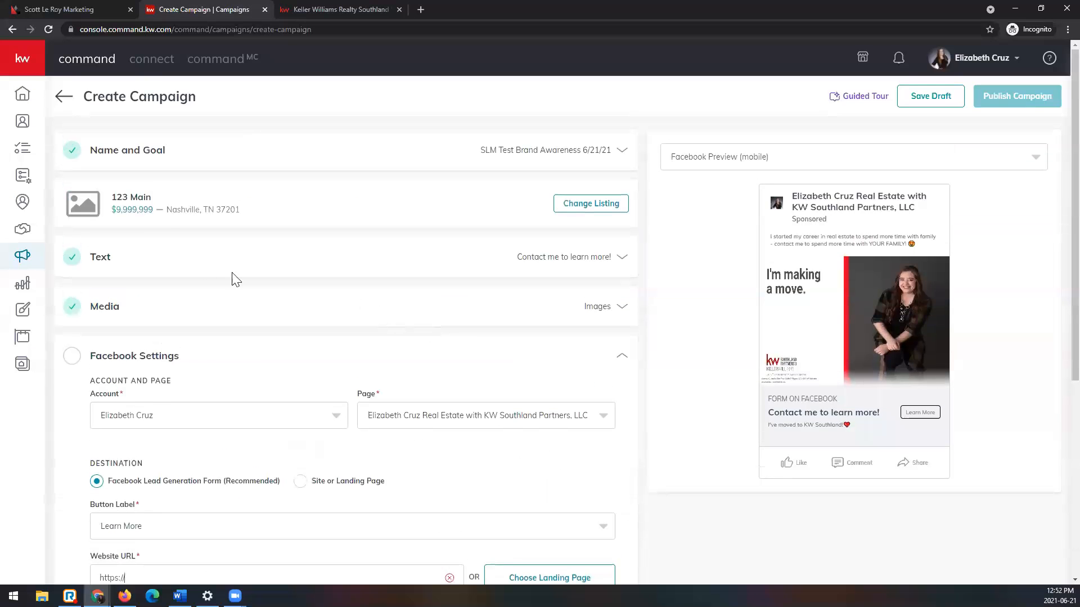
{"action": "left_click", "coordinate": [319, 6]}
{"action": "type", "text": "nashivll"}
{"action": "key", "text": "BackSpace"}
{"action": "key", "text": "BackSpace"}
{"action": "key", "text": "BackSpace"}
{"action": "key", "text": "BackSpace"}
{"action": "type", "text": "ville tn 37"}
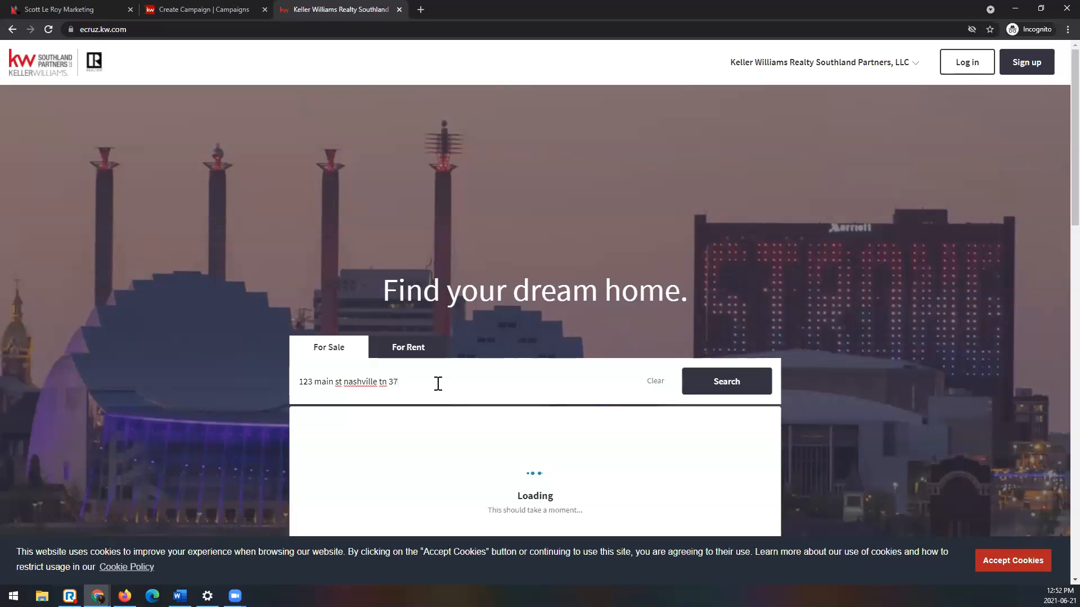
{"action": "type", "text": "201"}
{"action": "key", "text": "Return"}
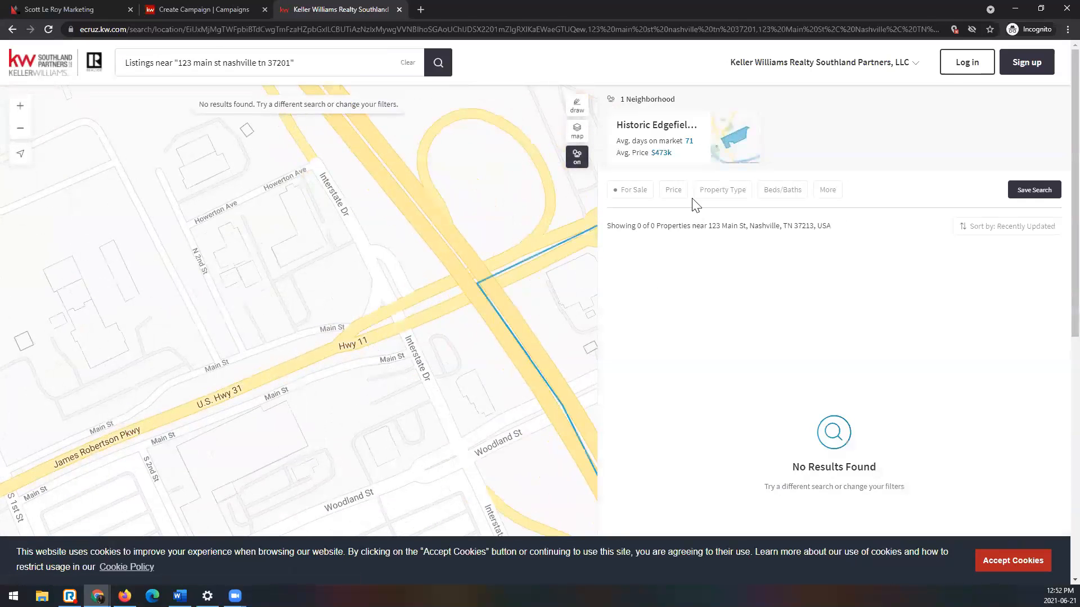
Step: Recheck the campaign's listing, widen the search map around Nashville and clear the address search
{"action": "left_click", "coordinate": [214, 9]}
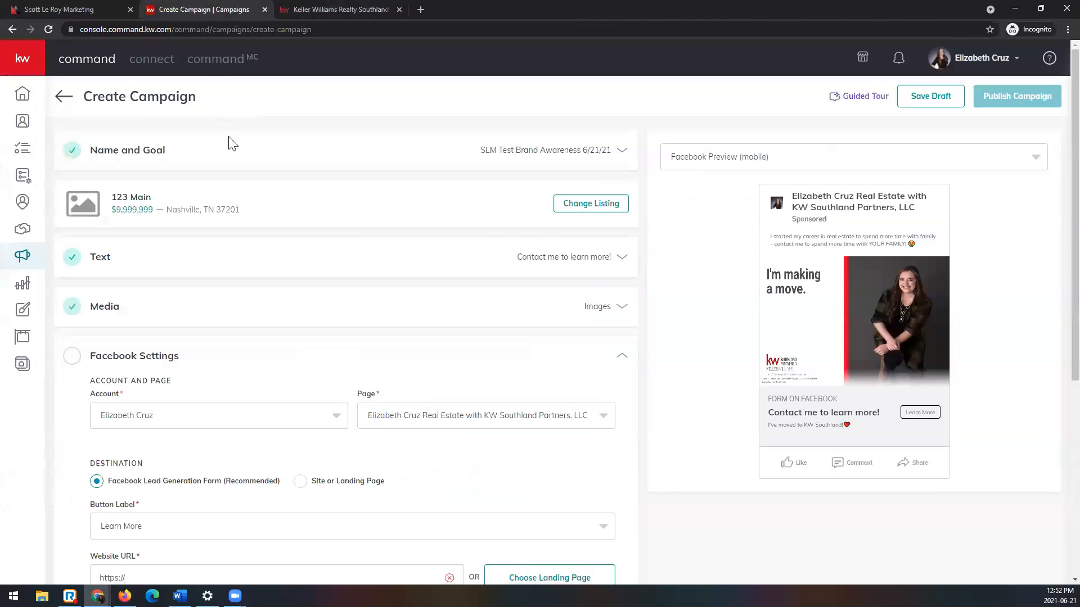
{"action": "left_click", "coordinate": [329, 8]}
{"action": "scroll", "coordinate": [843, 298], "scroll_direction": "down", "scroll_amount": 5}
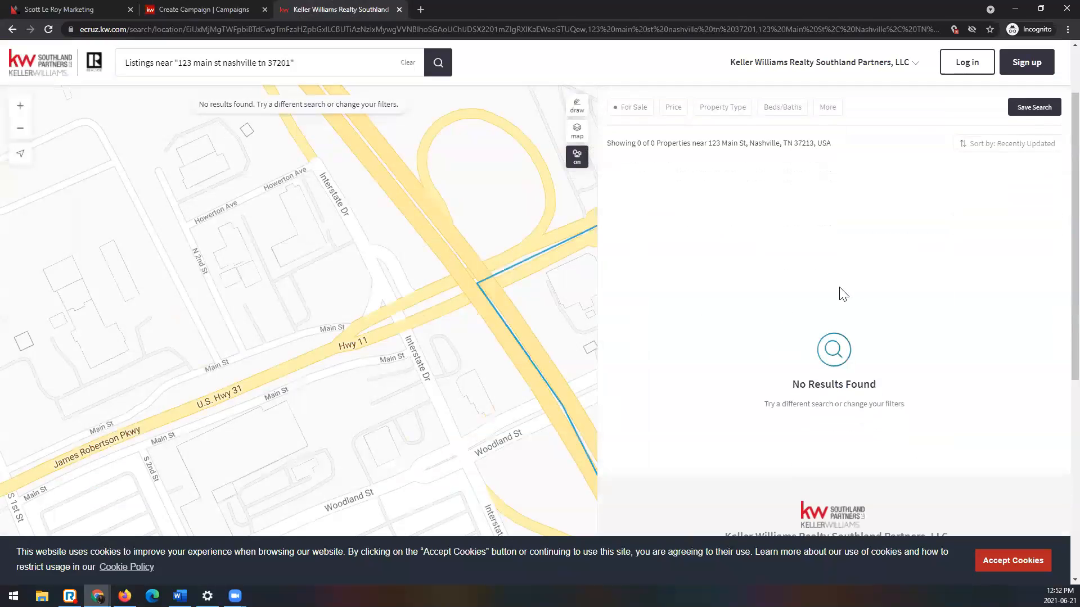
{"action": "scroll", "coordinate": [290, 342], "scroll_direction": "down", "scroll_amount": 4}
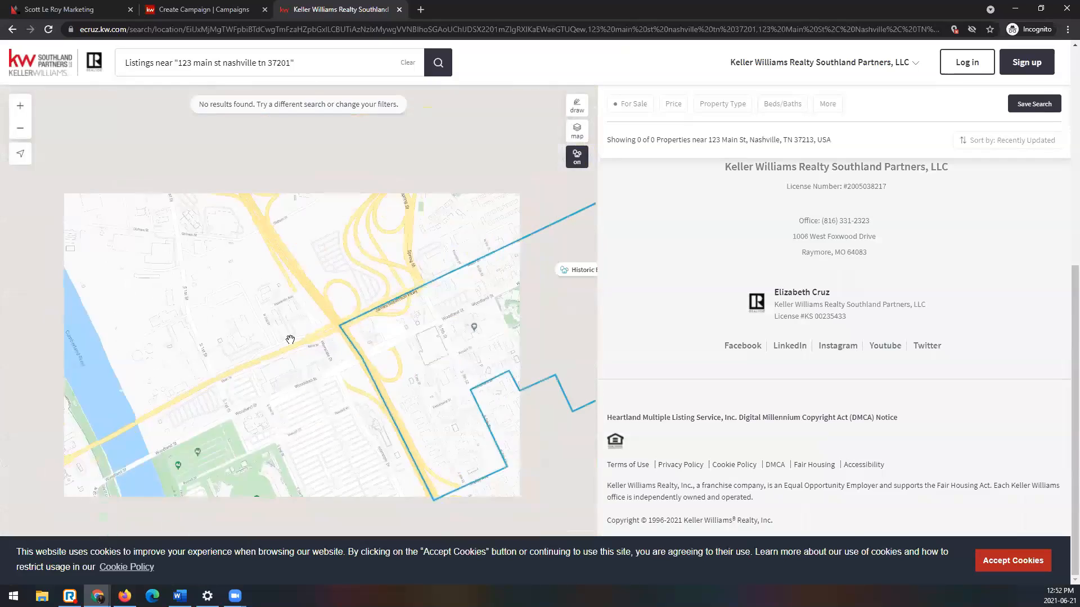
{"action": "scroll", "coordinate": [306, 360], "scroll_direction": "down", "scroll_amount": 2}
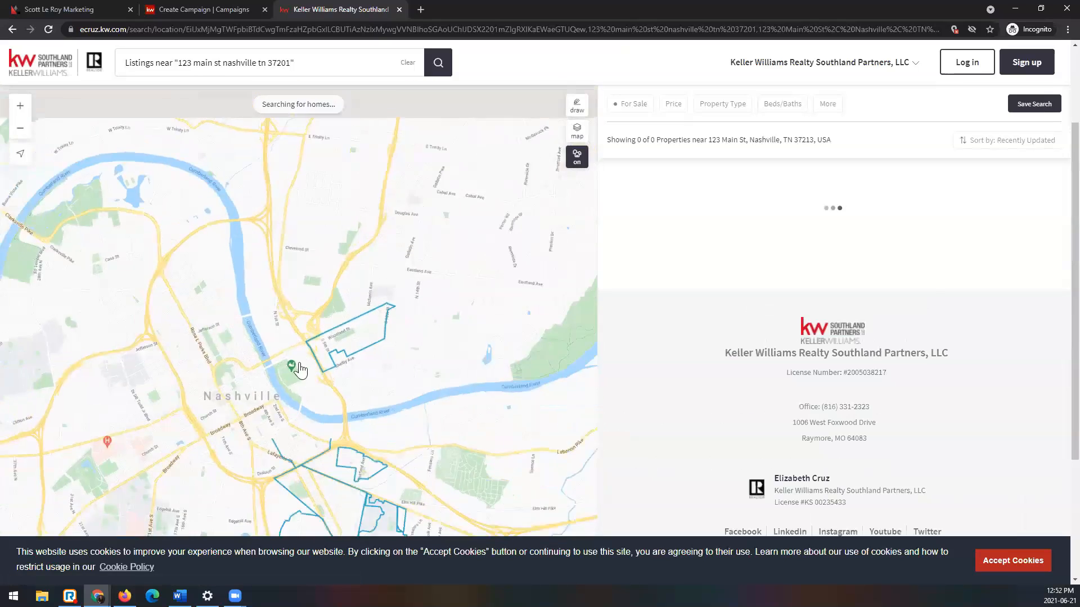
{"action": "left_click", "coordinate": [411, 64]}
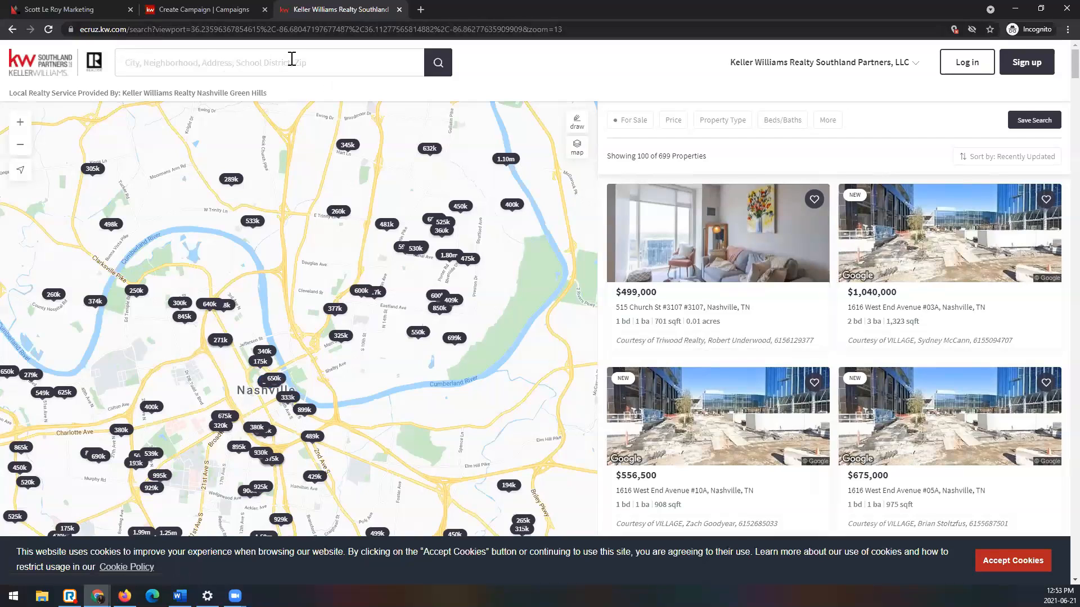
Step: Open the $499,000 Nashville property listing, review its details page and select the page's web address
{"action": "left_click", "coordinate": [692, 240]}
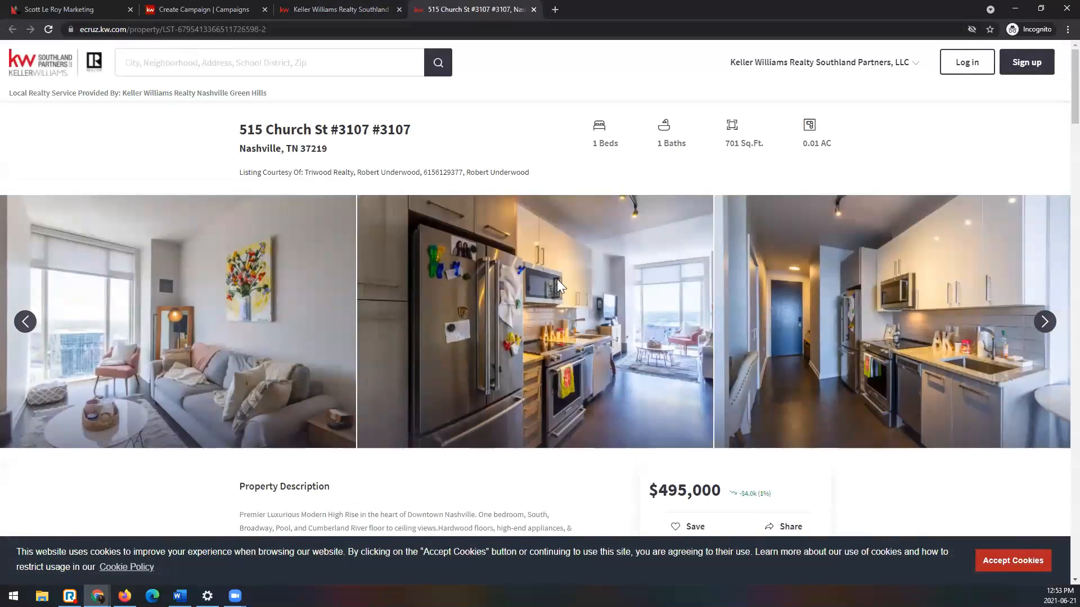
{"action": "scroll", "coordinate": [557, 279], "scroll_direction": "down", "scroll_amount": 5}
{"action": "scroll", "coordinate": [560, 286], "scroll_direction": "down", "scroll_amount": 9}
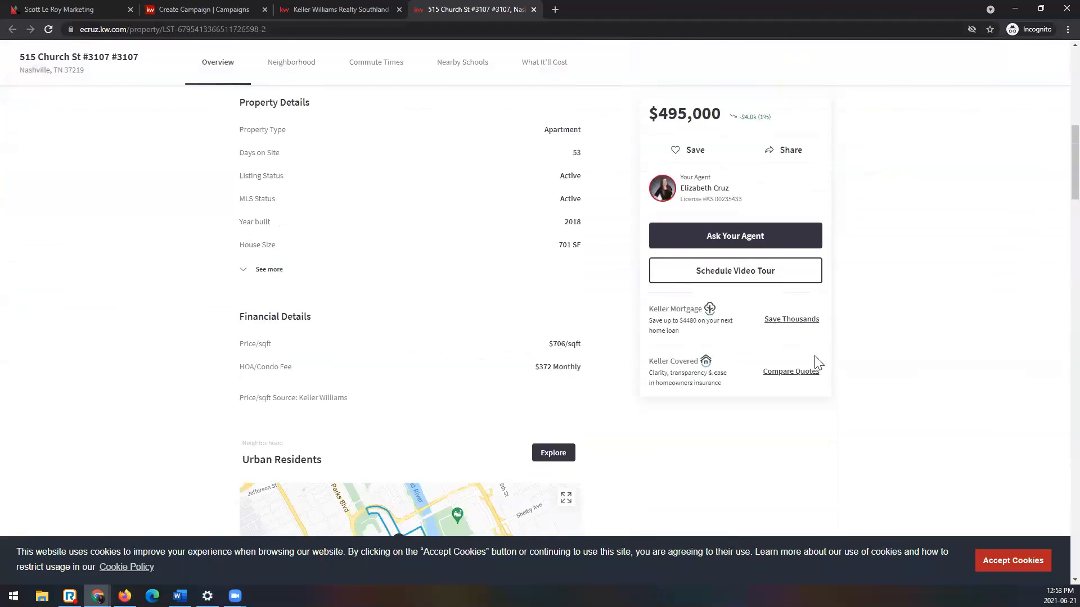
{"action": "scroll", "coordinate": [684, 305], "scroll_direction": "up", "scroll_amount": 13}
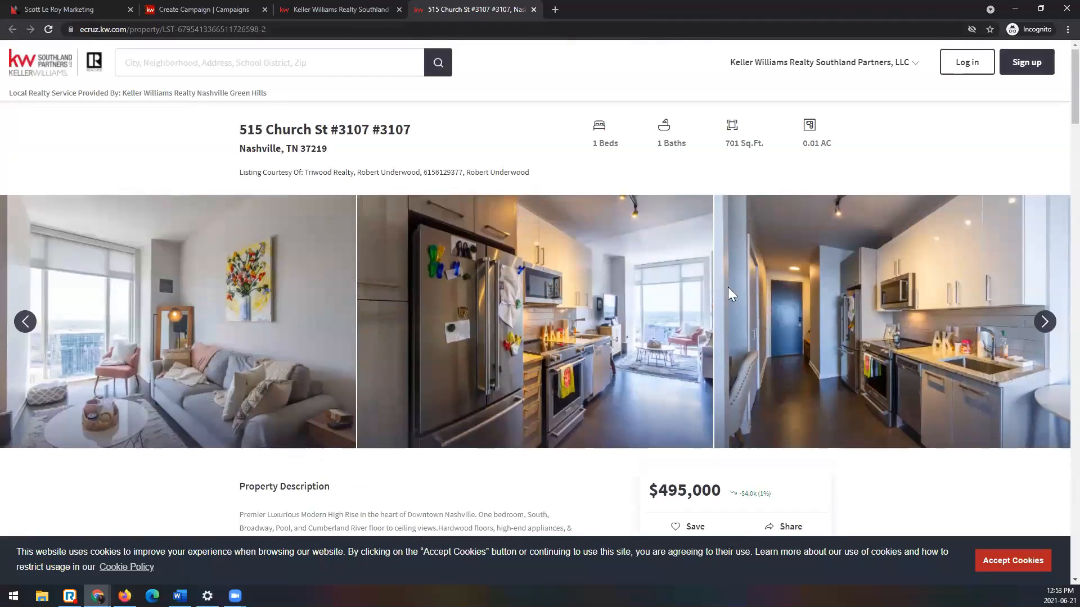
{"action": "scroll", "coordinate": [728, 287], "scroll_direction": "down", "scroll_amount": 7}
{"action": "scroll", "coordinate": [285, 208], "scroll_direction": "down", "scroll_amount": 18}
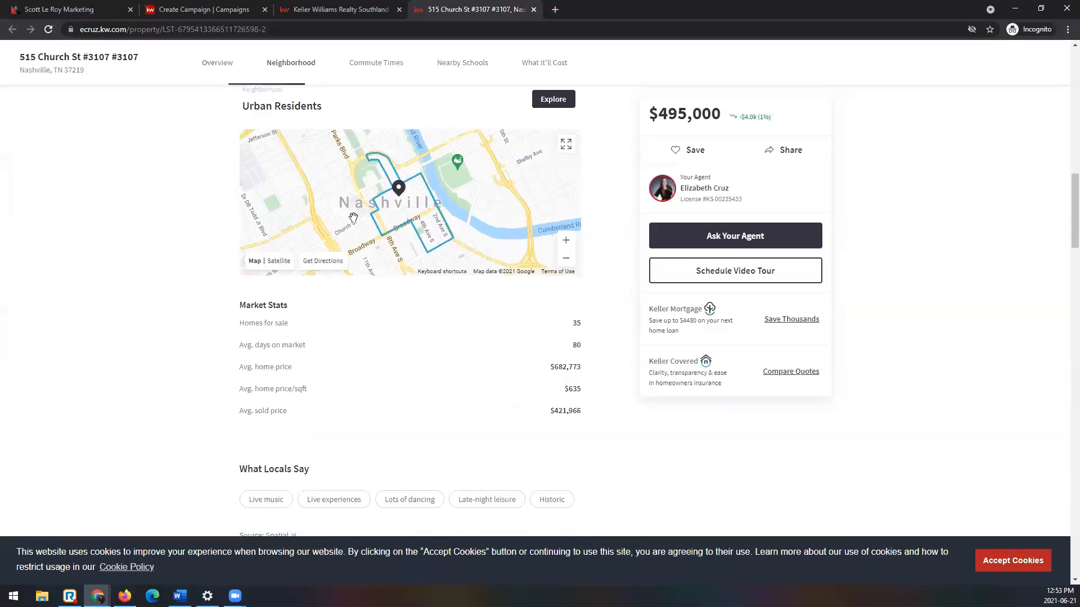
{"action": "scroll", "coordinate": [356, 224], "scroll_direction": "down", "scroll_amount": 4}
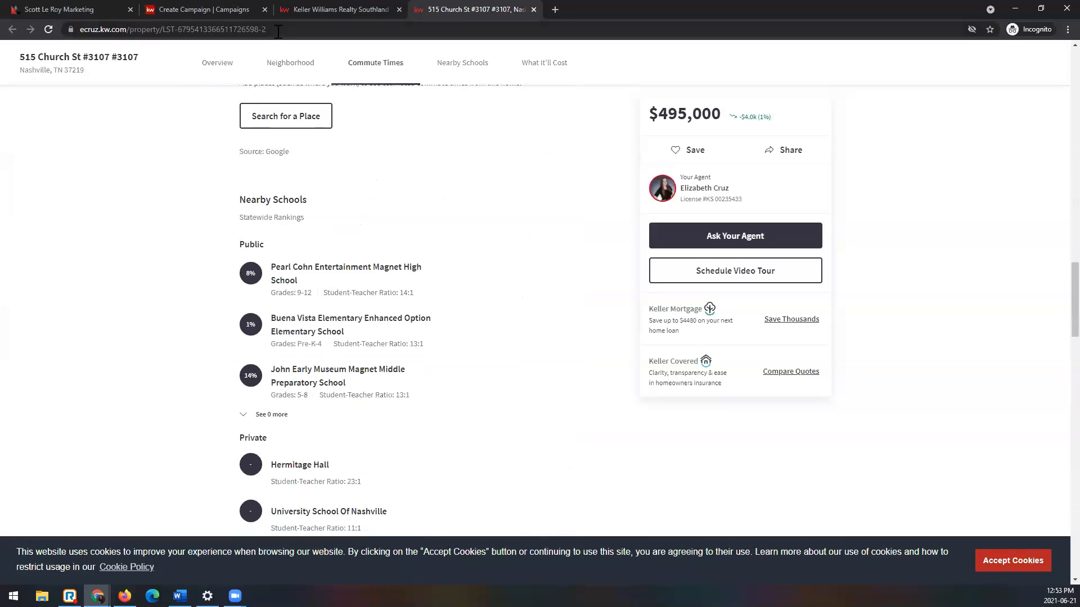
{"action": "left_click", "coordinate": [252, 30]}
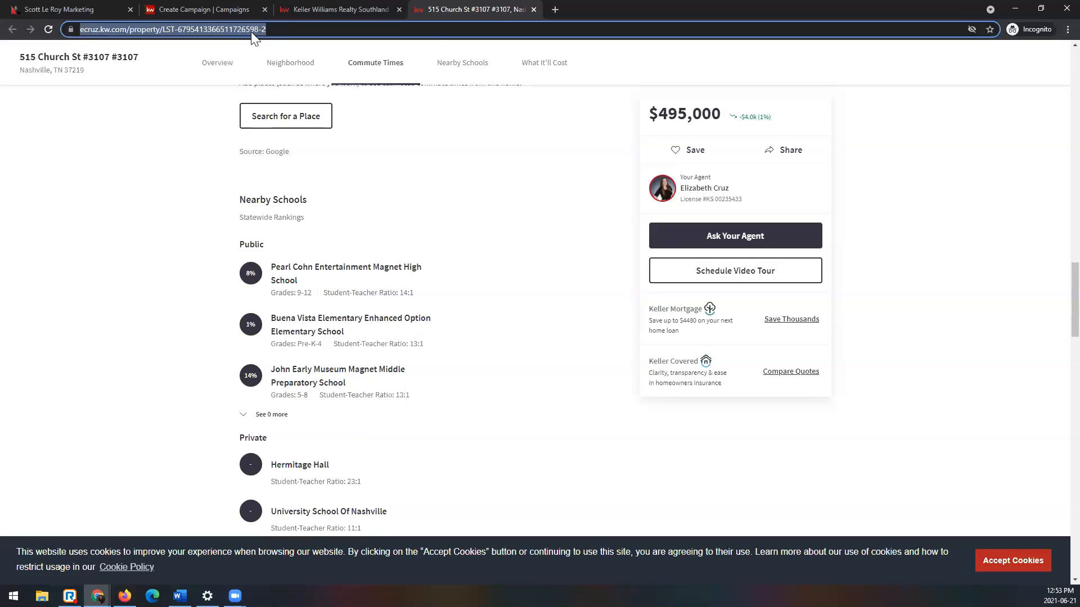
Step: Copy the property listing's web address, close the listing and search tabs, and paste it as the campaign's Website URL
{"action": "right_click", "coordinate": [251, 32]}
{"action": "left_click", "coordinate": [288, 93]}
{"action": "key", "text": "ctrl+w"}
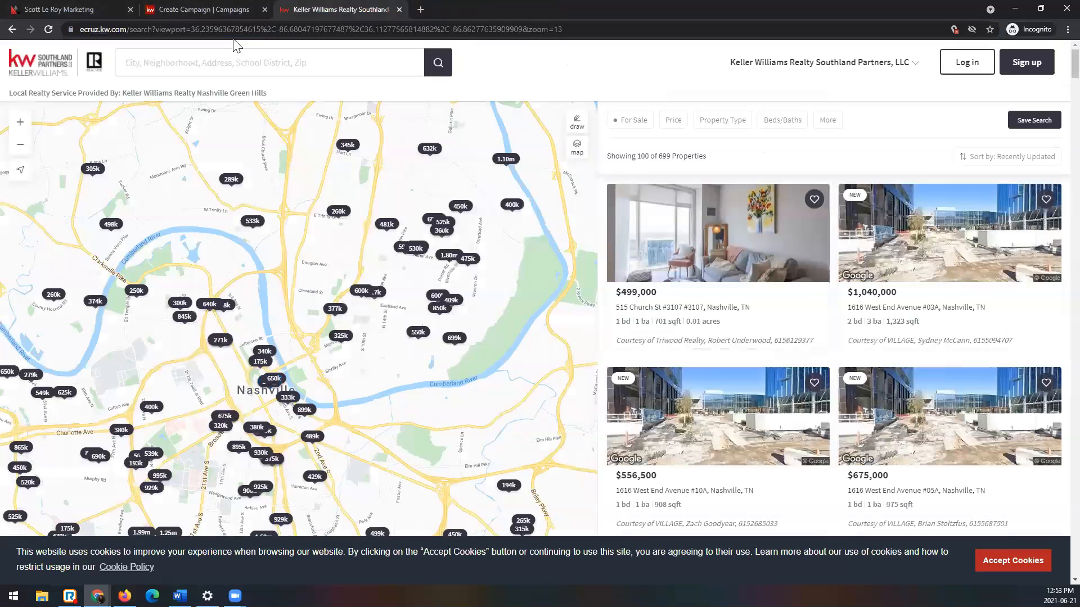
{"action": "key", "text": "ctrl+w"}
{"action": "scroll", "coordinate": [225, 450], "scroll_direction": "down", "scroll_amount": 4}
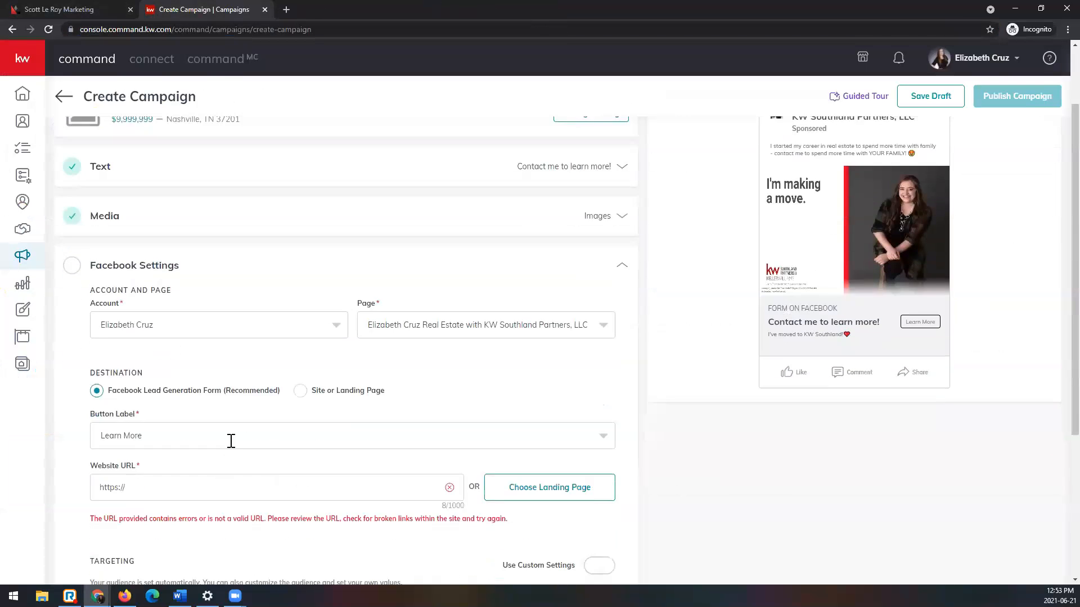
{"action": "left_click_drag", "start_coordinate": [176, 354], "coordinate": [26, 360]}
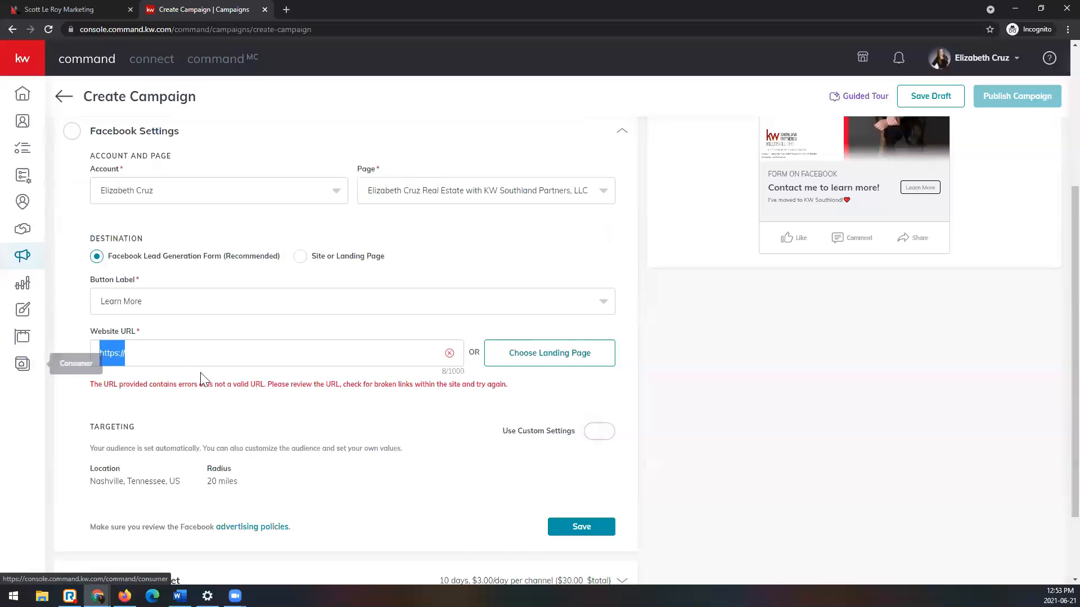
{"action": "key", "text": "ctrl+v"}
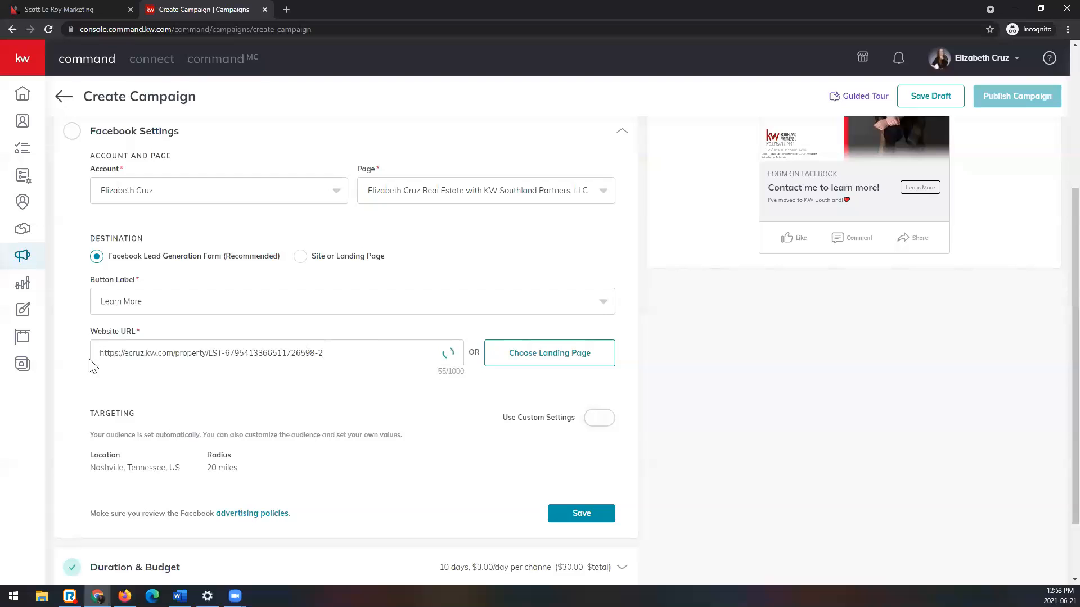
Step: Shorten the campaign's Website URL to the base address of the agent's kw.com site by removing the property path
{"action": "scroll", "coordinate": [354, 363], "scroll_direction": "up", "scroll_amount": 2}
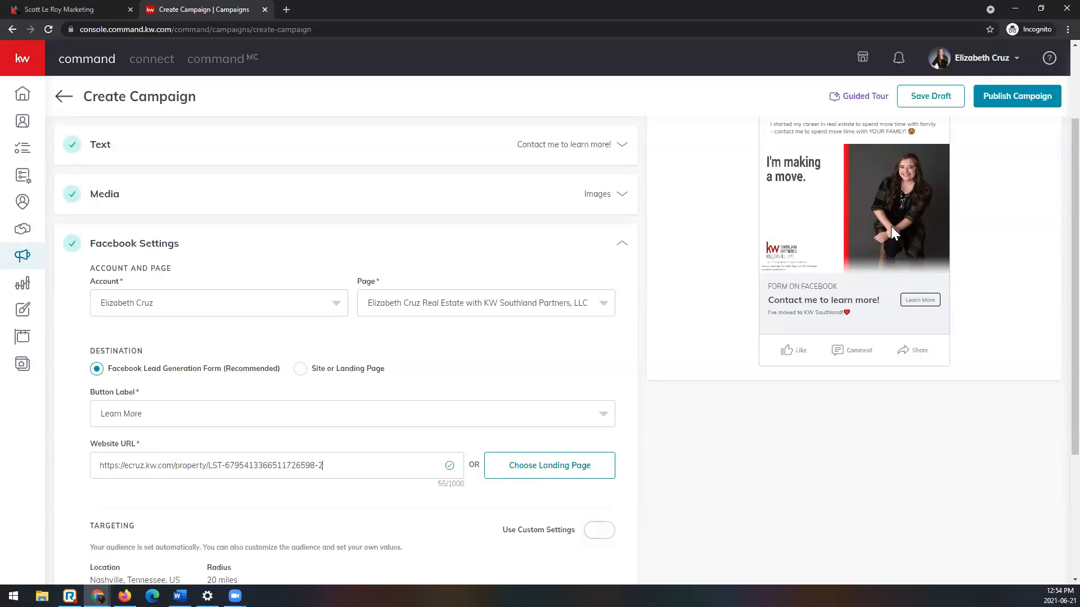
{"action": "key", "text": "BackSpace"}
{"action": "key", "text": "BackSpace"}
{"action": "key", "text": "BackSpace"}
{"action": "key", "text": "BackSpace"}
{"action": "key", "text": "BackSpace"}
{"action": "key", "text": "BackSpace"}
{"action": "key", "text": "BackSpace"}
{"action": "key", "text": "BackSpace"}
{"action": "key", "text": "BackSpace"}
{"action": "key", "text": "BackSpace"}
{"action": "key", "text": "BackSpace"}
{"action": "key", "text": "BackSpace"}
{"action": "key", "text": "BackSpace"}
{"action": "key", "text": "BackSpace"}
{"action": "key", "text": "BackSpace"}
{"action": "key", "text": "BackSpace"}
{"action": "key", "text": "BackSpace"}
{"action": "key", "text": "BackSpace"}
{"action": "key", "text": "BackSpace"}
{"action": "key", "text": "BackSpace"}
{"action": "key", "text": "BackSpace"}
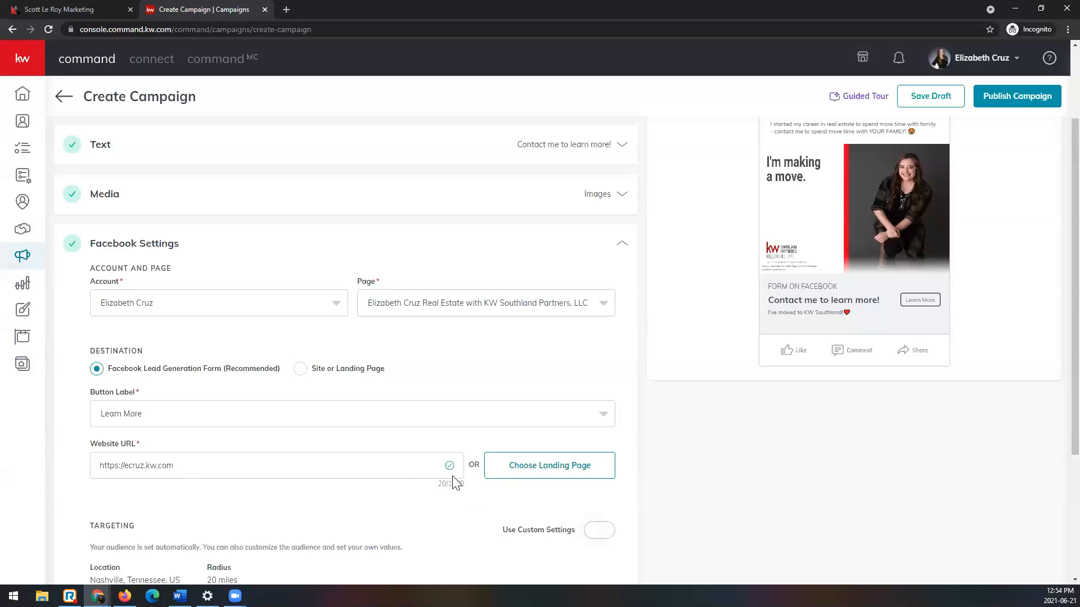
Step: Enable custom settings for the Facebook ad's targeting and view the explanation of database targeting
{"action": "scroll", "coordinate": [454, 483], "scroll_direction": "down", "scroll_amount": 1}
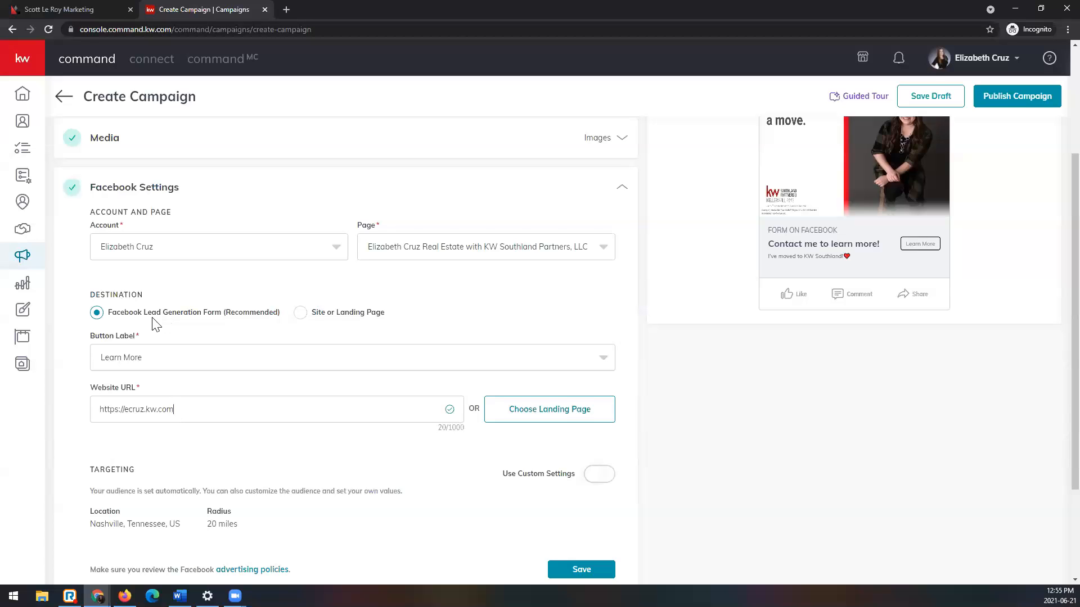
{"action": "scroll", "coordinate": [354, 322], "scroll_direction": "down", "scroll_amount": 2}
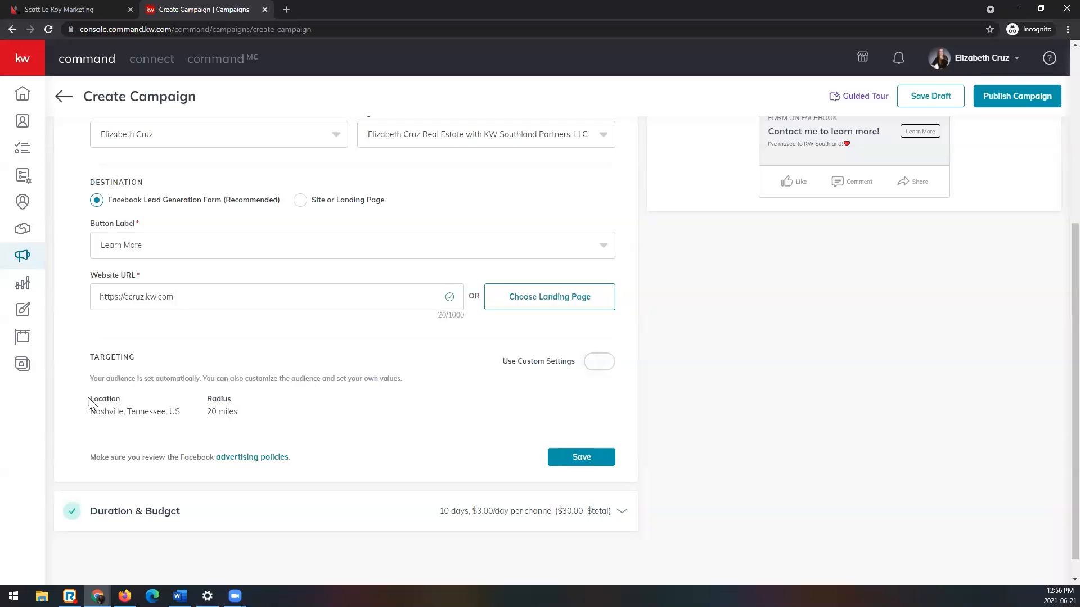
{"action": "scroll", "coordinate": [191, 413], "scroll_direction": "up", "scroll_amount": 5}
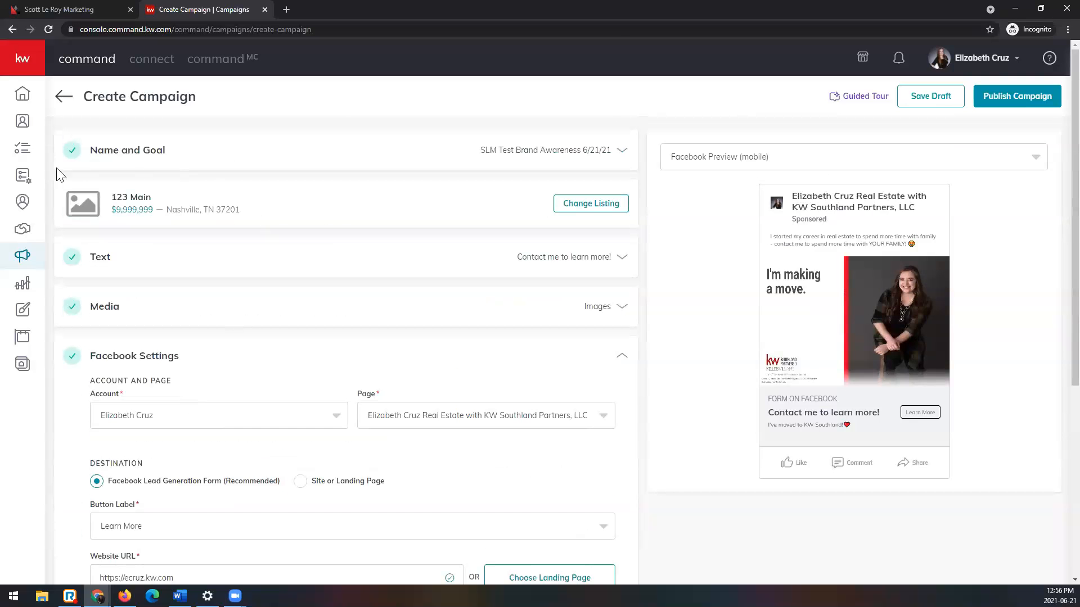
{"action": "scroll", "coordinate": [200, 306], "scroll_direction": "down", "scroll_amount": 5}
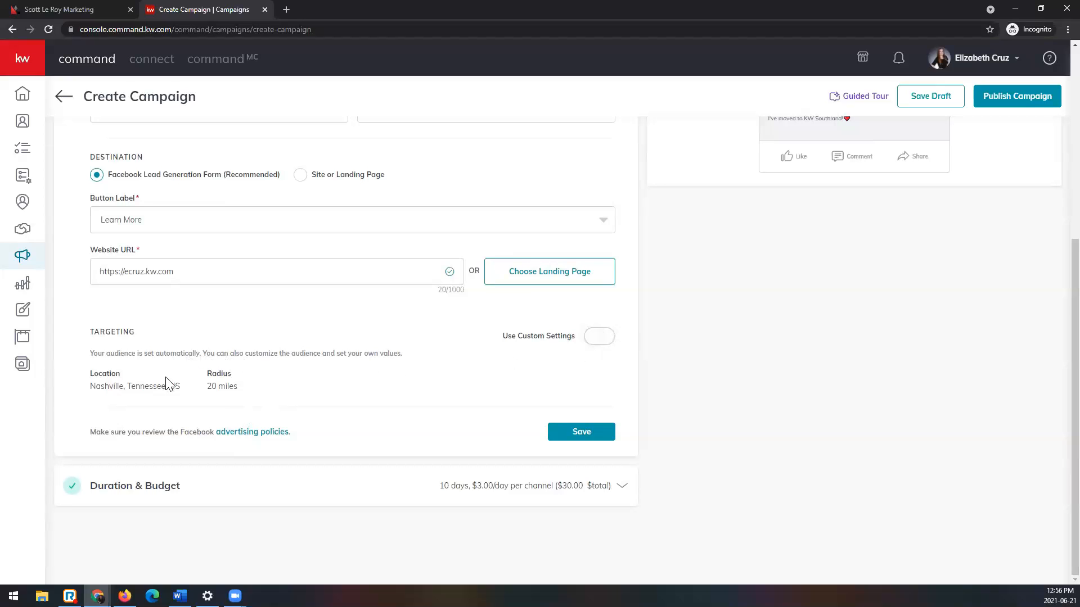
{"action": "left_click", "coordinate": [609, 349]}
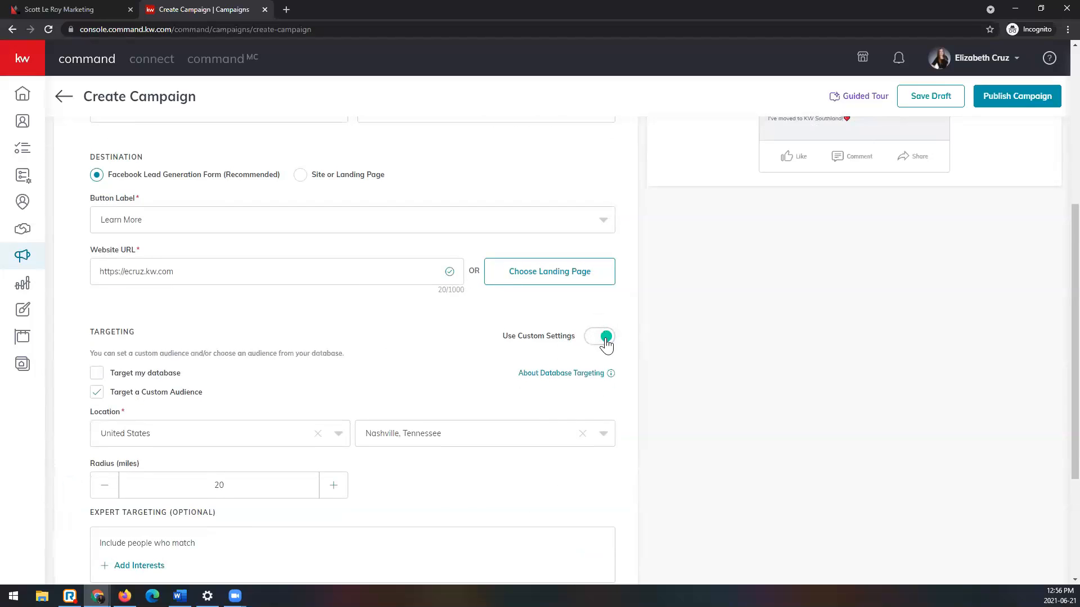
{"action": "scroll", "coordinate": [606, 346], "scroll_direction": "down", "scroll_amount": 2}
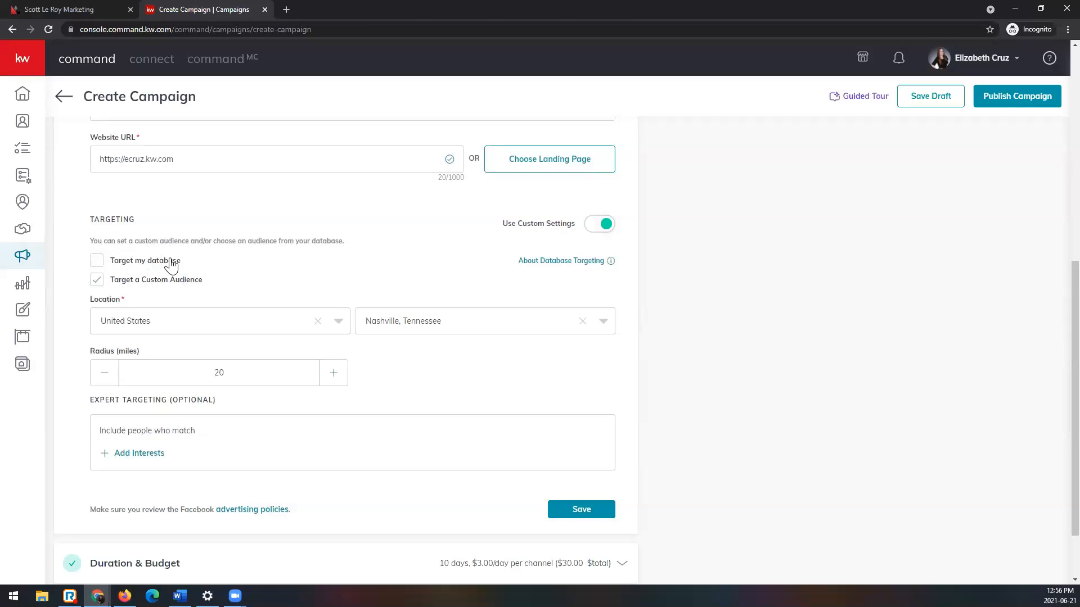
{"action": "mouse_move", "coordinate": [588, 267]}
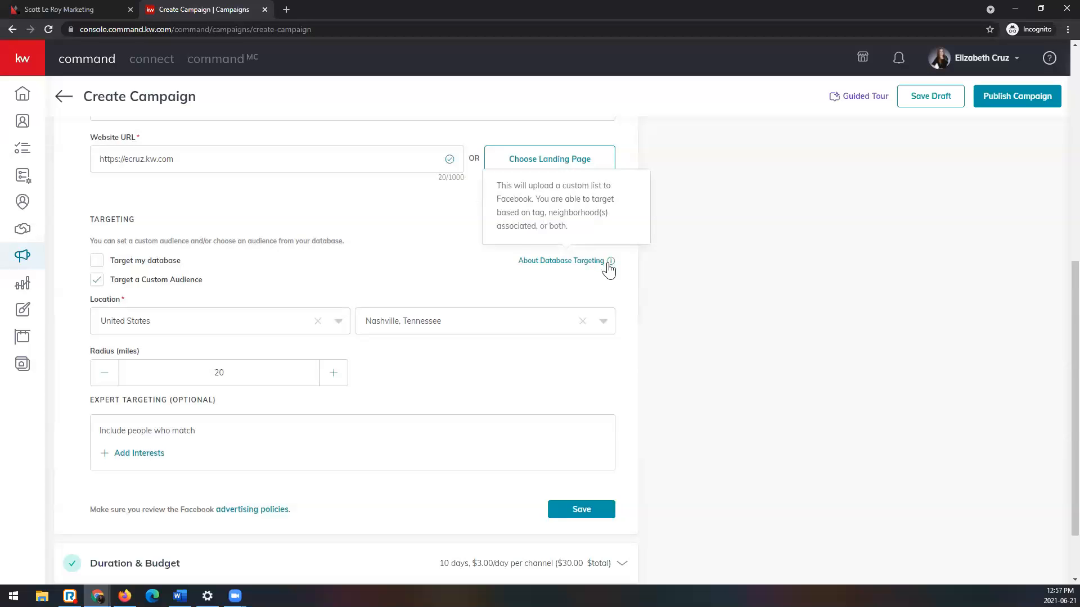
Step: Look through the country options for the custom audience's location and close the list
{"action": "scroll", "coordinate": [647, 309], "scroll_direction": "down", "scroll_amount": 1}
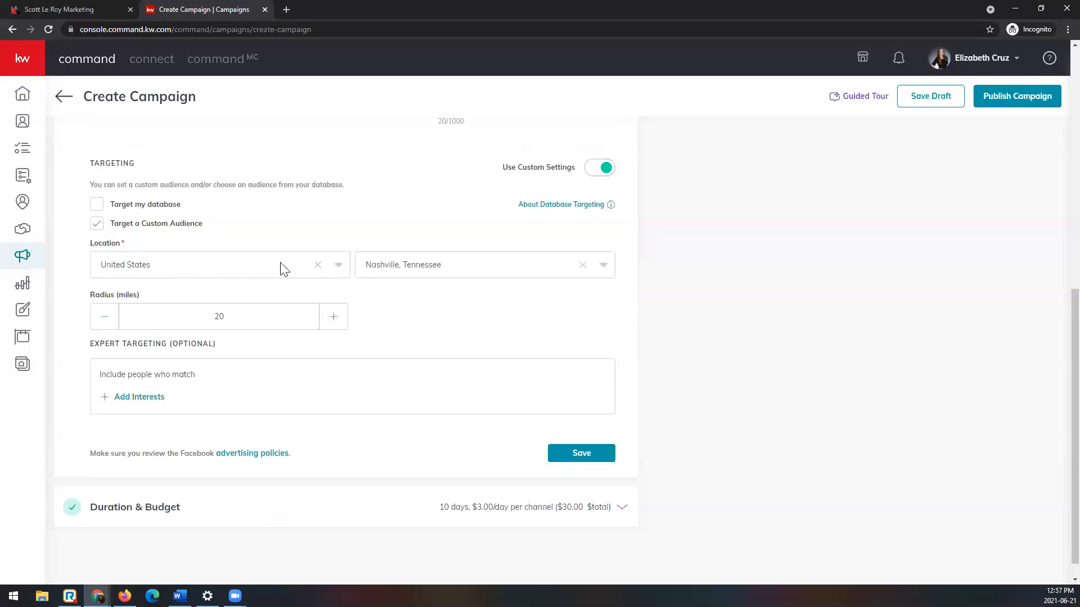
{"action": "left_click", "coordinate": [338, 266]}
{"action": "scroll", "coordinate": [305, 360], "scroll_direction": "down", "scroll_amount": 9}
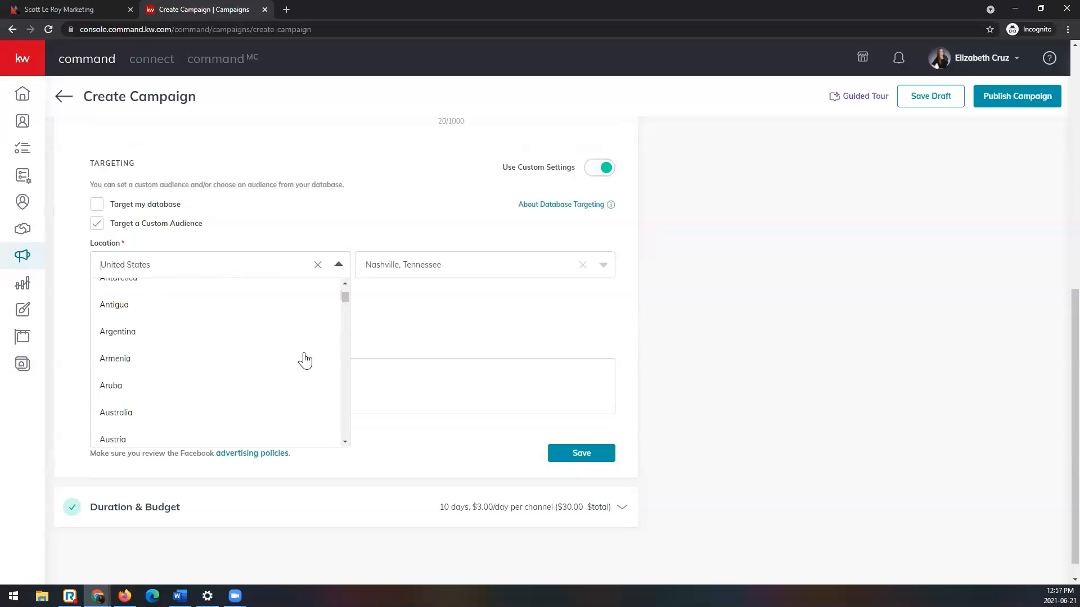
{"action": "scroll", "coordinate": [304, 359], "scroll_direction": "down", "scroll_amount": 6}
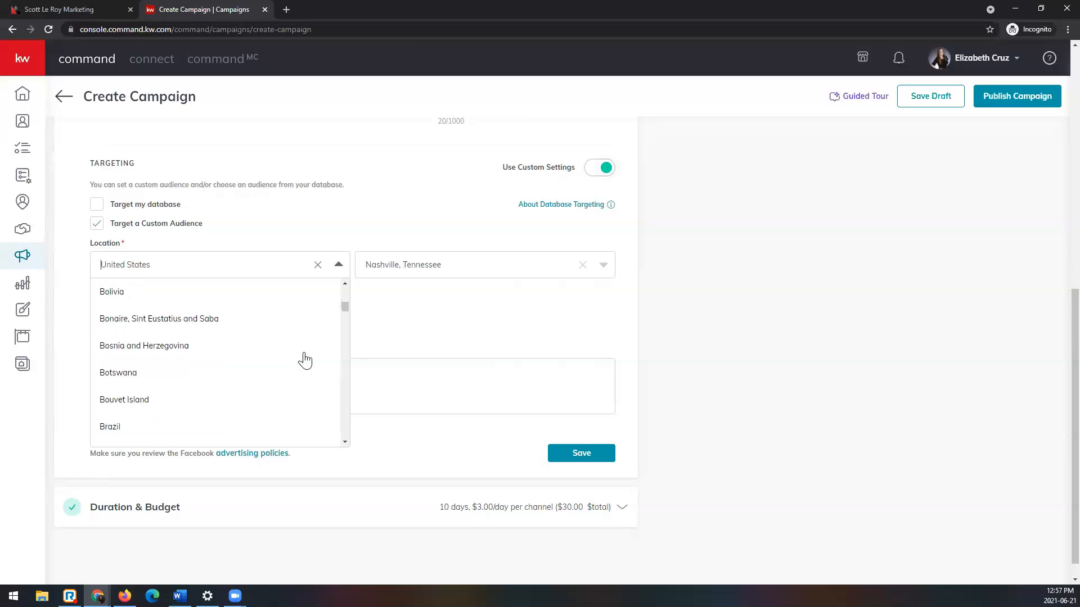
{"action": "left_click", "coordinate": [339, 265]}
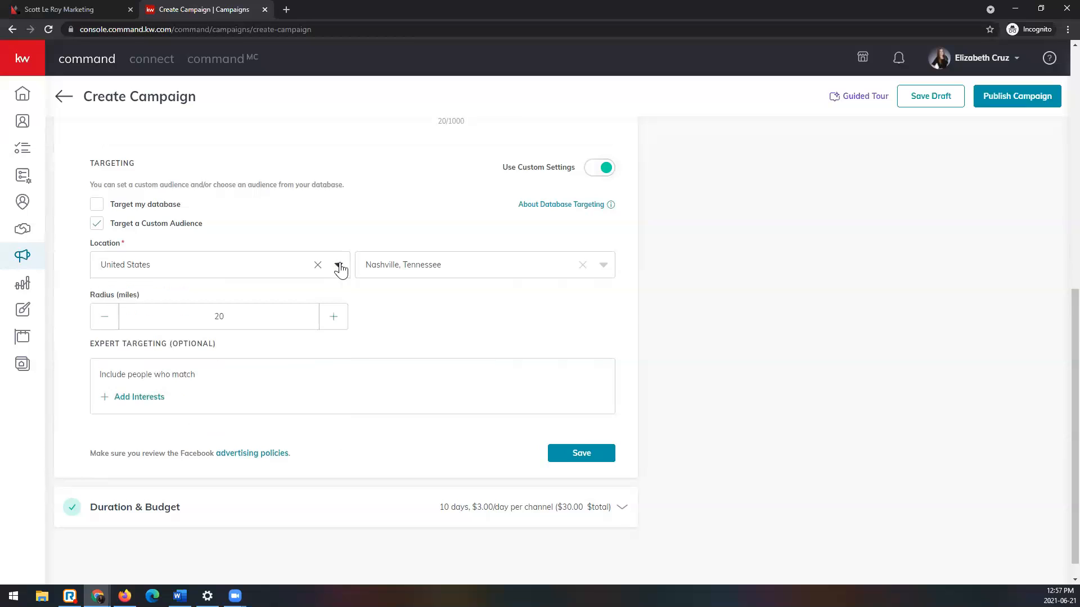
Step: Set the custom audience's location to Kansas City, Missouri, and its radius to 15 miles
{"action": "left_click", "coordinate": [603, 266]}
{"action": "scroll", "coordinate": [562, 340], "scroll_direction": "down", "scroll_amount": 1}
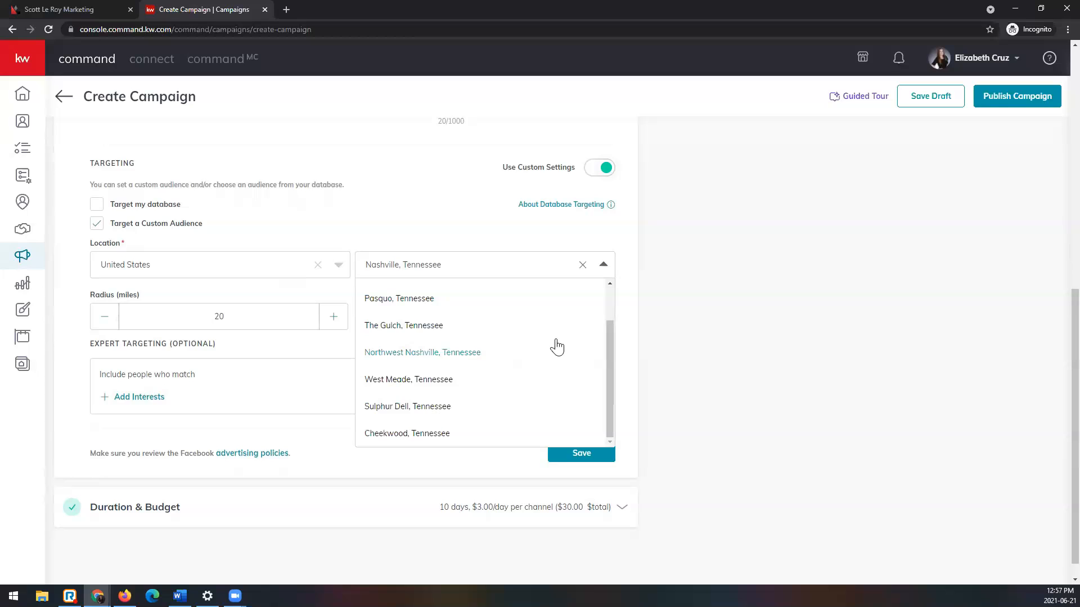
{"action": "scroll", "coordinate": [557, 338], "scroll_direction": "up", "scroll_amount": 1}
{"action": "left_click", "coordinate": [582, 265]}
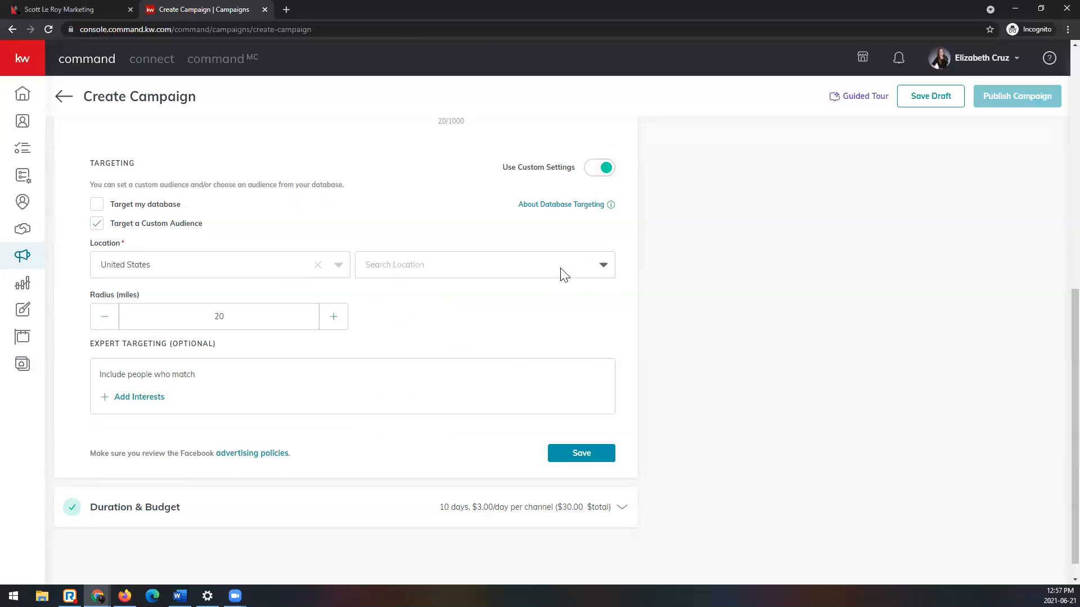
{"action": "type", "text": "kansas city, missouri"}
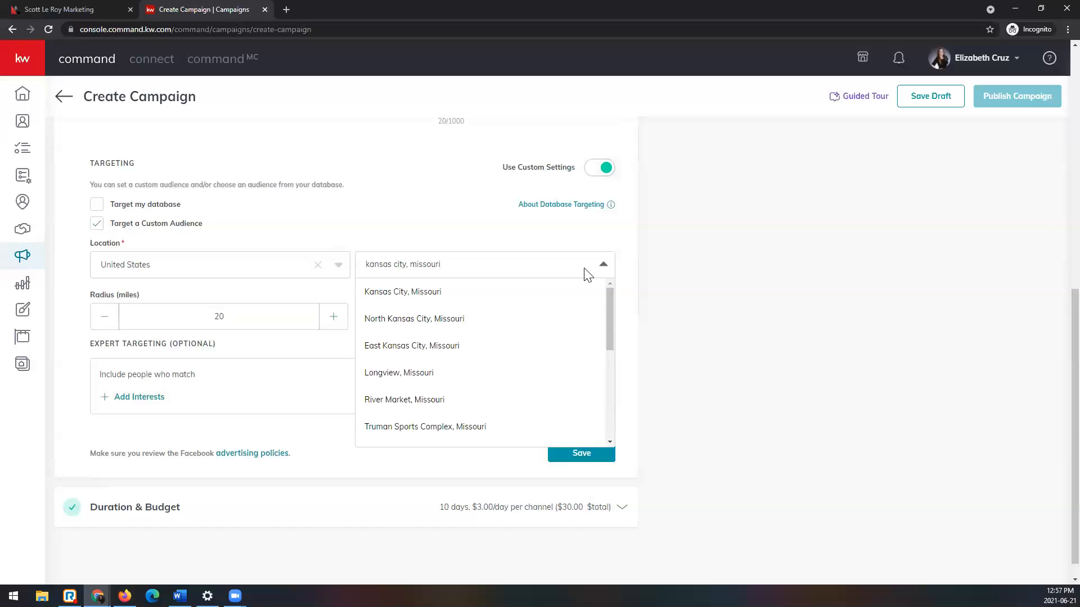
{"action": "scroll", "coordinate": [475, 352], "scroll_direction": "down", "scroll_amount": 1}
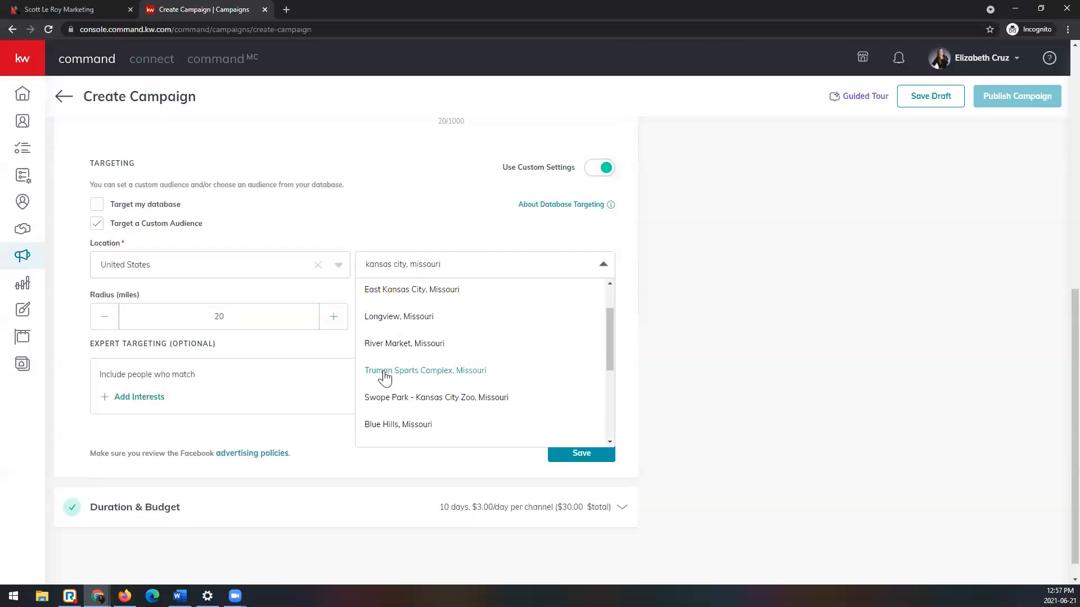
{"action": "scroll", "coordinate": [405, 349], "scroll_direction": "up", "scroll_amount": 2}
{"action": "left_click", "coordinate": [419, 290]}
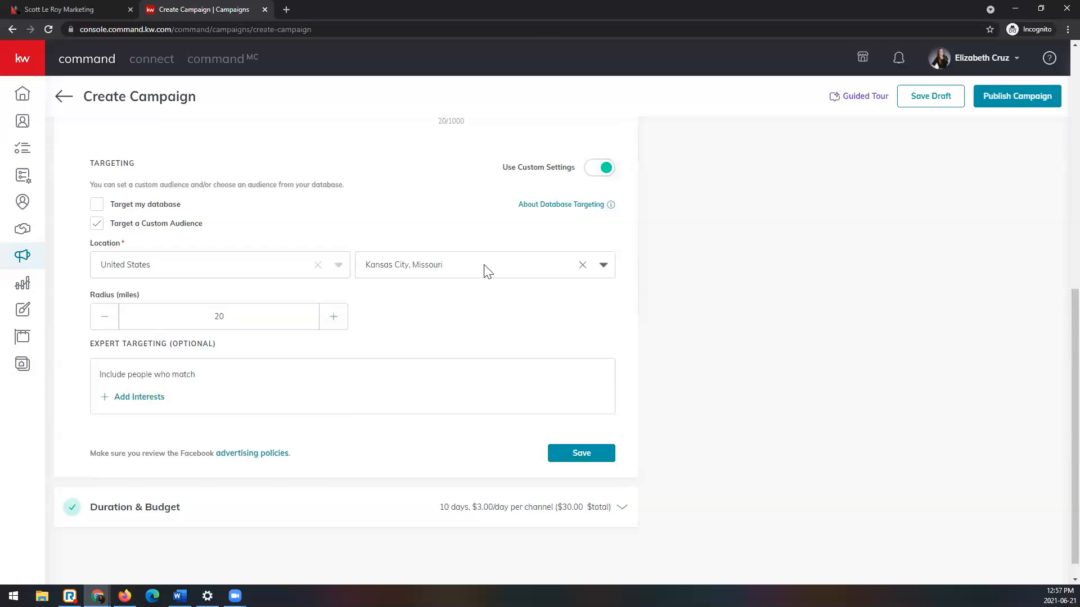
{"action": "left_click", "coordinate": [100, 325]}
{"action": "left_click", "coordinate": [99, 325]}
{"action": "left_click", "coordinate": [99, 325]}
Step: Open the interest selection for expert targeting and start an interest search
{"action": "left_click", "coordinate": [145, 404]}
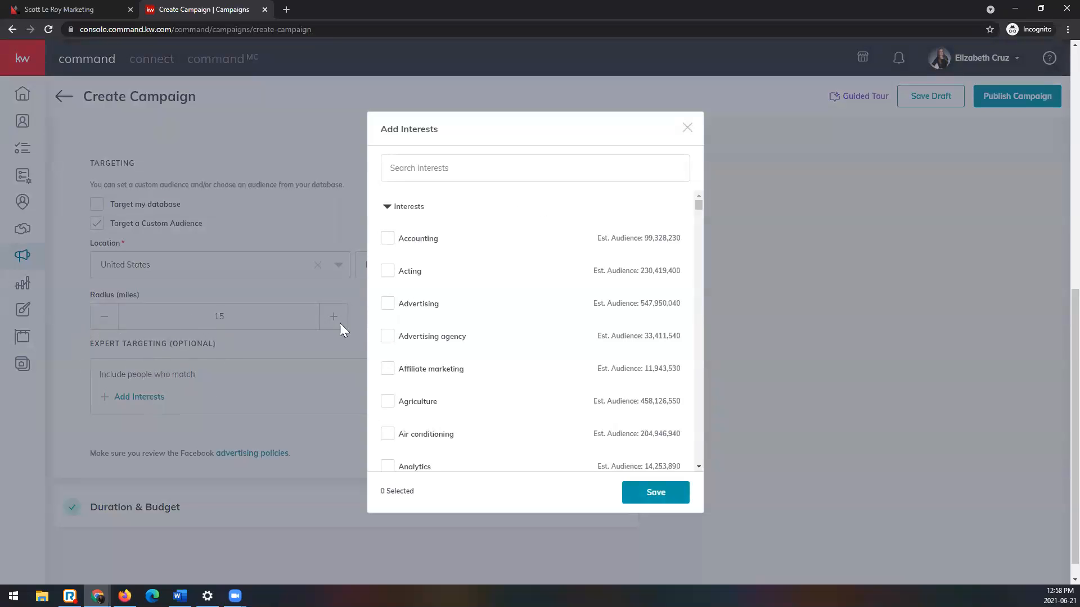
{"action": "left_click", "coordinate": [447, 173]}
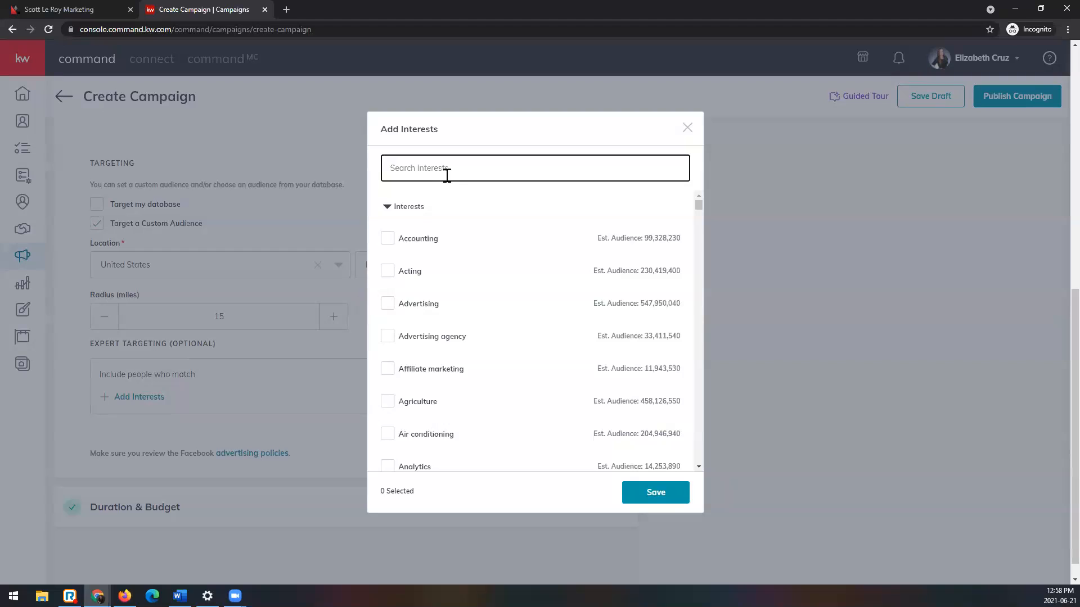
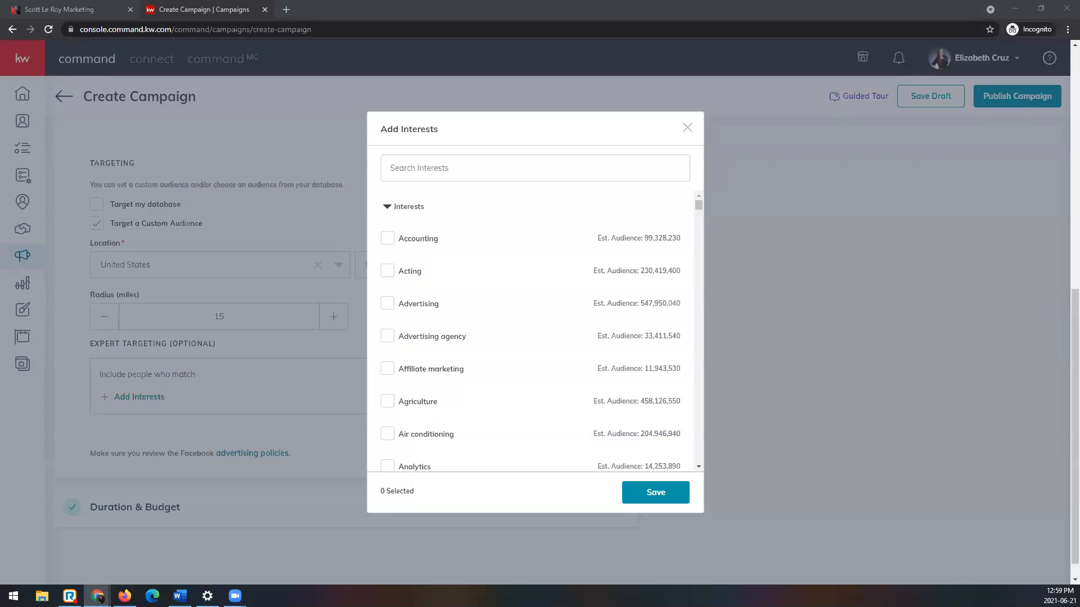
Step: Find and select the Homes.com and Luxury property interests for the custom audience
{"action": "left_click", "coordinate": [499, 177]}
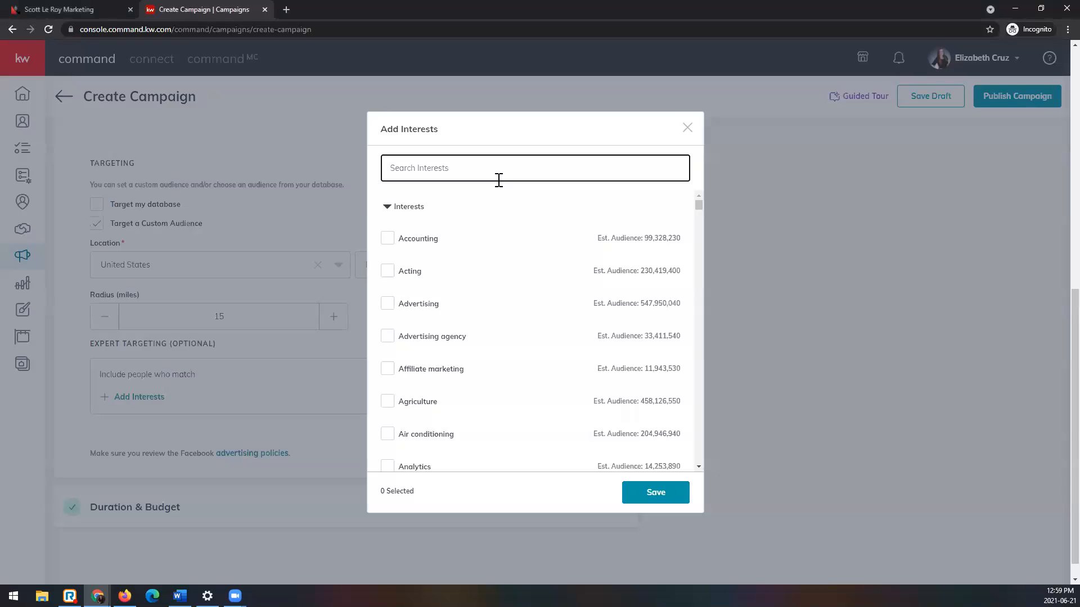
{"action": "type", "text": "homes.com"}
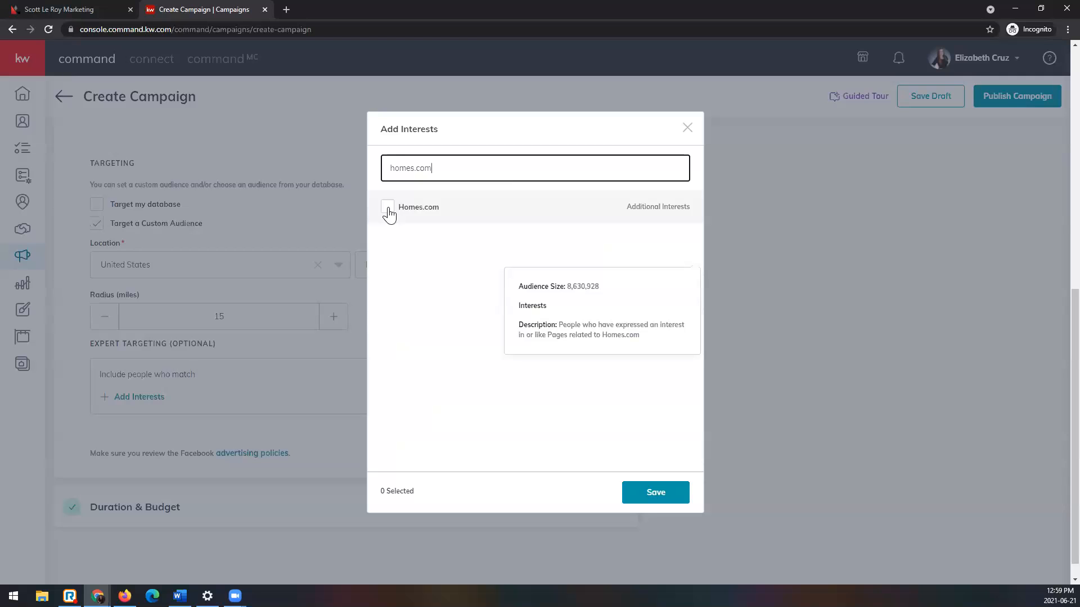
{"action": "left_click", "coordinate": [388, 210]}
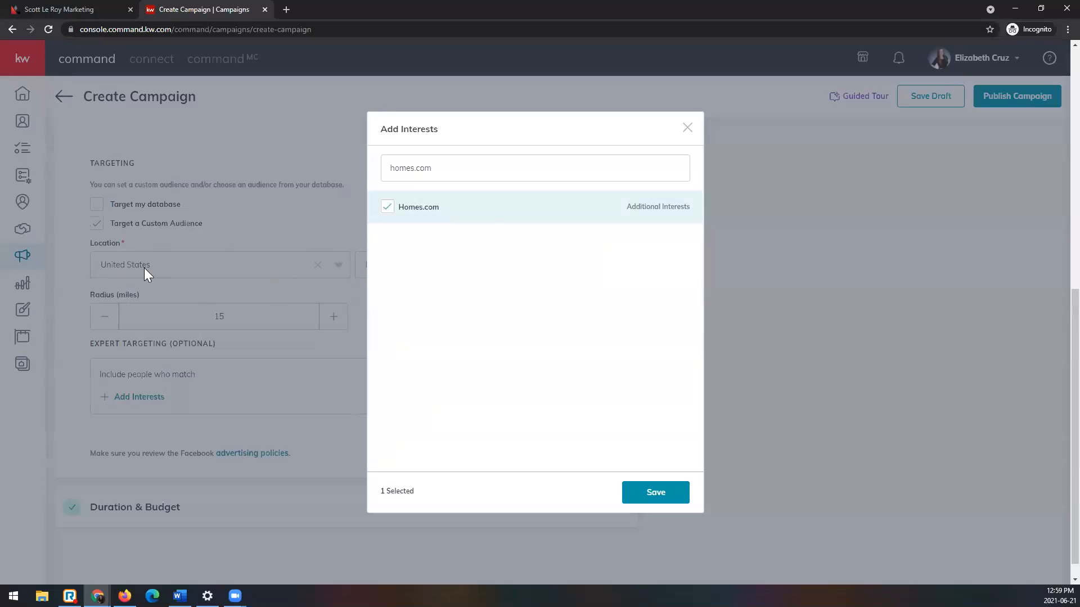
{"action": "triple_click", "coordinate": [498, 168]}
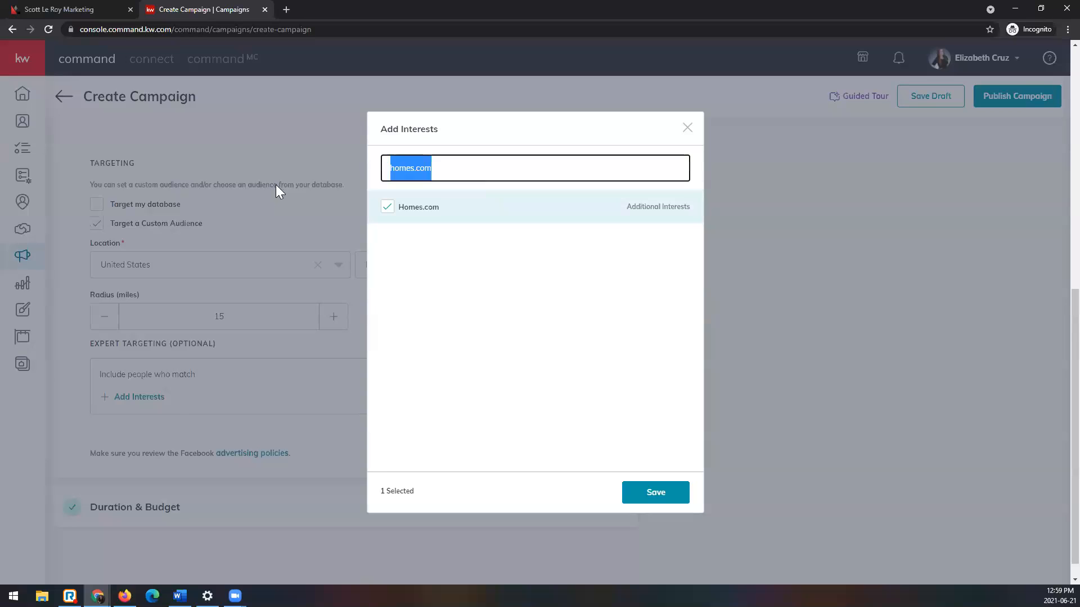
{"action": "type", "text": "luxury"}
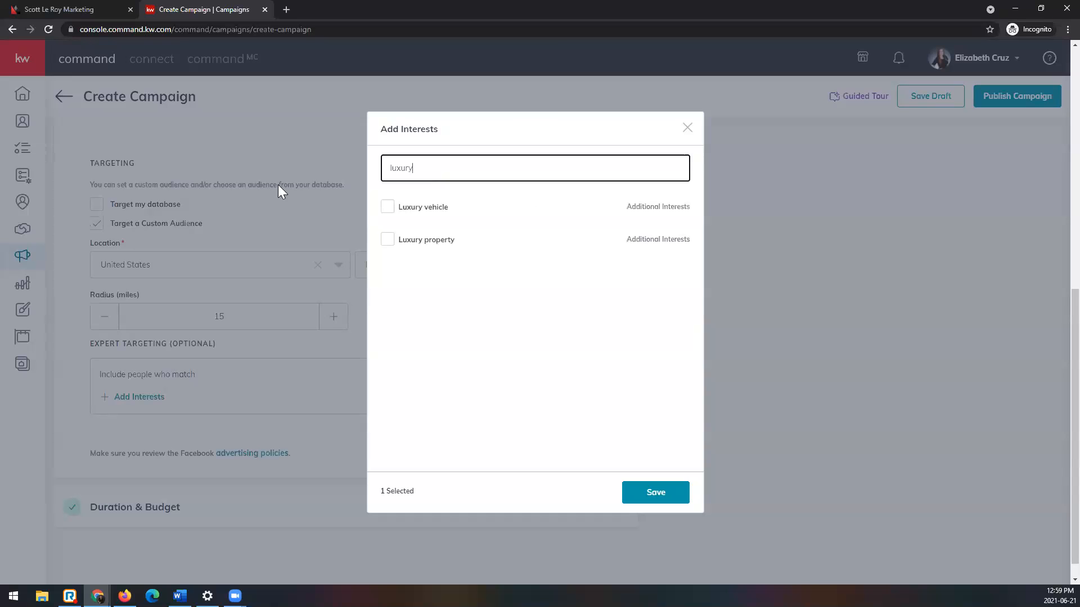
{"action": "left_click", "coordinate": [387, 241]}
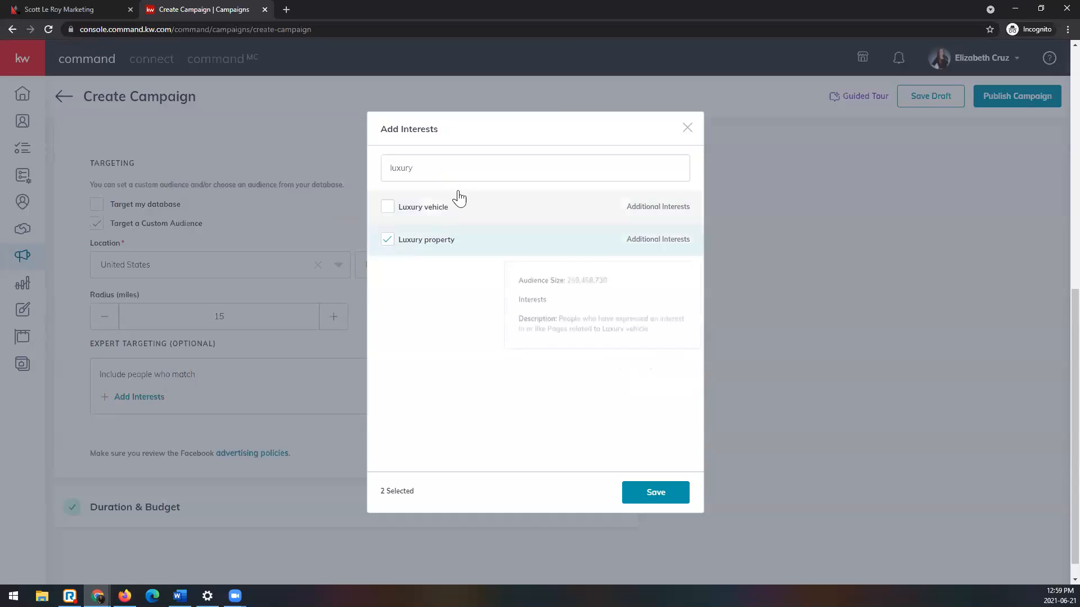
Step: Find and add Commercial property and realtor.com to the selected audience interests
{"action": "double_click", "coordinate": [398, 169]}
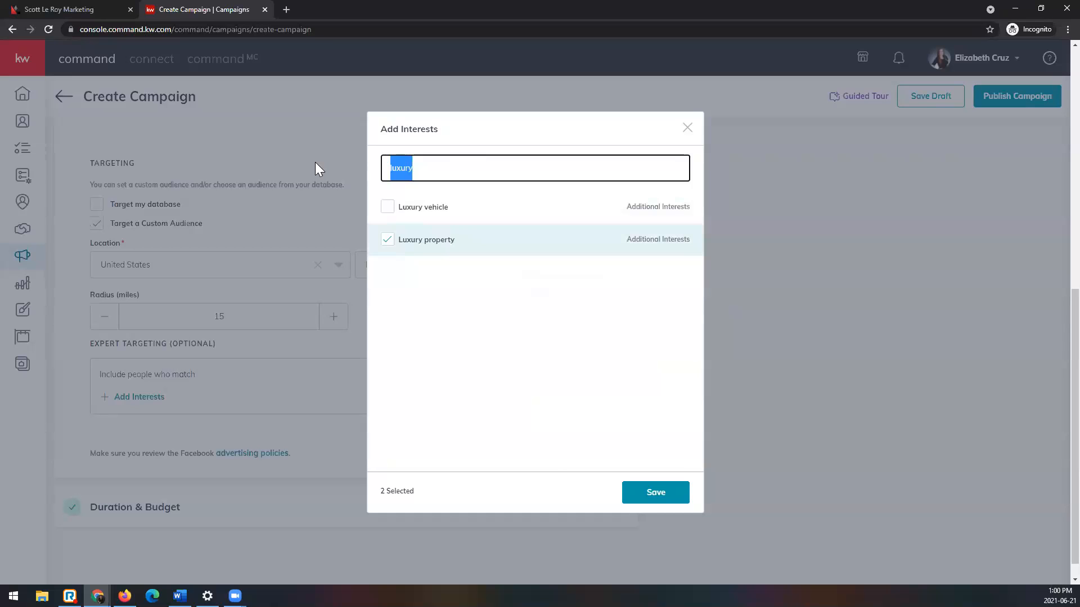
{"action": "type", "text": "commercial"}
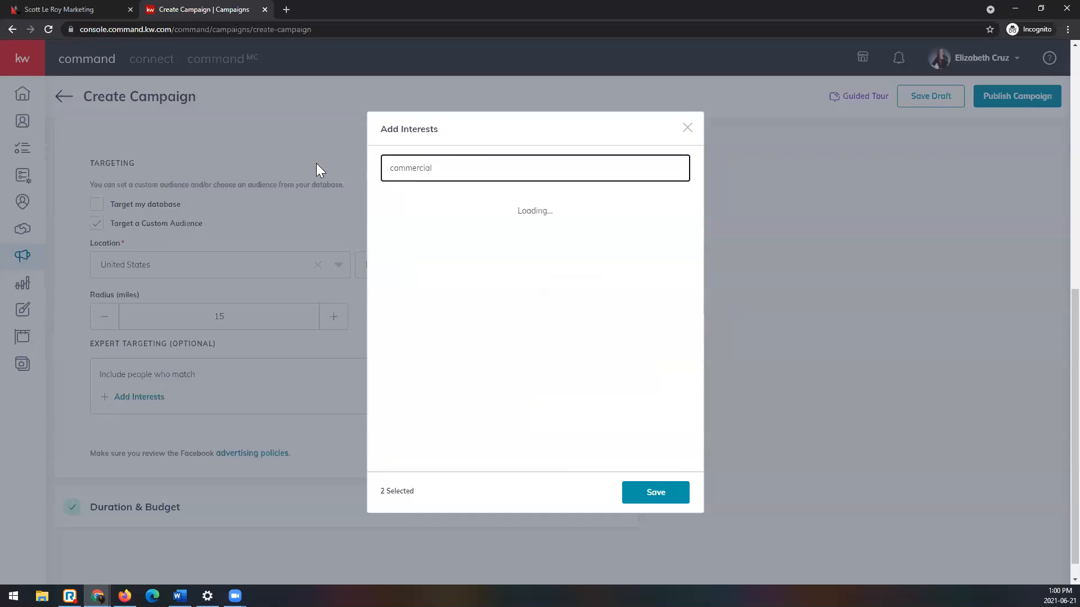
{"action": "left_click", "coordinate": [387, 207]}
{"action": "double_click", "coordinate": [487, 169]}
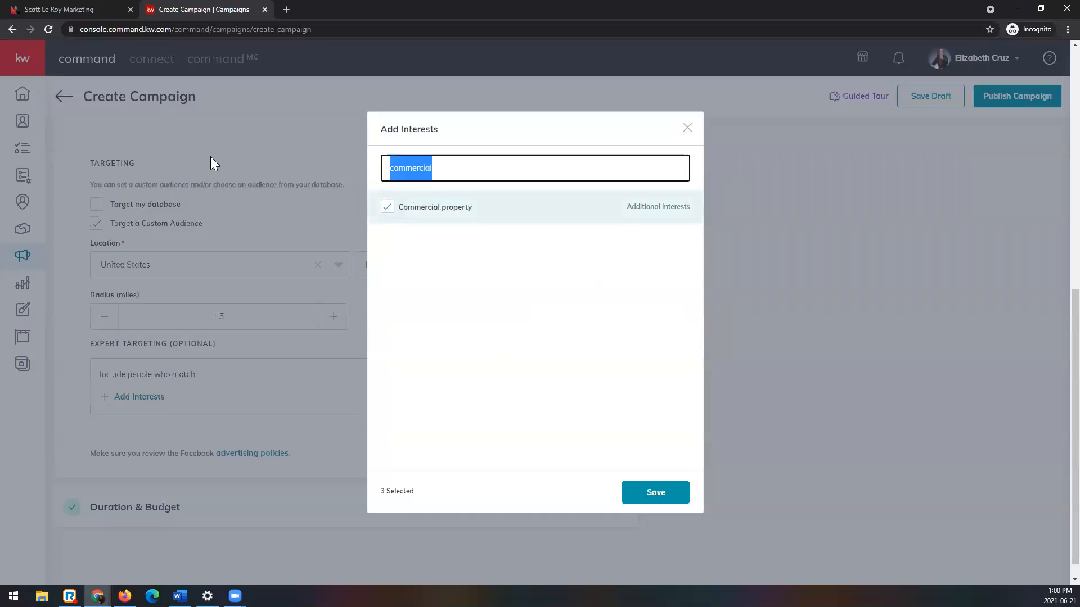
{"action": "type", "text": "realtor.com"}
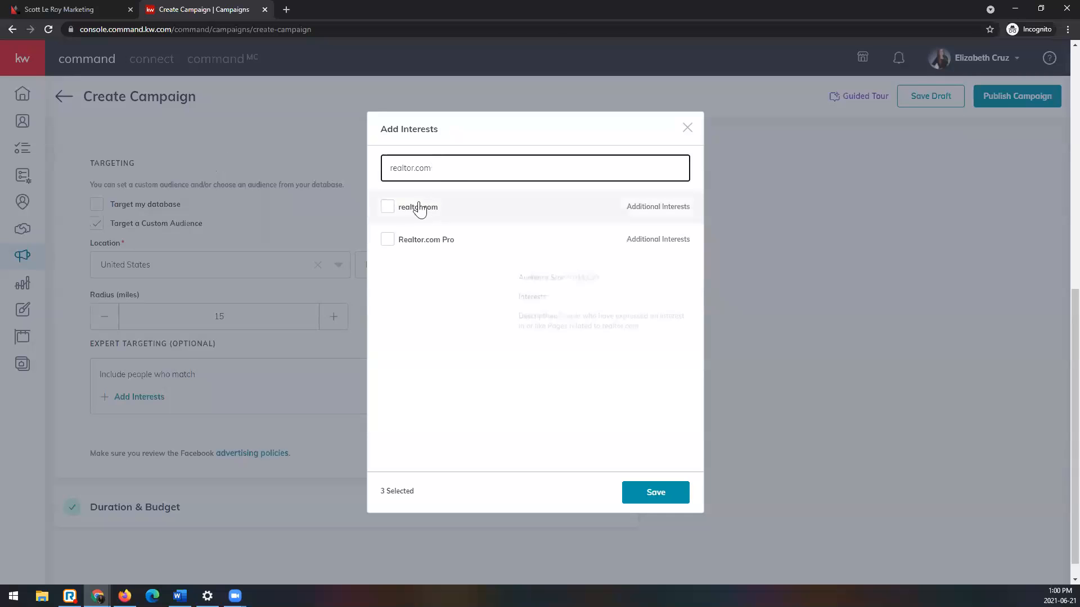
{"action": "left_click", "coordinate": [388, 209]}
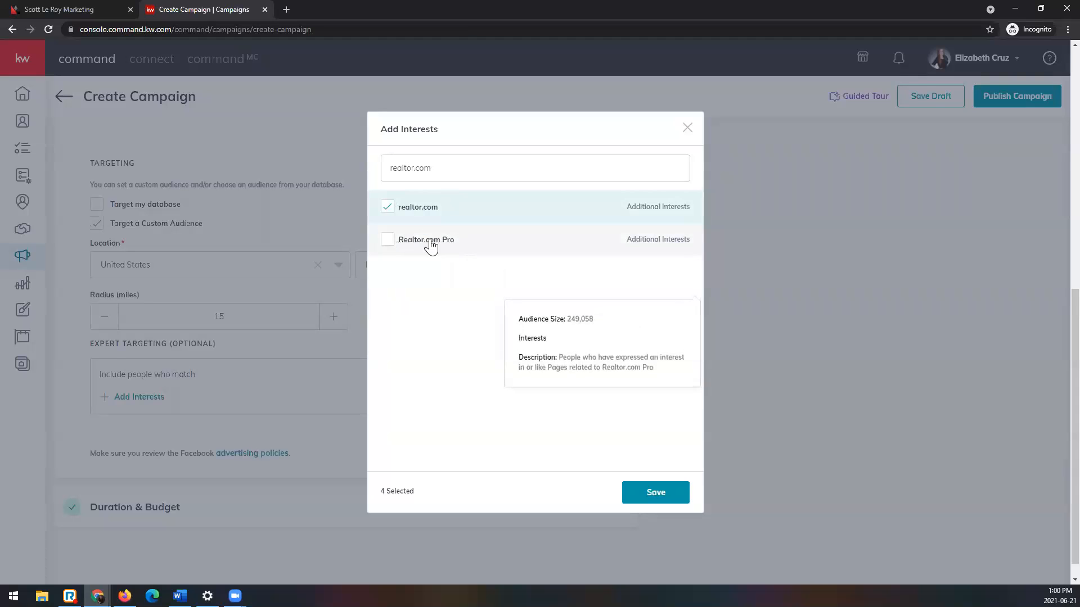
Step: Find and add Zillow and Trulia to the selected audience interests
{"action": "triple_click", "coordinate": [452, 168]}
{"action": "type", "text": "zillow"}
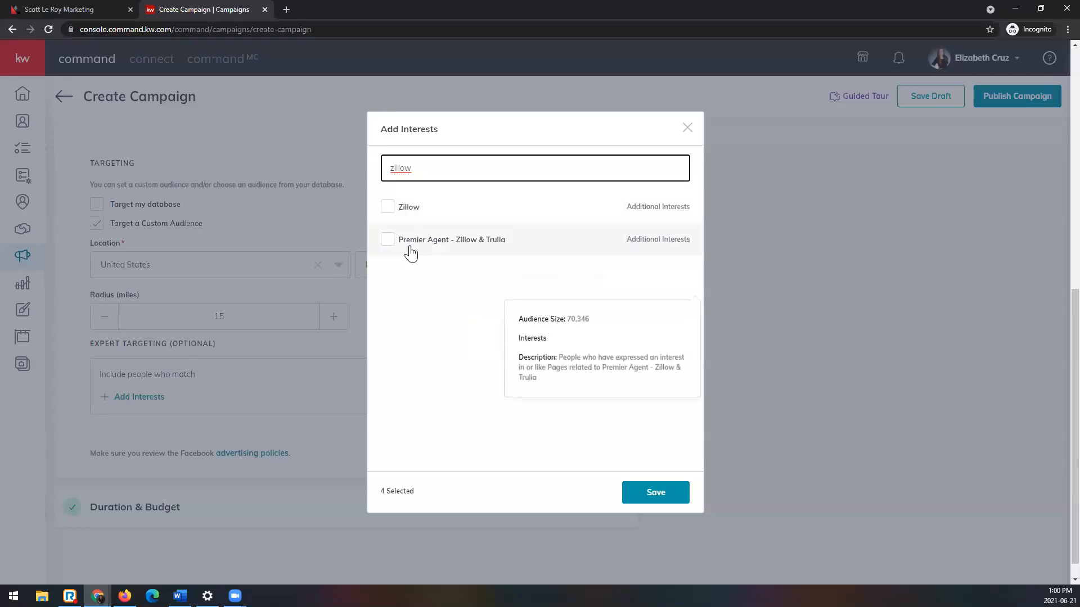
{"action": "left_click", "coordinate": [387, 210]}
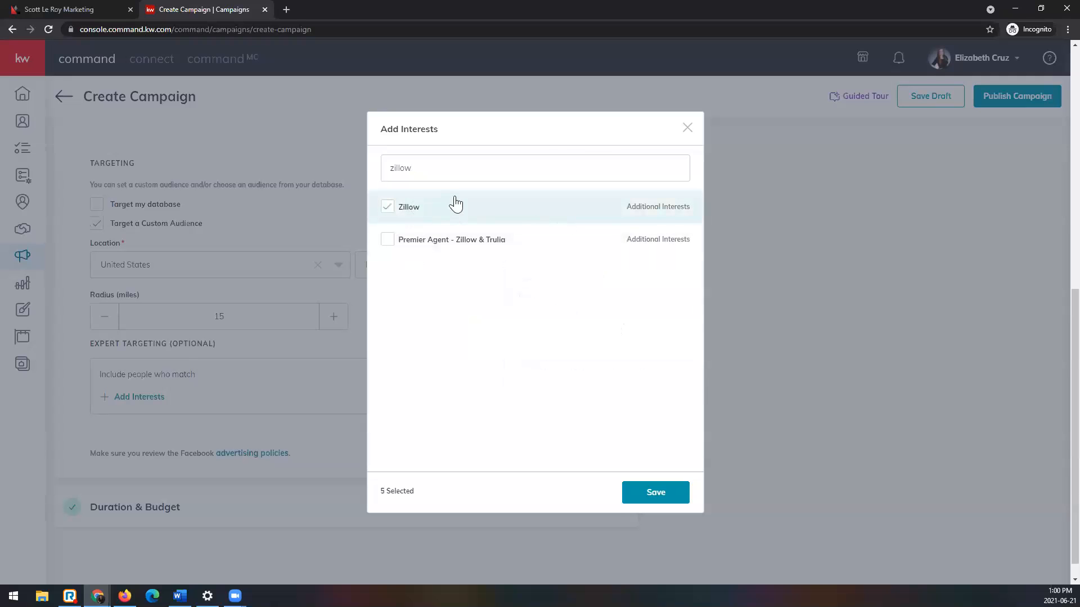
{"action": "left_click_drag", "start_coordinate": [467, 170], "coordinate": [298, 165]}
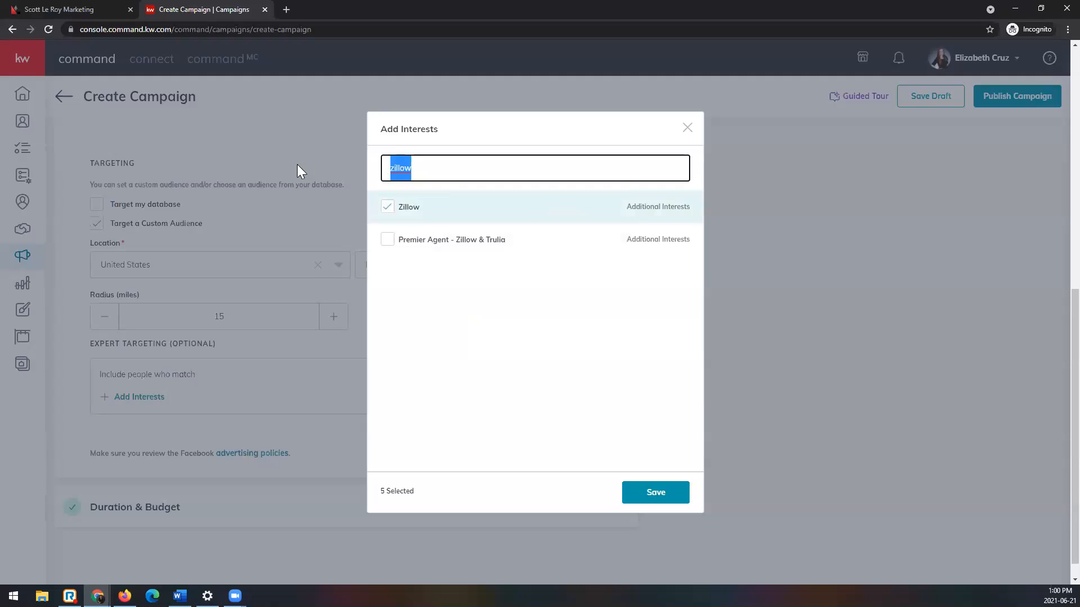
{"action": "type", "text": "trulia"}
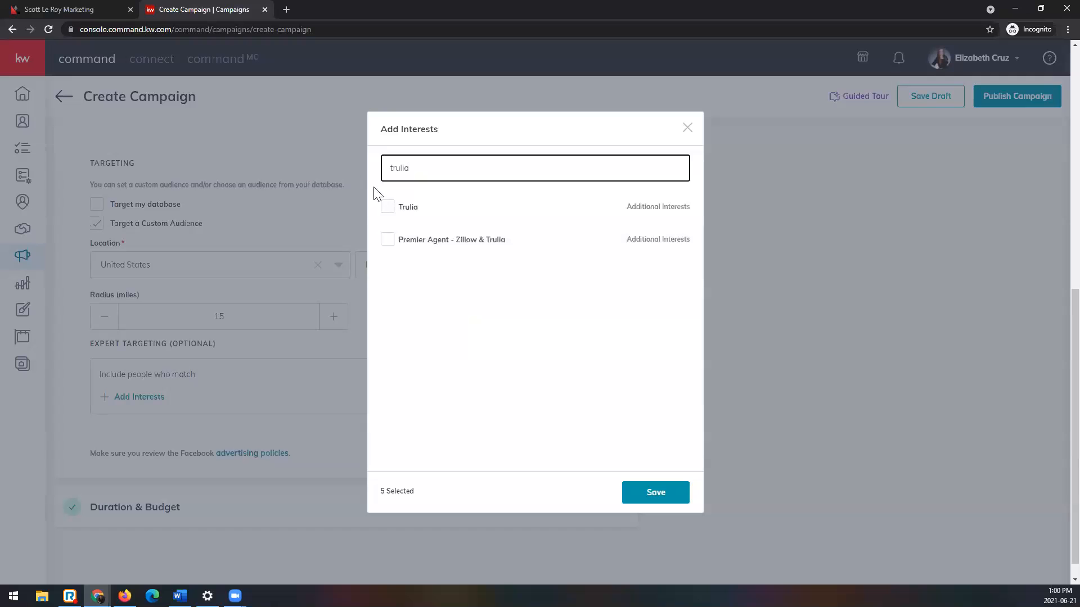
{"action": "left_click", "coordinate": [386, 208]}
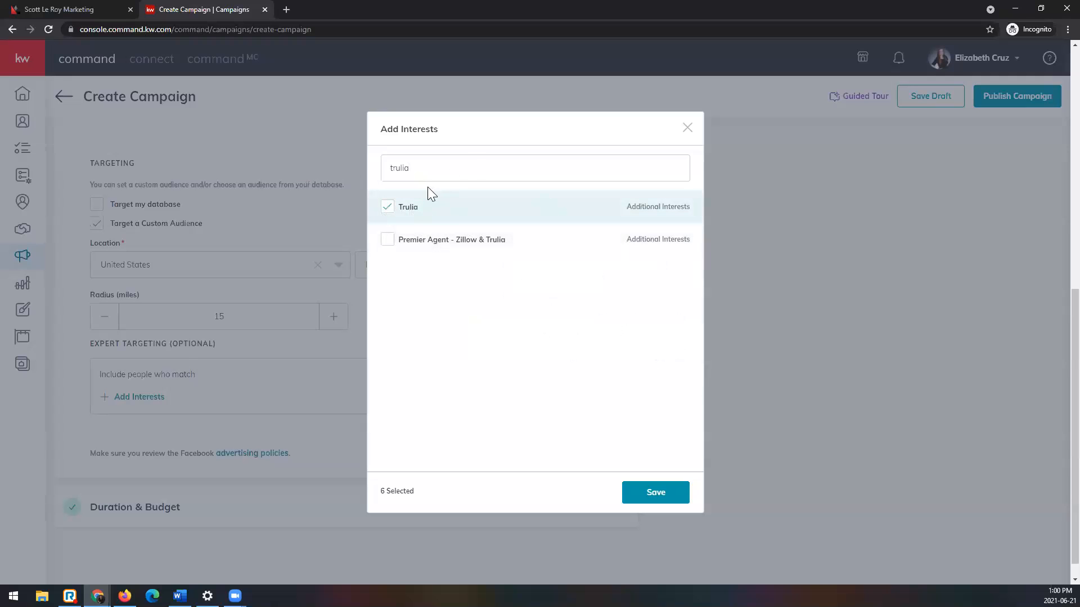
Step: Search the audience interests for "first time home buyer"
{"action": "left_click_drag", "start_coordinate": [450, 169], "coordinate": [188, 145]}
{"action": "type", "text": "firs"}
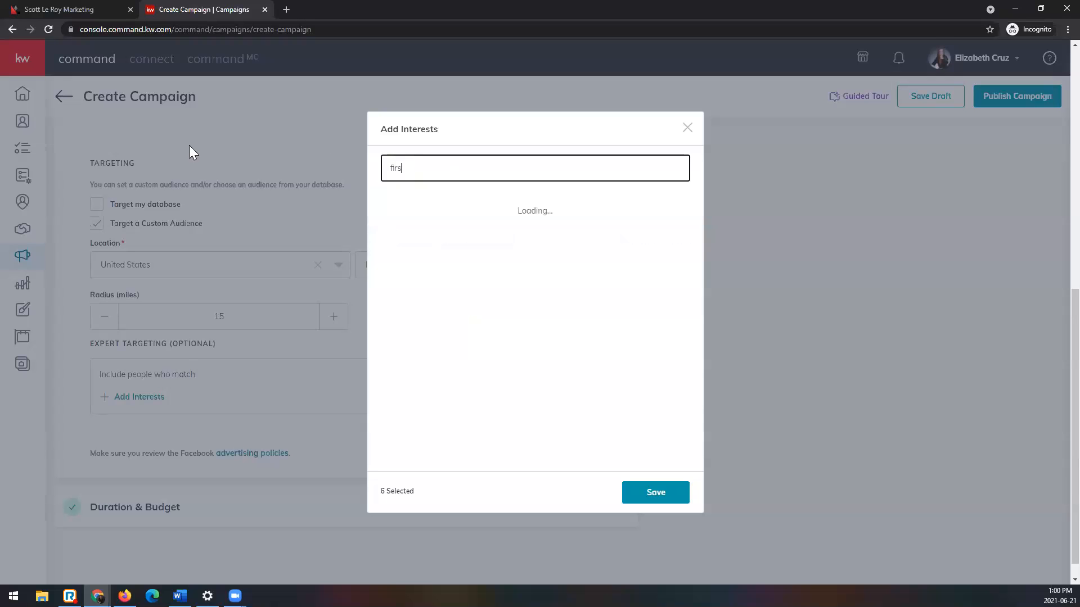
{"action": "type", "text": "t time home buyer"}
Step: Search interests for "real estate", select Real estate investing, Real estate license, Real estate entrepreneur and Real estate economics, and save the interest selection
{"action": "left_click_drag", "start_coordinate": [512, 171], "coordinate": [319, 163]}
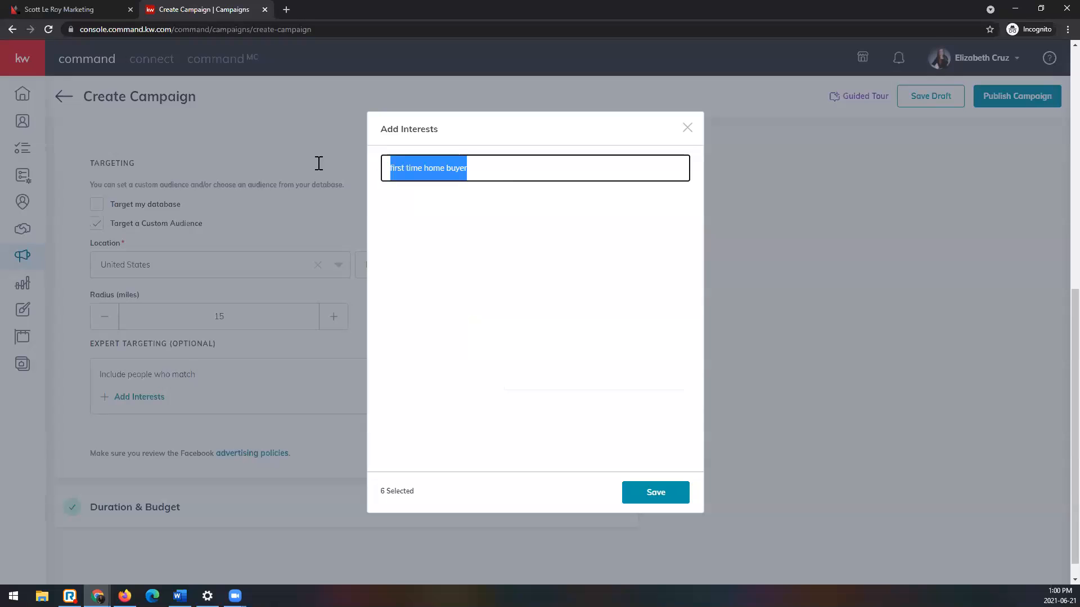
{"action": "type", "text": "real estate4"}
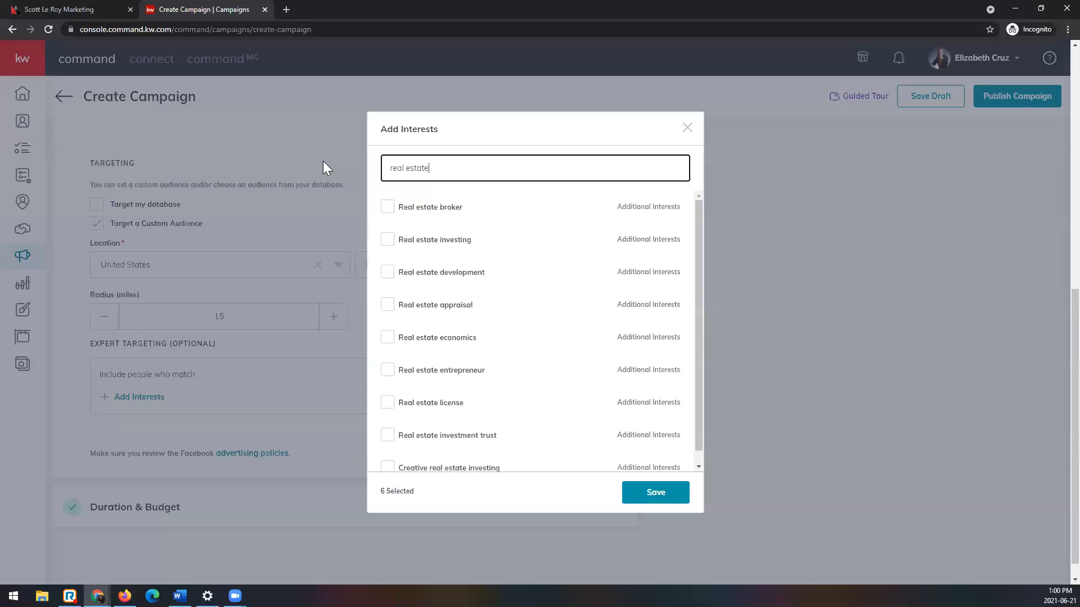
{"action": "left_click", "coordinate": [387, 243]}
{"action": "left_click", "coordinate": [387, 240]}
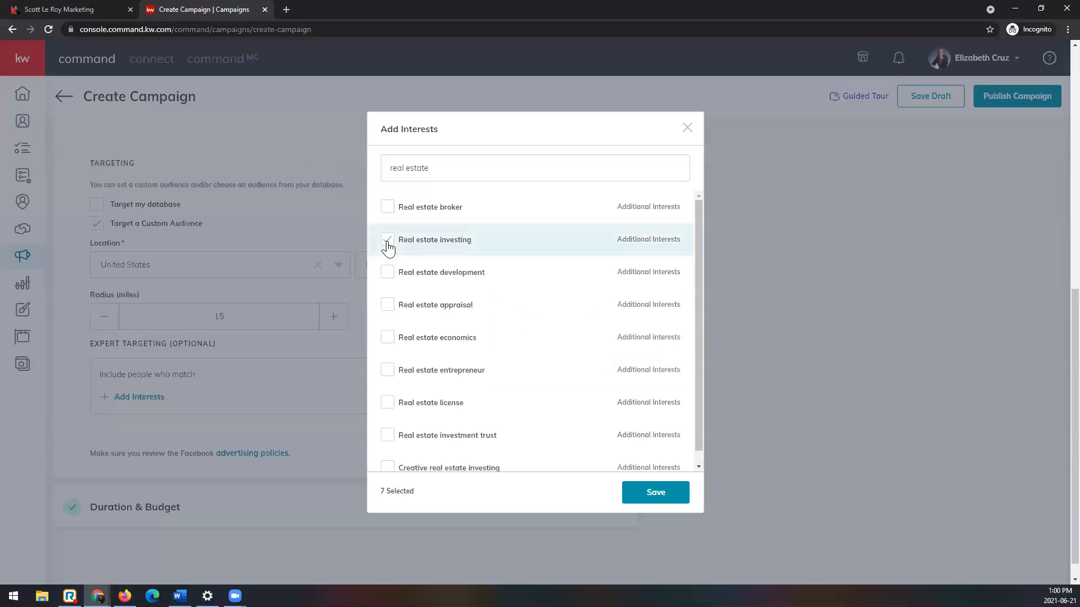
{"action": "scroll", "coordinate": [405, 372], "scroll_direction": "down", "scroll_amount": 1}
{"action": "left_click", "coordinate": [388, 392]}
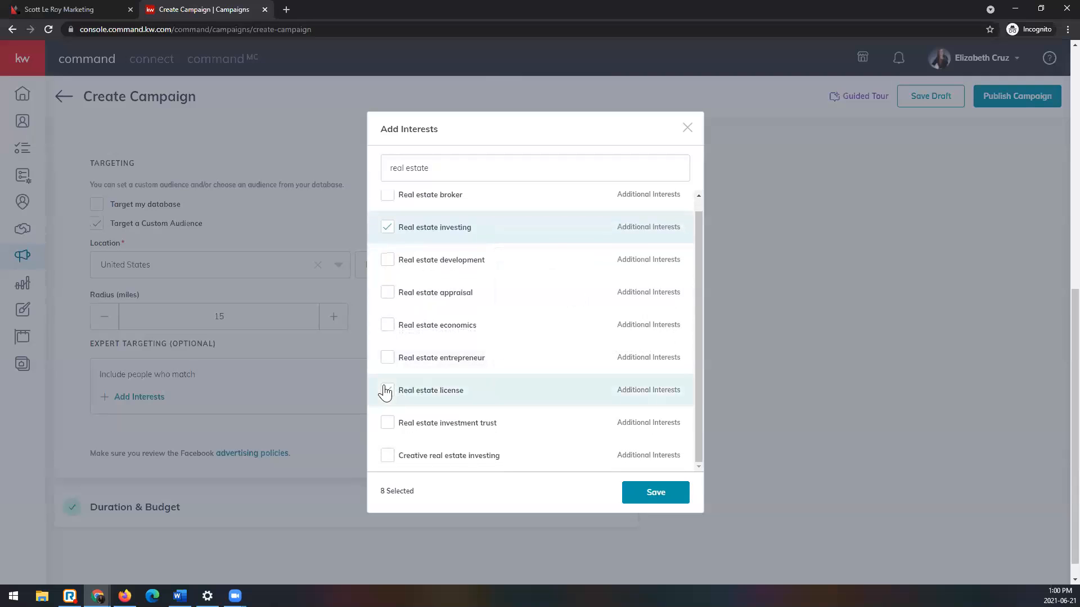
{"action": "left_click", "coordinate": [386, 357]}
{"action": "left_click", "coordinate": [387, 327]}
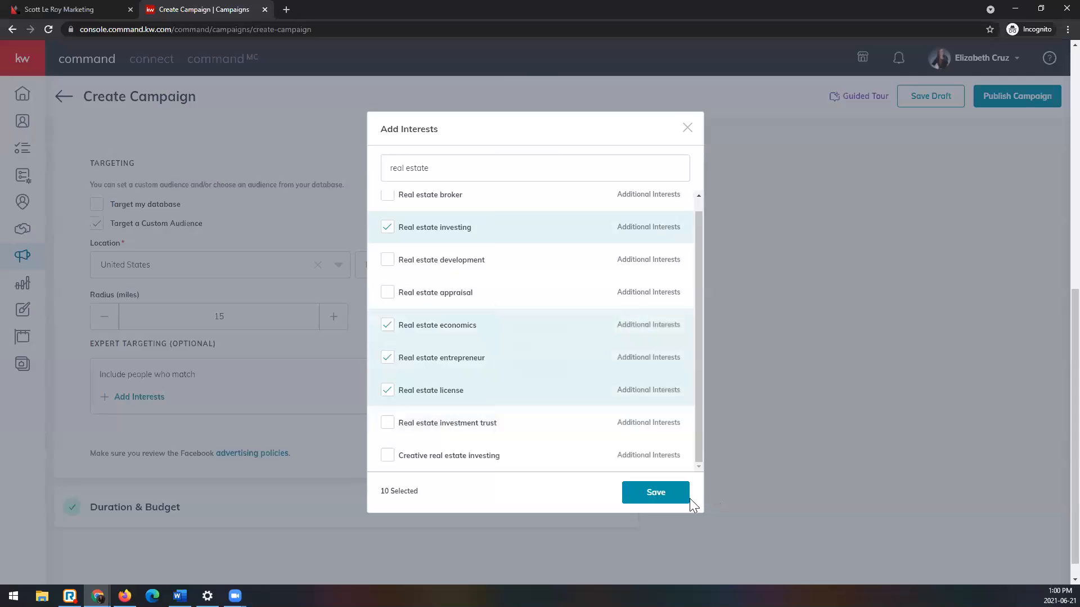
{"action": "left_click", "coordinate": [636, 498]}
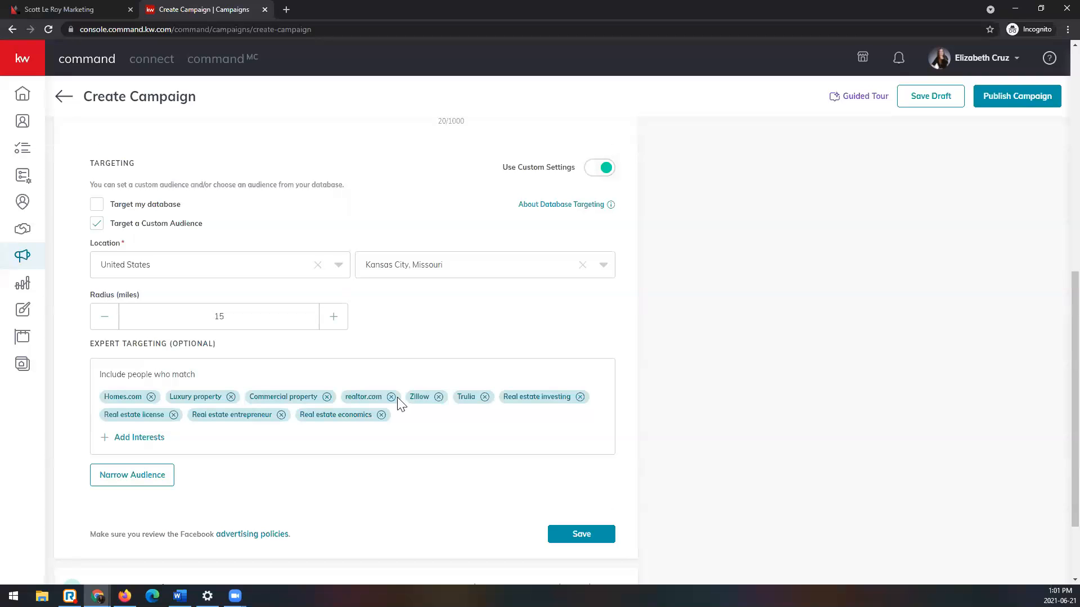
Step: Review the ad's mobile preview, Facebook destination settings, and the custom audience's location, radius and expert targeting interests
{"action": "scroll", "coordinate": [383, 421], "scroll_direction": "up", "scroll_amount": 1}
{"action": "scroll", "coordinate": [206, 362], "scroll_direction": "up", "scroll_amount": 8}
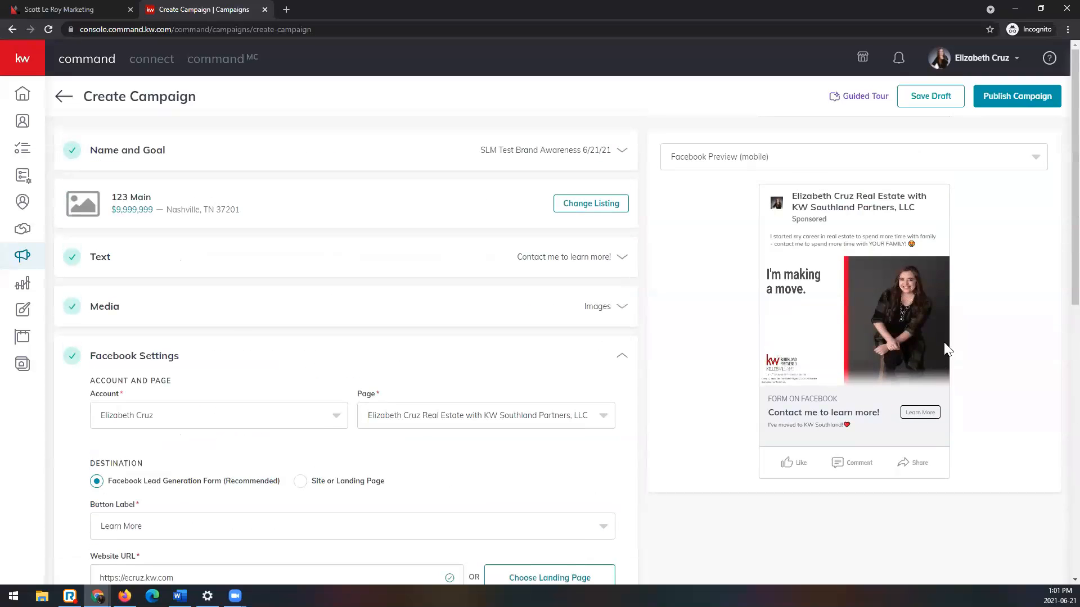
{"action": "scroll", "coordinate": [841, 358], "scroll_direction": "down", "scroll_amount": 3}
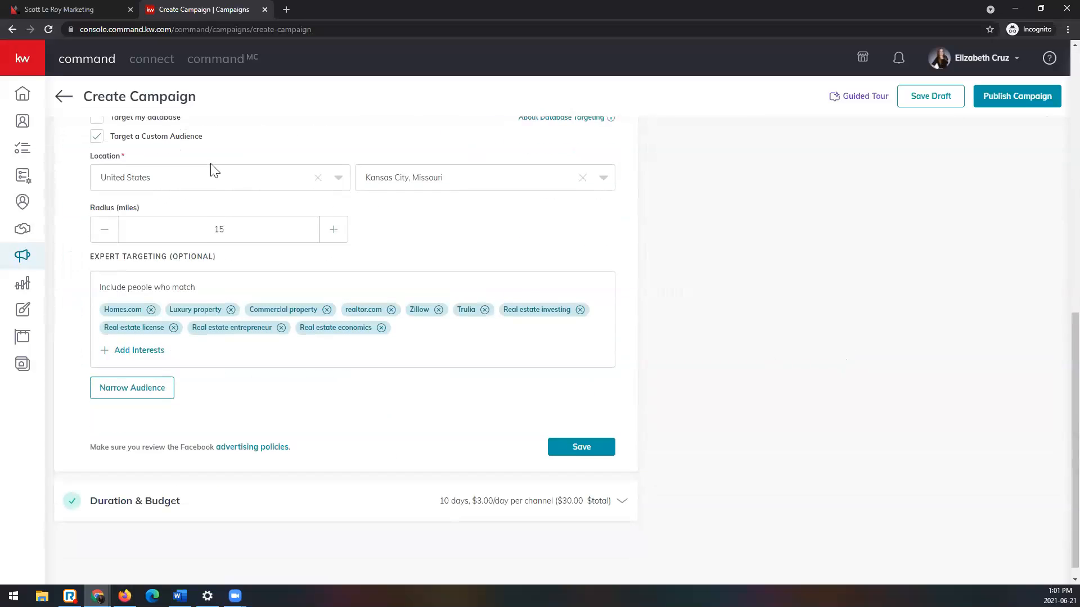
{"action": "scroll", "coordinate": [137, 188], "scroll_direction": "up", "scroll_amount": 1}
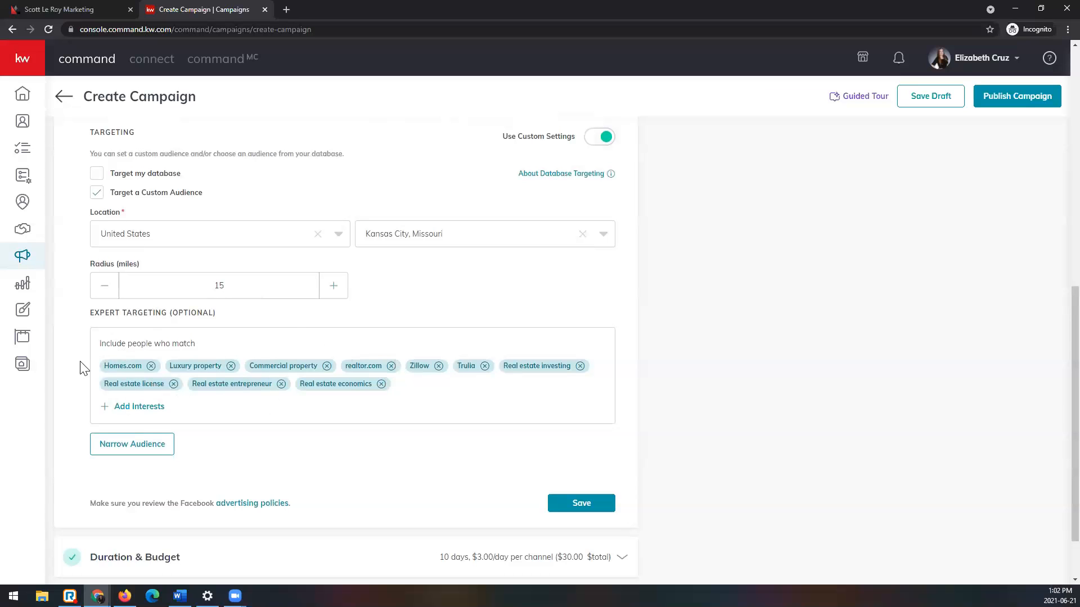
{"action": "scroll", "coordinate": [529, 423], "scroll_direction": "up", "scroll_amount": 8}
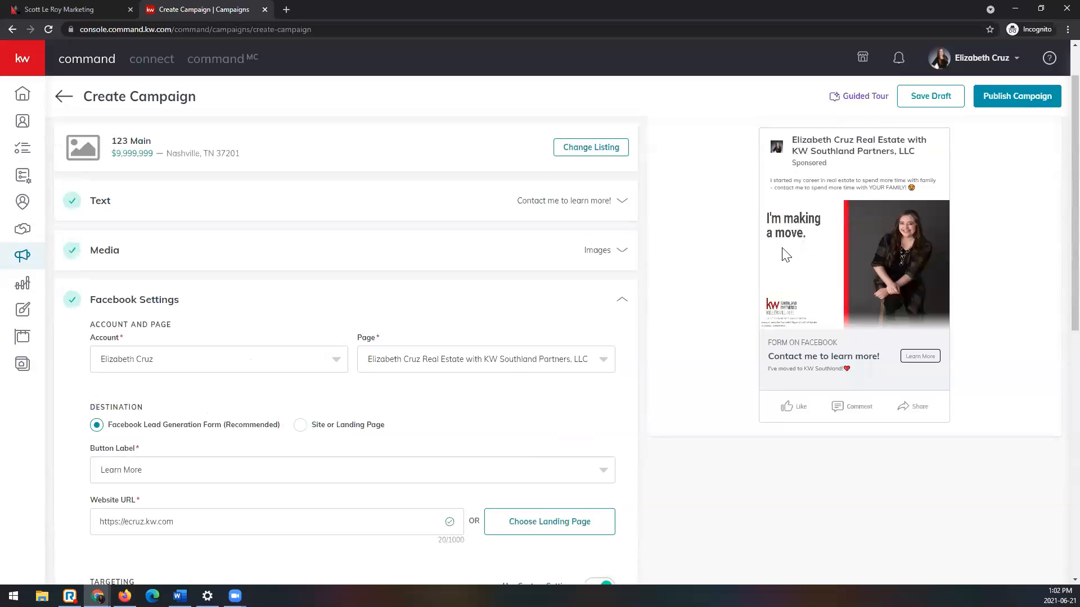
{"action": "scroll", "coordinate": [309, 564], "scroll_direction": "down", "scroll_amount": 8}
{"action": "scroll", "coordinate": [312, 569], "scroll_direction": "down", "scroll_amount": 2}
{"action": "scroll", "coordinate": [361, 547], "scroll_direction": "up", "scroll_amount": 8}
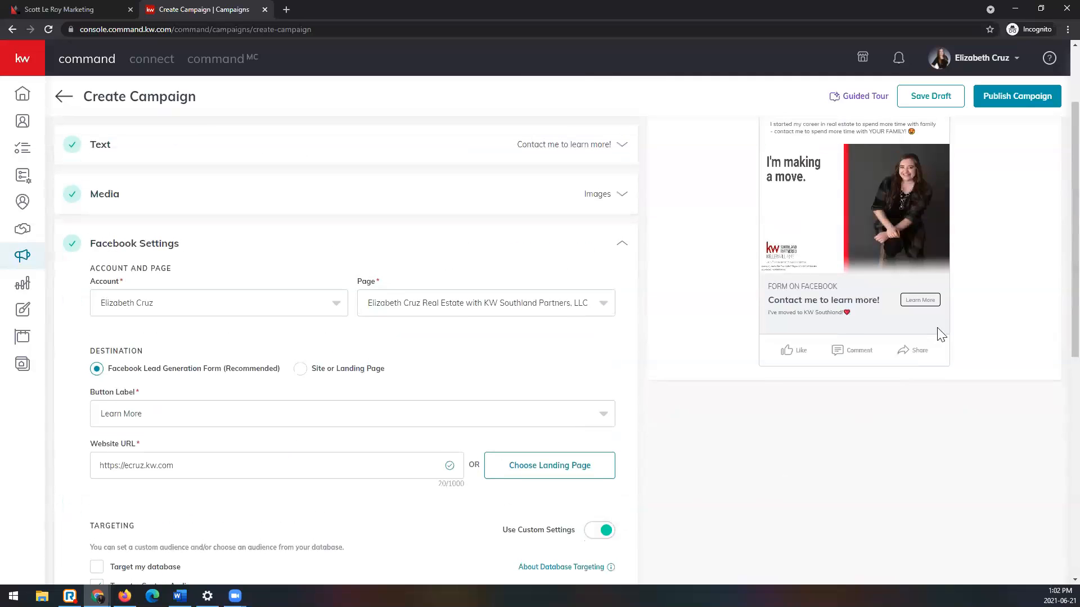
{"action": "scroll", "coordinate": [573, 438], "scroll_direction": "down", "scroll_amount": 7}
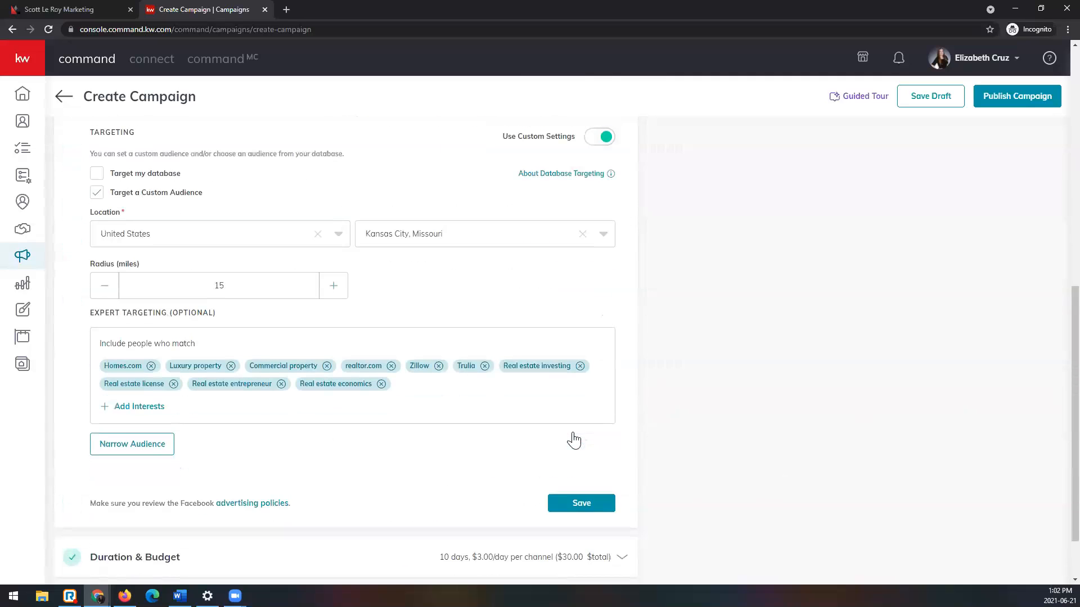
{"action": "scroll", "coordinate": [759, 441], "scroll_direction": "up", "scroll_amount": 6}
{"action": "scroll", "coordinate": [718, 498], "scroll_direction": "down", "scroll_amount": 6}
{"action": "scroll", "coordinate": [634, 361], "scroll_direction": "up", "scroll_amount": 2}
{"action": "scroll", "coordinate": [635, 361], "scroll_direction": "up", "scroll_amount": 8}
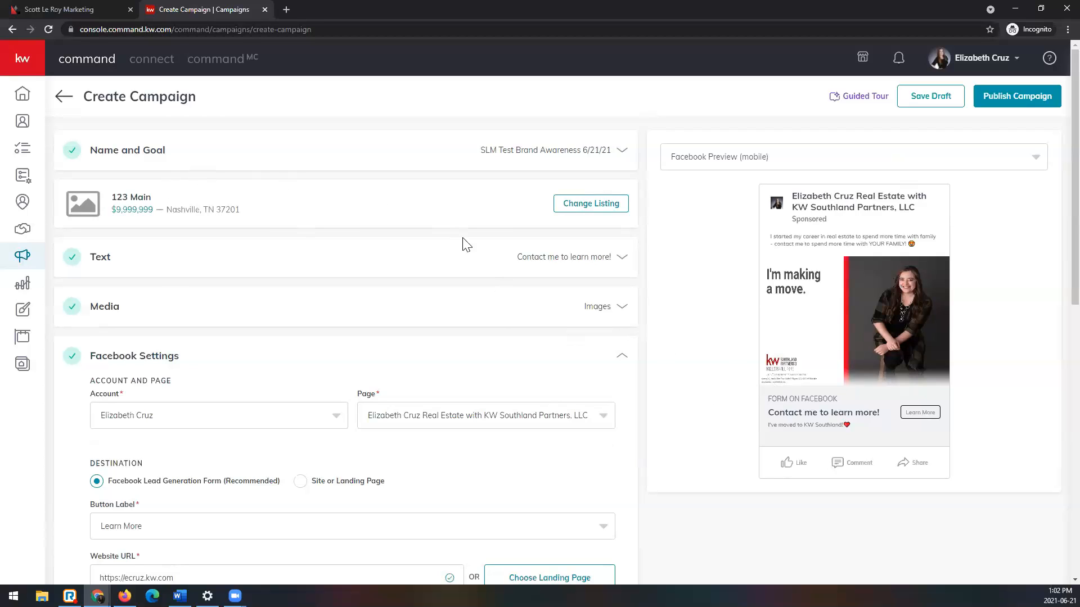
{"action": "scroll", "coordinate": [690, 313], "scroll_direction": "down", "scroll_amount": 6}
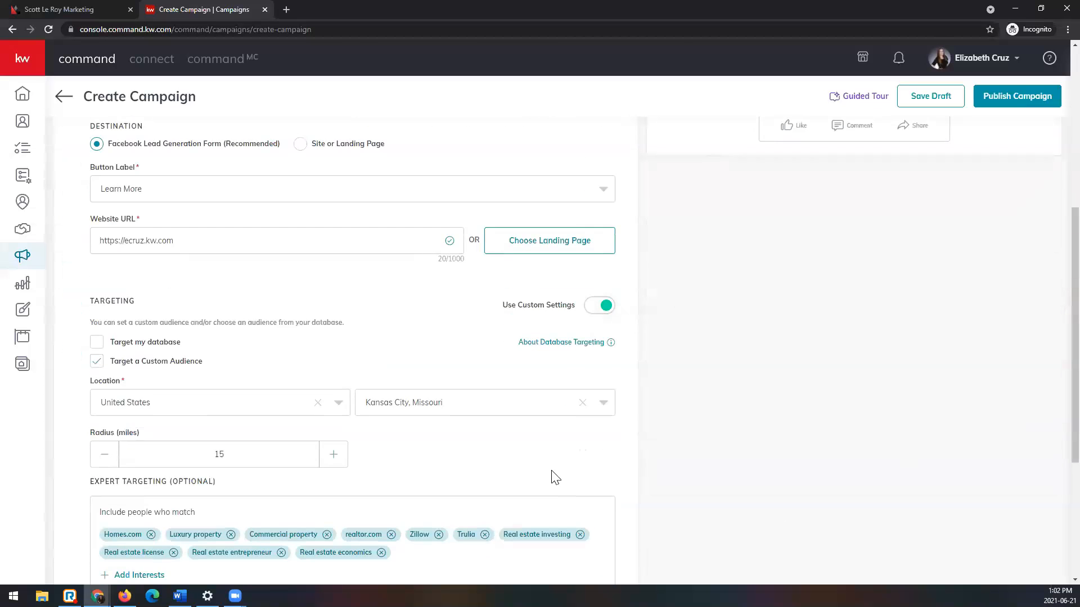
{"action": "scroll", "coordinate": [554, 475], "scroll_direction": "down", "scroll_amount": 3}
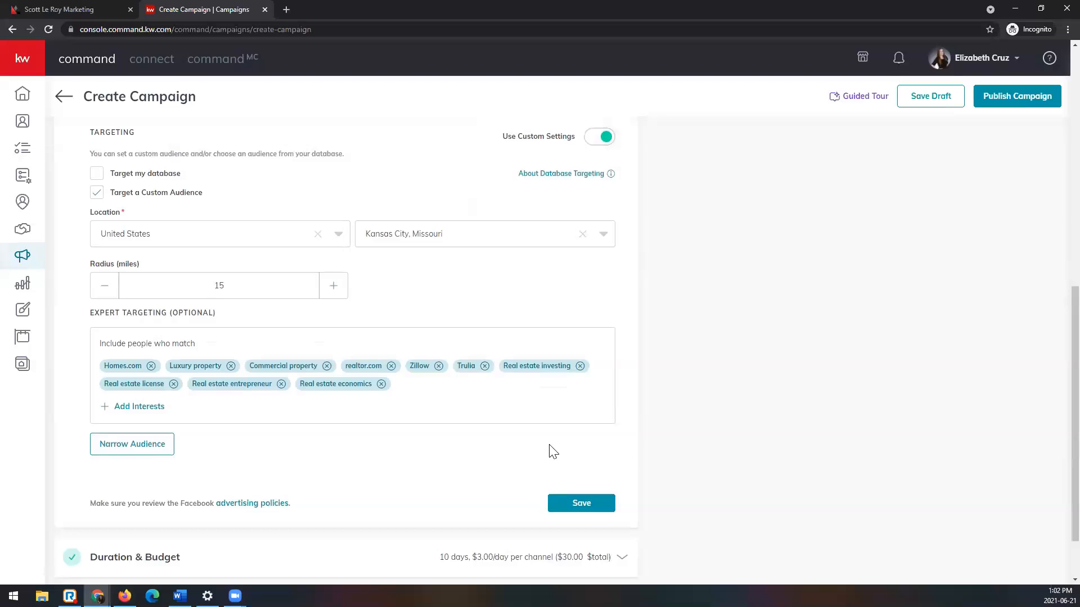
{"action": "scroll", "coordinate": [573, 455], "scroll_direction": "up", "scroll_amount": 5}
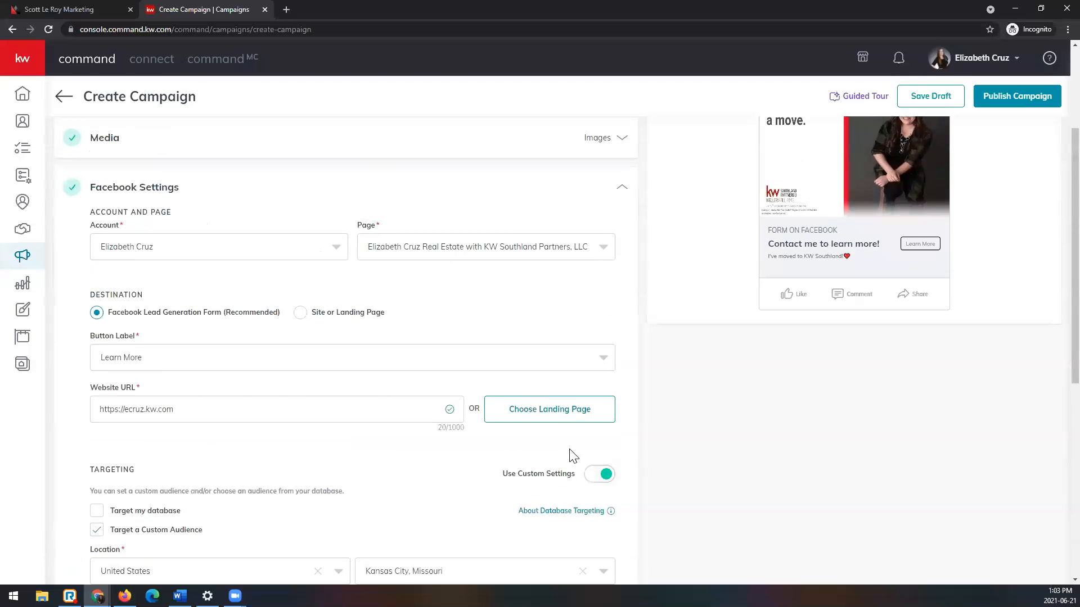
{"action": "scroll", "coordinate": [571, 455], "scroll_direction": "down", "scroll_amount": 5}
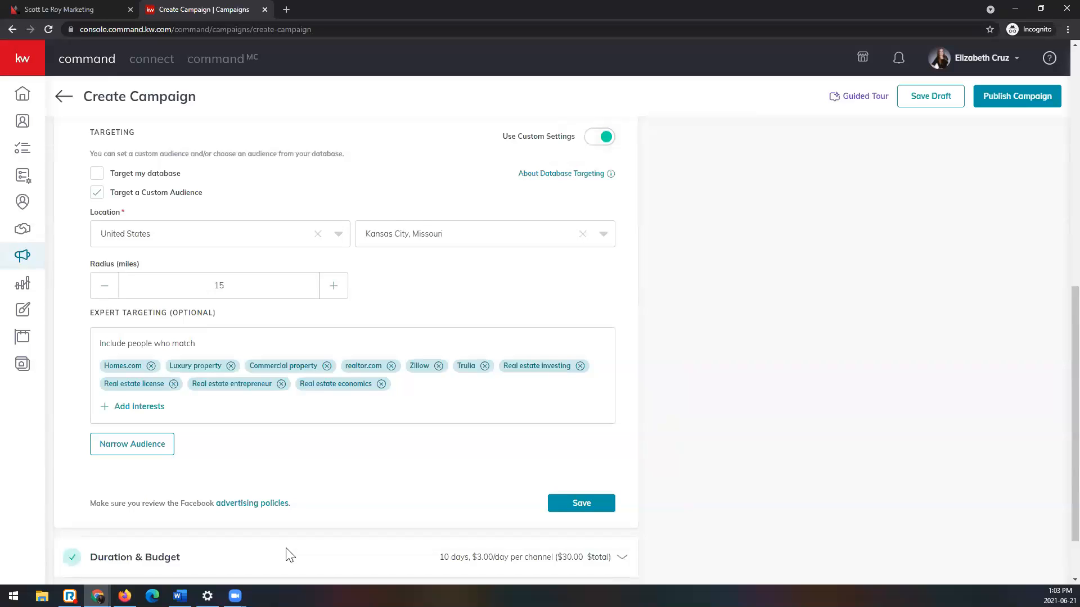
{"action": "scroll", "coordinate": [338, 511], "scroll_direction": "down", "scroll_amount": 1}
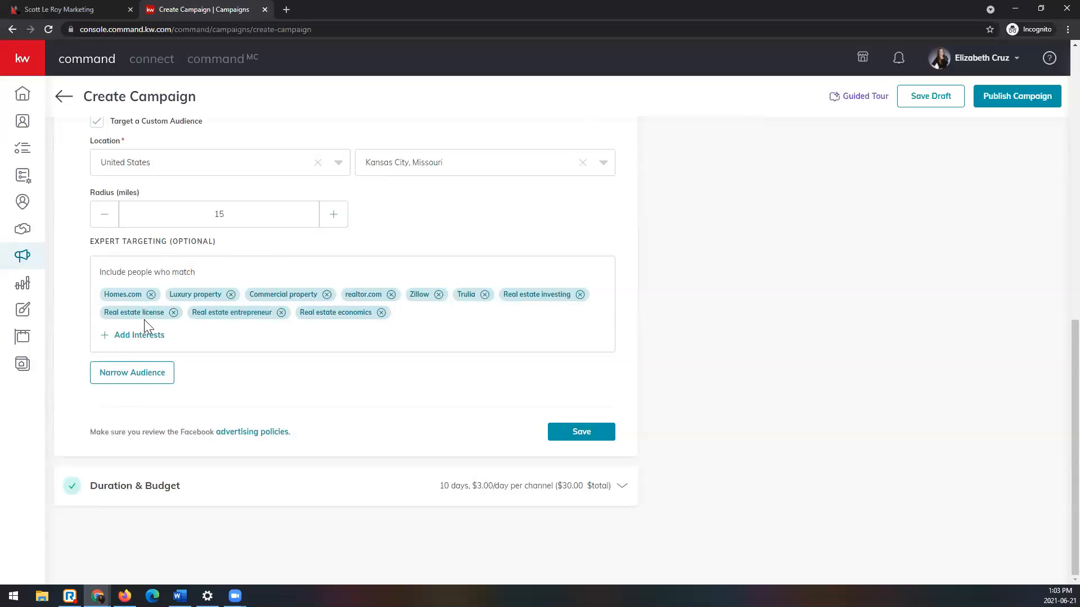
Step: Add a narrowing condition for the Accounting interest to the custom audience, and remove that condition again
{"action": "left_click", "coordinate": [132, 373]}
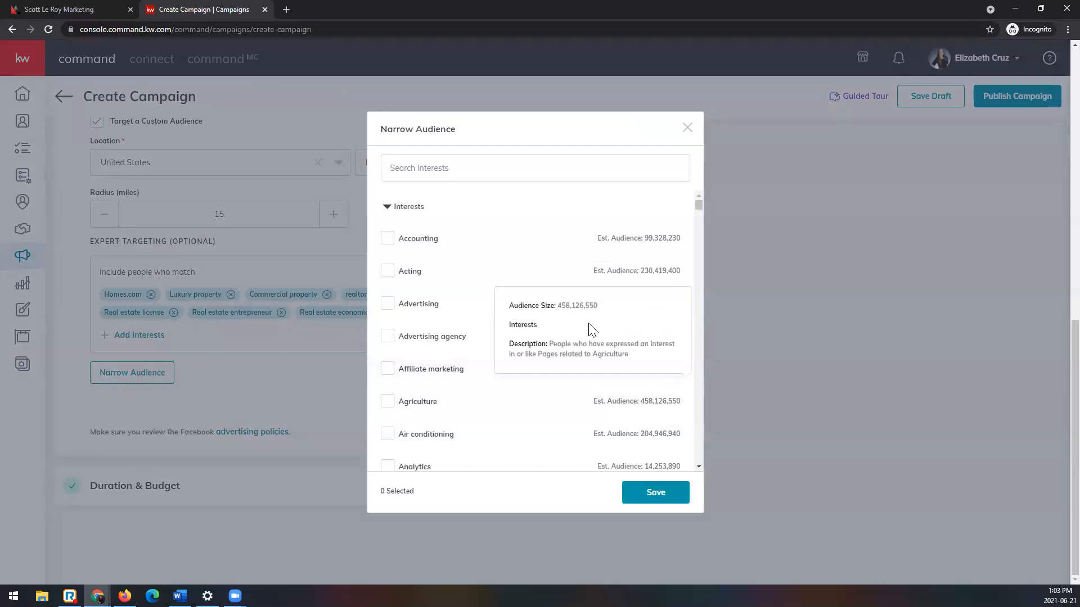
{"action": "left_click", "coordinate": [378, 238]}
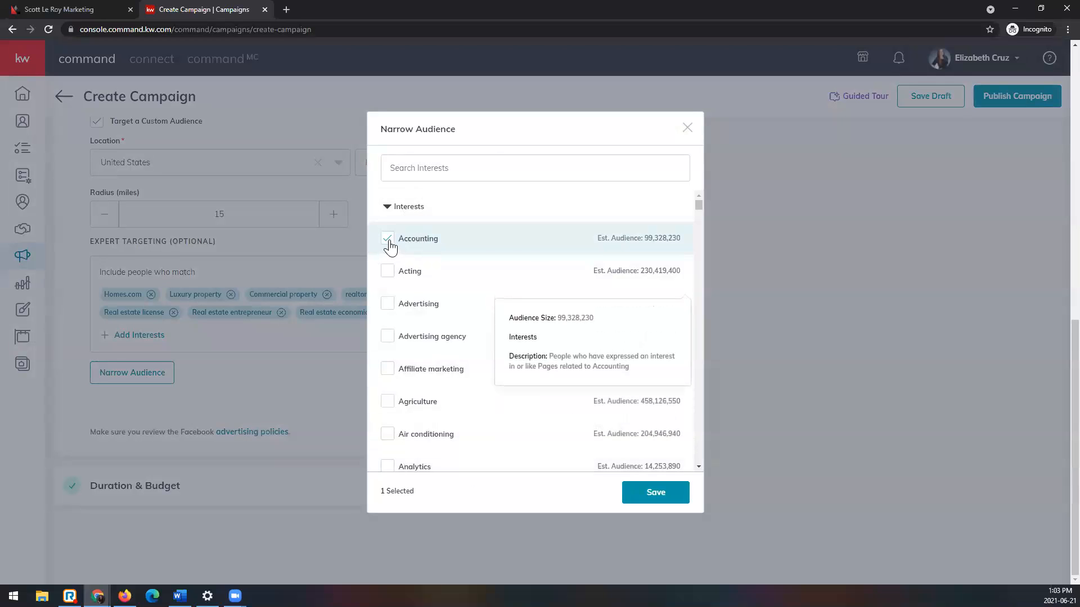
{"action": "left_click", "coordinate": [656, 493]}
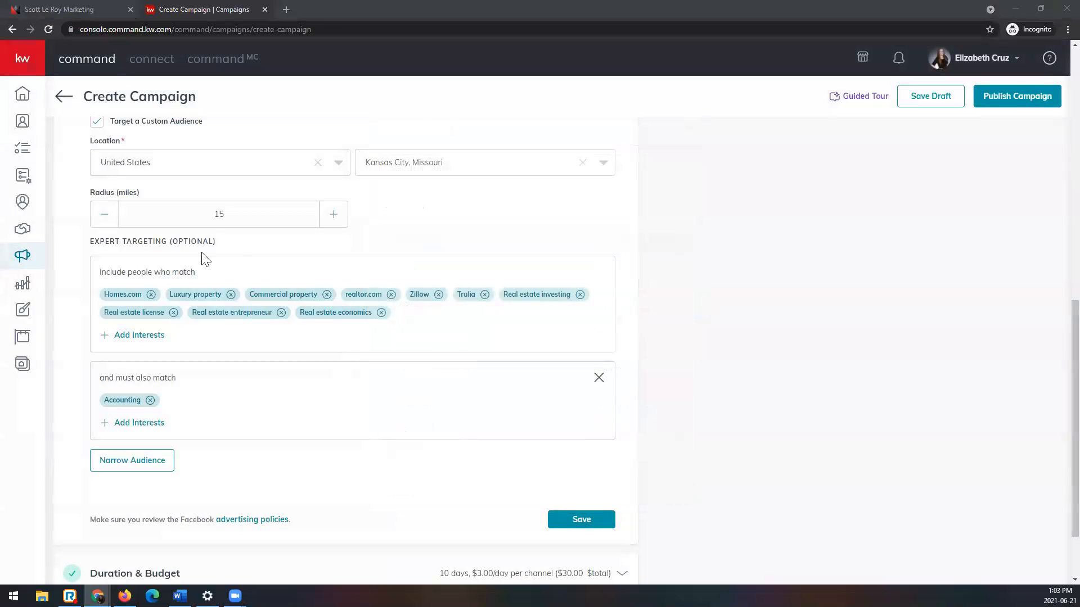
{"action": "scroll", "coordinate": [104, 168], "scroll_direction": "up", "scroll_amount": 2}
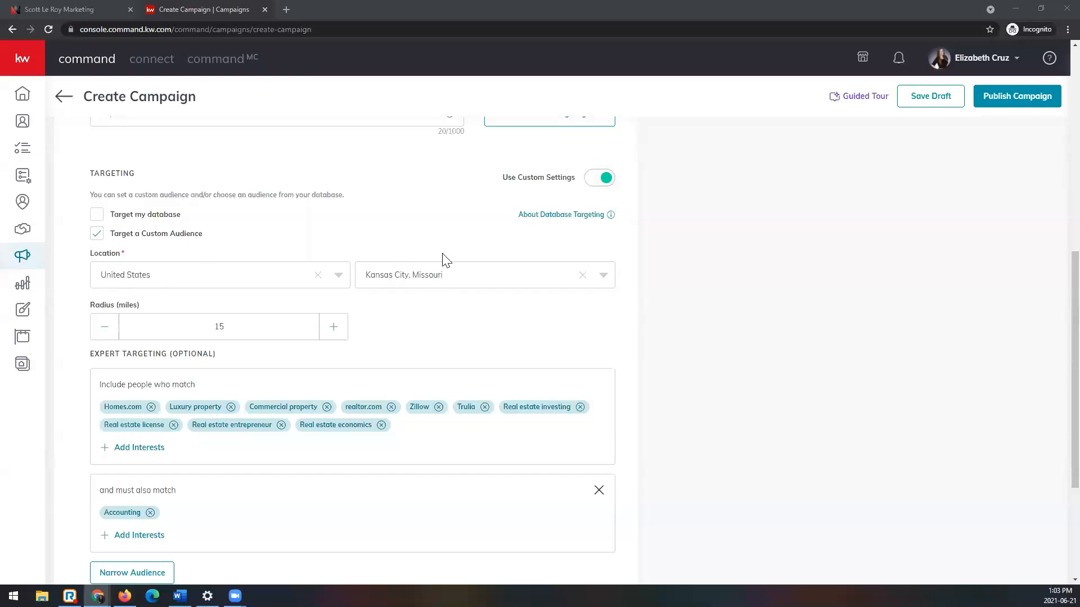
{"action": "scroll", "coordinate": [394, 282], "scroll_direction": "down", "scroll_amount": 2}
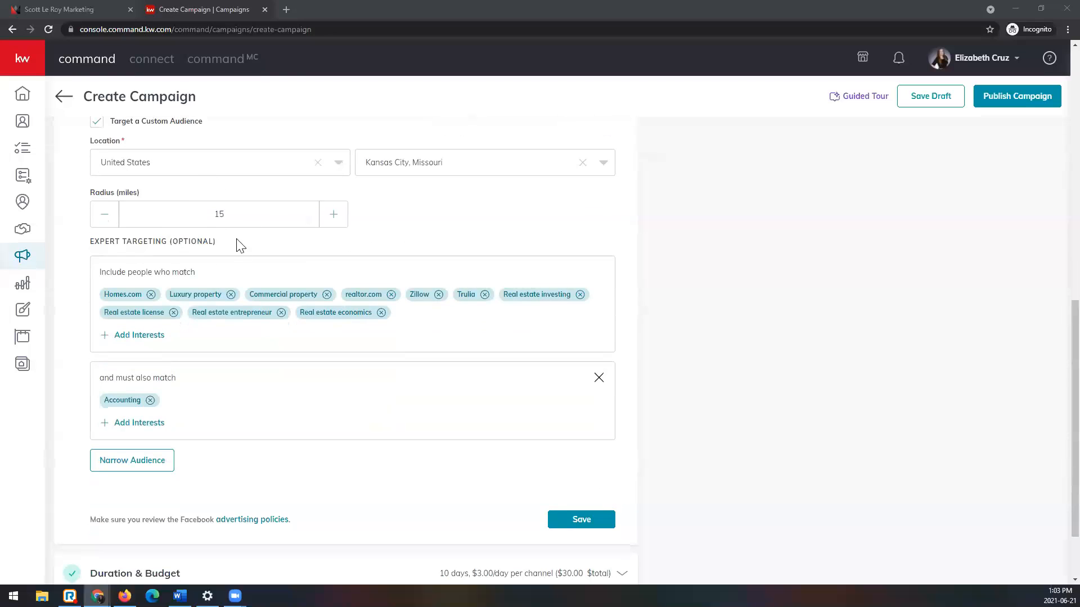
{"action": "scroll", "coordinate": [255, 224], "scroll_direction": "down", "scroll_amount": 1}
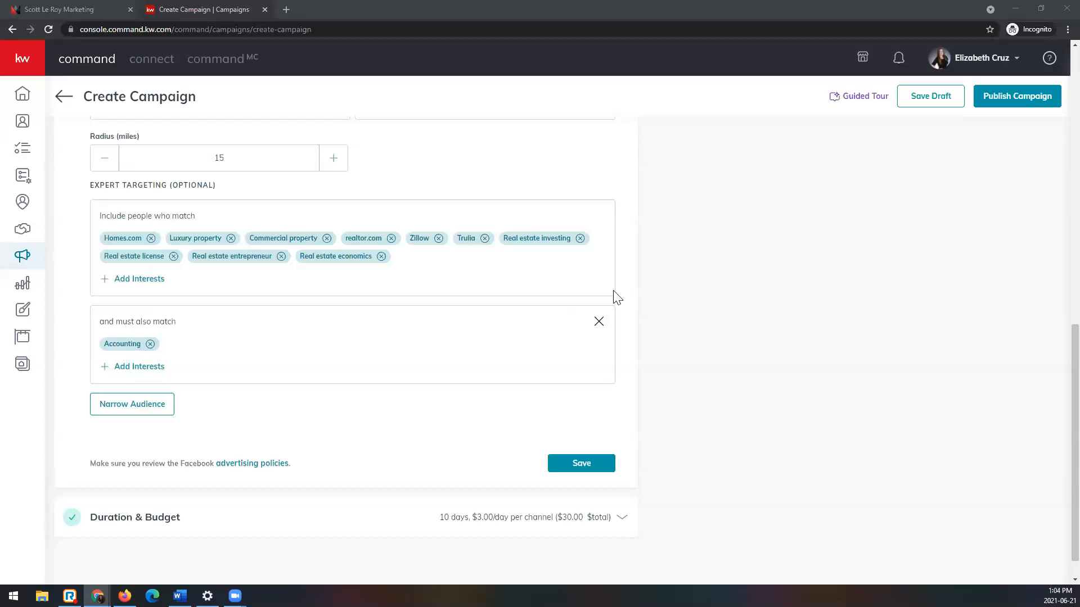
{"action": "left_click", "coordinate": [598, 323]}
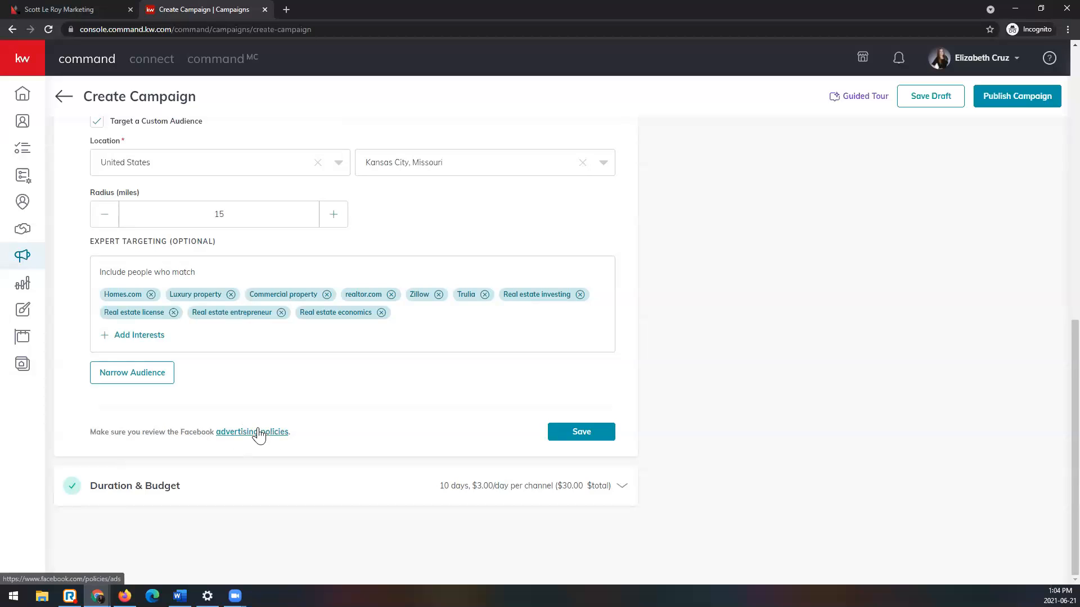
Step: Save the Facebook Settings with the custom audience targeting
{"action": "scroll", "coordinate": [570, 444], "scroll_direction": "up", "scroll_amount": 2}
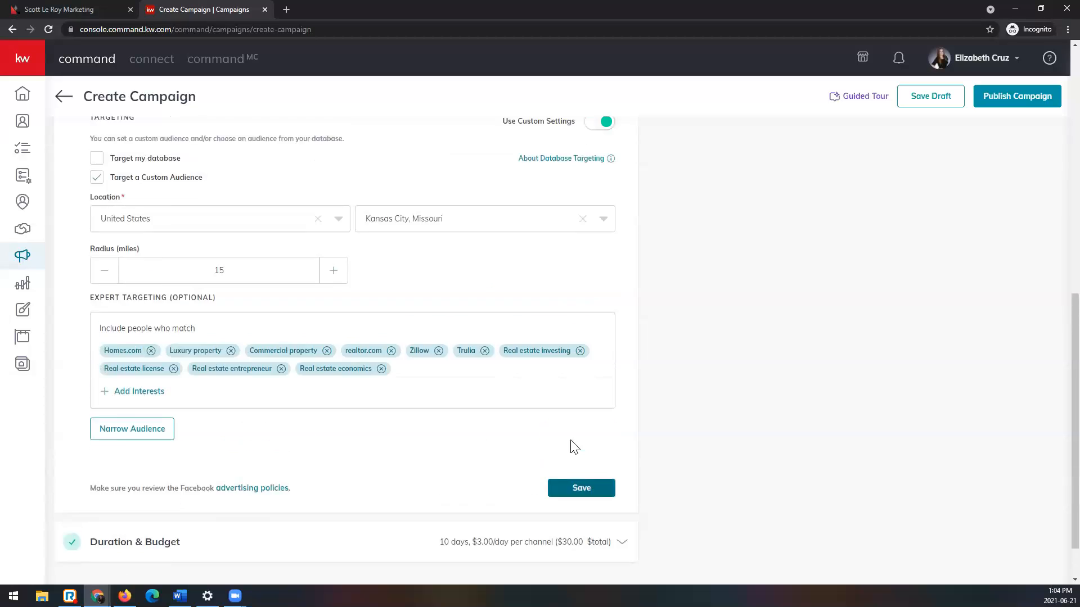
{"action": "scroll", "coordinate": [569, 433], "scroll_direction": "down", "scroll_amount": 2}
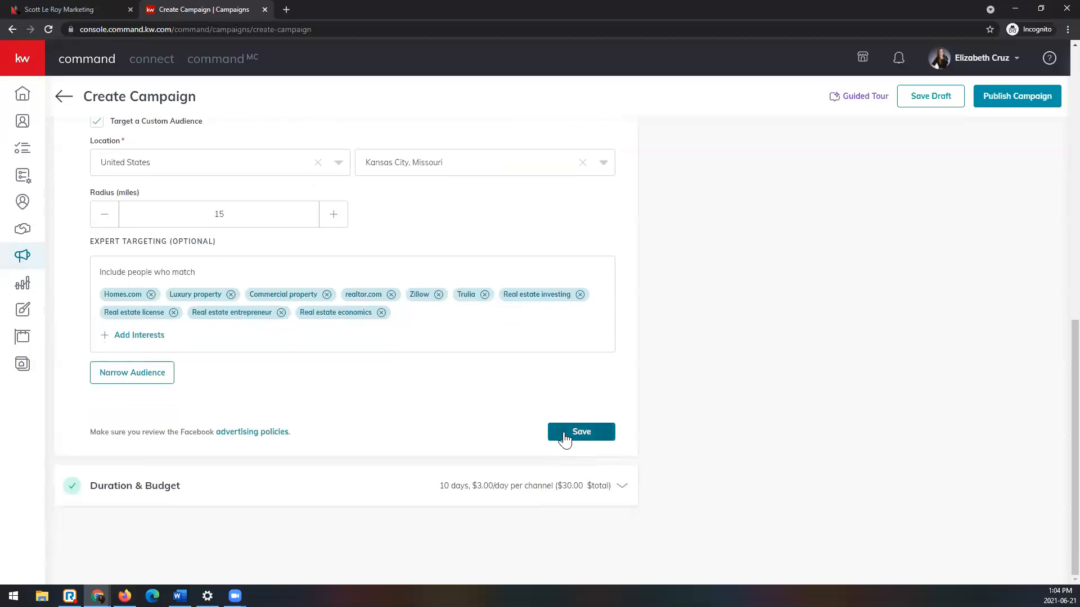
{"action": "left_click", "coordinate": [565, 436]}
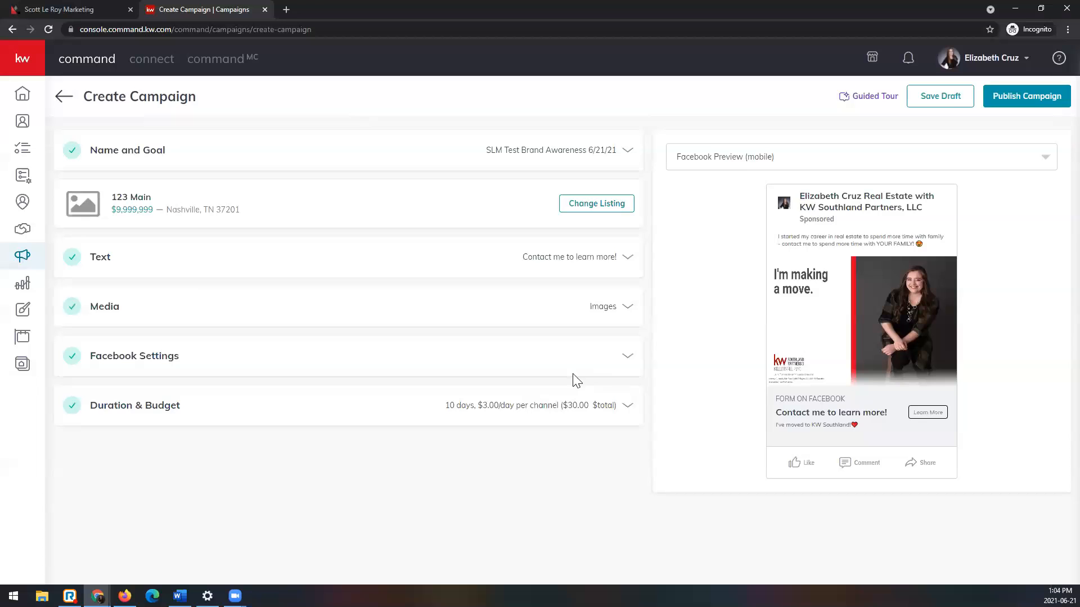
Step: Set the campaign's start date to Jun 24, 2021 in the Duration & Budget section
{"action": "left_click", "coordinate": [519, 415]}
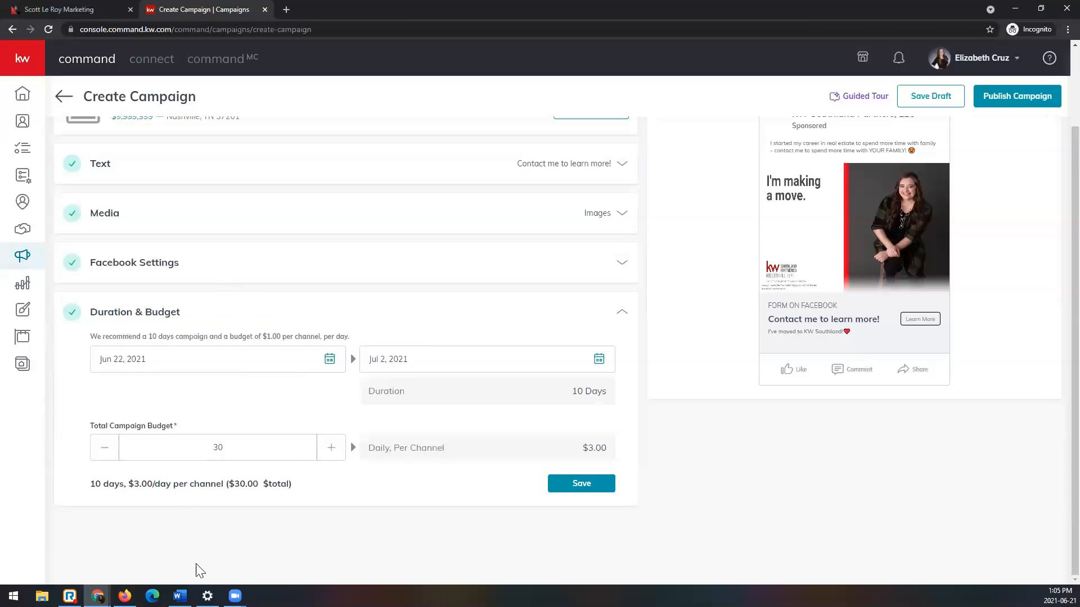
{"action": "left_click", "coordinate": [329, 360]}
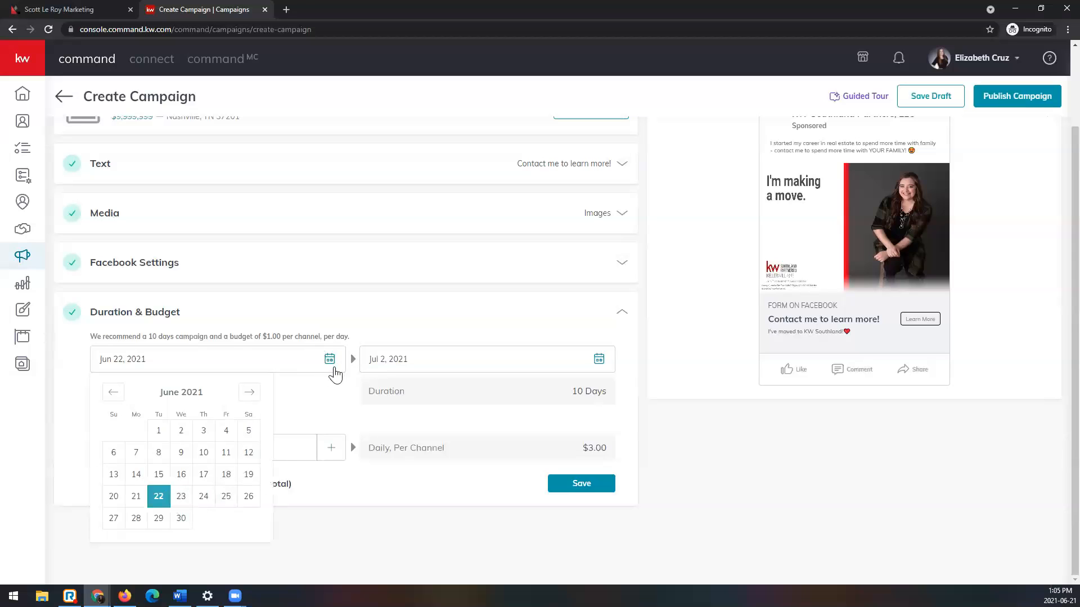
{"action": "left_click", "coordinate": [180, 497]}
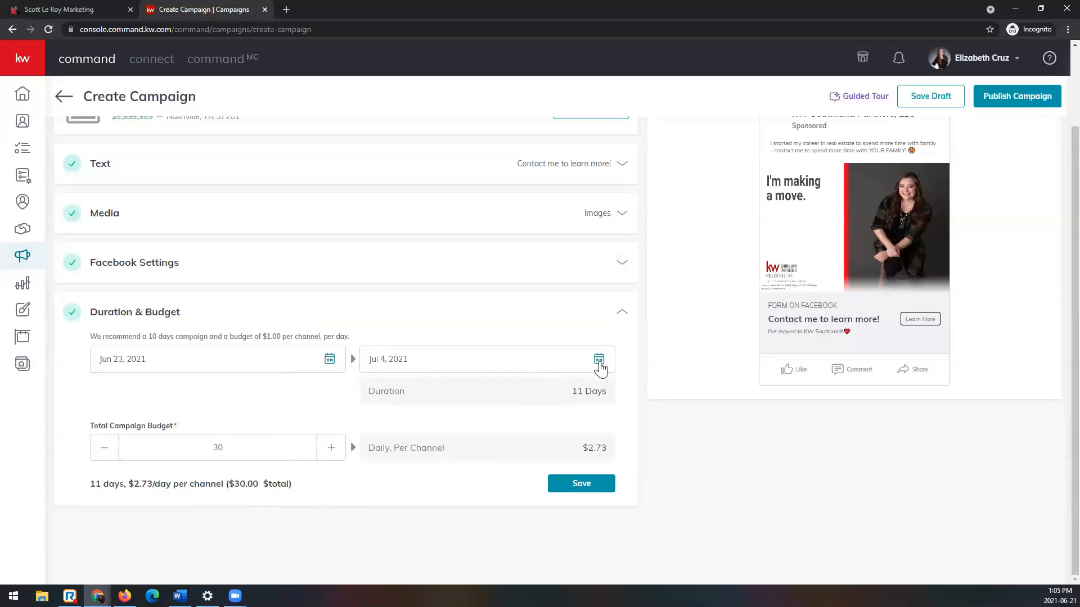
{"action": "left_click", "coordinate": [329, 359]}
{"action": "left_click", "coordinate": [205, 497]}
Step: Set the campaign's end date to Jul 12, 2021
{"action": "left_click", "coordinate": [599, 361]}
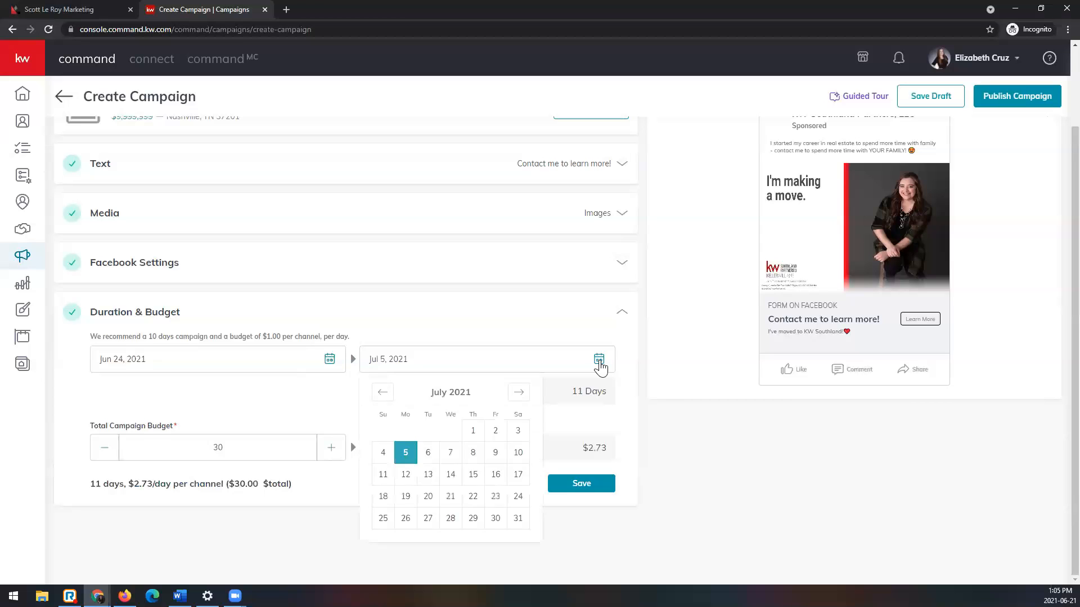
{"action": "left_click", "coordinate": [316, 414]}
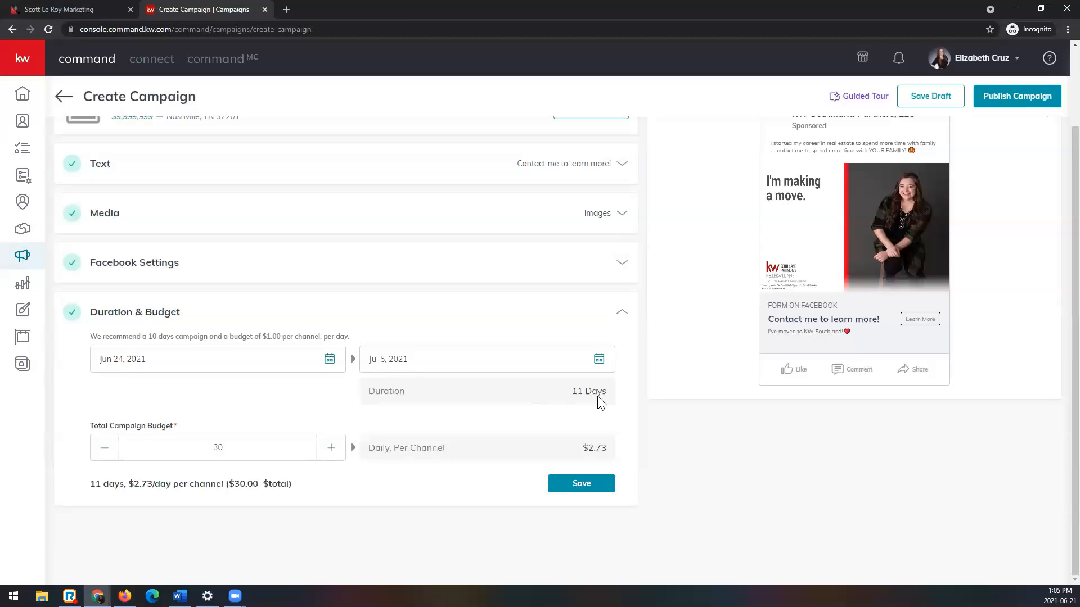
{"action": "left_click", "coordinate": [599, 360]}
{"action": "left_click", "coordinate": [407, 477]}
{"action": "left_click", "coordinate": [599, 361]}
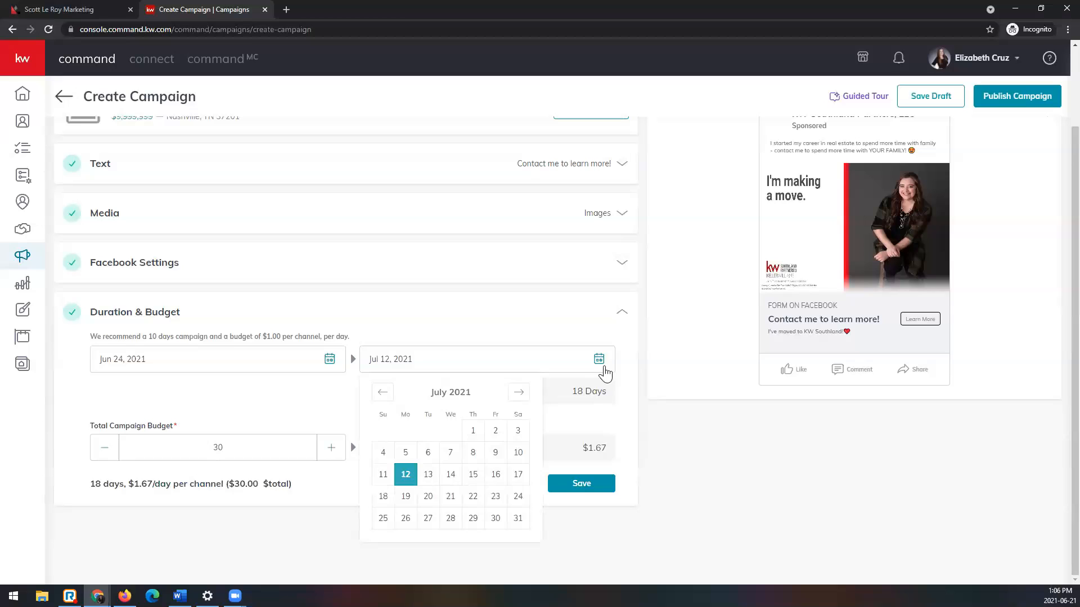
{"action": "left_click", "coordinate": [638, 385]}
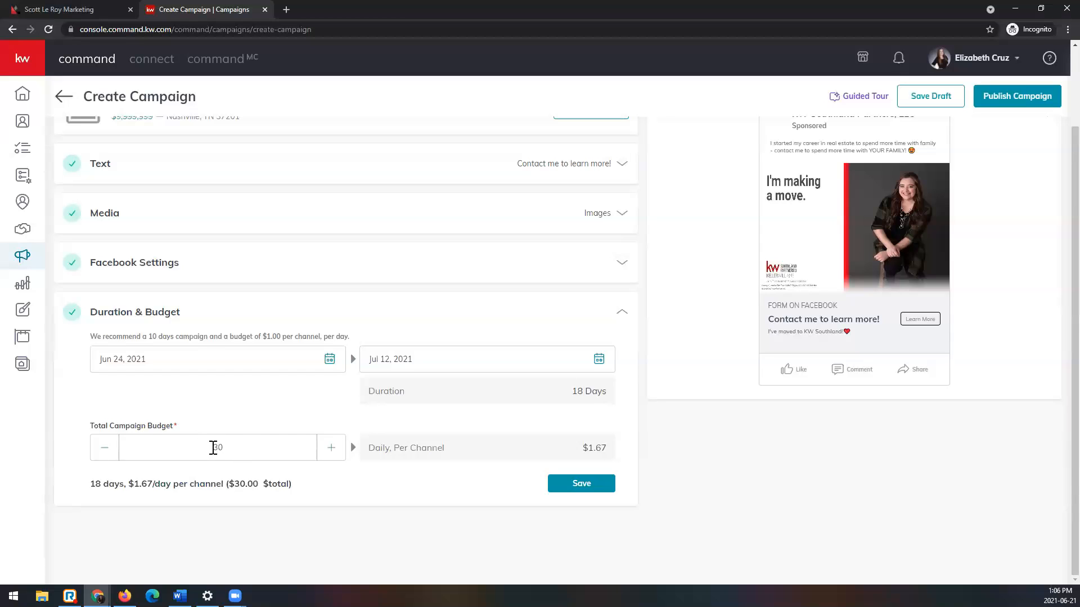
Step: Lower the total campaign budget to $18, giving $1.00 per day per channel
{"action": "left_click", "coordinate": [105, 447]}
{"action": "left_click", "coordinate": [104, 447]}
{"action": "left_click", "coordinate": [105, 448]}
{"action": "left_click", "coordinate": [104, 448]}
{"action": "left_click", "coordinate": [105, 448]}
{"action": "left_click", "coordinate": [105, 448]}
{"action": "left_click", "coordinate": [105, 448]}
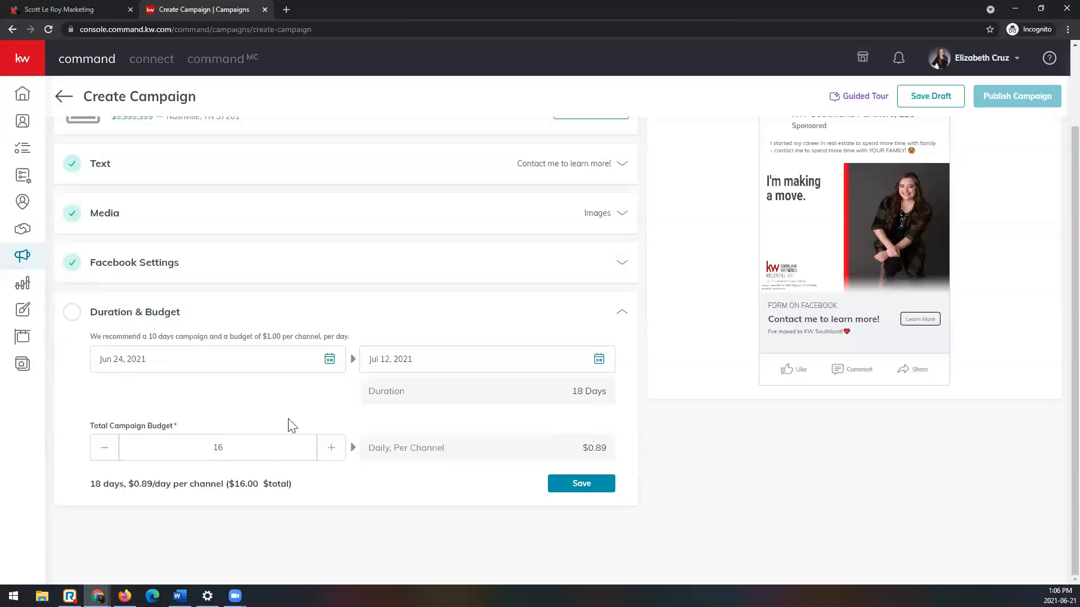
{"action": "left_click", "coordinate": [331, 449]}
{"action": "left_click", "coordinate": [331, 448]}
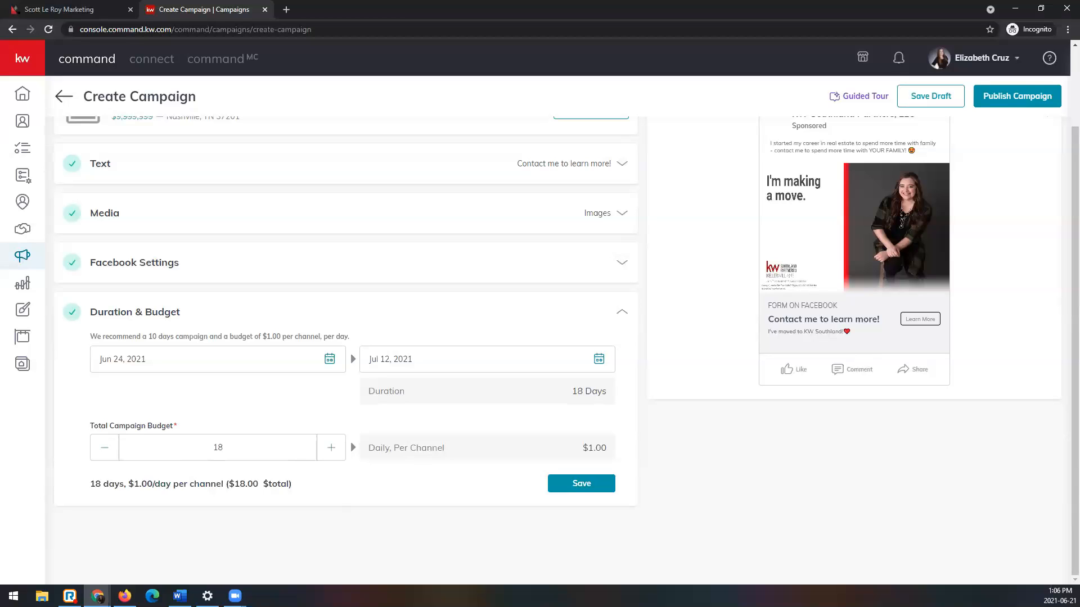
Step: Raise the total campaign budget to $72, giving $4.00 per day per channel
{"action": "left_click", "coordinate": [336, 453]}
{"action": "left_click", "coordinate": [335, 453]}
{"action": "left_click", "coordinate": [335, 453]}
{"action": "left_click", "coordinate": [336, 453]}
{"action": "left_click", "coordinate": [336, 453]}
{"action": "left_click", "coordinate": [336, 453]}
{"action": "left_click", "coordinate": [336, 453]}
{"action": "left_click", "coordinate": [336, 453]}
{"action": "left_click", "coordinate": [336, 453]}
{"action": "left_click", "coordinate": [336, 453]}
{"action": "left_click", "coordinate": [336, 453]}
{"action": "left_click", "coordinate": [335, 453]}
{"action": "left_click", "coordinate": [336, 452]}
{"action": "left_click", "coordinate": [336, 453]}
{"action": "left_click", "coordinate": [335, 452]}
{"action": "left_click", "coordinate": [335, 452]}
{"action": "left_click", "coordinate": [336, 452]}
{"action": "left_click", "coordinate": [336, 453]}
{"action": "left_click", "coordinate": [336, 453]}
{"action": "left_click", "coordinate": [336, 453]}
{"action": "left_click", "coordinate": [326, 457]}
{"action": "left_click", "coordinate": [333, 458]}
{"action": "left_click", "coordinate": [333, 458]}
{"action": "left_click", "coordinate": [333, 458]}
{"action": "left_click", "coordinate": [333, 459]}
{"action": "left_click", "coordinate": [332, 458]}
{"action": "left_click", "coordinate": [333, 459]}
Step: Save the Duration & Budget settings and store the campaign as a draft
{"action": "left_click", "coordinate": [329, 363]}
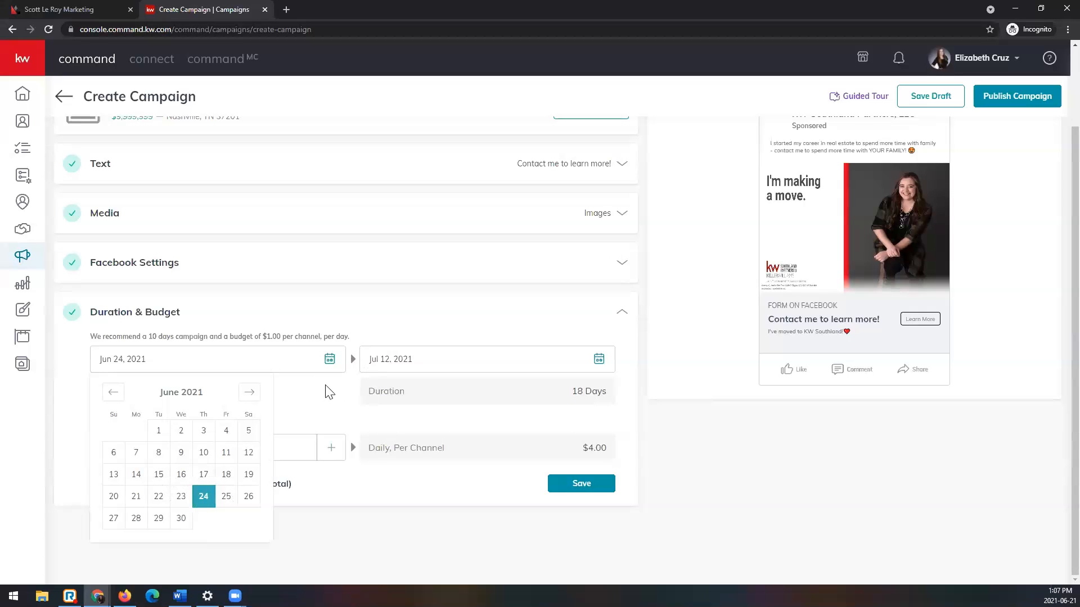
{"action": "left_click", "coordinate": [308, 416]}
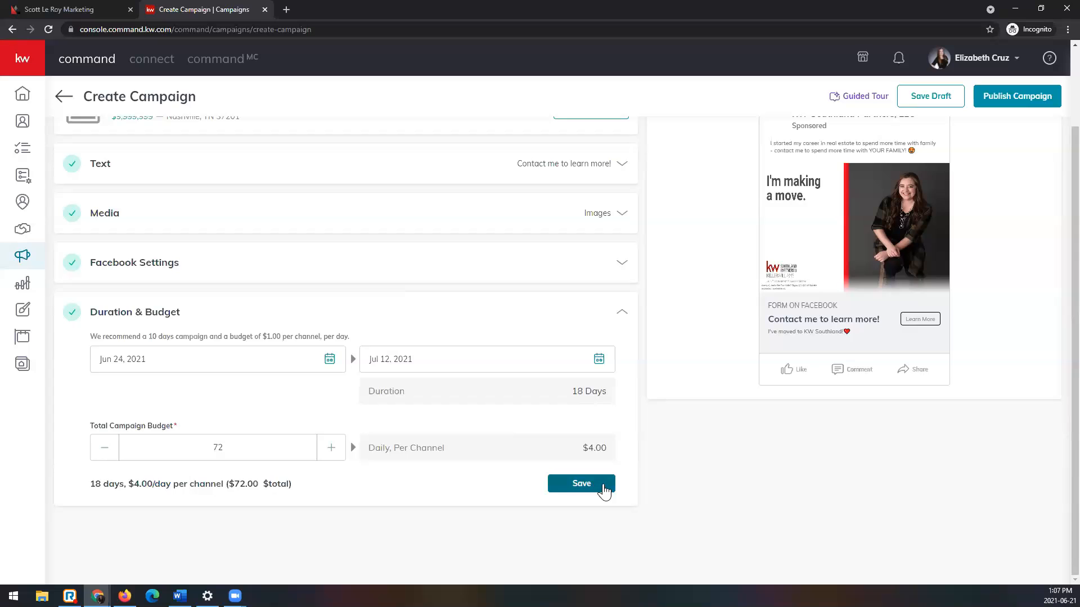
{"action": "left_click", "coordinate": [581, 483]}
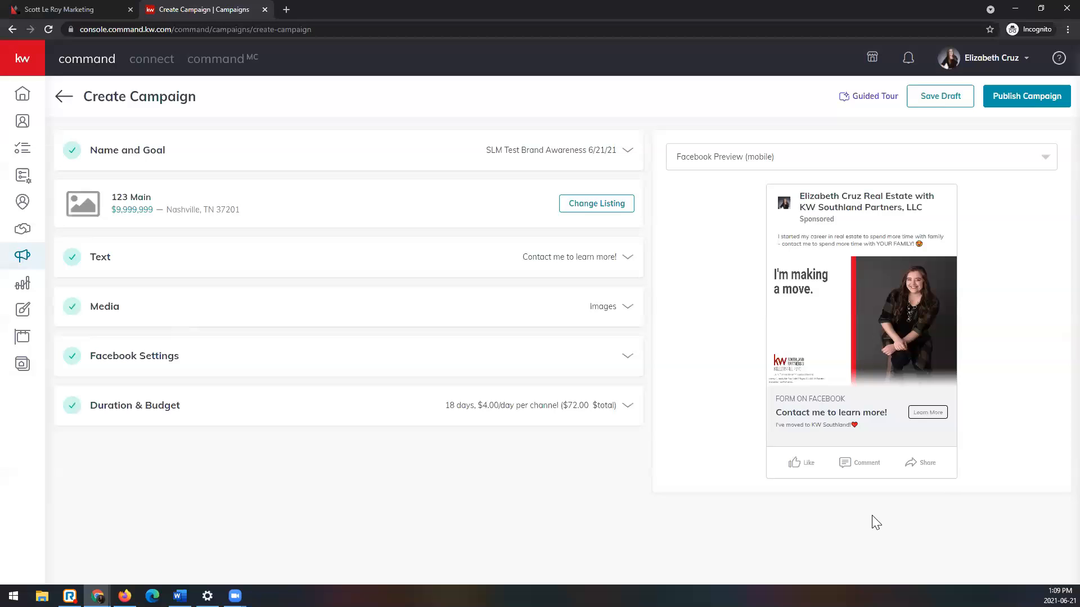
{"action": "left_click", "coordinate": [911, 100]}
{"action": "left_click", "coordinate": [502, 349]}
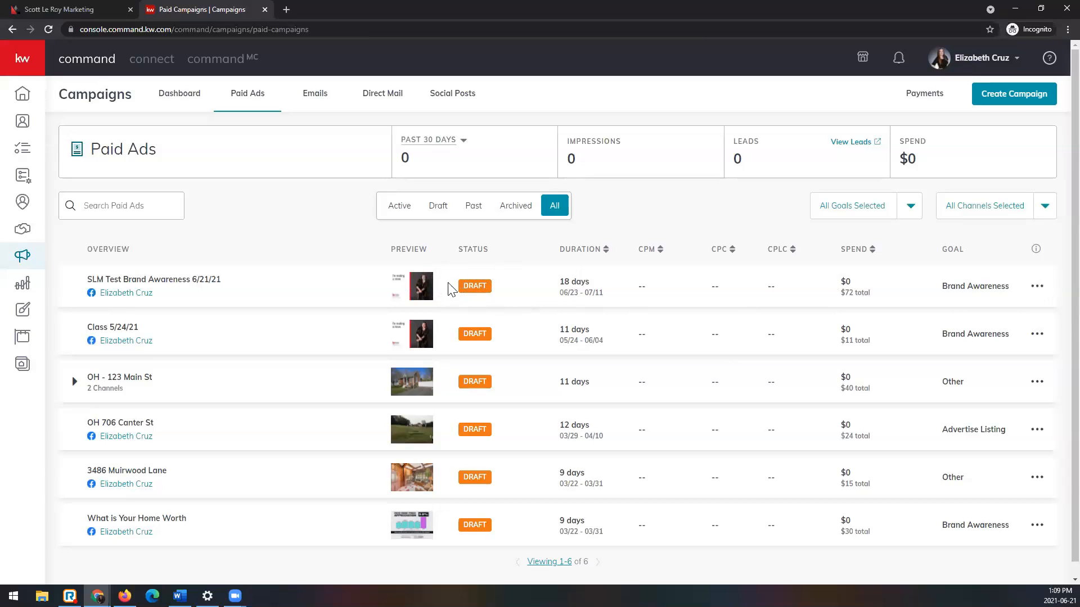
Step: Review the new draft's available actions and spend in the Paid Ads list, and expand the two-channel draft campaign
{"action": "left_click", "coordinate": [1036, 288]}
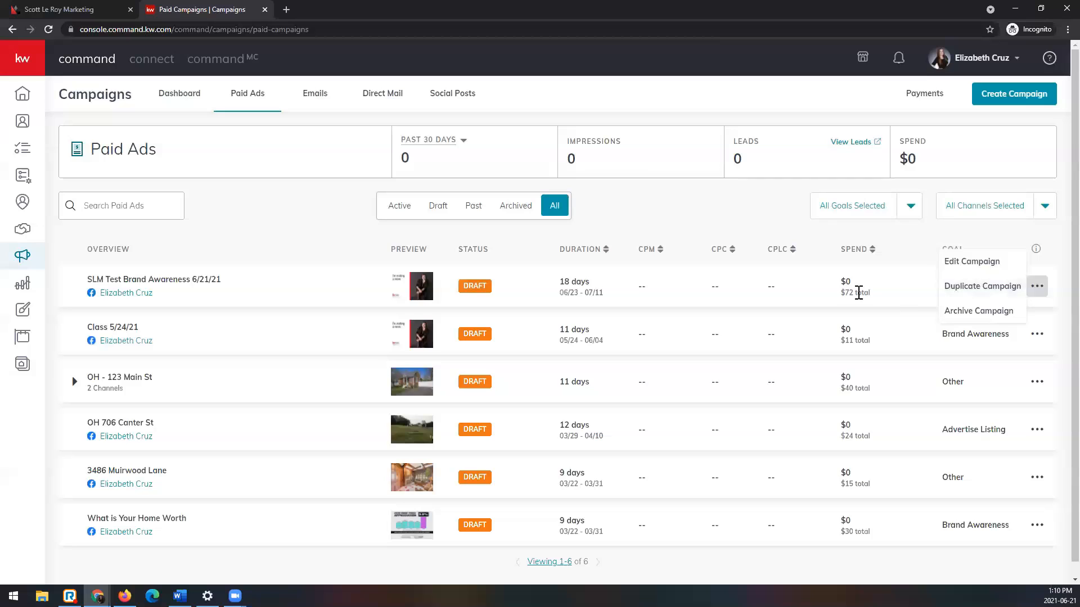
{"action": "left_click_drag", "start_coordinate": [873, 293], "coordinate": [828, 296]}
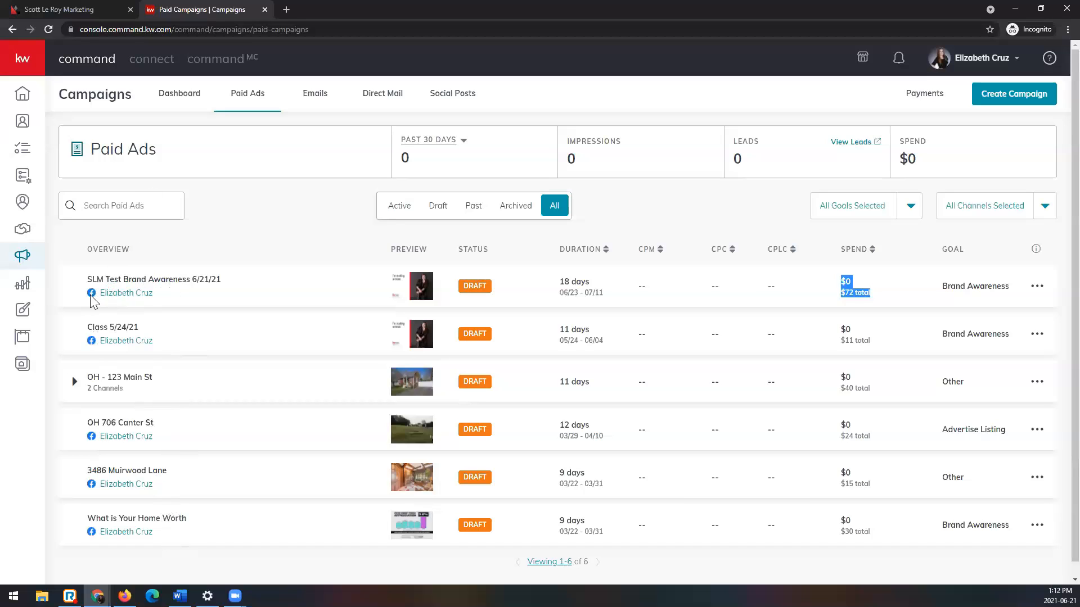
{"action": "left_click", "coordinate": [74, 382]}
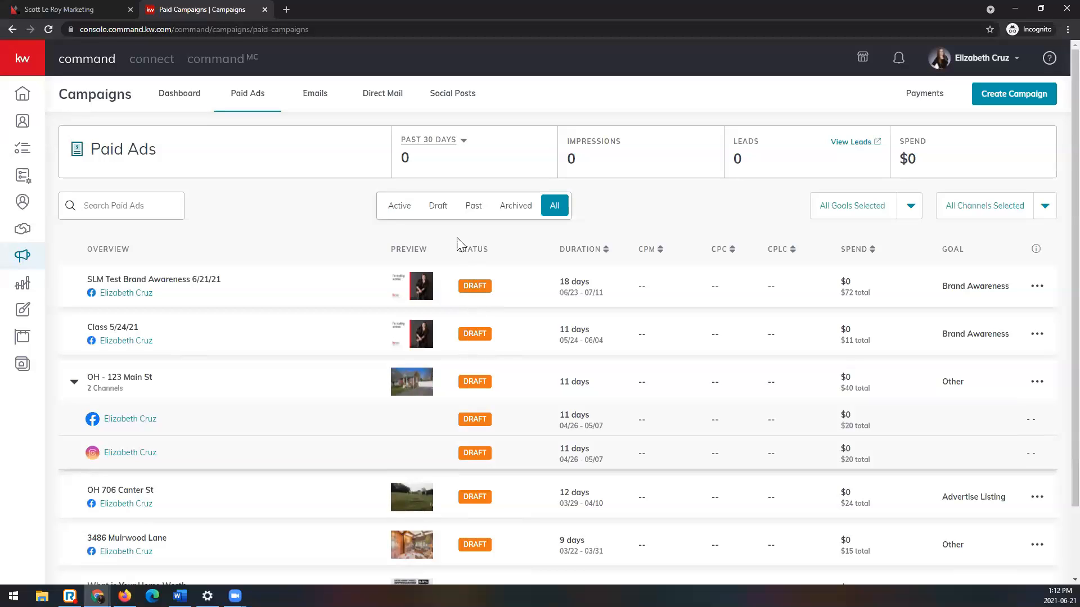
{"action": "scroll", "coordinate": [478, 509], "scroll_direction": "down", "scroll_amount": 2}
{"action": "scroll", "coordinate": [485, 509], "scroll_direction": "up", "scroll_amount": 2}
Step: Open the Campaigns FAQ and read how CPM (cost per 1,000 impressions) is used and calculated
{"action": "left_click", "coordinate": [1035, 250]}
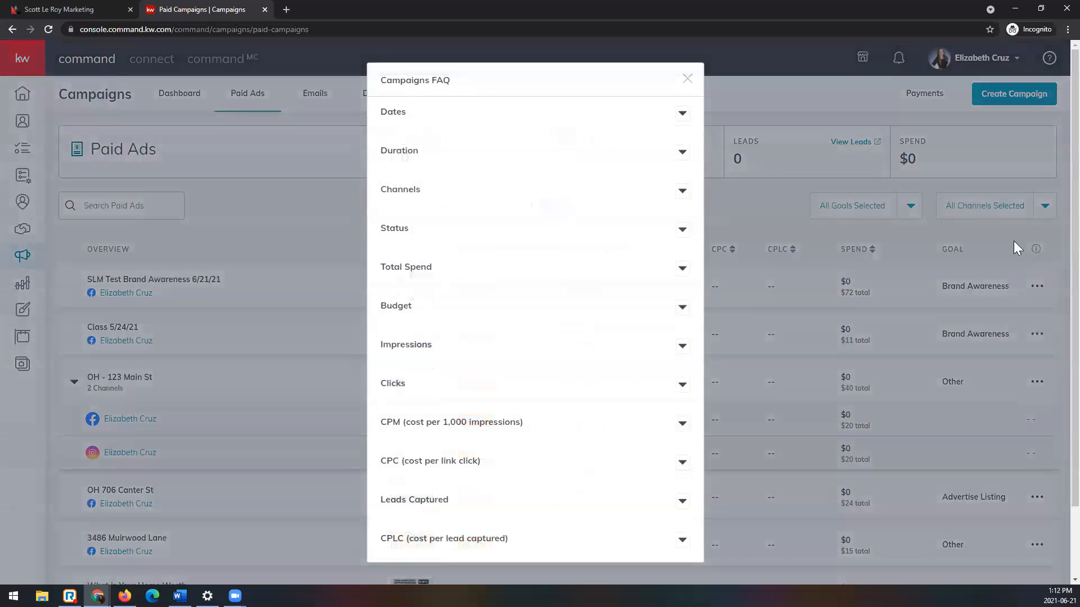
{"action": "scroll", "coordinate": [514, 392], "scroll_direction": "down", "scroll_amount": 2}
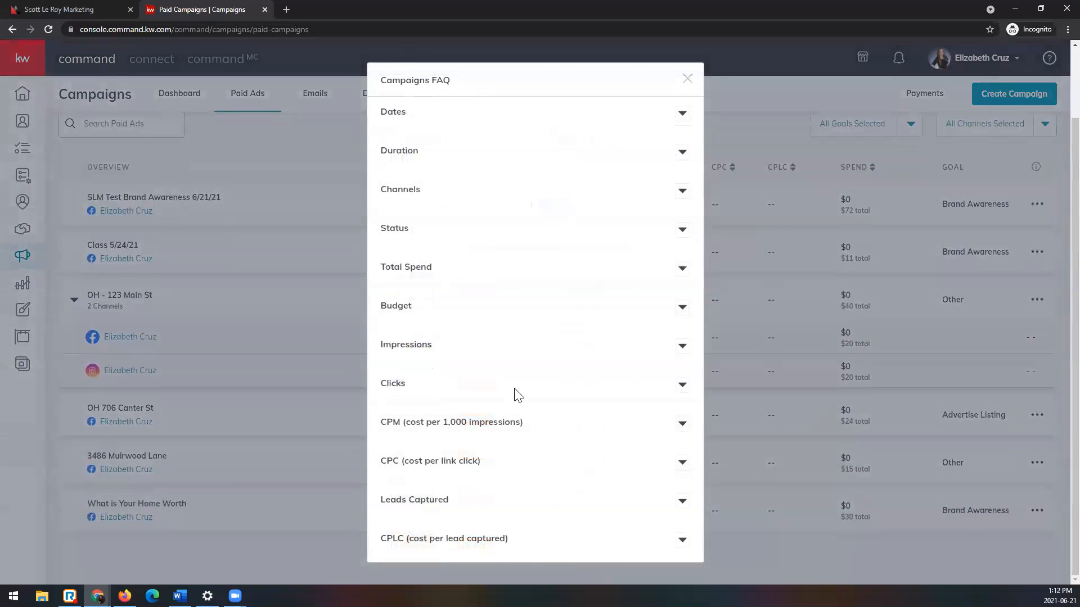
{"action": "scroll", "coordinate": [635, 362], "scroll_direction": "up", "scroll_amount": 2}
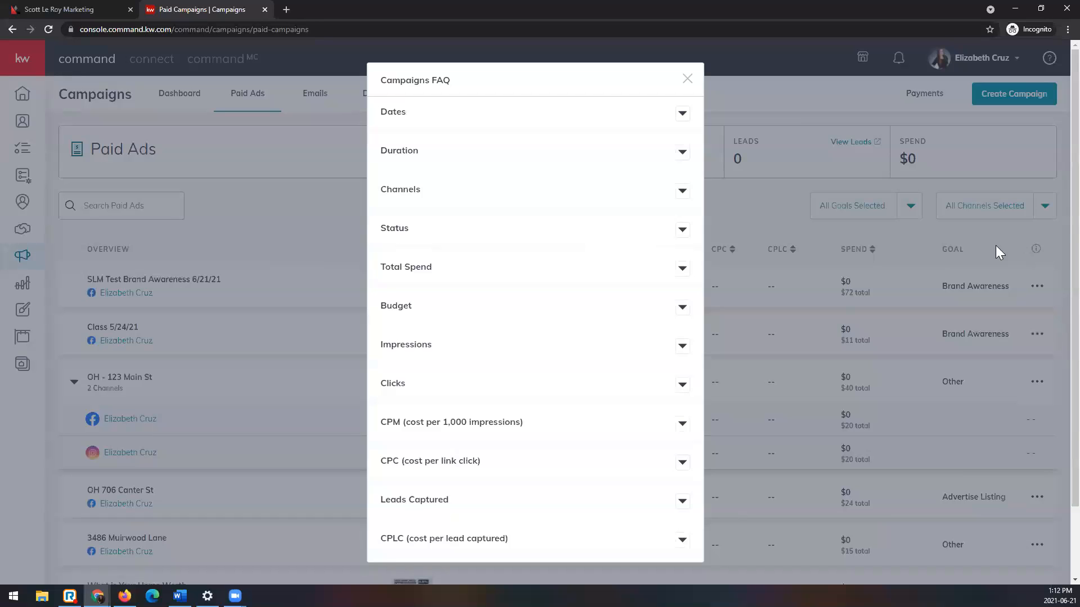
{"action": "scroll", "coordinate": [499, 272], "scroll_direction": "down", "scroll_amount": 2}
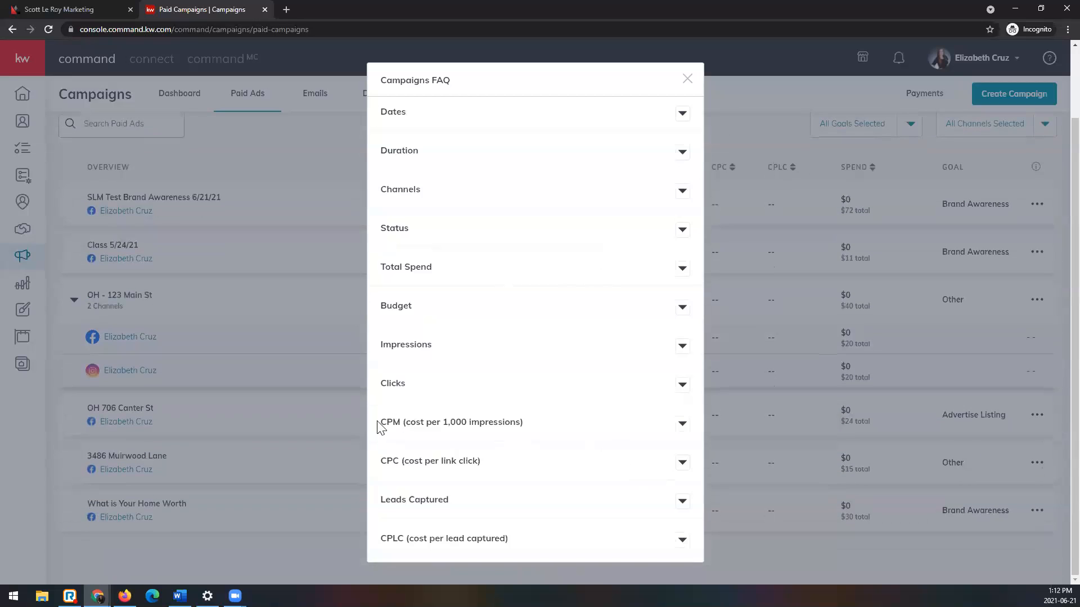
{"action": "left_click", "coordinate": [682, 427]}
{"action": "scroll", "coordinate": [542, 409], "scroll_direction": "down", "scroll_amount": 2}
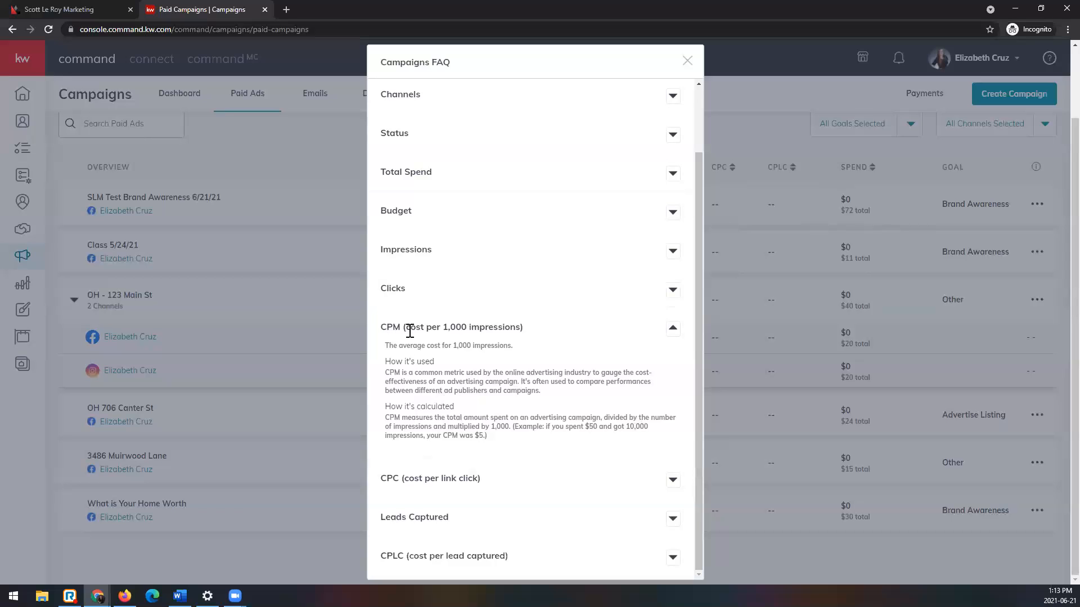
Step: Read the FAQ explanations of CPC, Leads Captured and CPLC (cost per lead captured)
{"action": "left_click", "coordinate": [665, 478]}
{"action": "scroll", "coordinate": [646, 463], "scroll_direction": "down", "scroll_amount": 2}
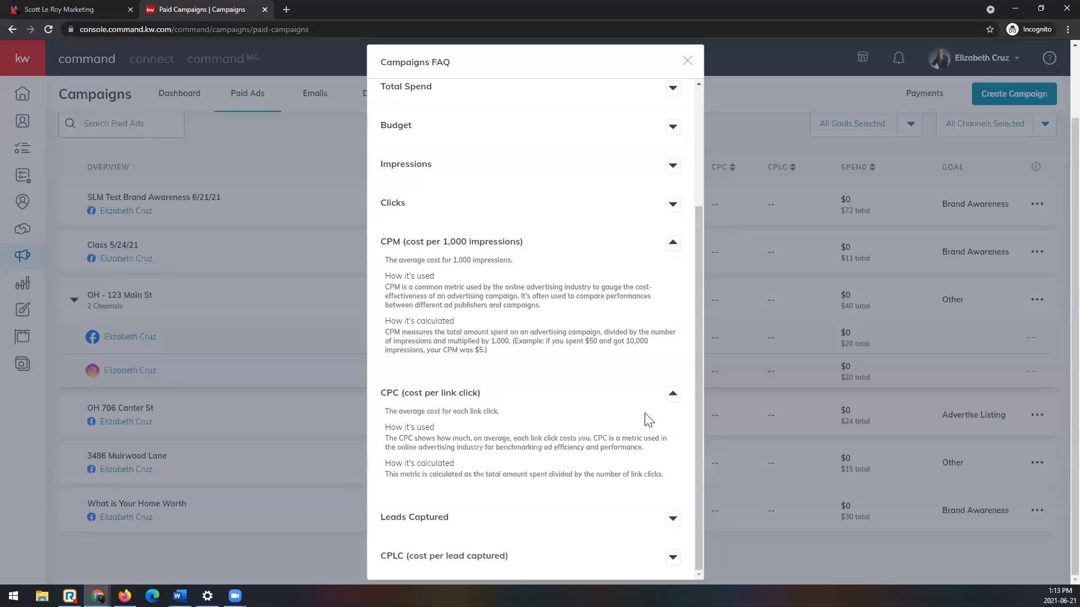
{"action": "left_click", "coordinate": [672, 518]}
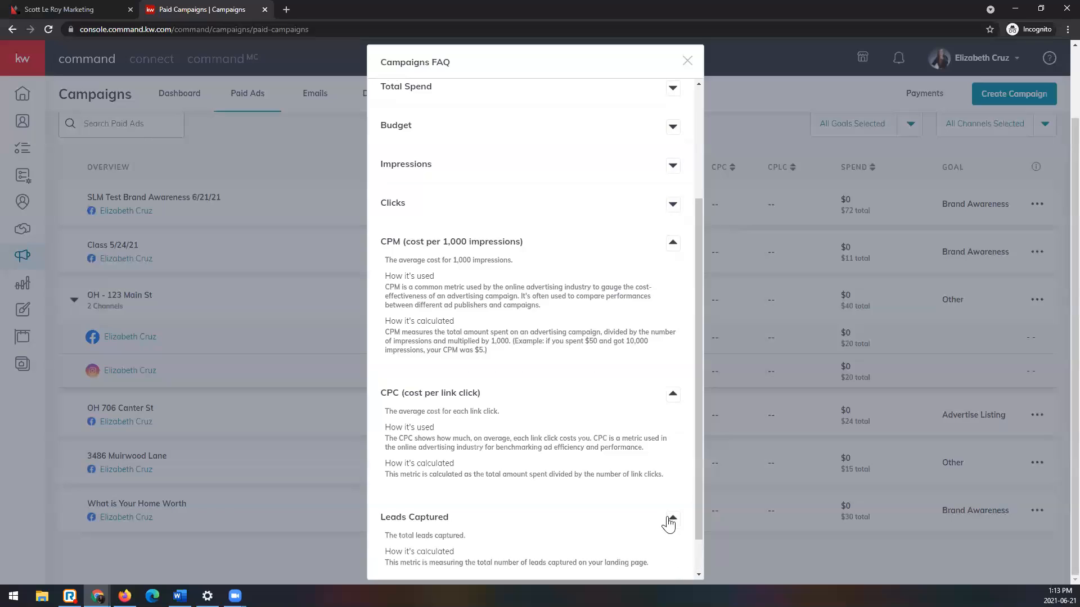
{"action": "scroll", "coordinate": [664, 509], "scroll_direction": "down", "scroll_amount": 1}
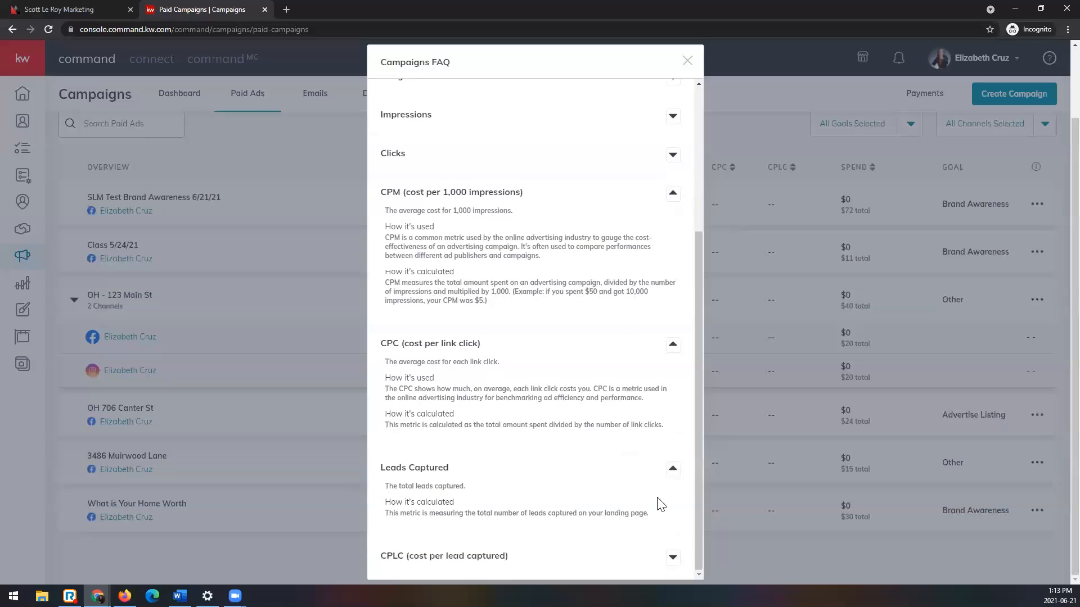
{"action": "left_click", "coordinate": [675, 562]}
{"action": "scroll", "coordinate": [622, 465], "scroll_direction": "down", "scroll_amount": 1}
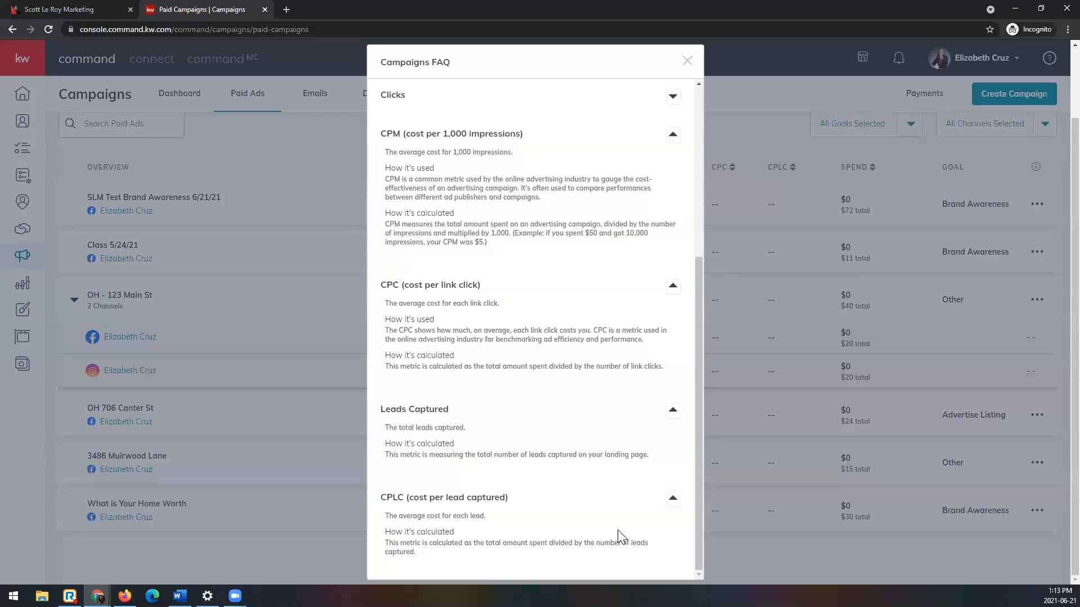
Step: Close the Campaigns FAQ and return to the summary metrics above the Paid Ads list
{"action": "scroll", "coordinate": [617, 530], "scroll_direction": "up", "scroll_amount": 5}
{"action": "left_click", "coordinate": [687, 62]}
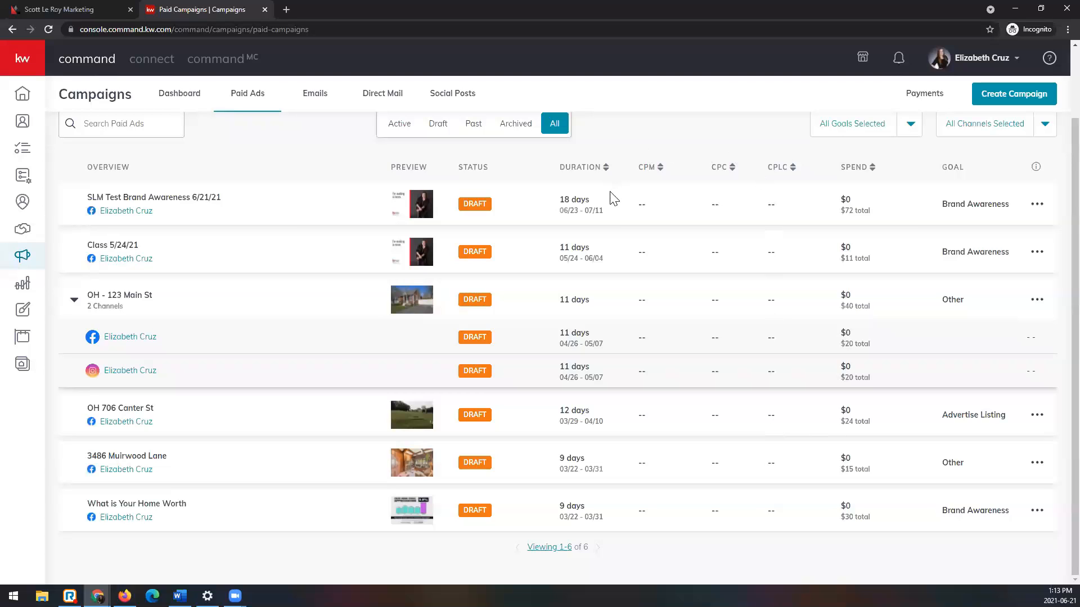
{"action": "scroll", "coordinate": [644, 253], "scroll_direction": "up", "scroll_amount": 2}
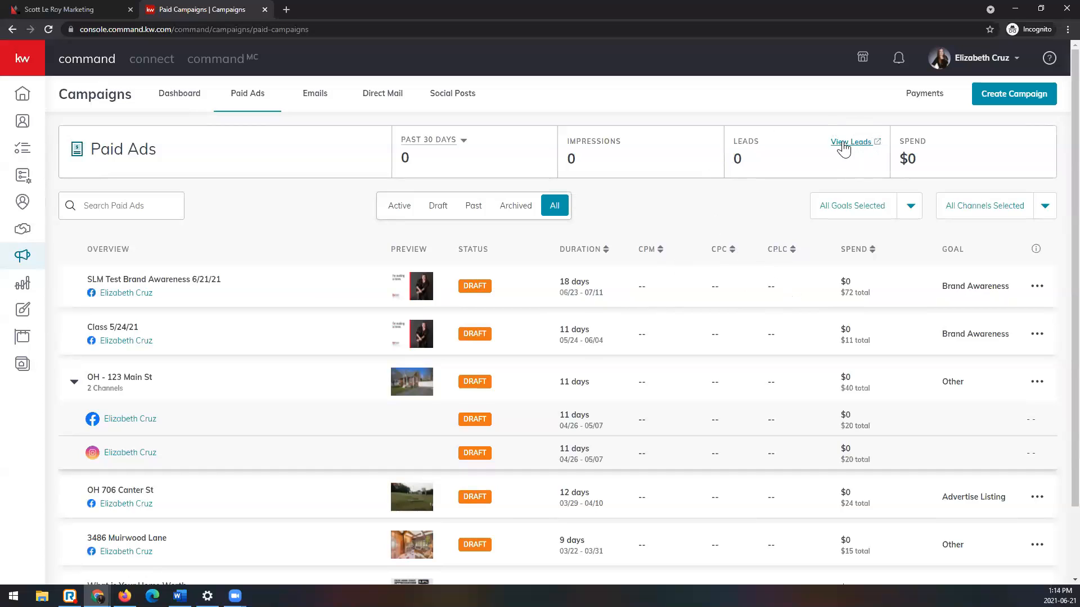
Step: View the contacts behind the Paid Ads leads metric, then close them and look over the campaign list again
{"action": "left_click", "coordinate": [875, 144]}
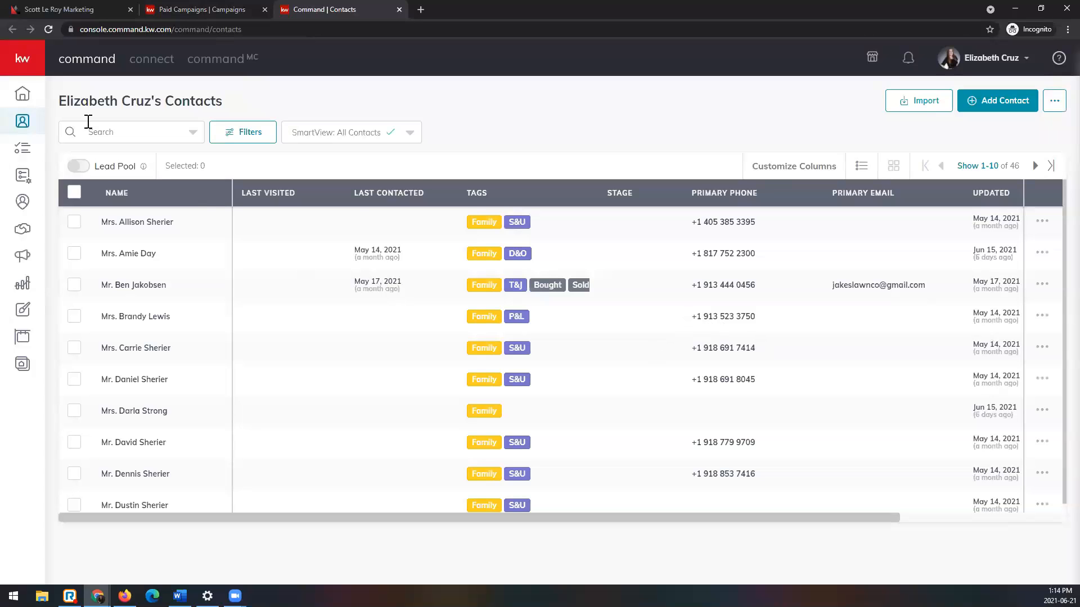
{"action": "left_click", "coordinate": [400, 10]}
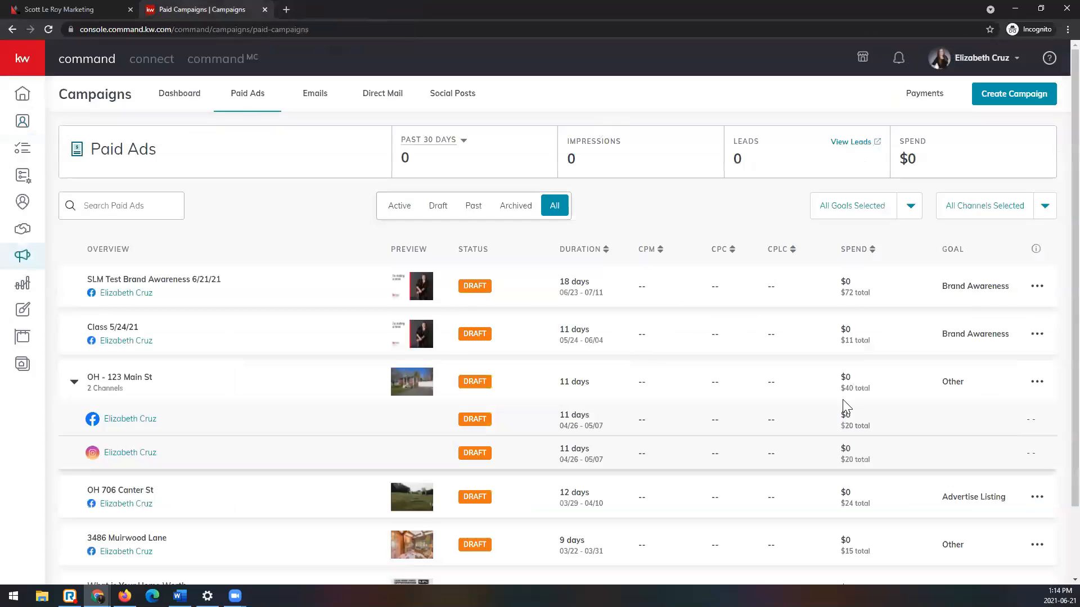
{"action": "scroll", "coordinate": [784, 549], "scroll_direction": "down", "scroll_amount": 2}
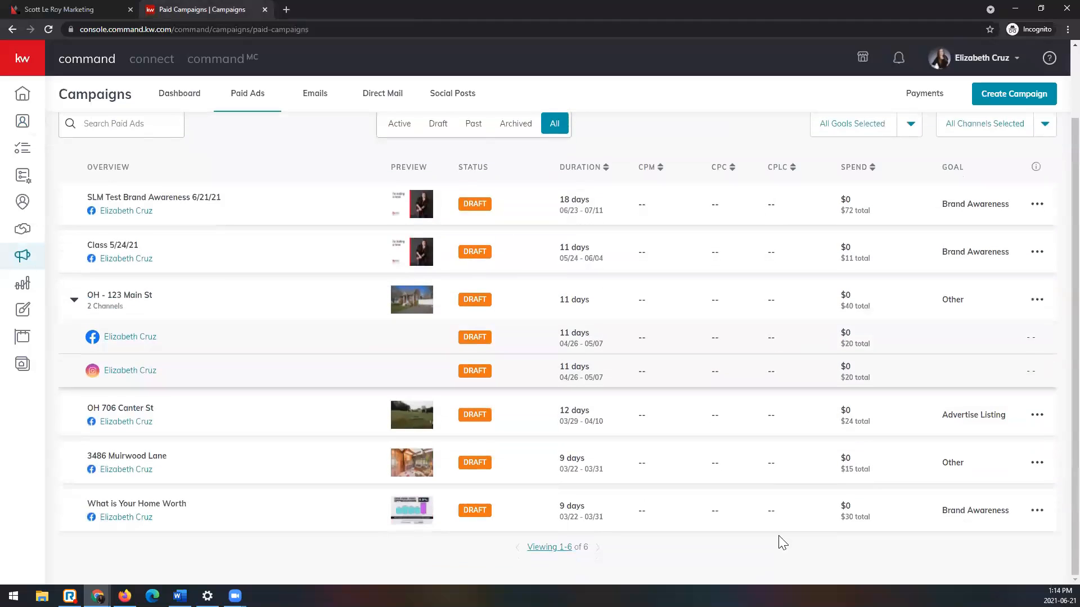
{"action": "scroll", "coordinate": [759, 506], "scroll_direction": "up", "scroll_amount": 2}
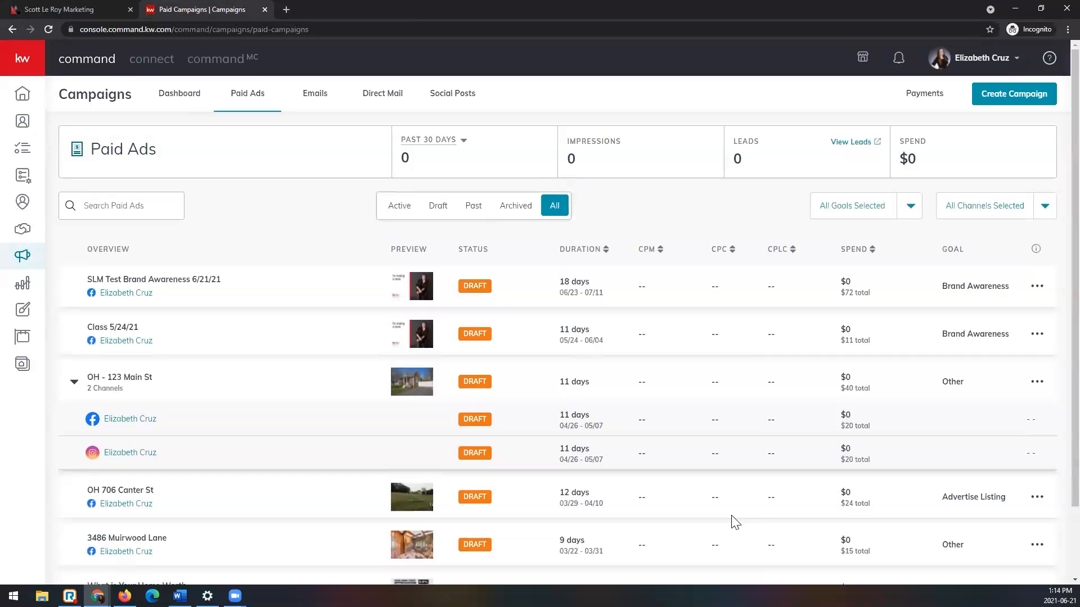
Step: Switch to the Scott Le Roy Marketing website and view the contact information near the end of its home page
{"action": "left_click", "coordinate": [73, 8]}
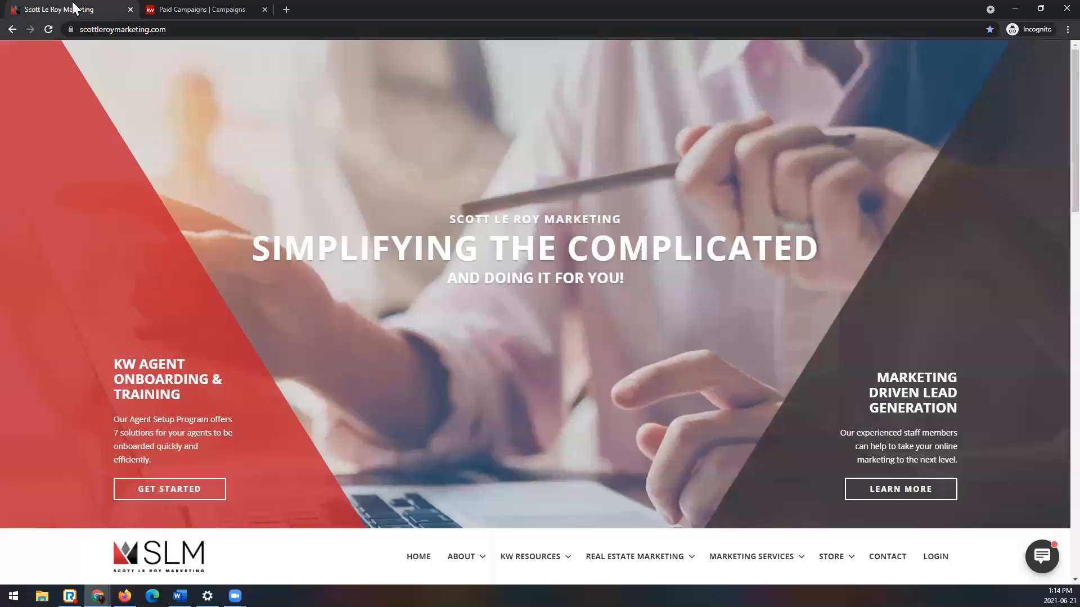
{"action": "left_click", "coordinate": [213, 30]}
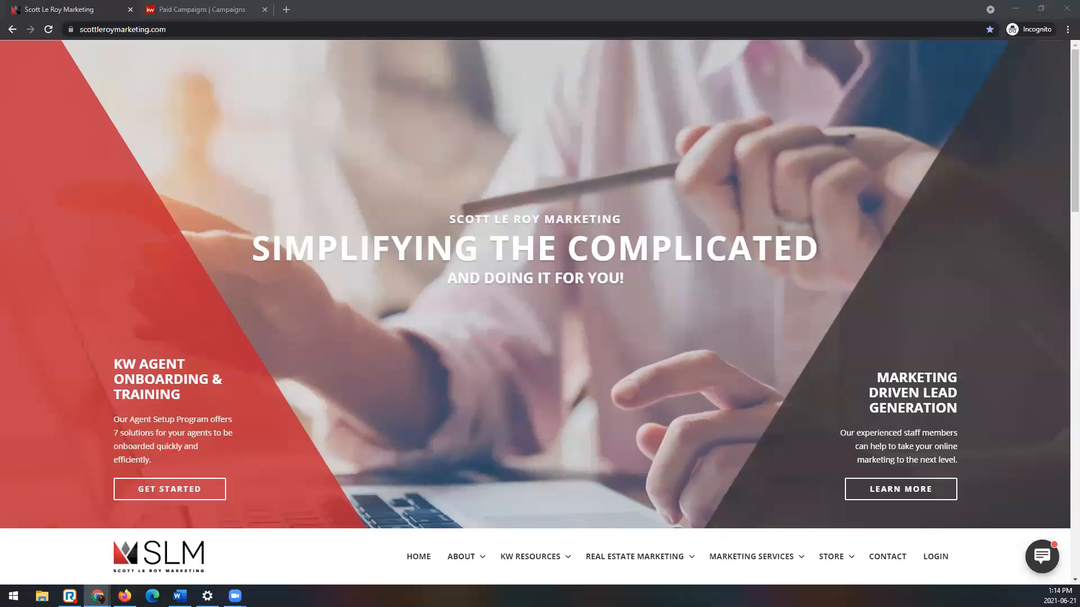
{"action": "scroll", "coordinate": [571, 326], "scroll_direction": "down", "scroll_amount": 15}
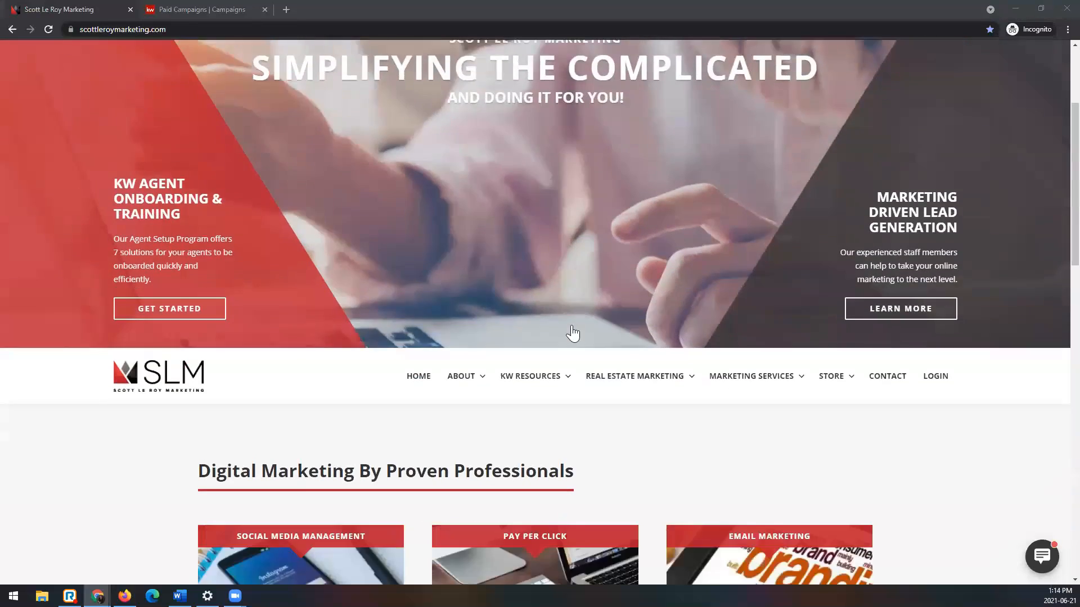
{"action": "scroll", "coordinate": [641, 411], "scroll_direction": "down", "scroll_amount": 5}
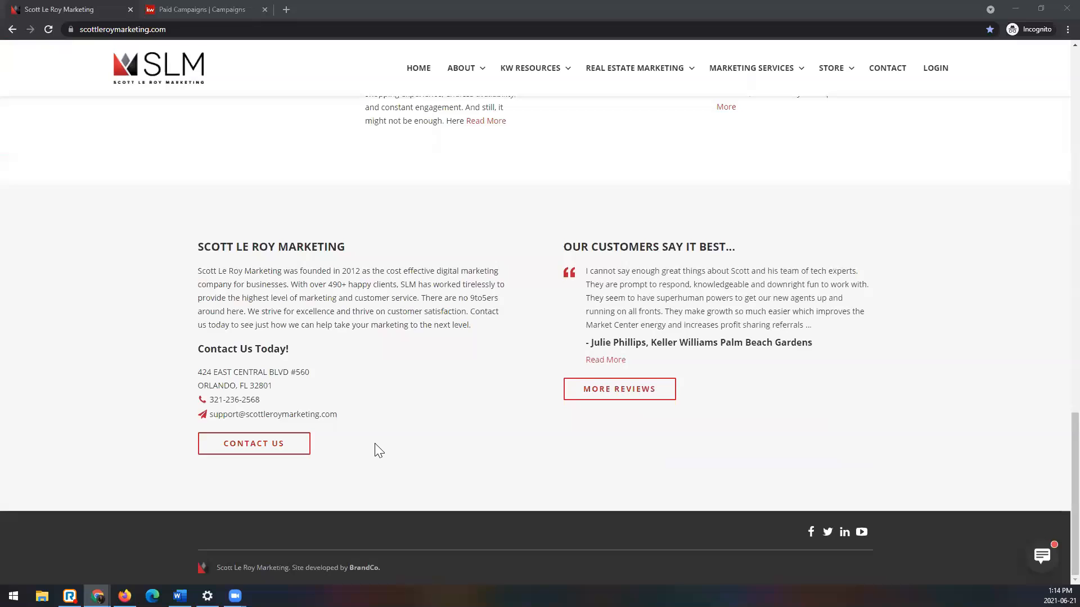